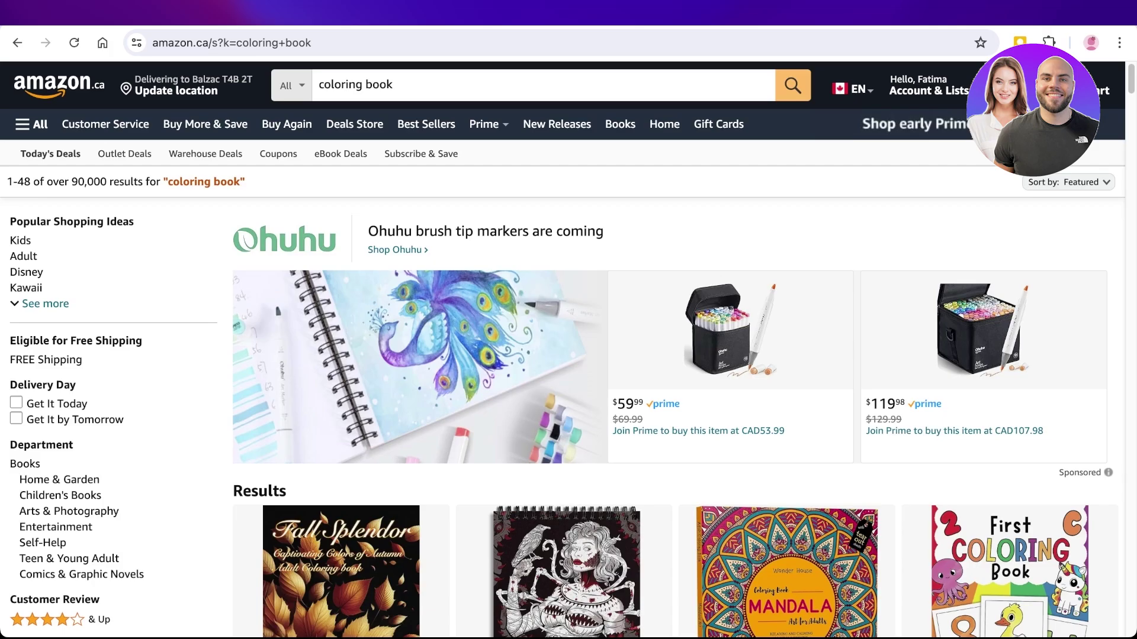
- Browse the Amazon coloring-book results and open the Cute & Groovy book's listing
{"action": "scroll", "coordinate": [568, 350], "scroll_direction": "down", "scroll_amount": 8}
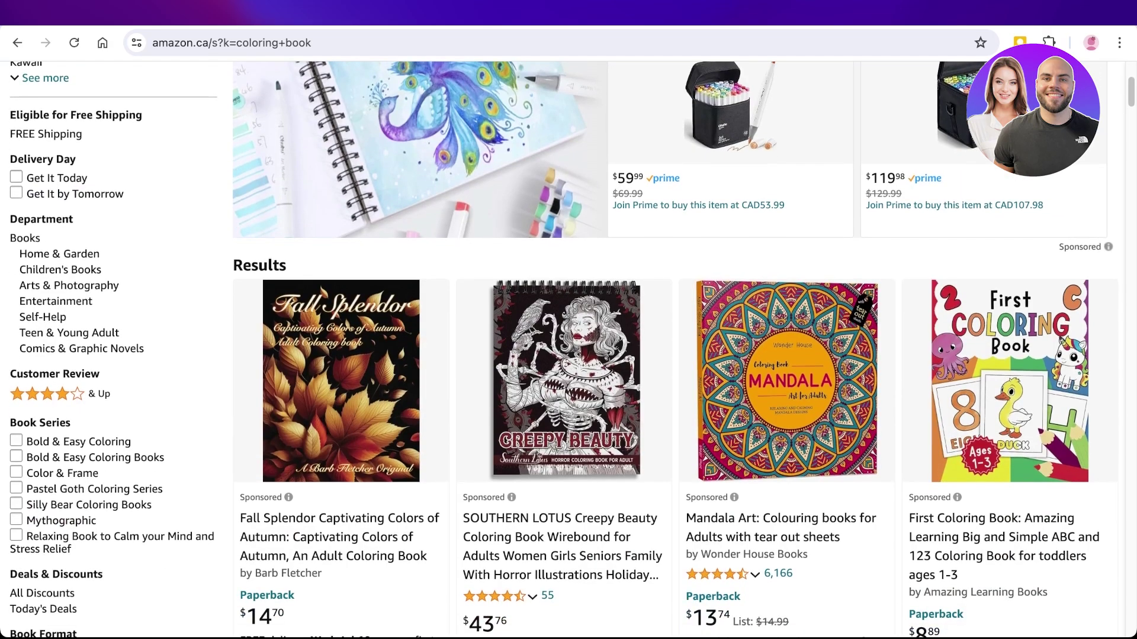
{"action": "scroll", "coordinate": [568, 350], "scroll_direction": "down", "scroll_amount": 5}
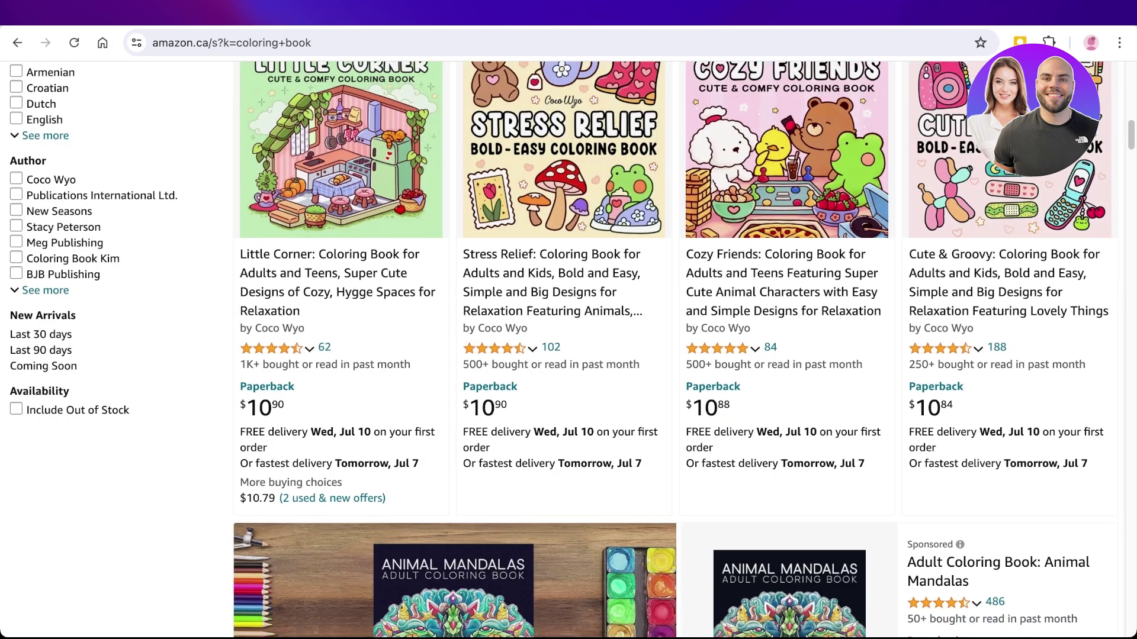
{"action": "scroll", "coordinate": [675, 350], "scroll_direction": "up", "scroll_amount": 2}
{"action": "scroll", "coordinate": [675, 350], "scroll_direction": "down", "scroll_amount": 8}
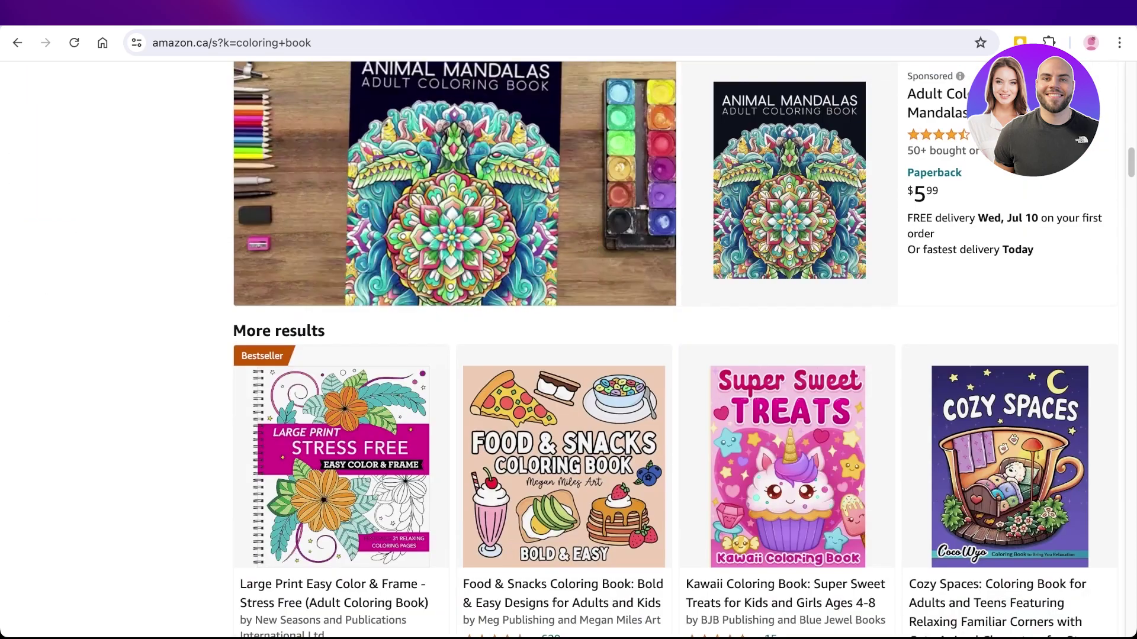
{"action": "scroll", "coordinate": [675, 350], "scroll_direction": "down", "scroll_amount": 4}
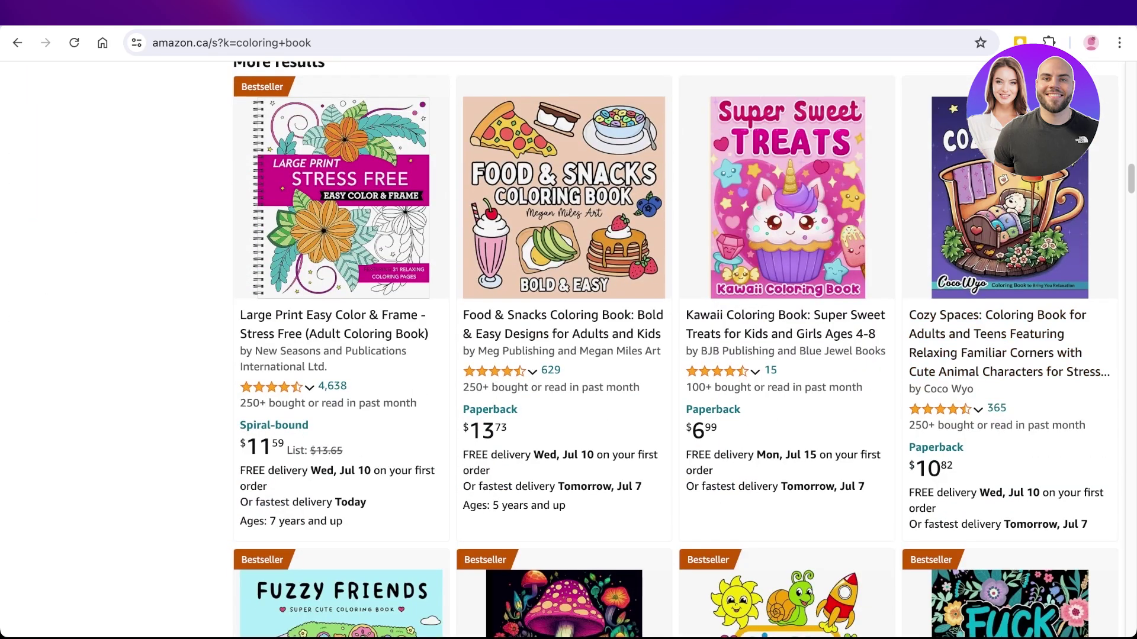
{"action": "scroll", "coordinate": [674, 350], "scroll_direction": "down", "scroll_amount": 7}
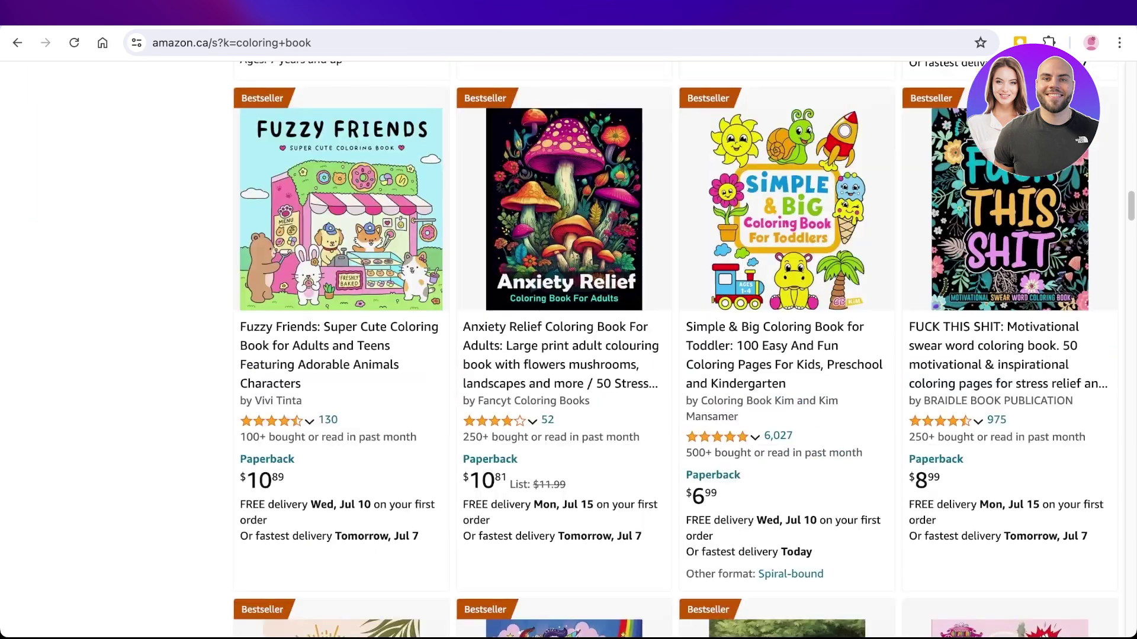
{"action": "scroll", "coordinate": [675, 349], "scroll_direction": "up", "scroll_amount": 1}
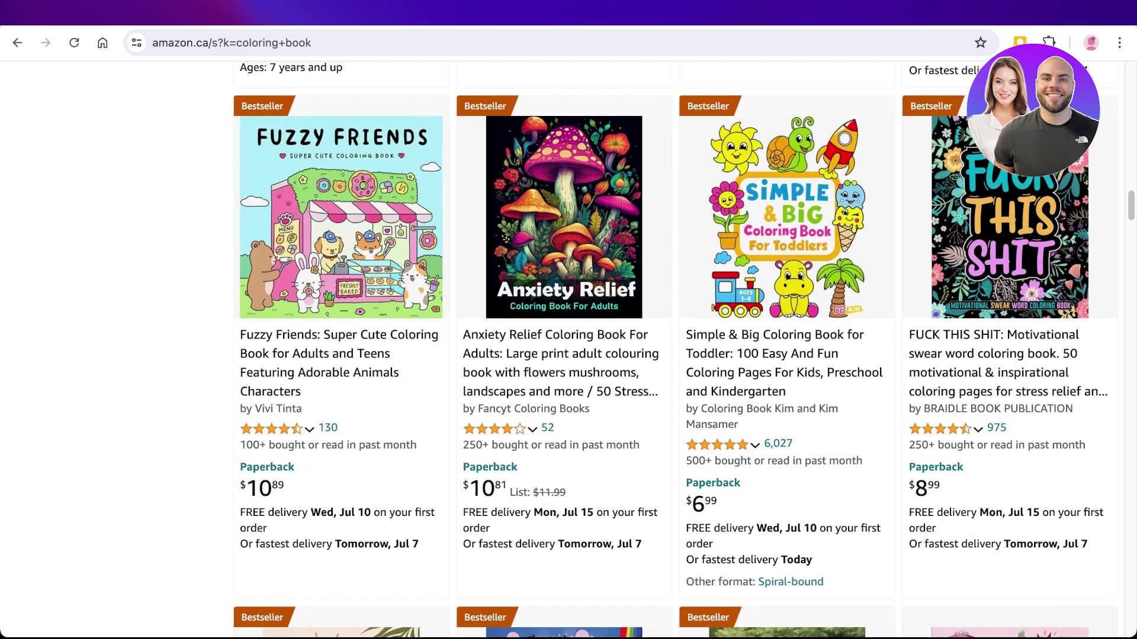
{"action": "scroll", "coordinate": [675, 350], "scroll_direction": "down", "scroll_amount": 7}
{"action": "scroll", "coordinate": [675, 349], "scroll_direction": "down", "scroll_amount": 8}
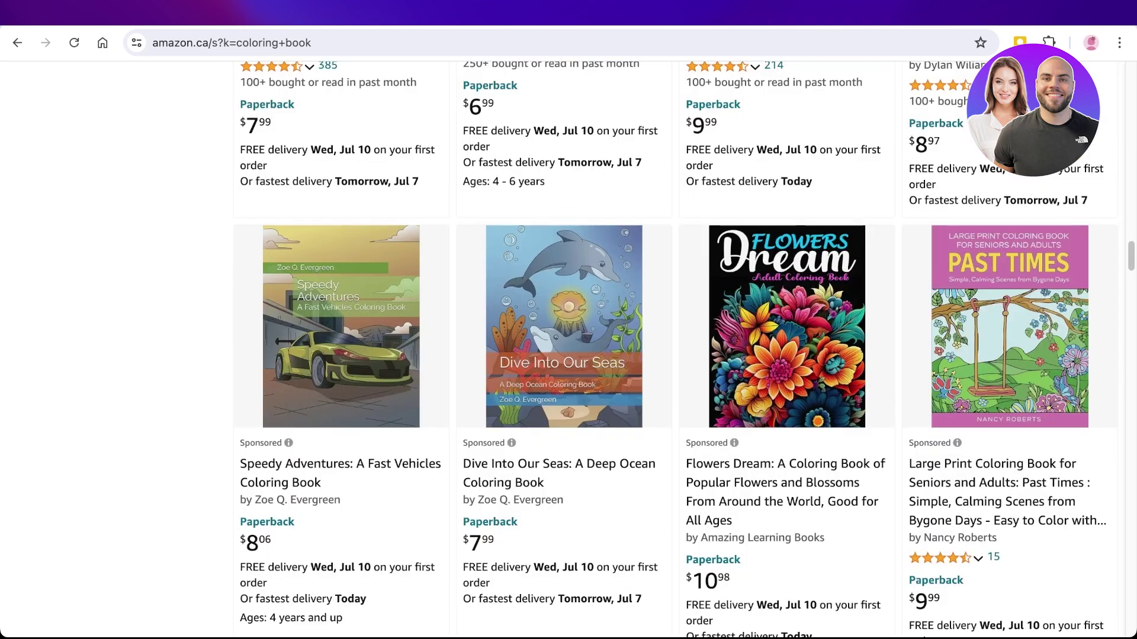
{"action": "scroll", "coordinate": [675, 350], "scroll_direction": "down", "scroll_amount": 6}
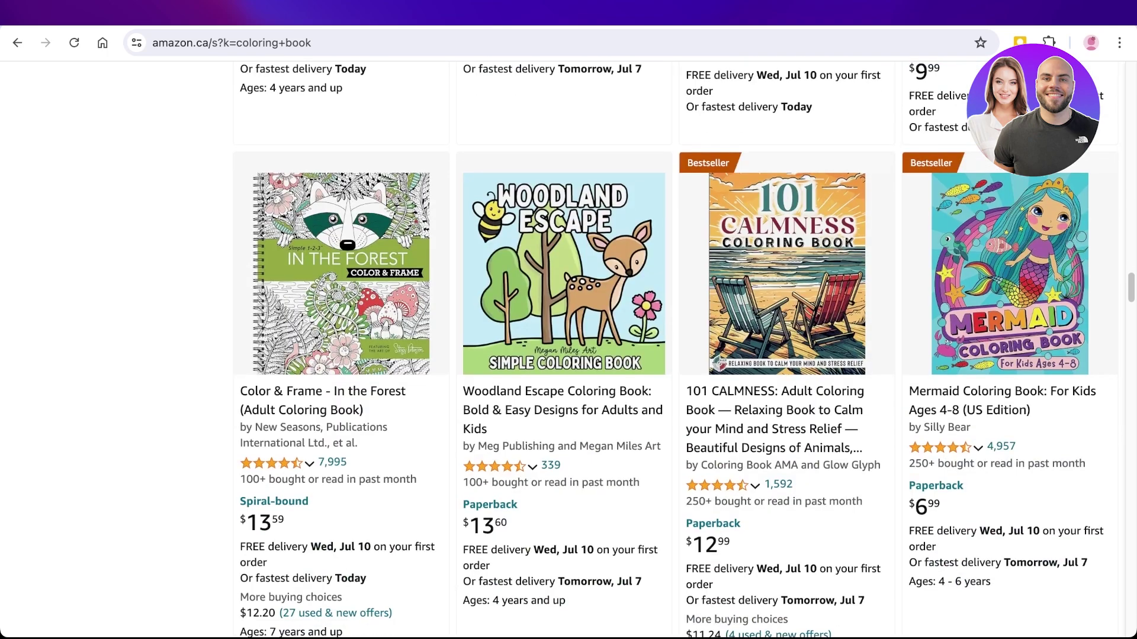
{"action": "scroll", "coordinate": [675, 350], "scroll_direction": "down", "scroll_amount": 9}
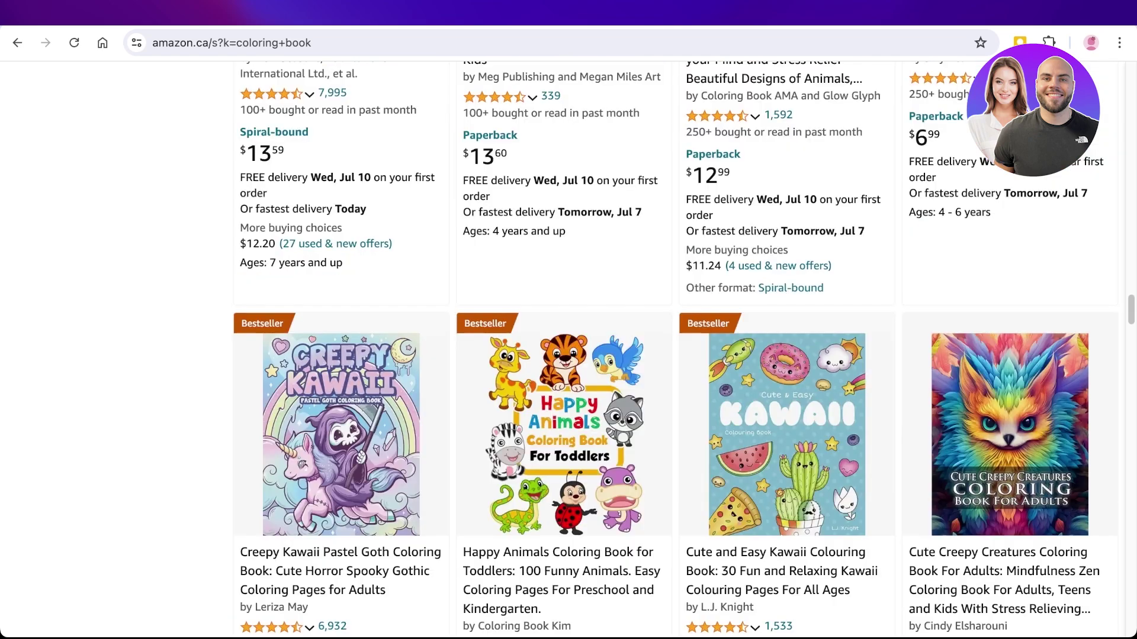
{"action": "scroll", "coordinate": [675, 350], "scroll_direction": "down", "scroll_amount": 6}
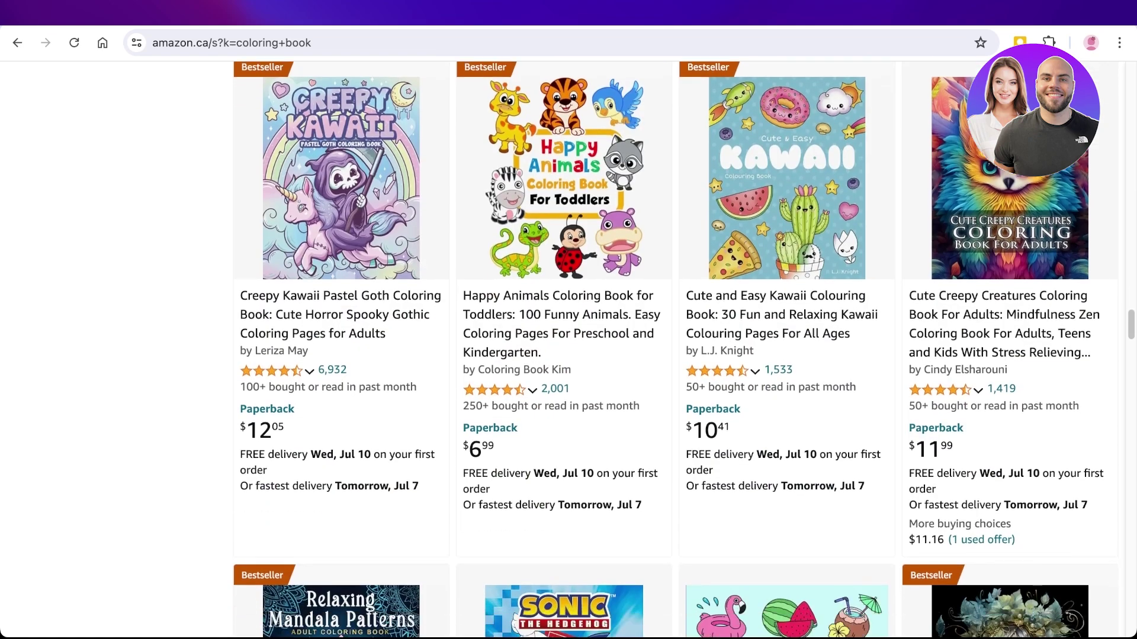
{"action": "scroll", "coordinate": [675, 350], "scroll_direction": "up", "scroll_amount": 15}
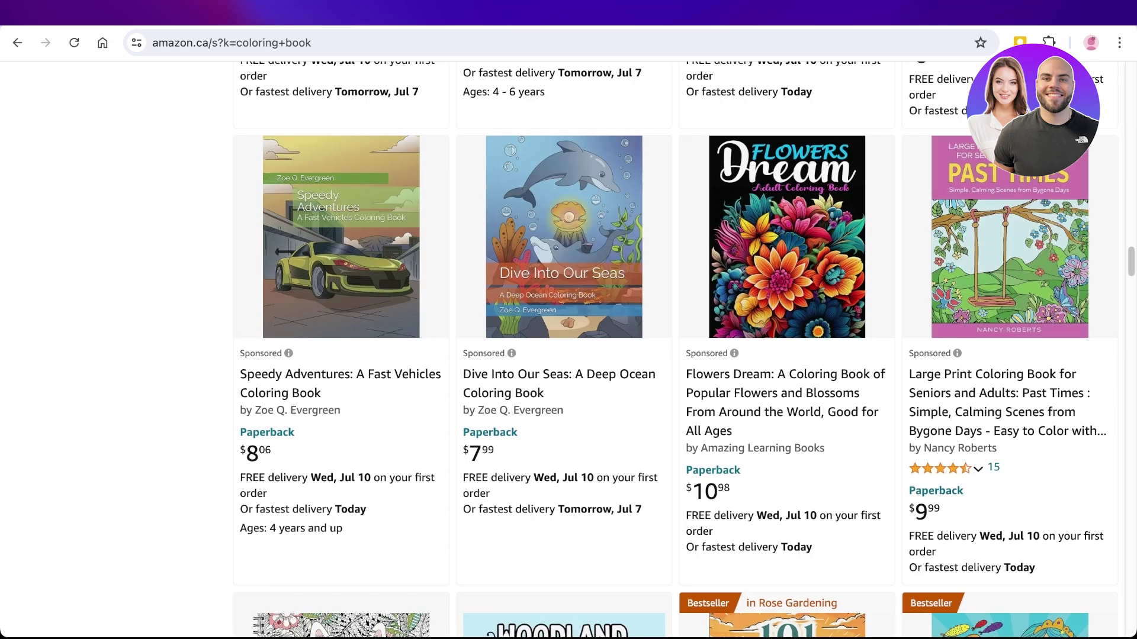
{"action": "scroll", "coordinate": [675, 349], "scroll_direction": "up", "scroll_amount": 6}
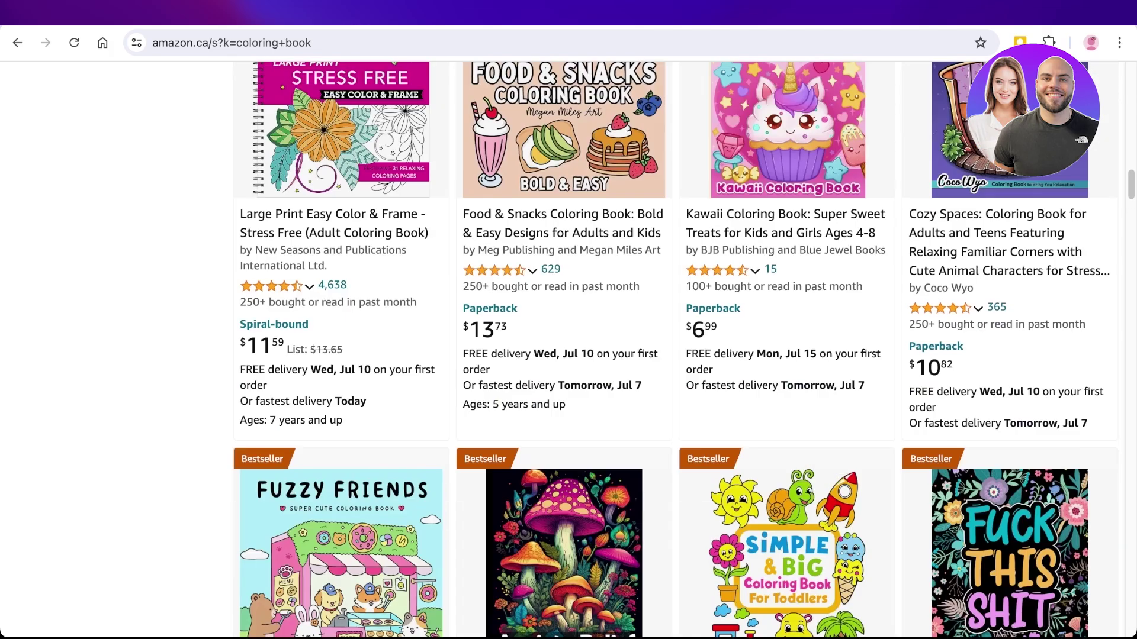
{"action": "scroll", "coordinate": [675, 350], "scroll_direction": "up", "scroll_amount": 15}
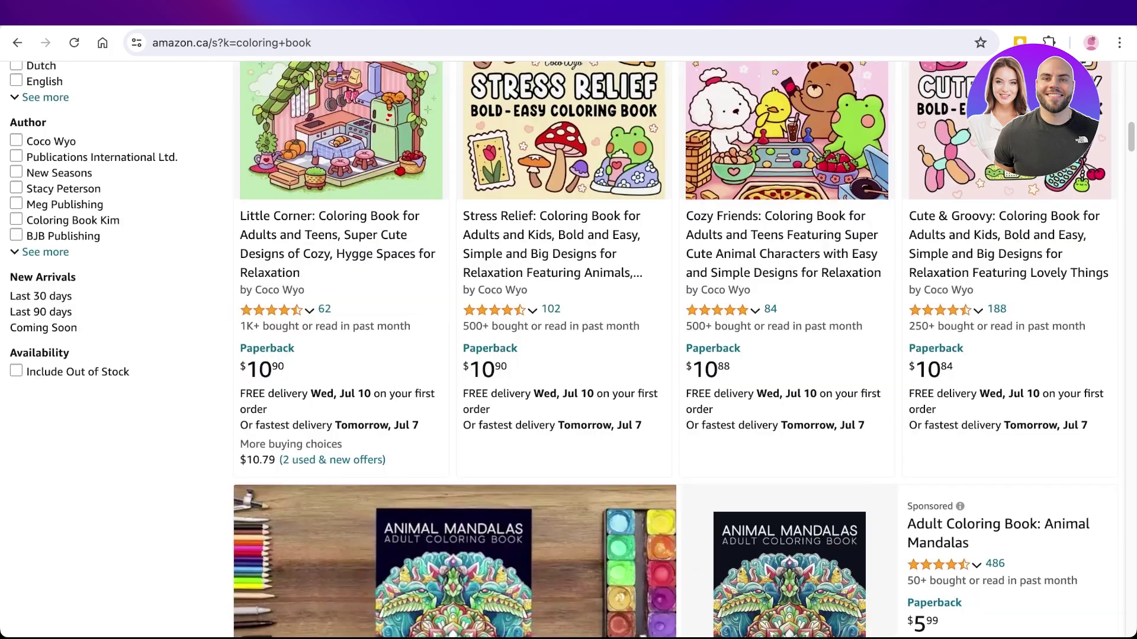
{"action": "scroll", "coordinate": [675, 350], "scroll_direction": "up", "scroll_amount": 6}
{"action": "scroll", "coordinate": [675, 349], "scroll_direction": "down", "scroll_amount": 6}
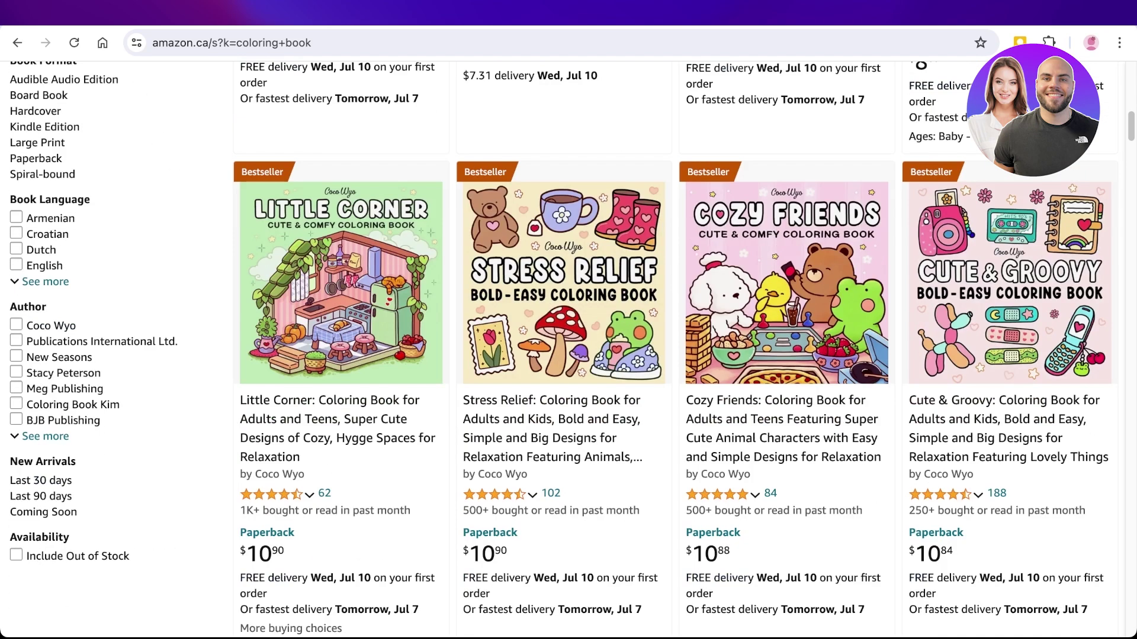
{"action": "left_click", "coordinate": [1007, 409]}
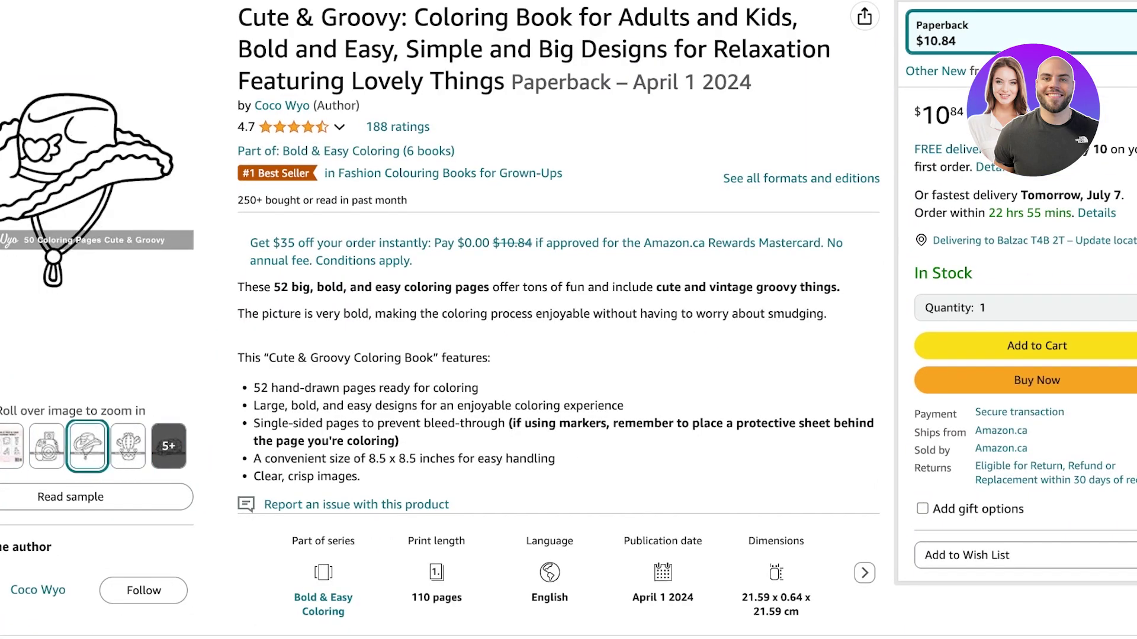
- Review the cover images and features, noting 52 pages at 8.5 x 8.5 inches
{"action": "mouse_move", "coordinate": [69, 185]}
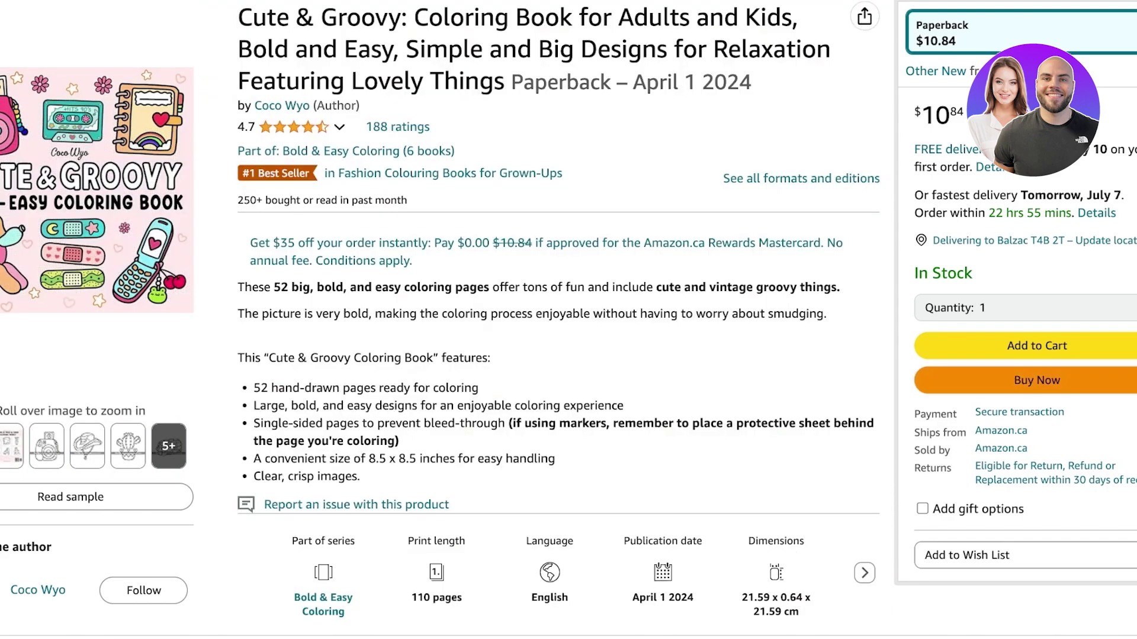
{"action": "scroll", "coordinate": [568, 320], "scroll_direction": "up", "scroll_amount": 3}
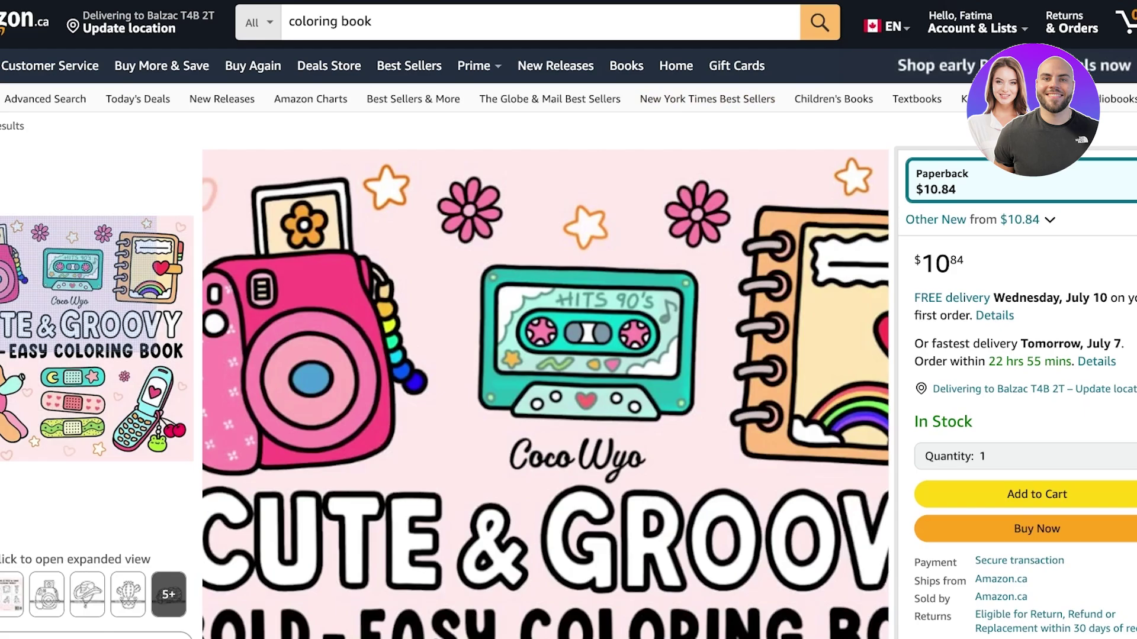
{"action": "scroll", "coordinate": [568, 320], "scroll_direction": "down", "scroll_amount": 3}
{"action": "scroll", "coordinate": [568, 320], "scroll_direction": "down", "scroll_amount": 1}
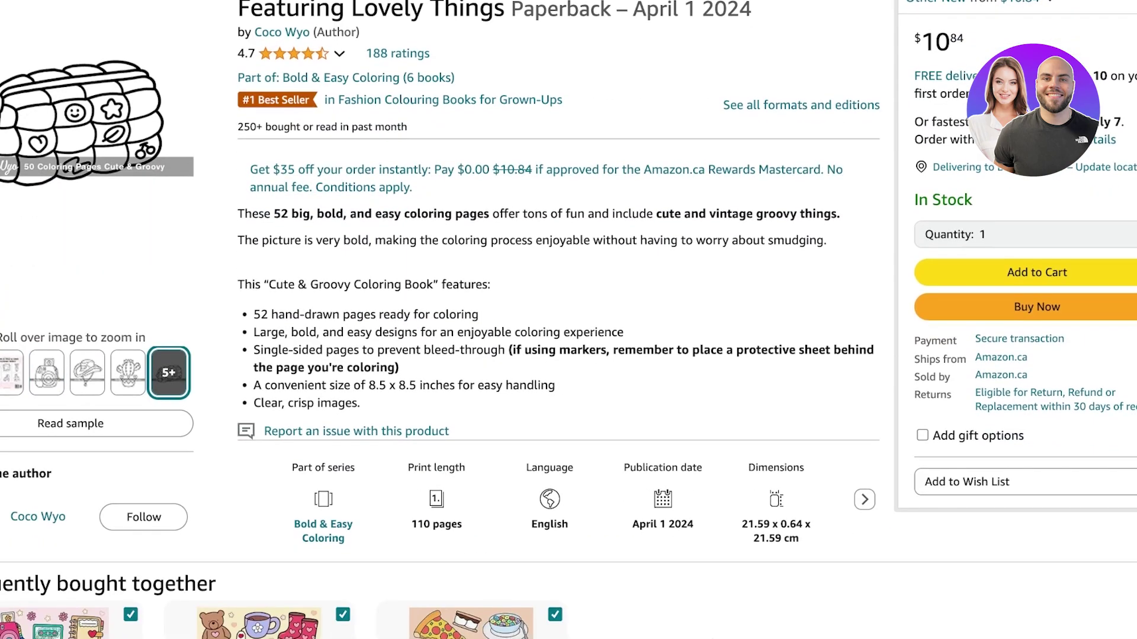
{"action": "scroll", "coordinate": [569, 320], "scroll_direction": "down", "scroll_amount": 1}
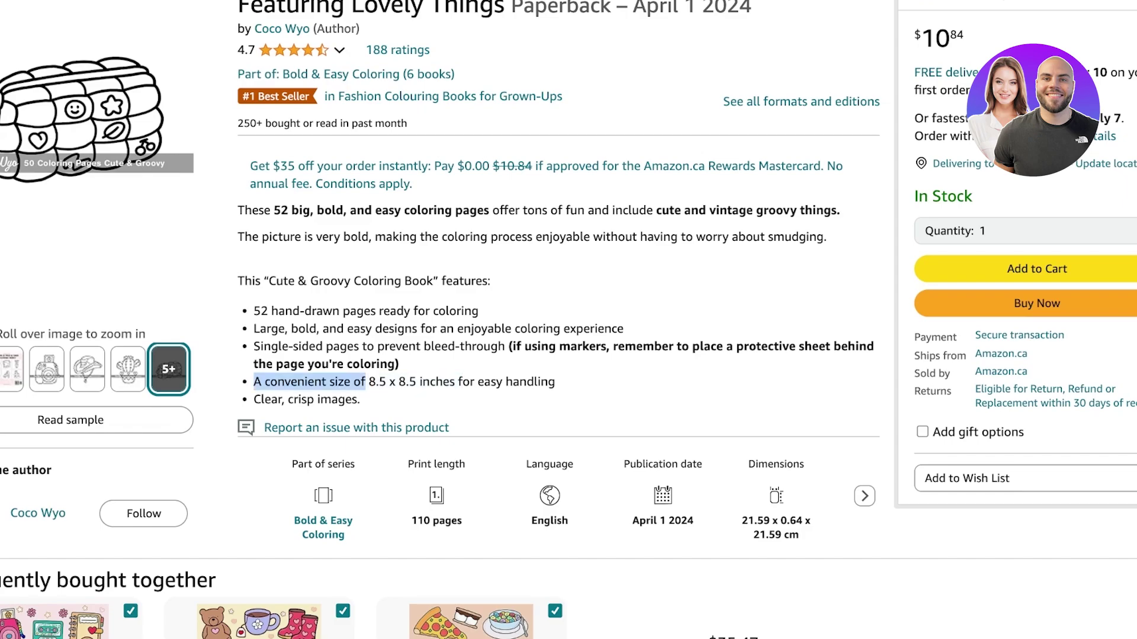
{"action": "scroll", "coordinate": [569, 320], "scroll_direction": "up", "scroll_amount": 3}
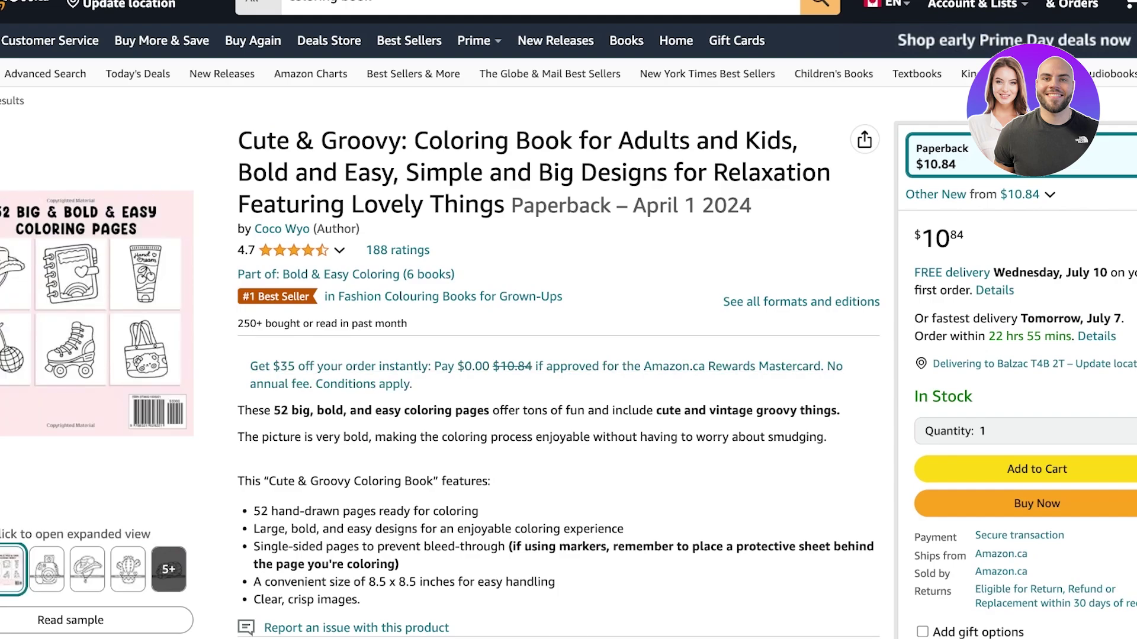
{"action": "scroll", "coordinate": [415, 338], "scroll_direction": "down", "scroll_amount": 1}
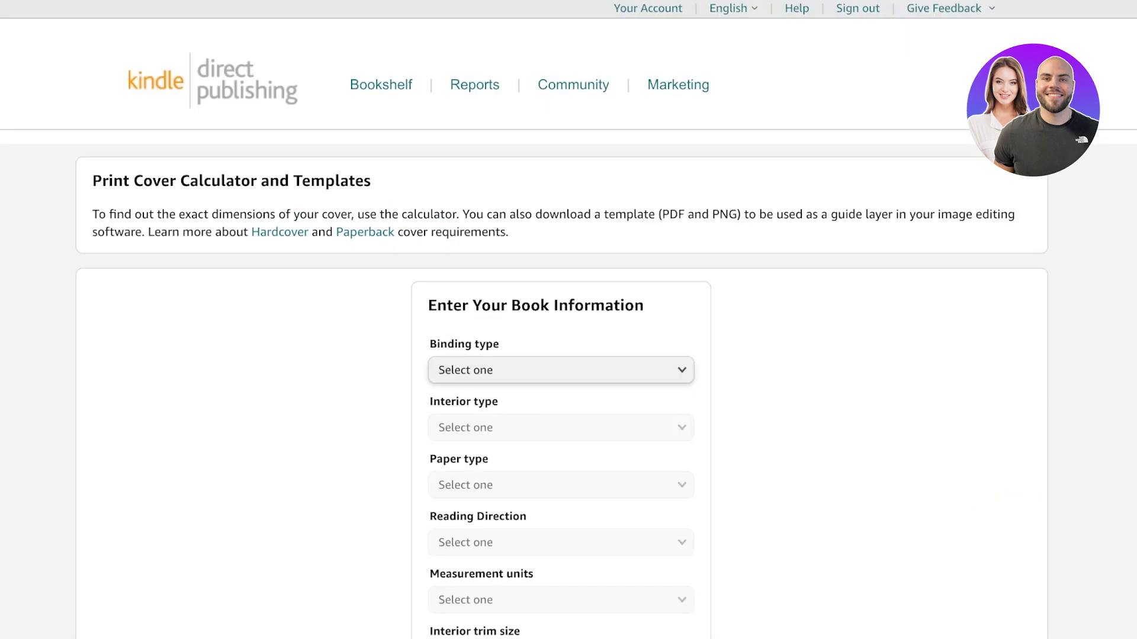
- Choose Paperback, Black & white interior, Cream paper, Left to Right reading, and Inches
{"action": "scroll", "coordinate": [568, 320], "scroll_direction": "down", "scroll_amount": 4}
{"action": "left_click", "coordinate": [561, 134]}
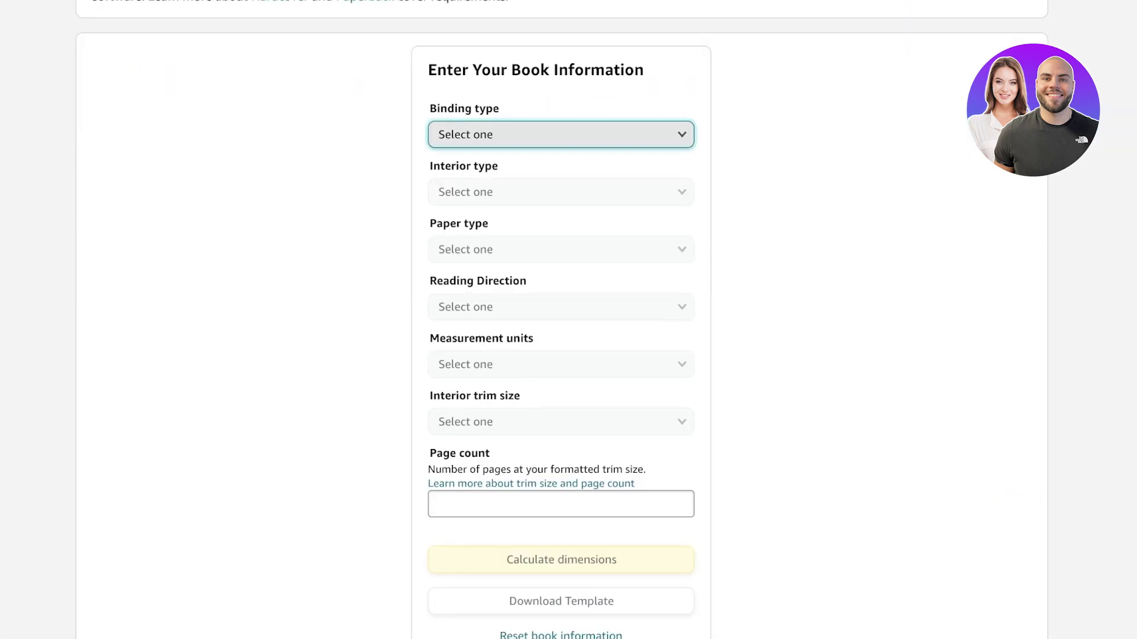
{"action": "key", "text": "Down"}
{"action": "key", "text": "Return"}
{"action": "key", "text": "Tab"}
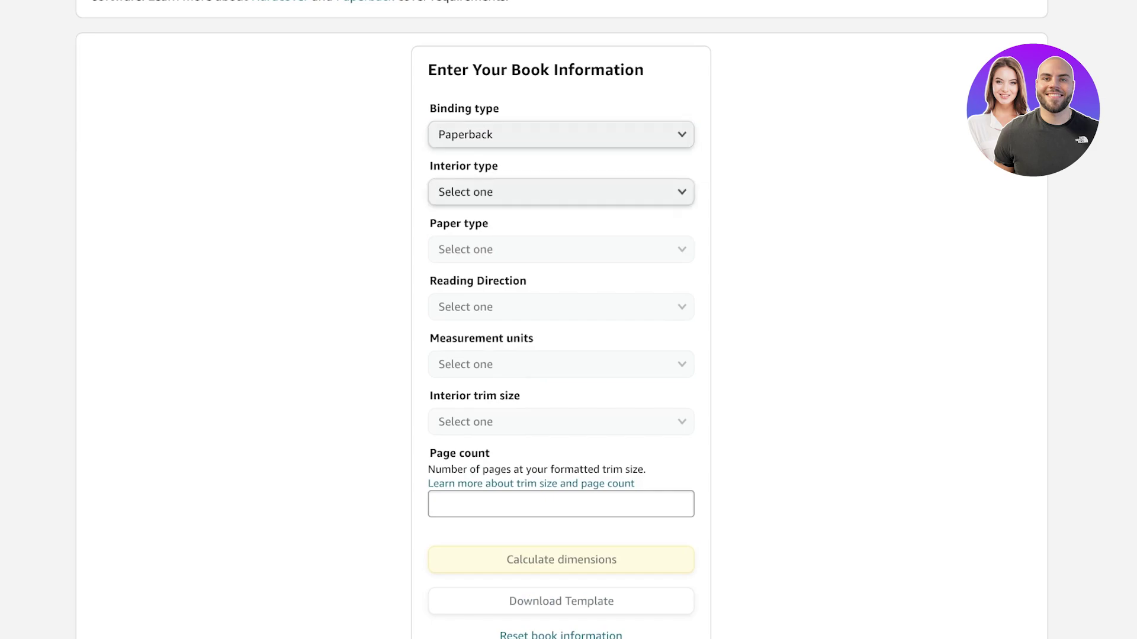
{"action": "key", "text": "space"}
{"action": "key", "text": "Return"}
{"action": "key", "text": "Tab"}
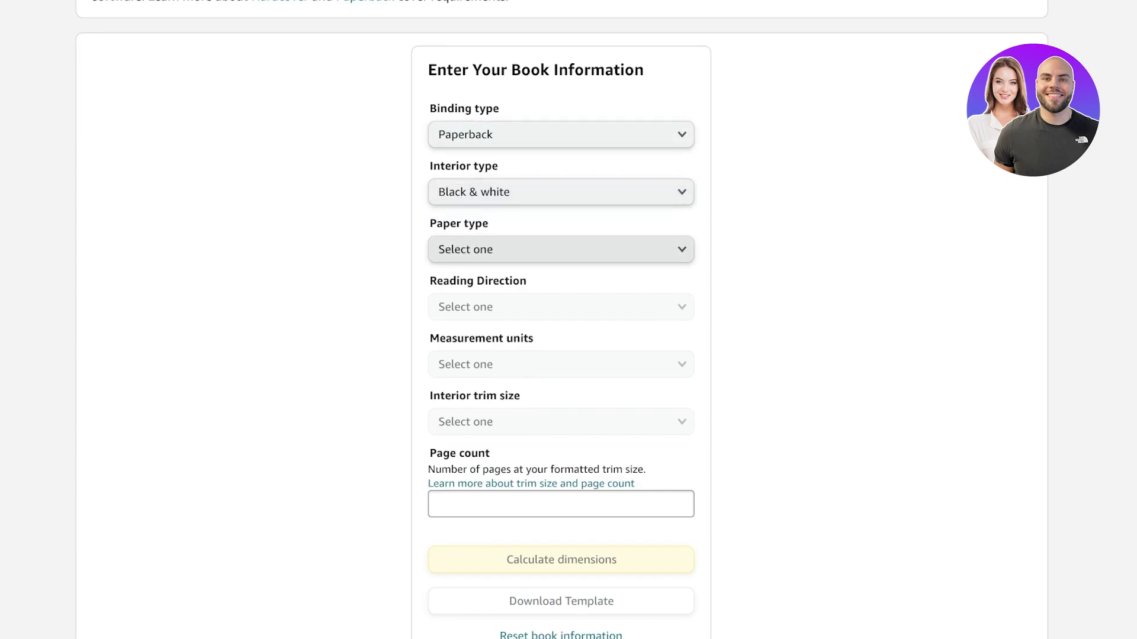
{"action": "key", "text": "space"}
{"action": "key", "text": "Return"}
{"action": "key", "text": "Tab"}
{"action": "key", "text": "space"}
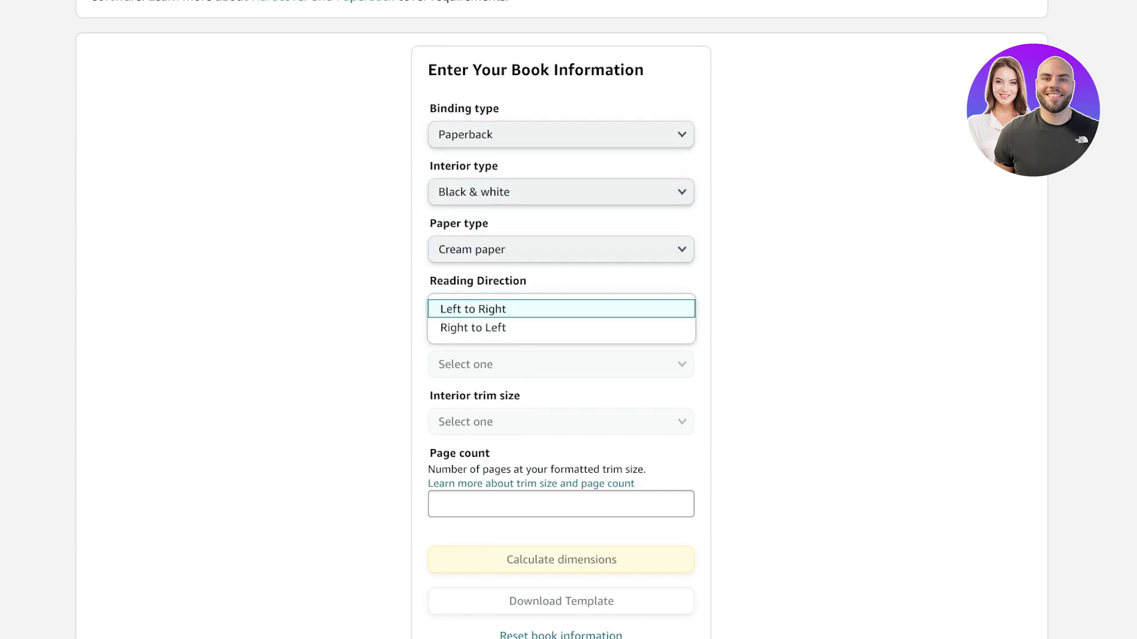
{"action": "key", "text": "Return"}
{"action": "scroll", "coordinate": [568, 320], "scroll_direction": "down", "scroll_amount": 1}
{"action": "key", "text": "Tab"}
{"action": "key", "text": "space"}
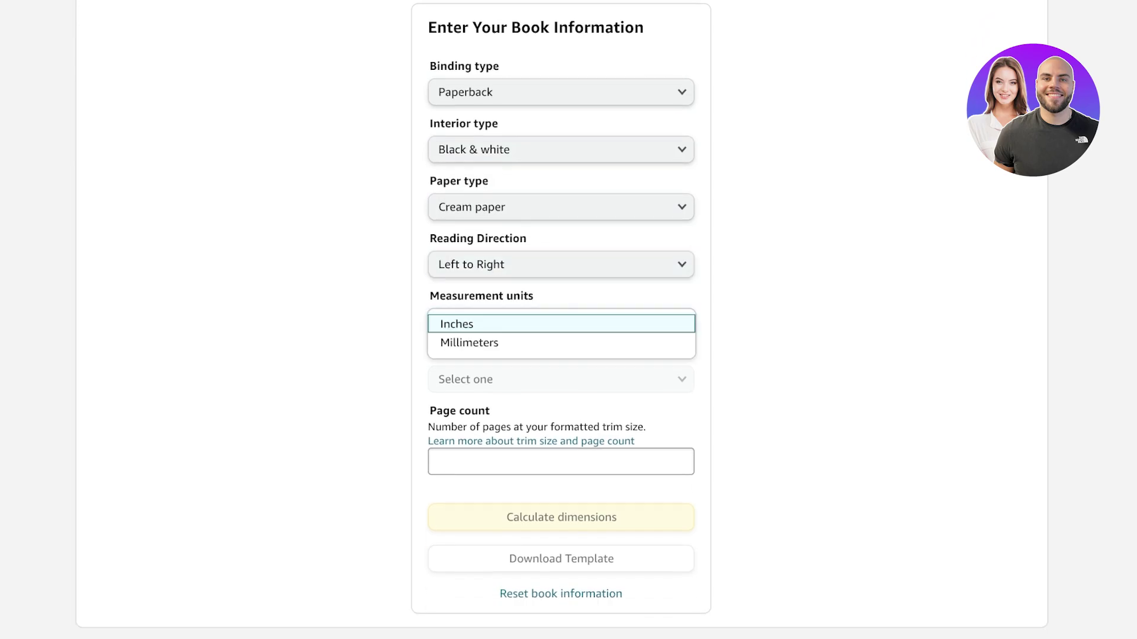
{"action": "key", "text": "Return"}
- Set the interior trim size to 8.5 x 8.5 in
{"action": "key", "text": "Tab"}
{"action": "key", "text": "space"}
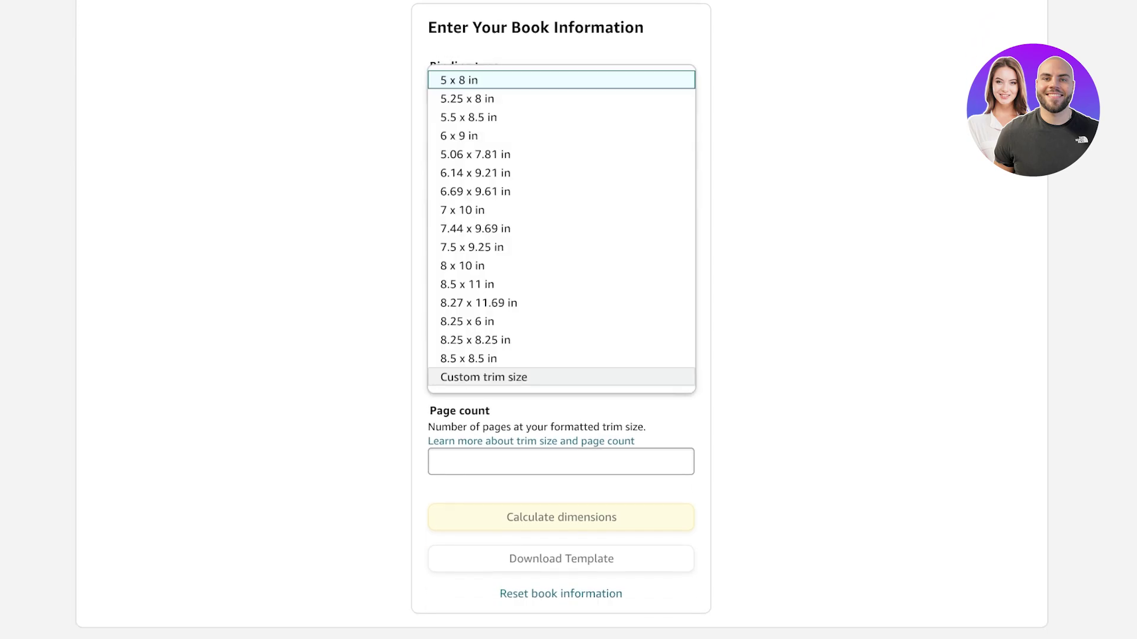
{"action": "key", "text": "Escape"}
{"action": "scroll", "coordinate": [568, 320], "scroll_direction": "down", "scroll_amount": 3}
{"action": "scroll", "coordinate": [569, 319], "scroll_direction": "up", "scroll_amount": 3}
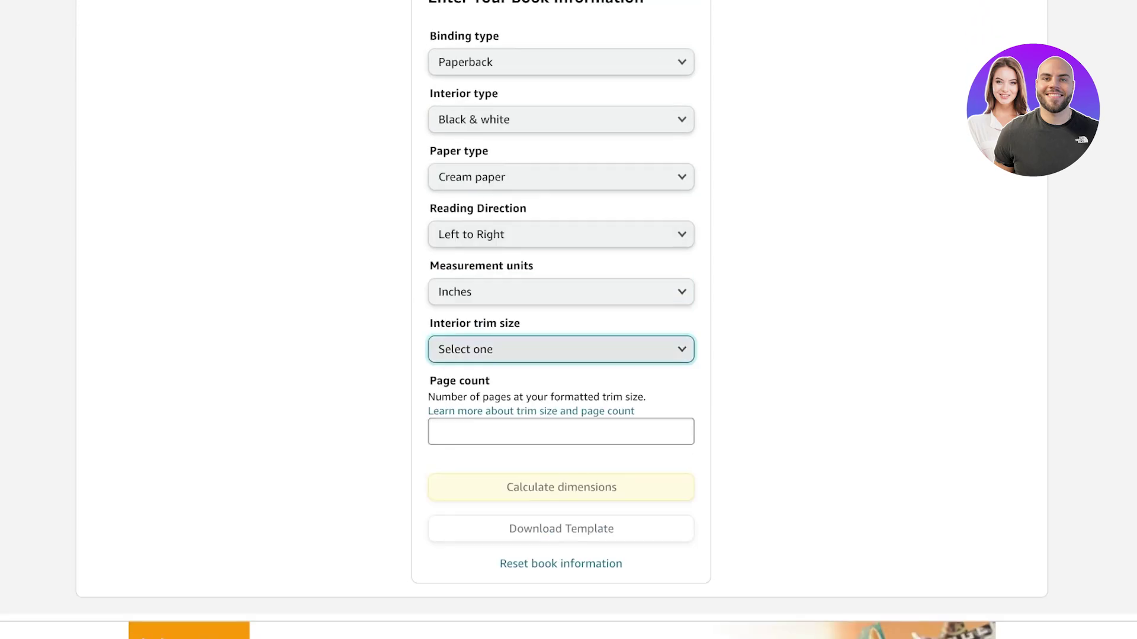
{"action": "key", "text": "space"}
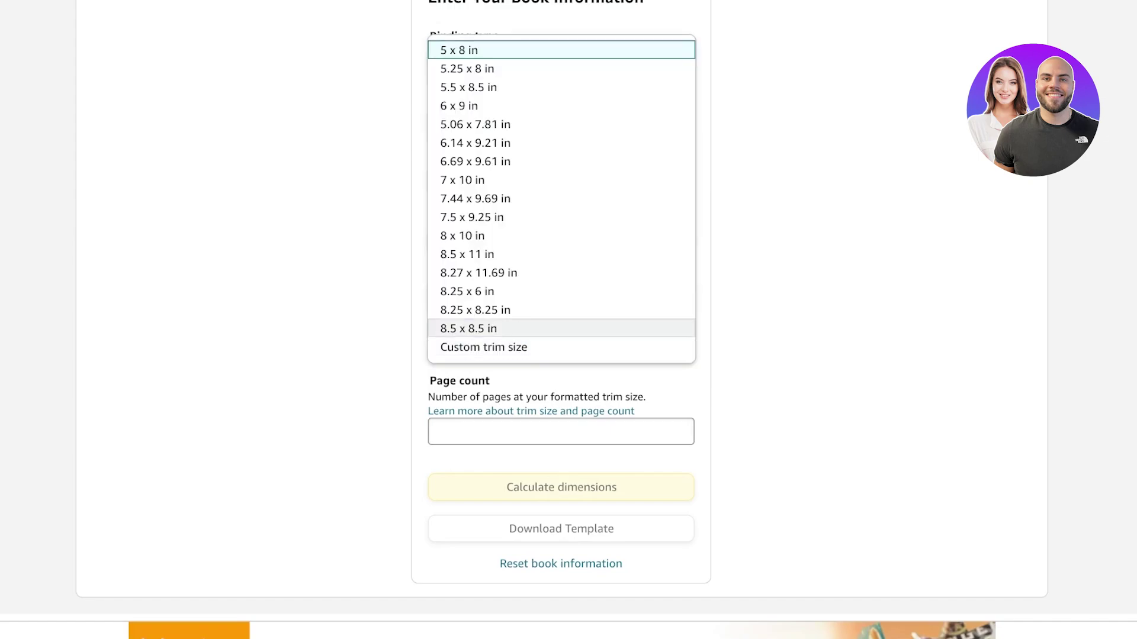
{"action": "left_click", "coordinate": [468, 329]}
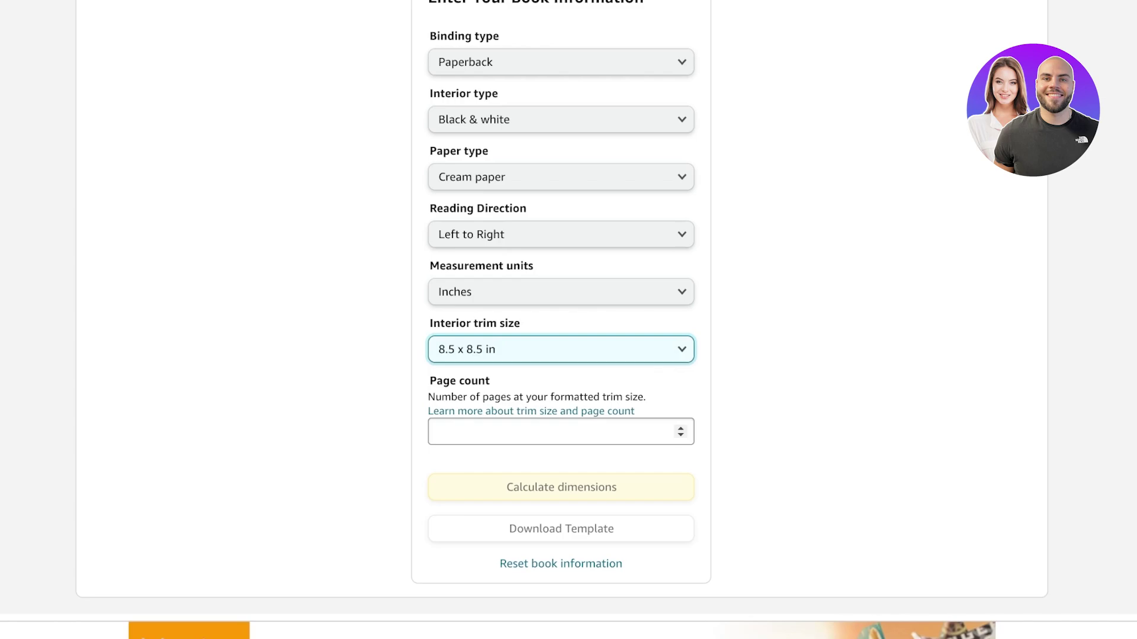
{"action": "key", "text": "space"}
{"action": "key", "text": "Escape"}
- Enter a page count of 52 and calculate the cover dimensions
{"action": "left_click", "coordinate": [561, 432]}
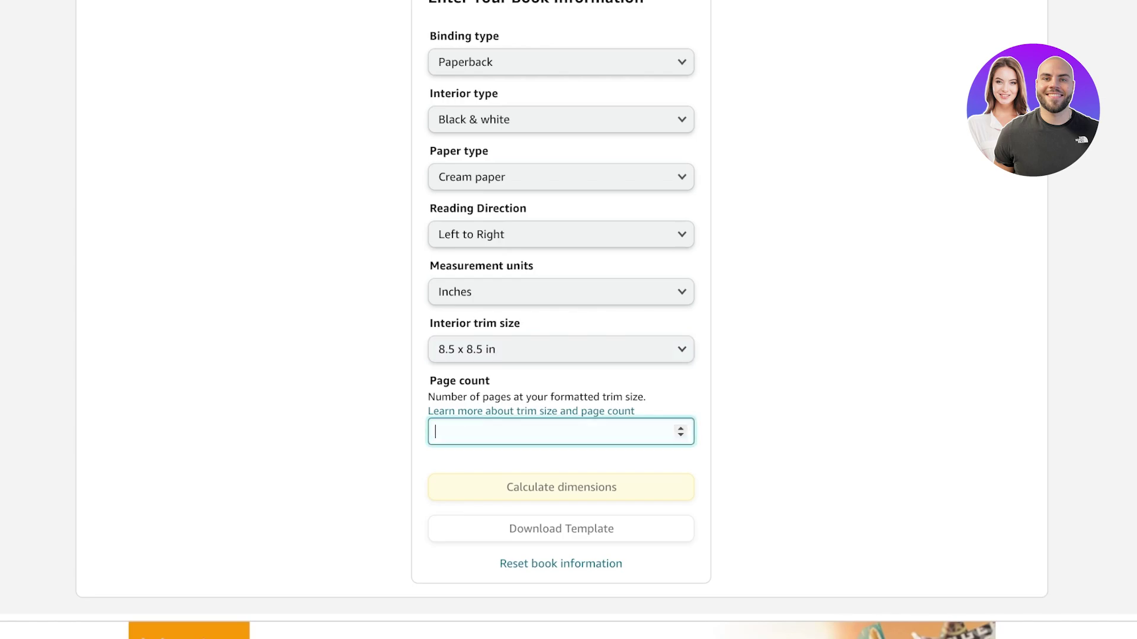
{"action": "type", "text": "52"}
{"action": "key", "text": "Tab"}
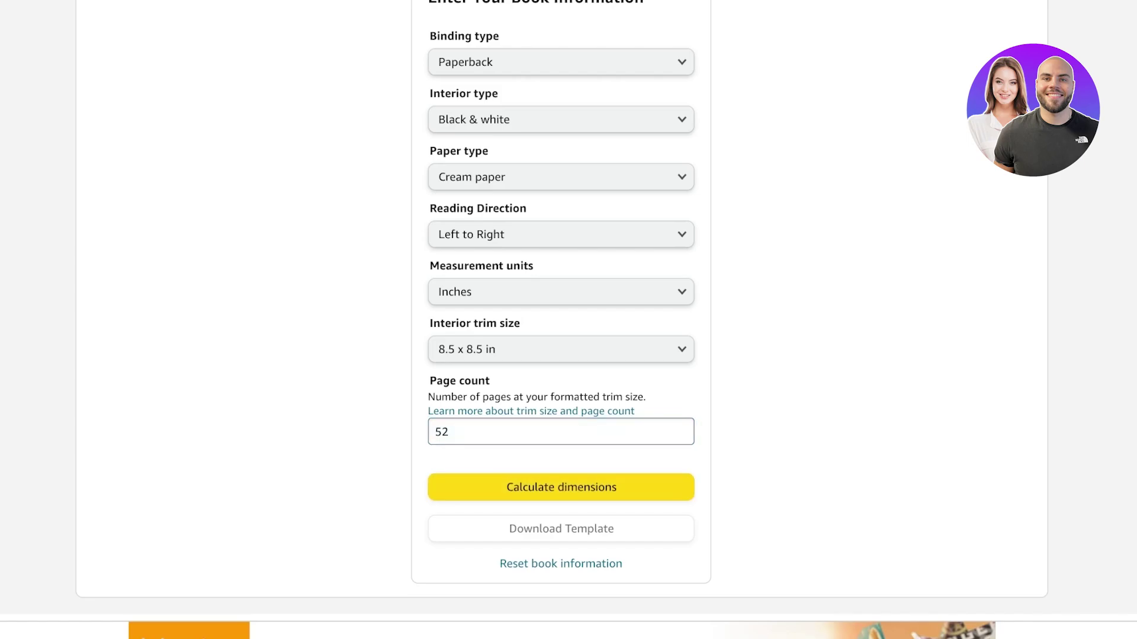
{"action": "key", "text": "Return"}
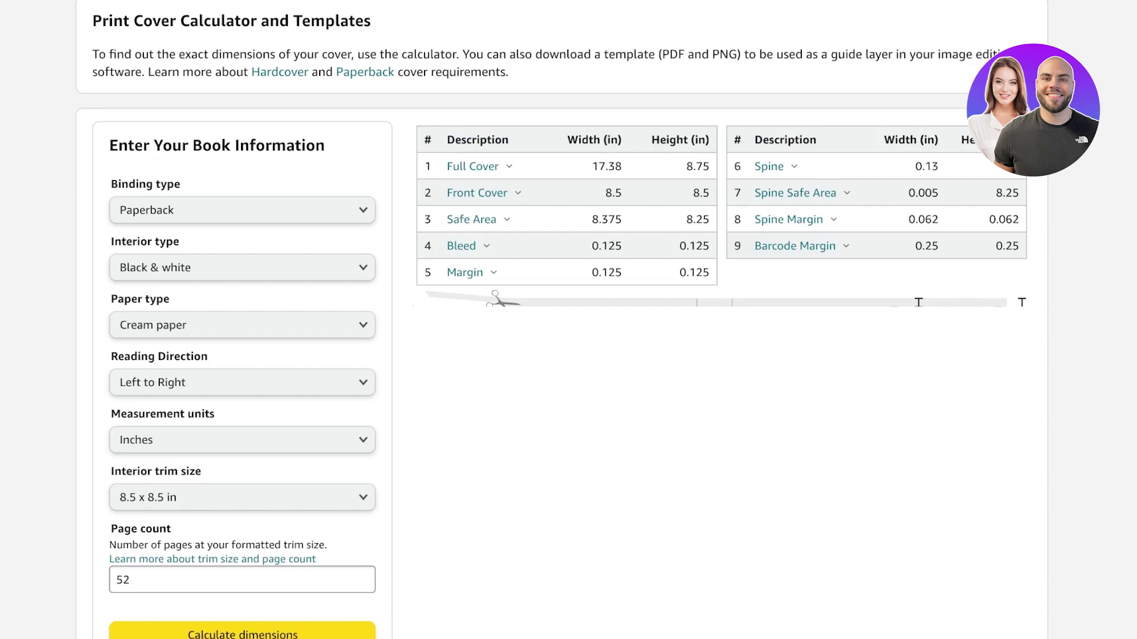
- Download the KDP cover template and return to the dimension tables at the top
{"action": "scroll", "coordinate": [568, 320], "scroll_direction": "down", "scroll_amount": 6}
{"action": "key", "text": "Tab"}
{"action": "key", "text": "Return"}
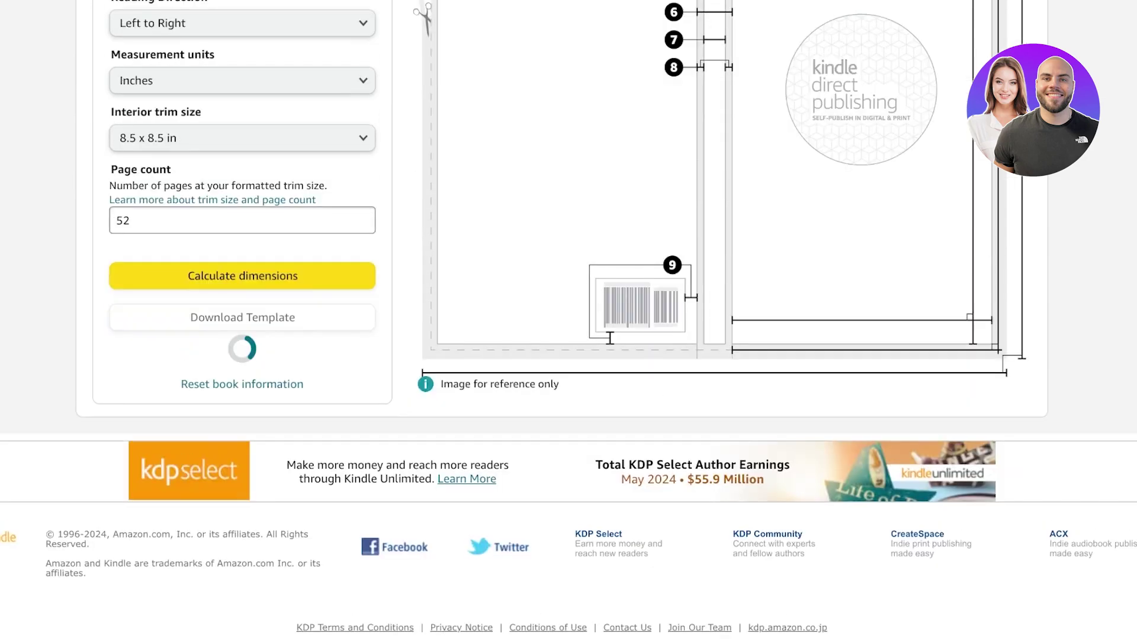
{"action": "scroll", "coordinate": [568, 319], "scroll_direction": "up", "scroll_amount": 3}
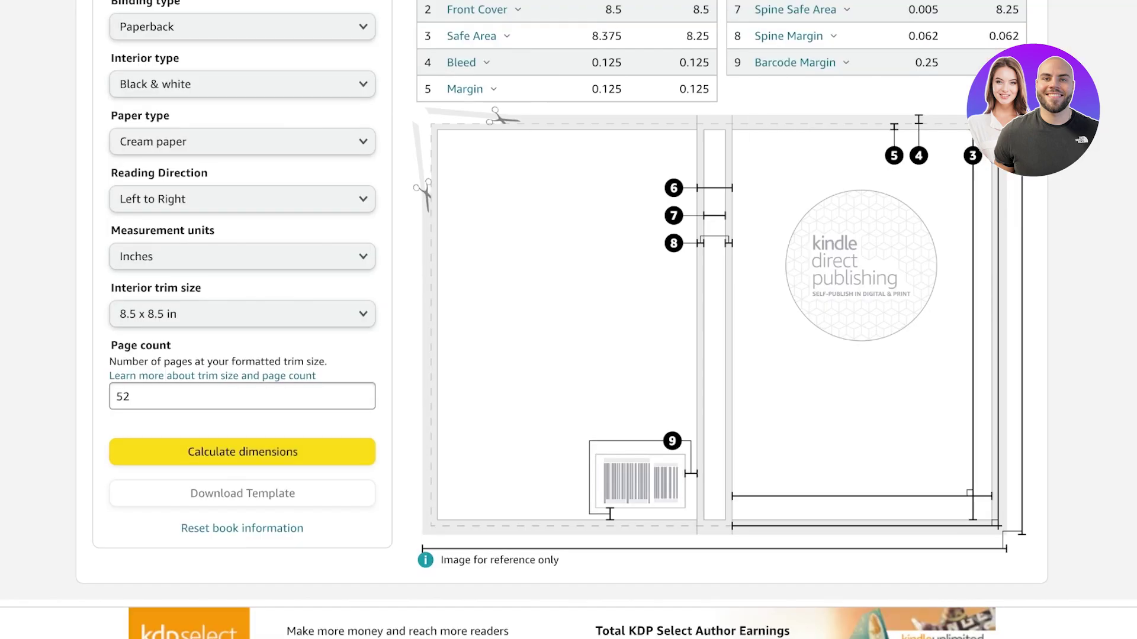
{"action": "scroll", "coordinate": [569, 320], "scroll_direction": "up", "scroll_amount": 2}
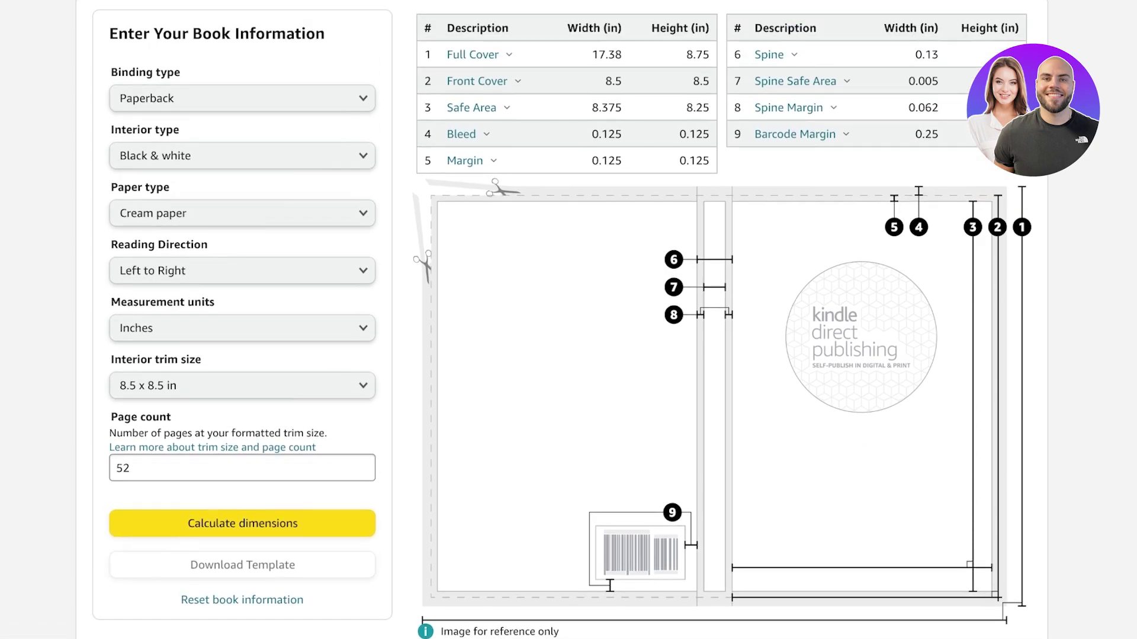
{"action": "scroll", "coordinate": [568, 319], "scroll_direction": "up", "scroll_amount": 1}
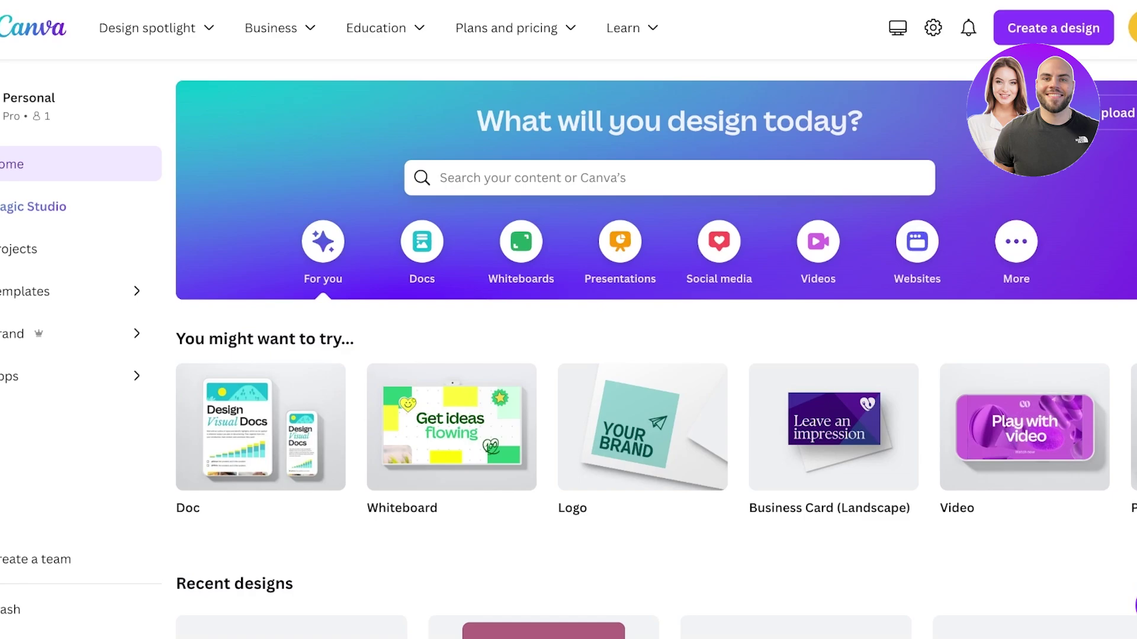
- Switch the Canva custom-size units to inches
{"action": "left_click", "coordinate": [807, 193]}
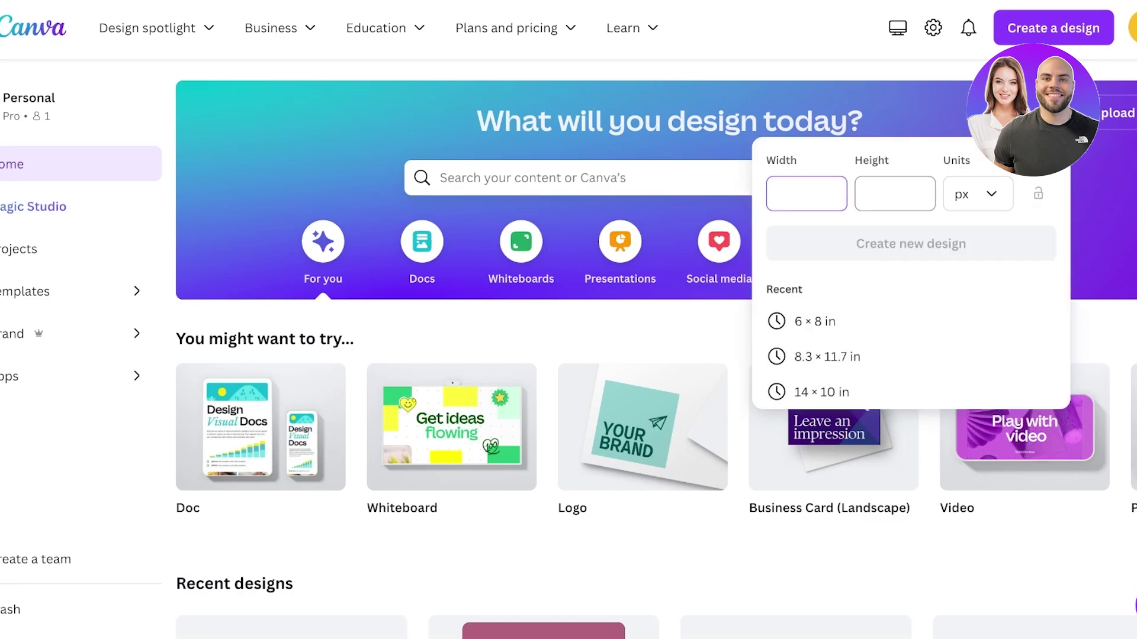
{"action": "left_click", "coordinate": [978, 194]}
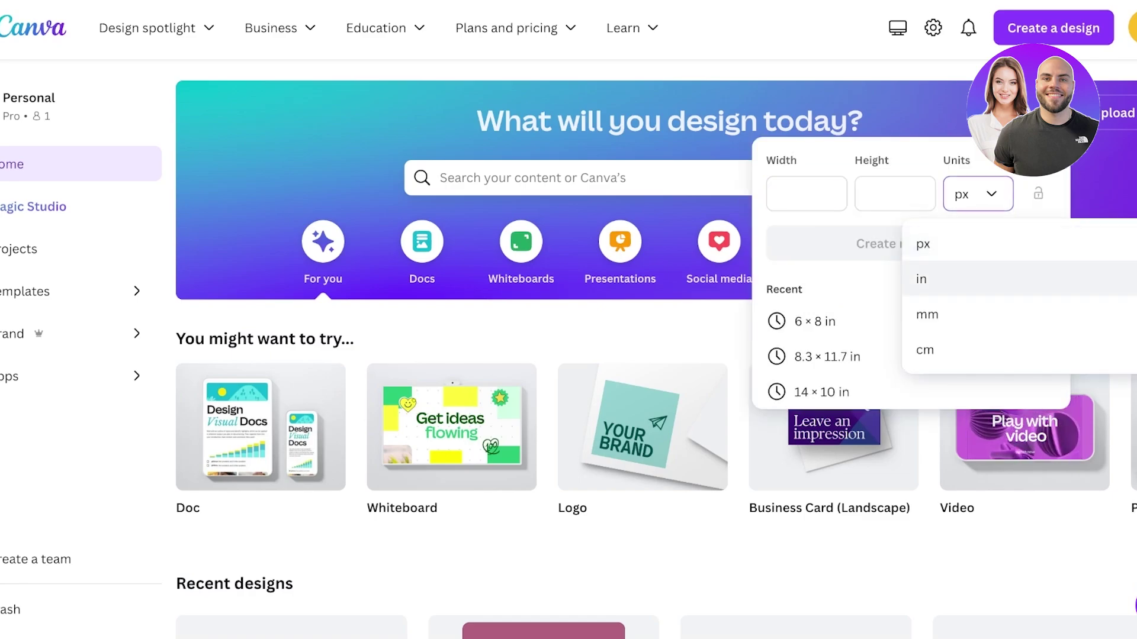
{"action": "left_click", "coordinate": [922, 279]}
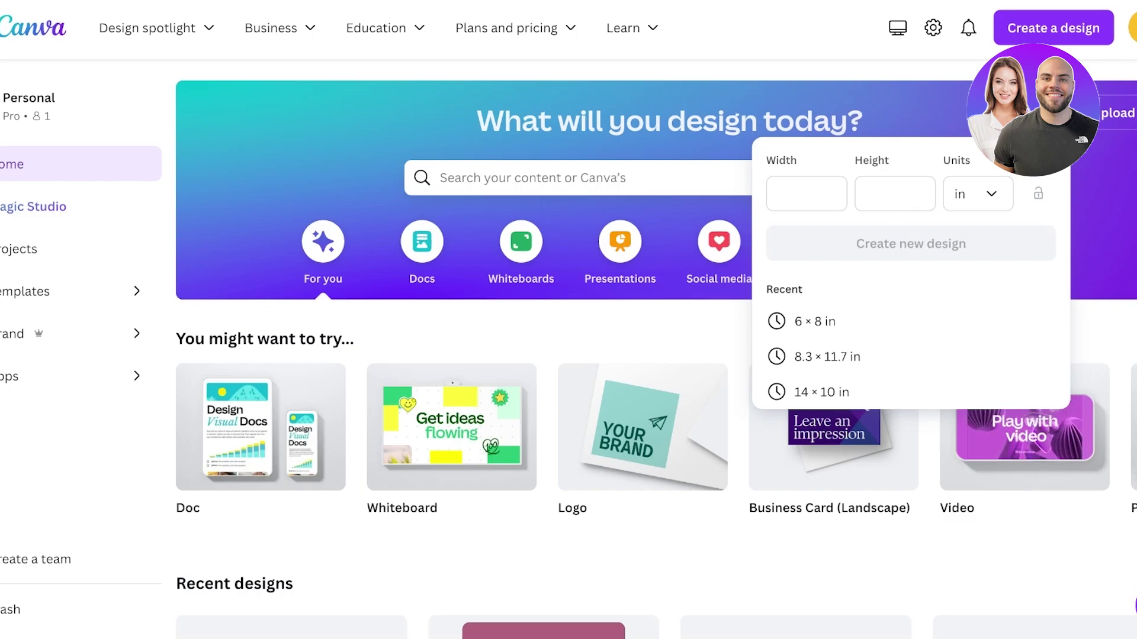
{"action": "left_click", "coordinate": [895, 194]}
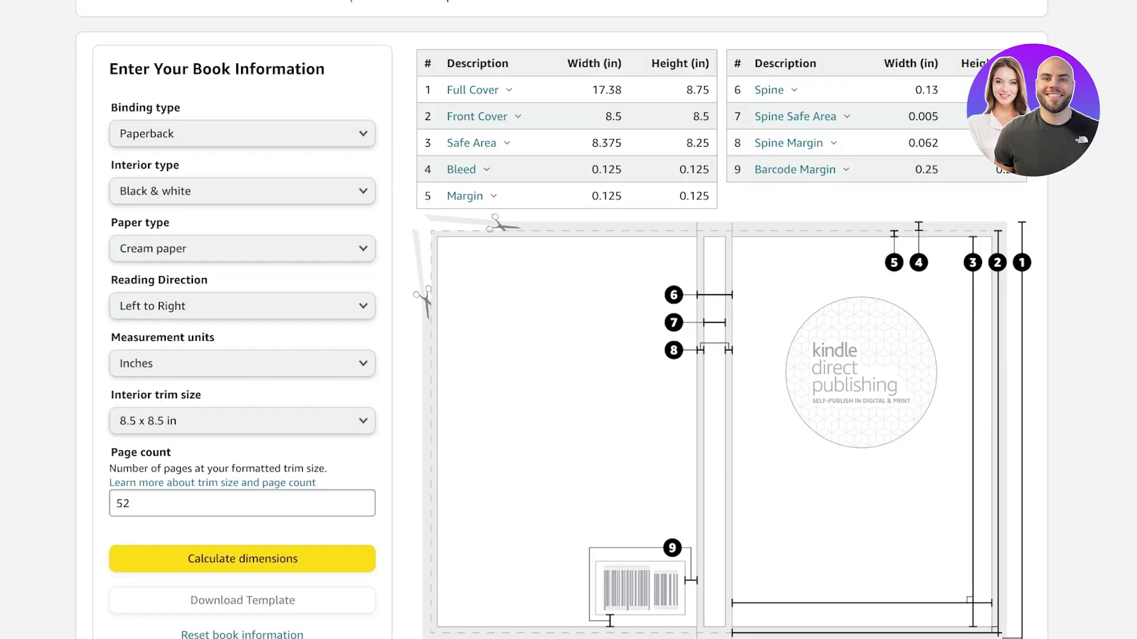
- Copy the 17.38 in width and 8.75 in height from KDP into the custom size fields
{"action": "scroll", "coordinate": [560, 319], "scroll_direction": "up", "scroll_amount": 1}
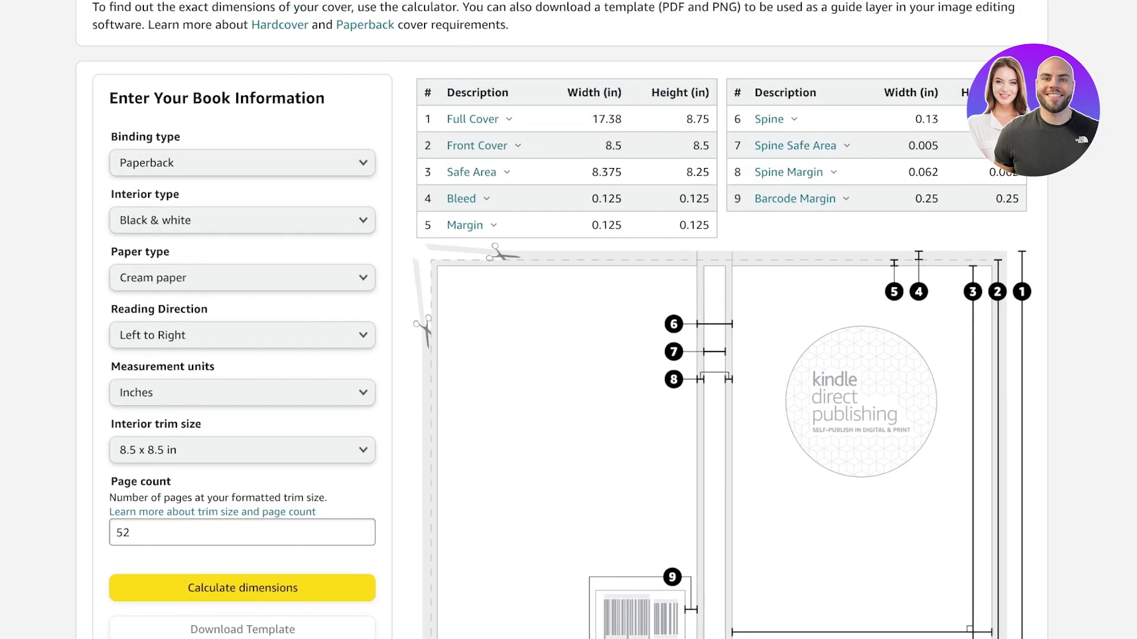
{"action": "mouse_move", "coordinate": [473, 119]}
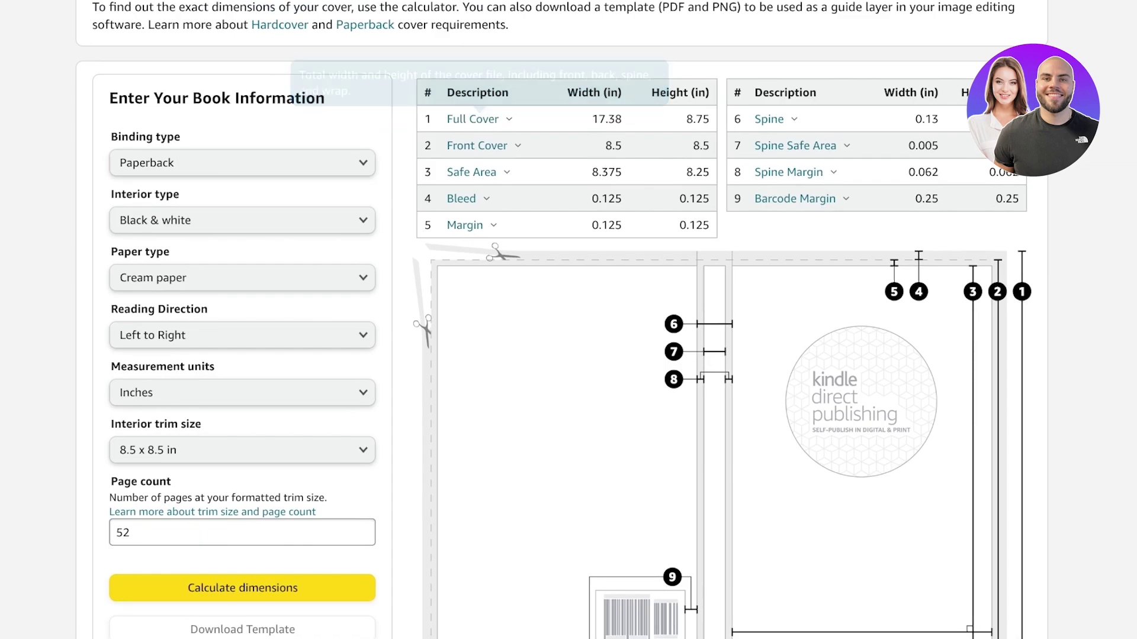
{"action": "left_click_drag", "start_coordinate": [591, 119], "coordinate": [625, 119]}
{"action": "key", "text": "ctrl+c"}
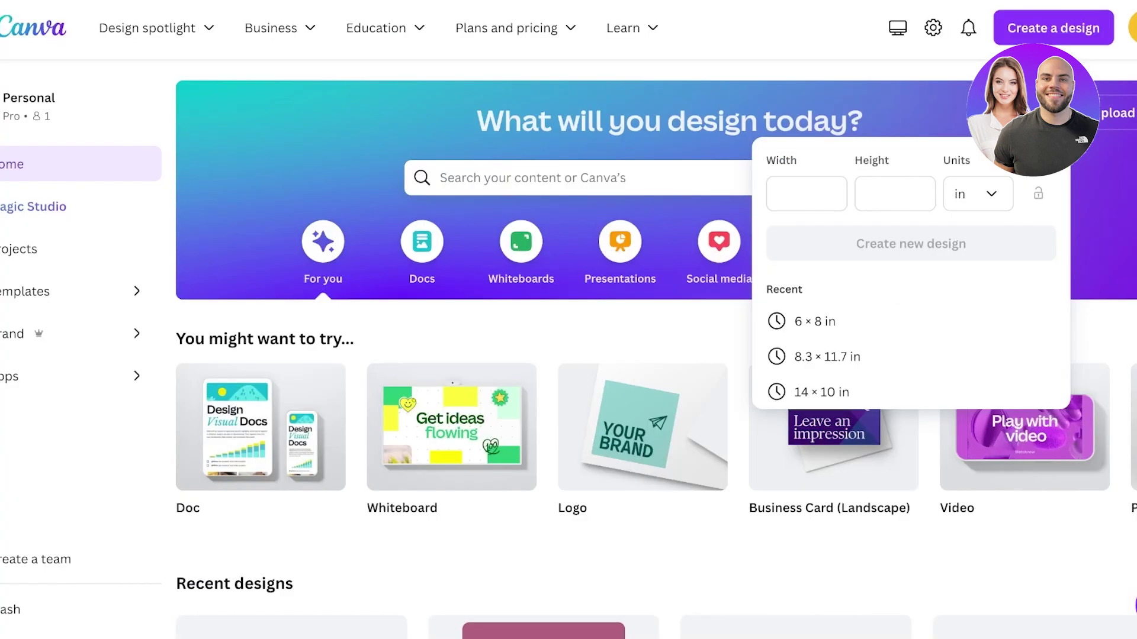
{"action": "left_click", "coordinate": [807, 194]}
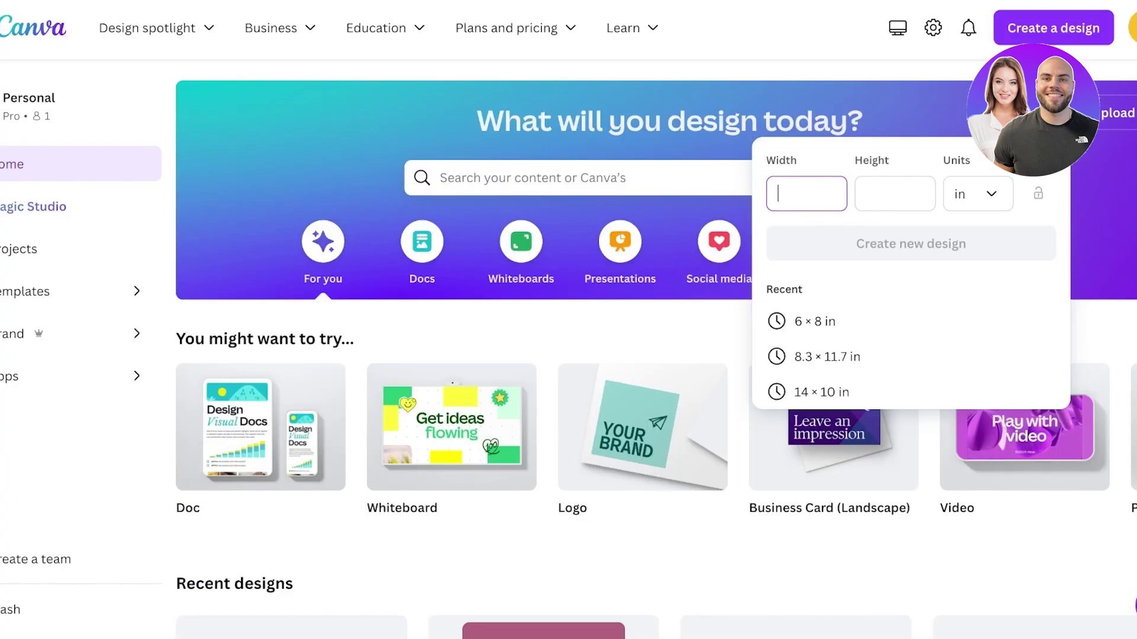
{"action": "key", "text": "ctrl+v"}
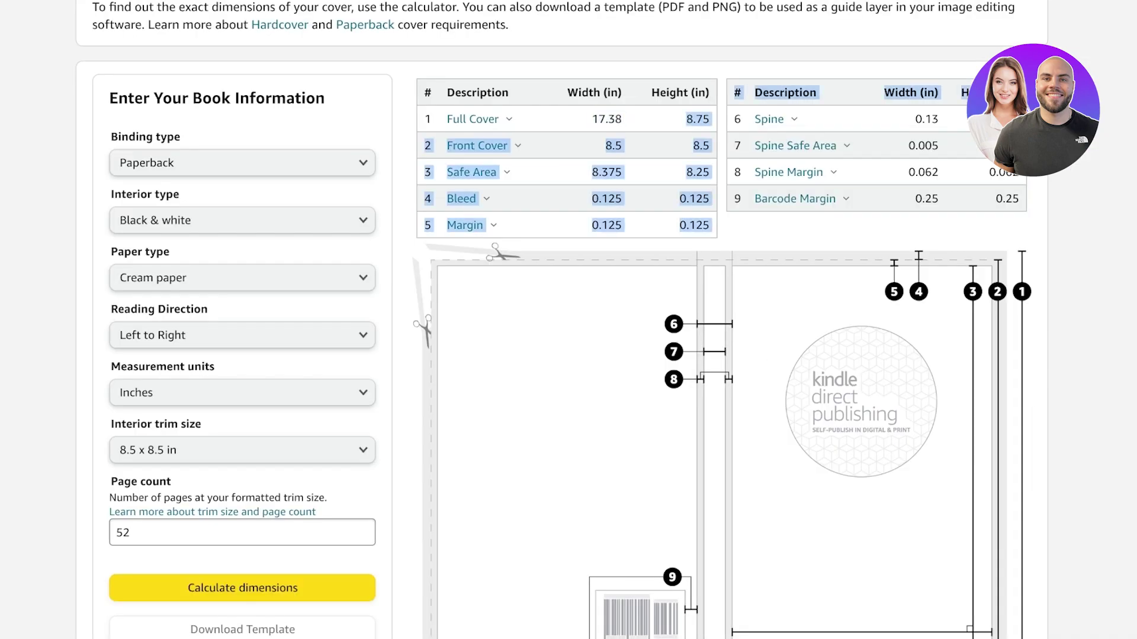
{"action": "left_click_drag", "start_coordinate": [710, 119], "coordinate": [686, 119]}
{"action": "key", "text": "ctrl+c"}
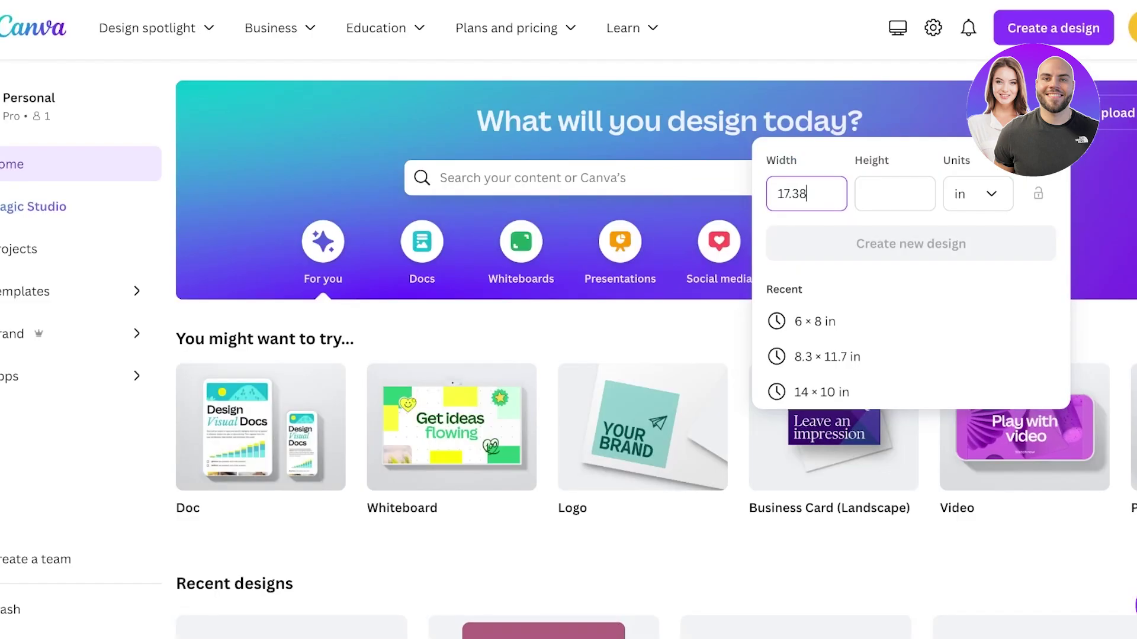
{"action": "left_click", "coordinate": [895, 193]}
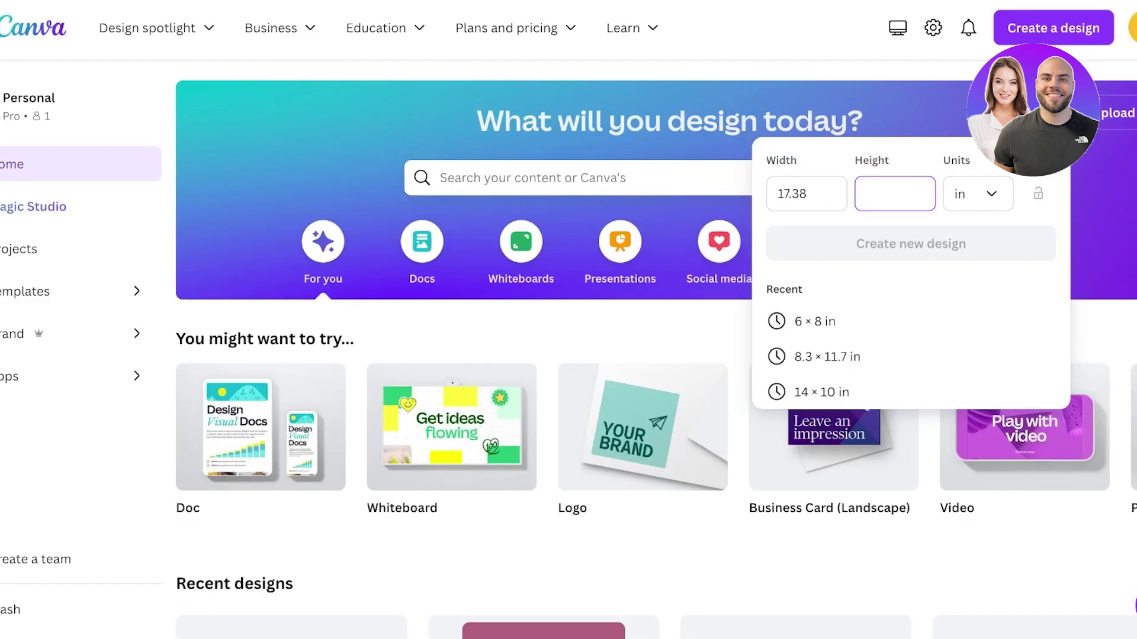
{"action": "key", "text": "ctrl+v"}
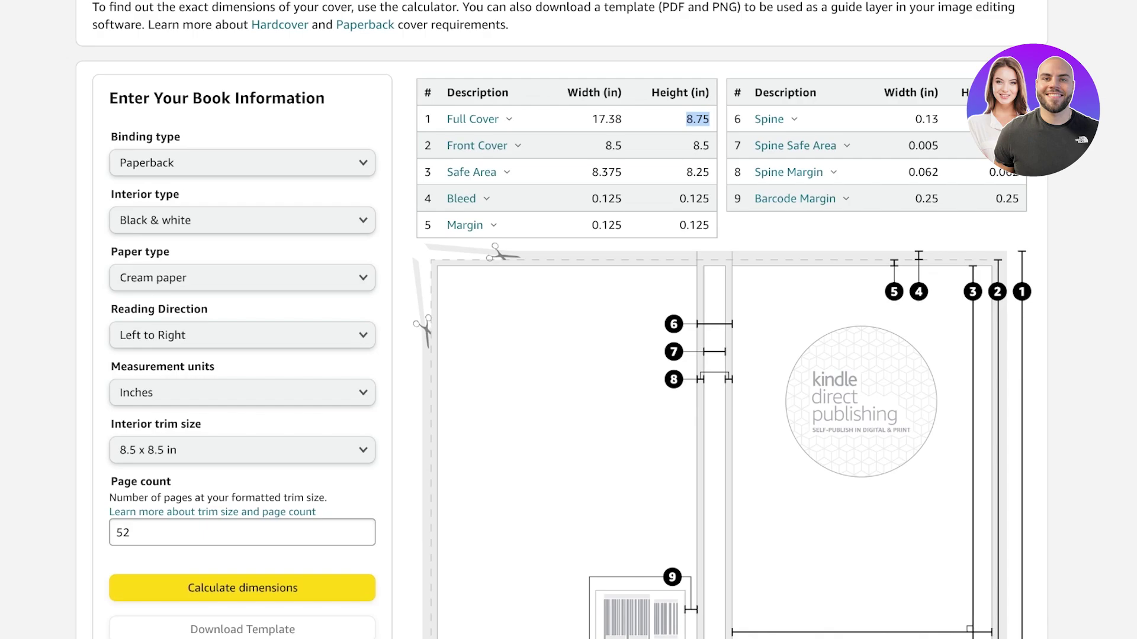
{"action": "scroll", "coordinate": [569, 320], "scroll_direction": "down", "scroll_amount": 3}
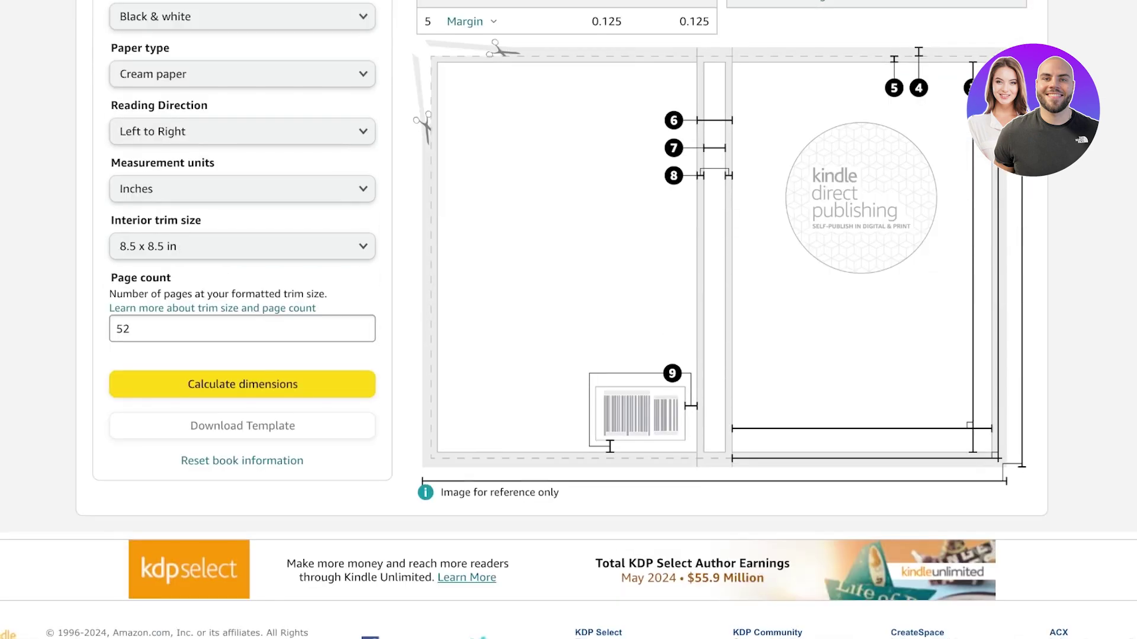
{"action": "scroll", "coordinate": [569, 320], "scroll_direction": "up", "scroll_amount": 3}
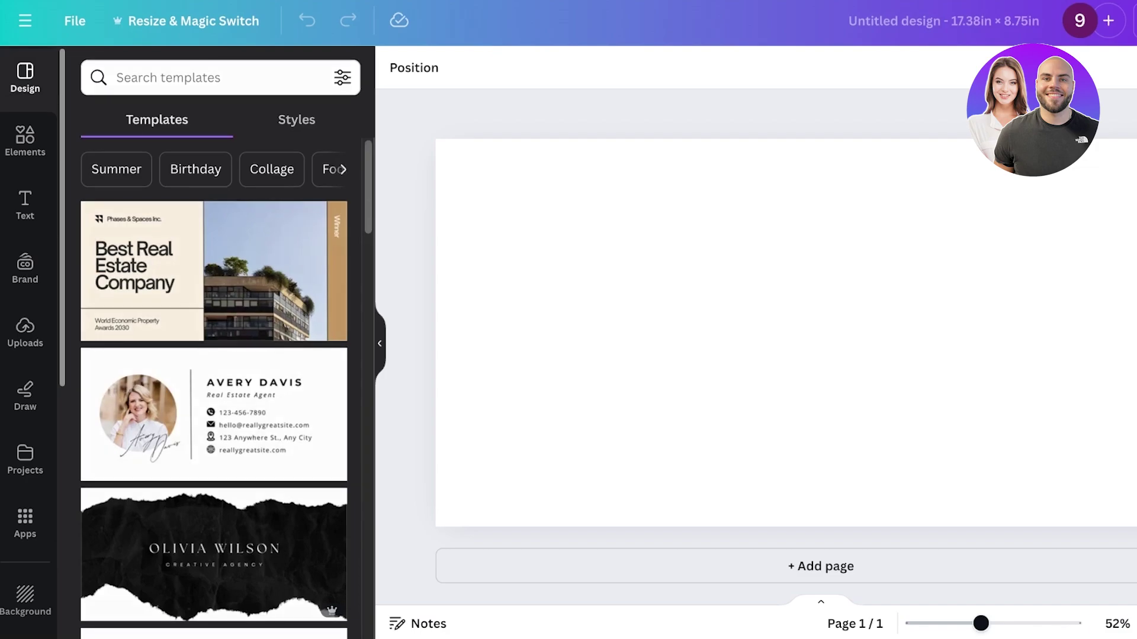
- Add the KDP cover template image and stretch it from the top-left corner to fill the page
{"action": "left_click", "coordinate": [25, 332]}
{"action": "key", "text": "ctrl+v"}
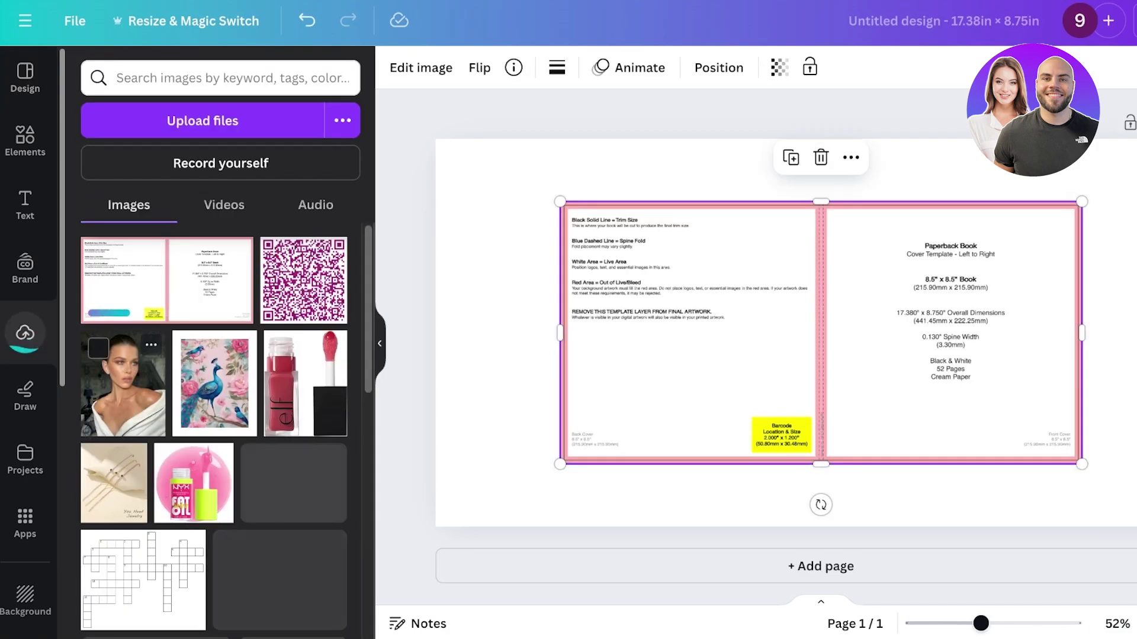
{"action": "left_click_drag", "start_coordinate": [821, 333], "coordinate": [697, 270]}
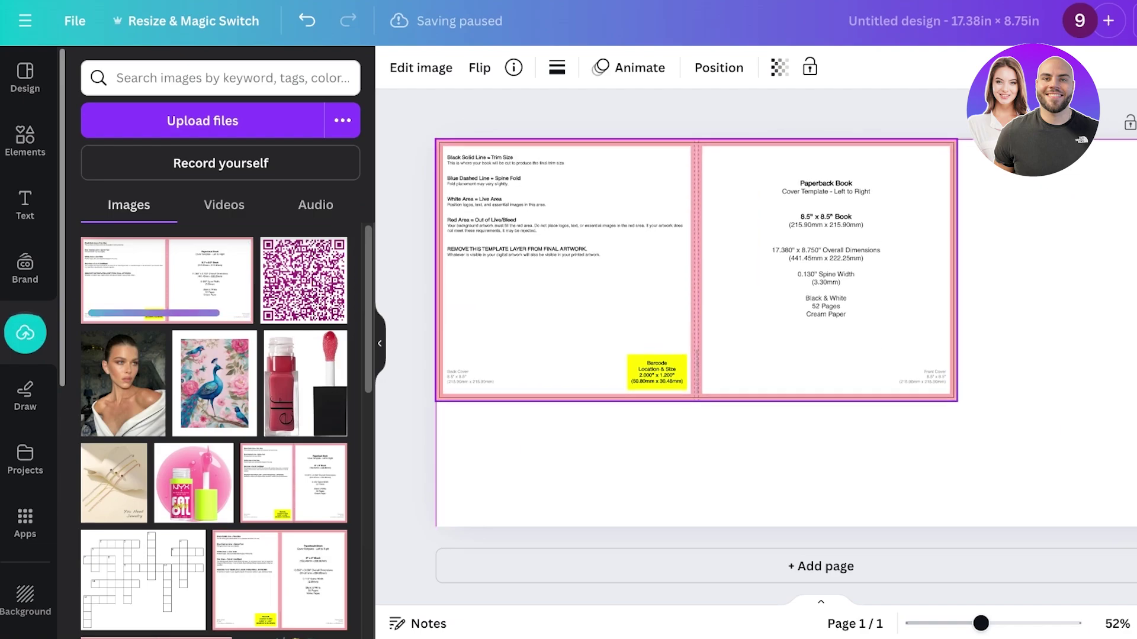
{"action": "left_click_drag", "start_coordinate": [957, 401], "coordinate": [1136, 527]}
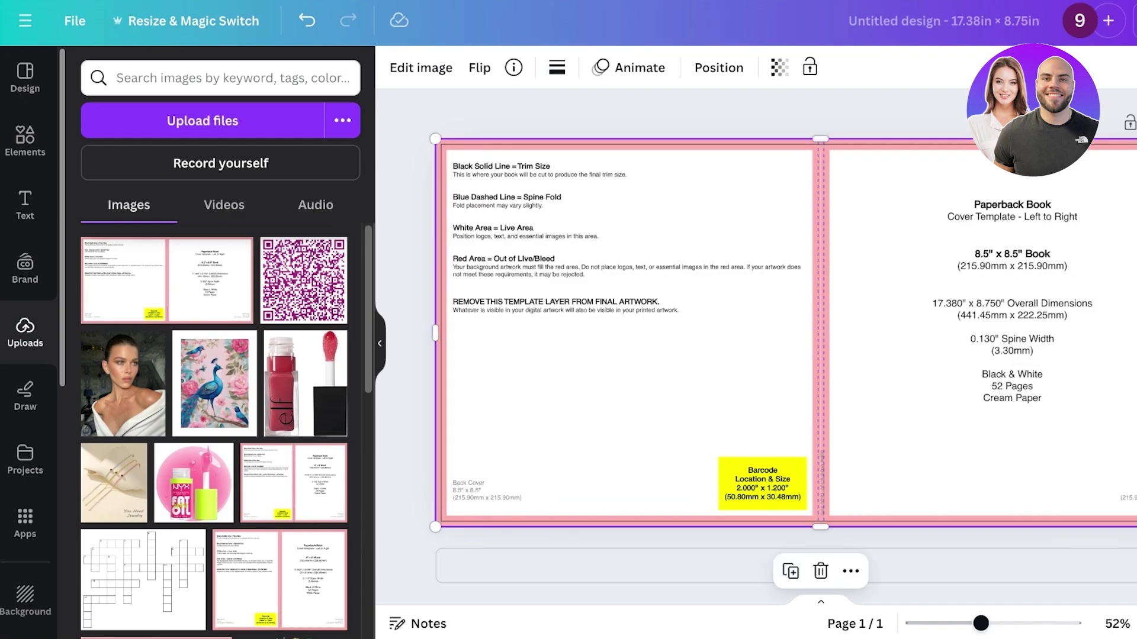
{"action": "key", "text": "Escape"}
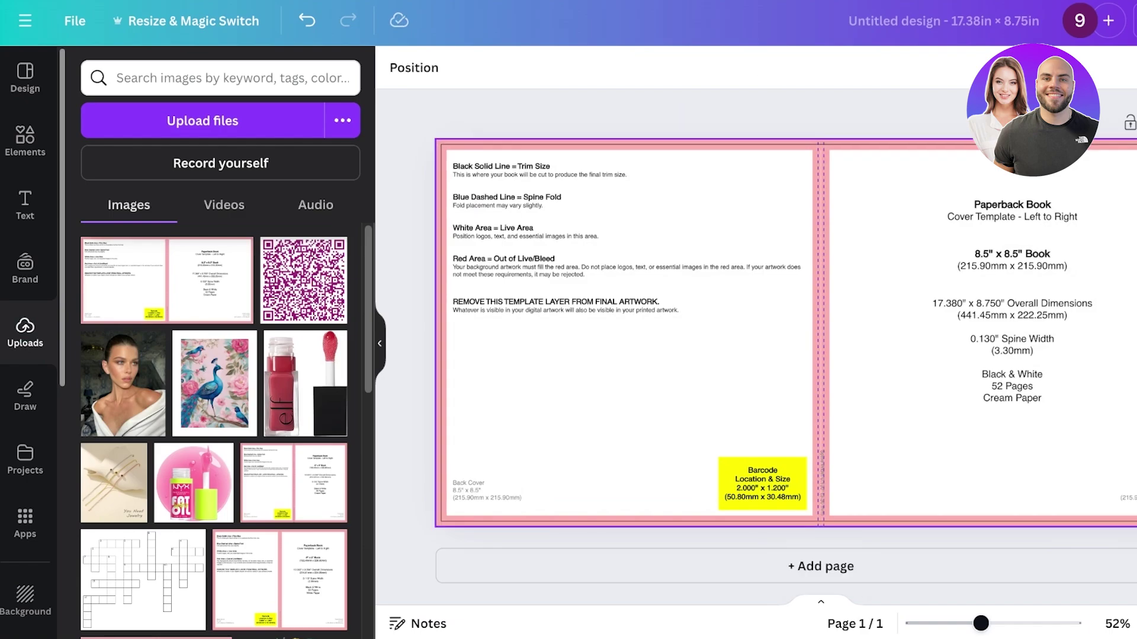
{"action": "left_click", "coordinate": [628, 368]}
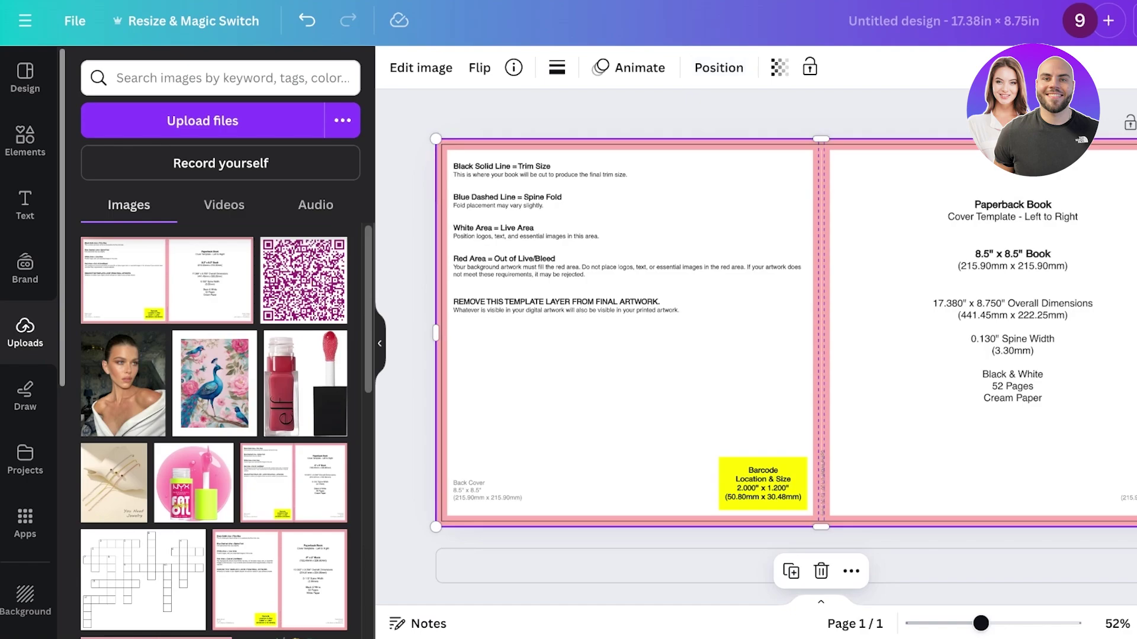
- Fade the template image to transparency of about 41
{"action": "left_click", "coordinate": [779, 67]}
{"action": "left_click_drag", "start_coordinate": [720, 139], "coordinate": [658, 140]}
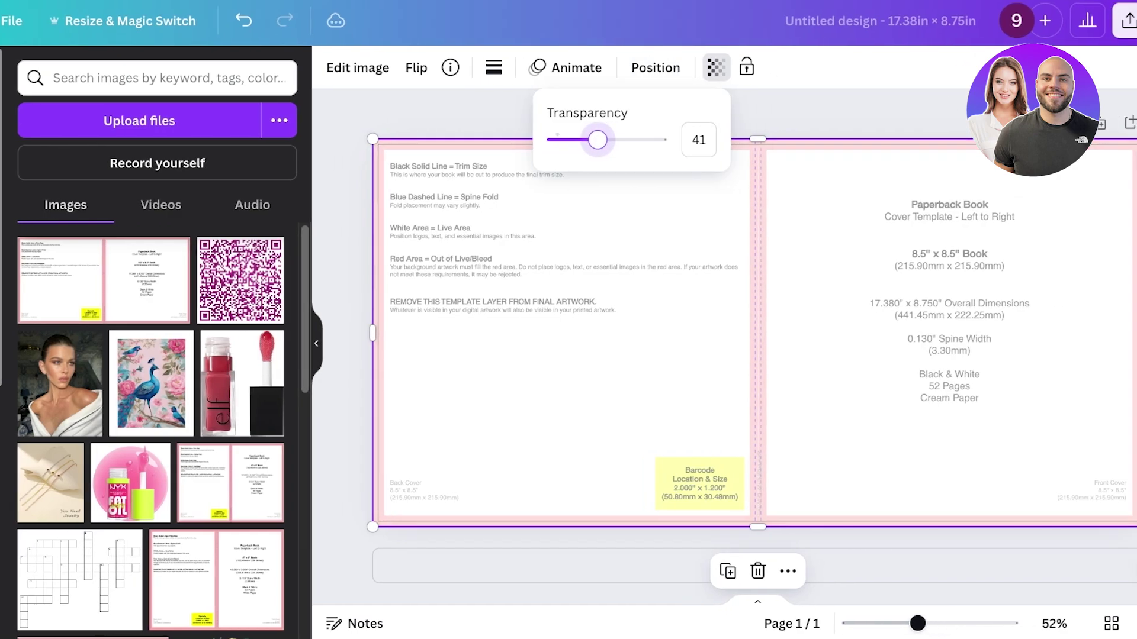
{"action": "key", "text": "Escape"}
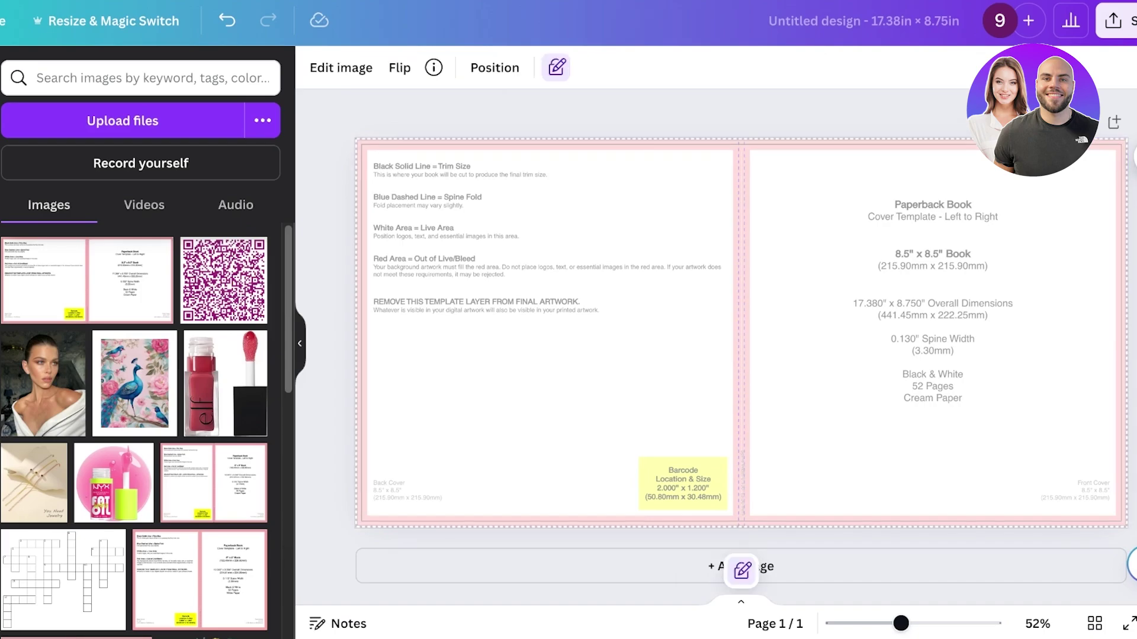
- Deselect the faded template image in the Canva cover design
{"action": "key", "text": "Escape"}
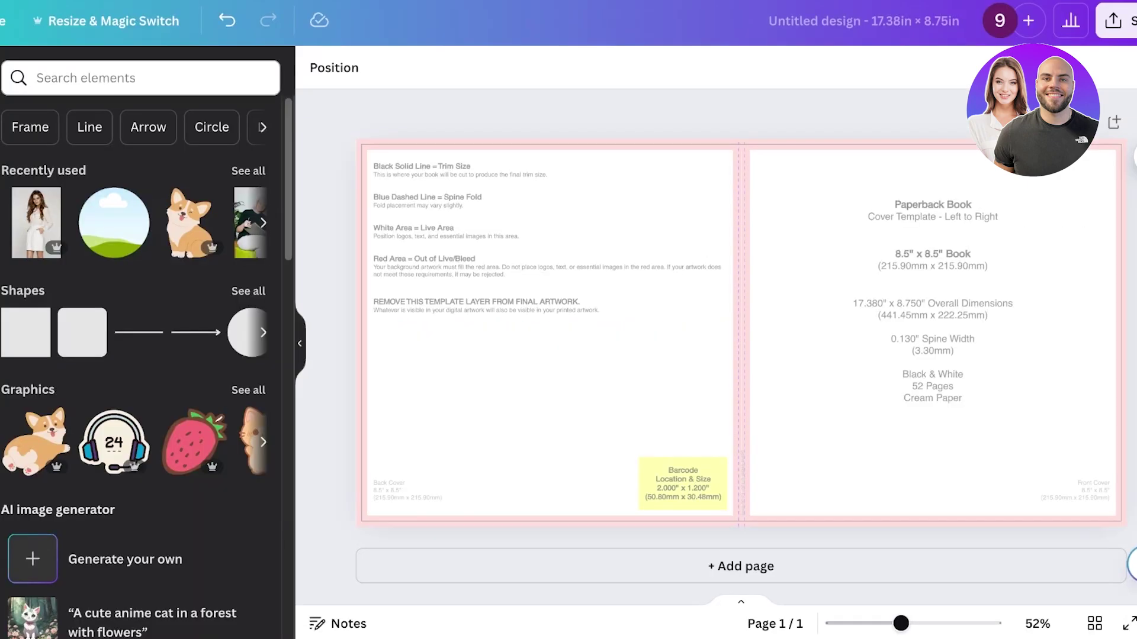
- Search elements for 'gradient' and add the lavender gradient photo
{"action": "left_click", "coordinate": [143, 78]}
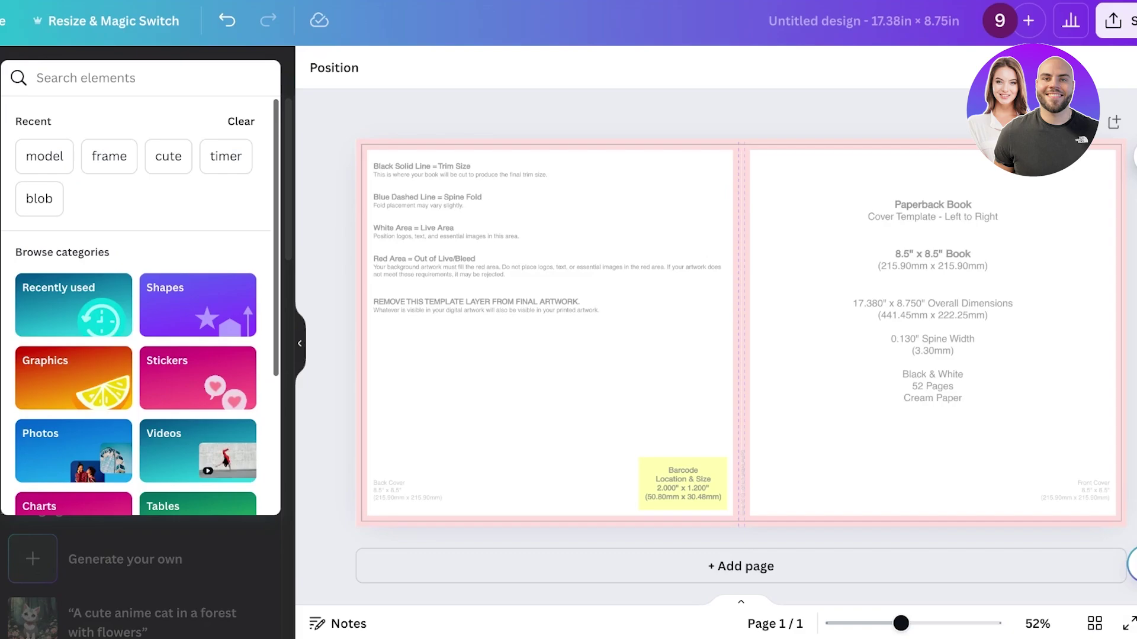
{"action": "type", "text": "gradient"}
{"action": "key", "text": "Return"}
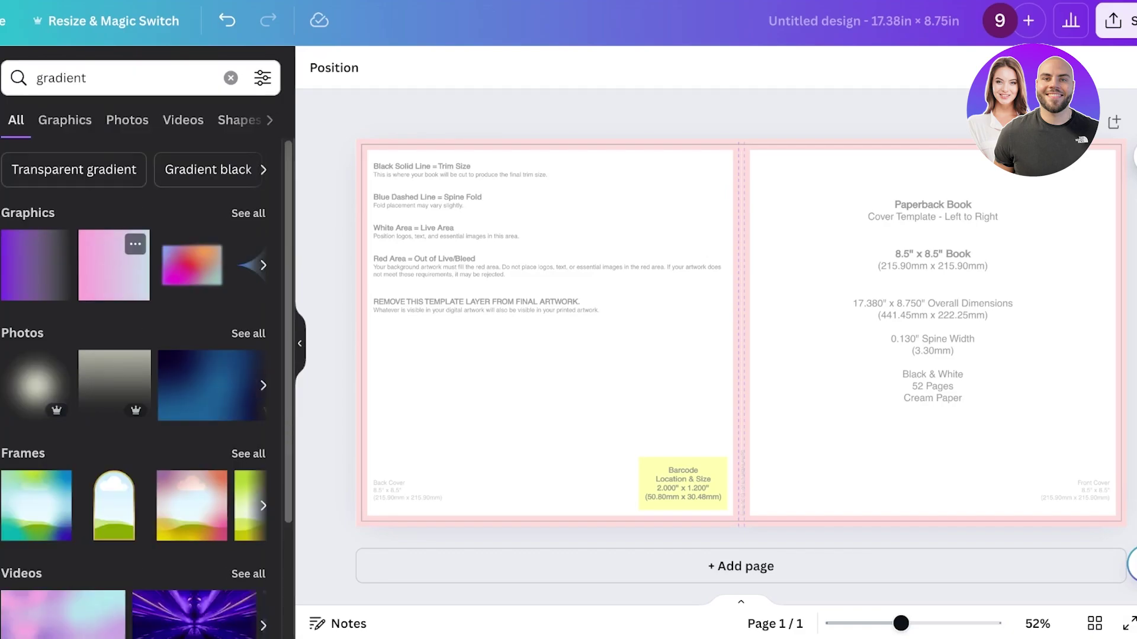
{"action": "left_click", "coordinate": [65, 120]}
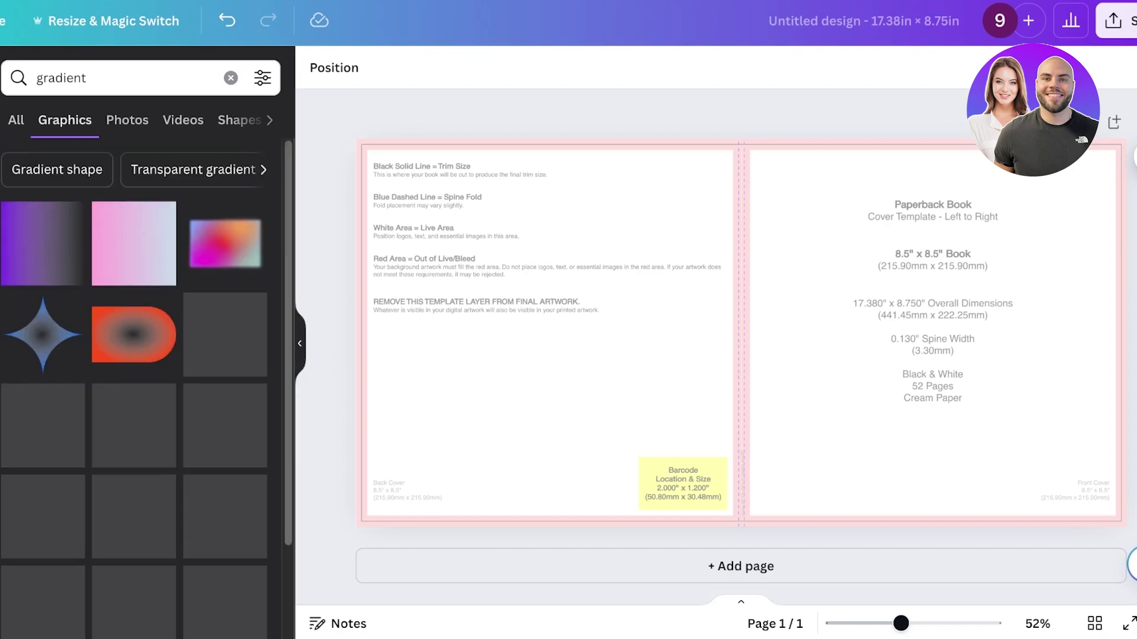
{"action": "left_click", "coordinate": [127, 119]}
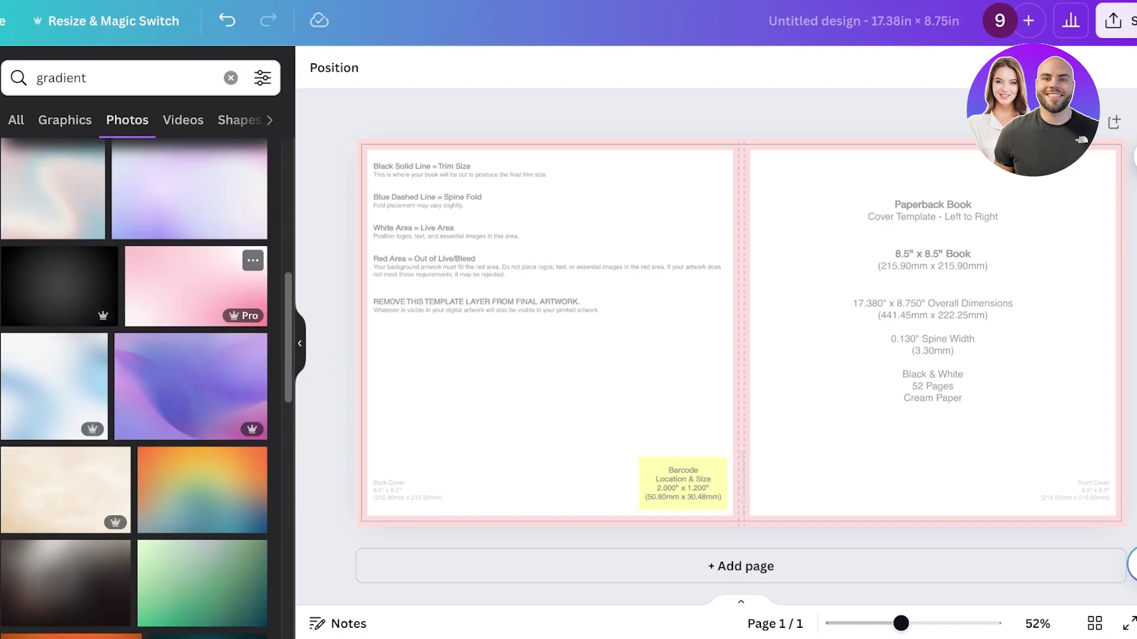
{"action": "left_click", "coordinate": [190, 207]}
- Stretch the gradient over the full spread and bleed, then send it behind the template
{"action": "left_click_drag", "start_coordinate": [740, 332], "coordinate": [588, 294]}
{"action": "left_click_drag", "start_coordinate": [825, 294], "coordinate": [1126, 294]}
{"action": "left_click_drag", "start_coordinate": [741, 449], "coordinate": [741, 527]}
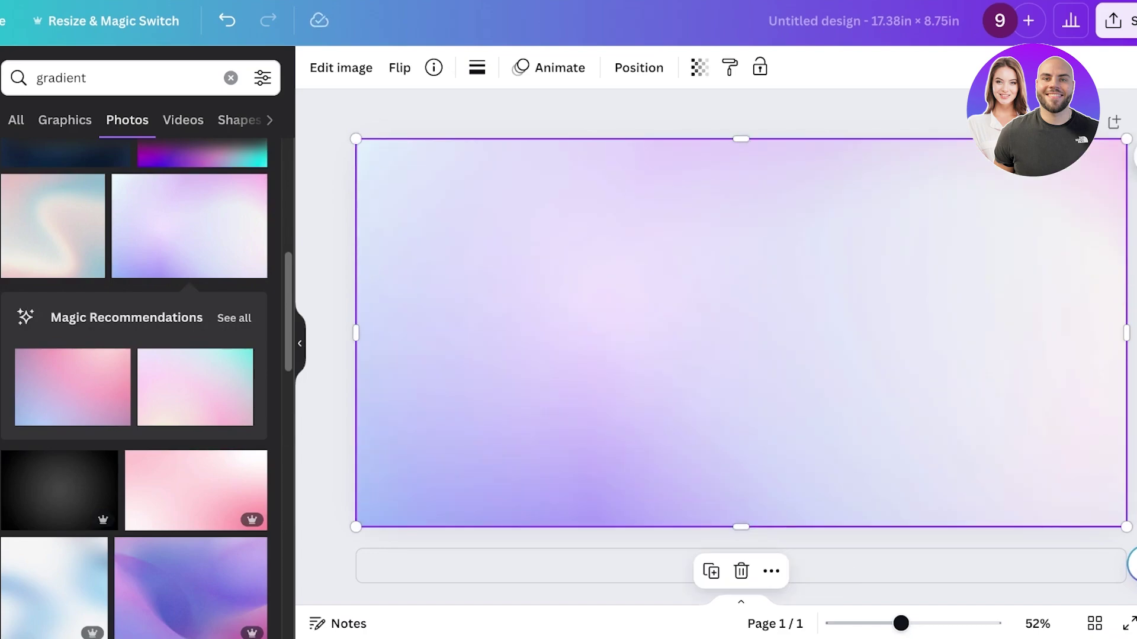
{"action": "right_click", "coordinate": [763, 332]}
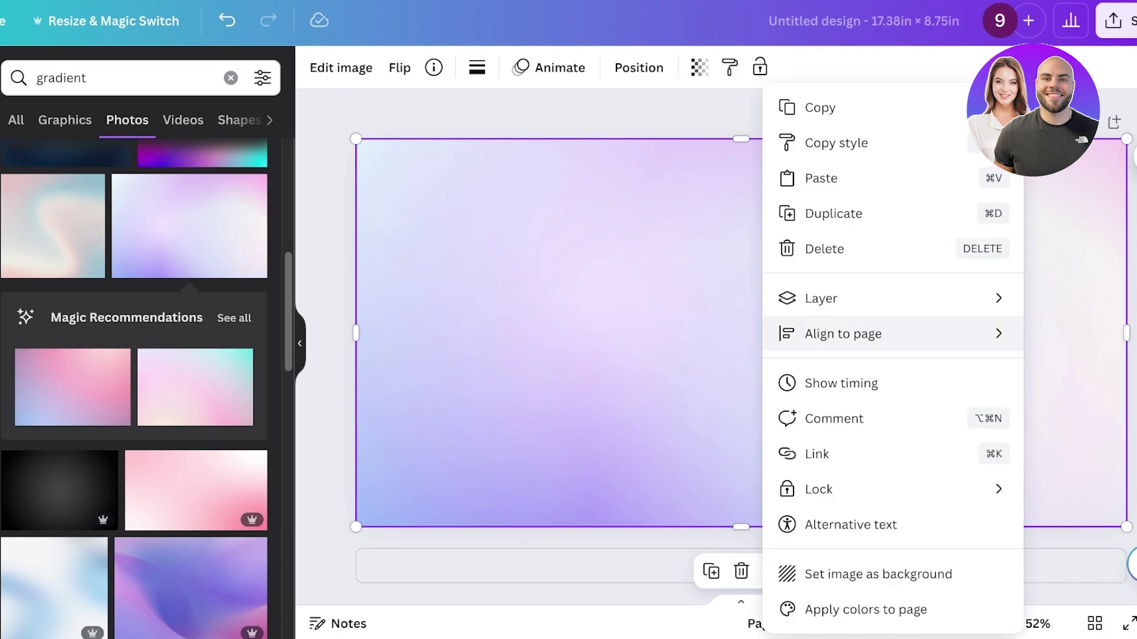
{"action": "mouse_move", "coordinate": [829, 298]}
{"action": "left_click", "coordinate": [620, 368]}
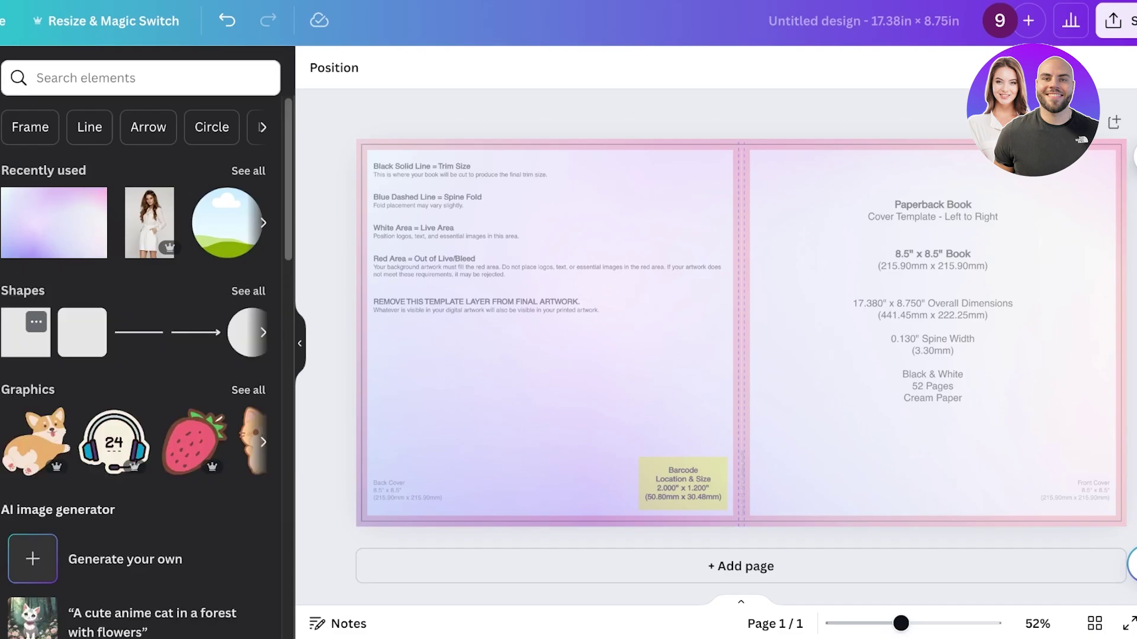
- Add a white square and size it over the template's barcode box near the spine
{"action": "key", "text": "r"}
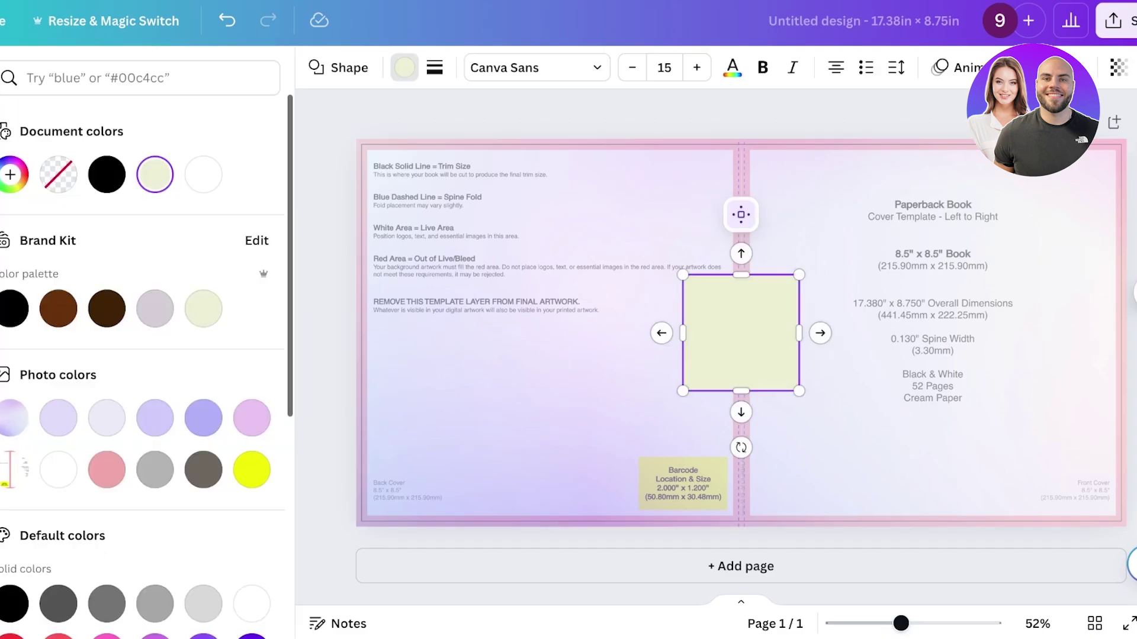
{"action": "left_click", "coordinate": [203, 175]}
{"action": "left_click", "coordinate": [533, 385]}
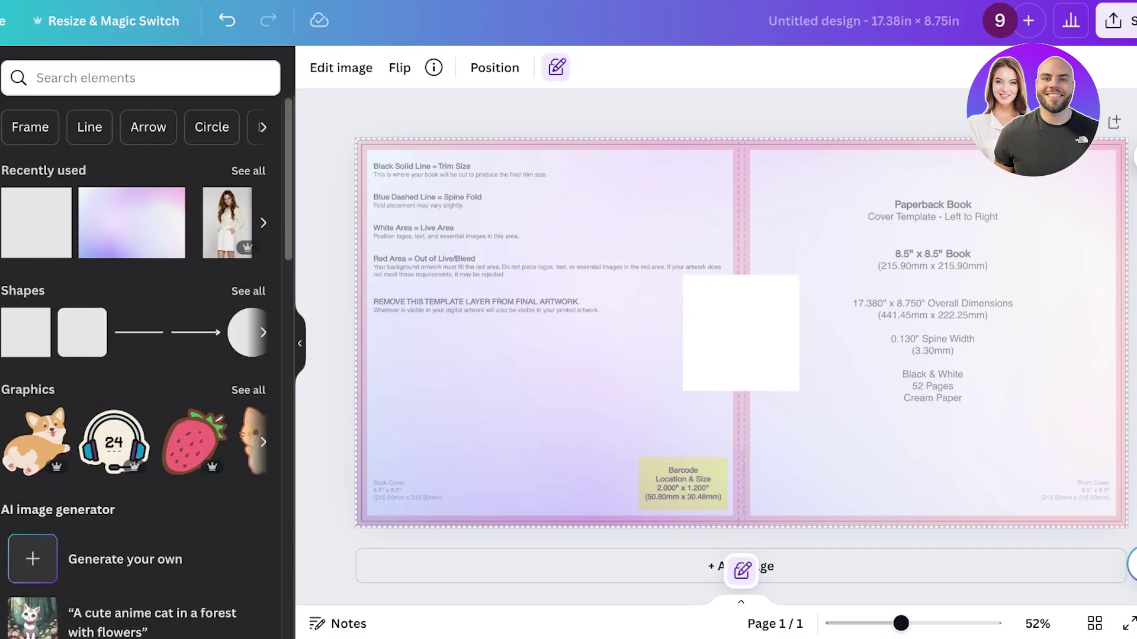
{"action": "left_click_drag", "start_coordinate": [740, 331], "coordinate": [705, 484]}
{"action": "left_click_drag", "start_coordinate": [648, 426], "coordinate": [727, 483]}
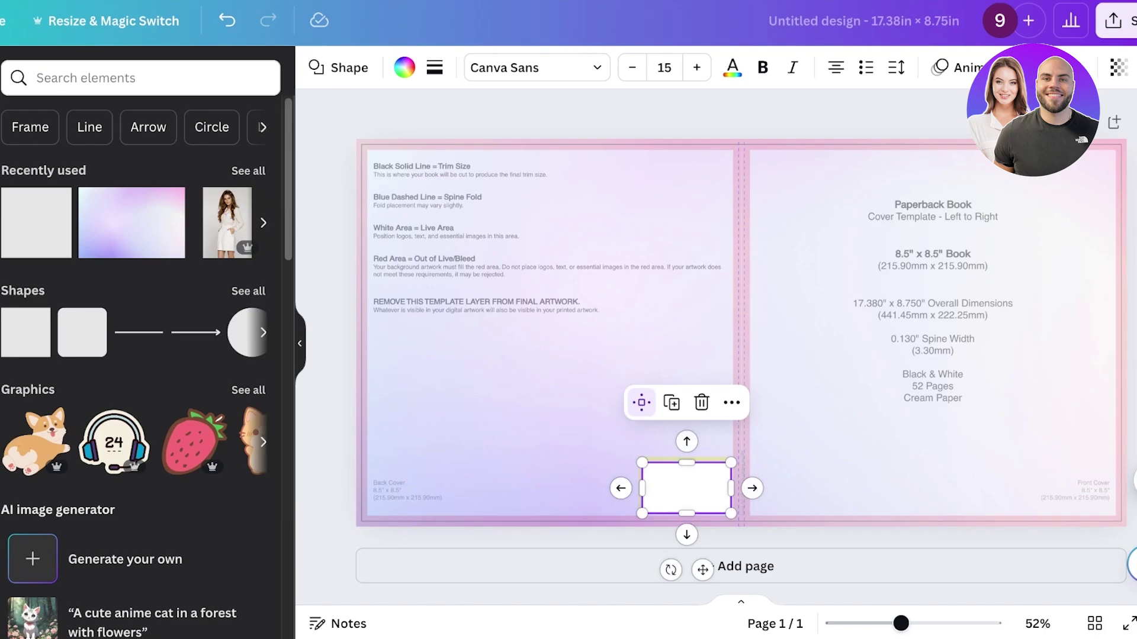
{"action": "key", "text": "Escape"}
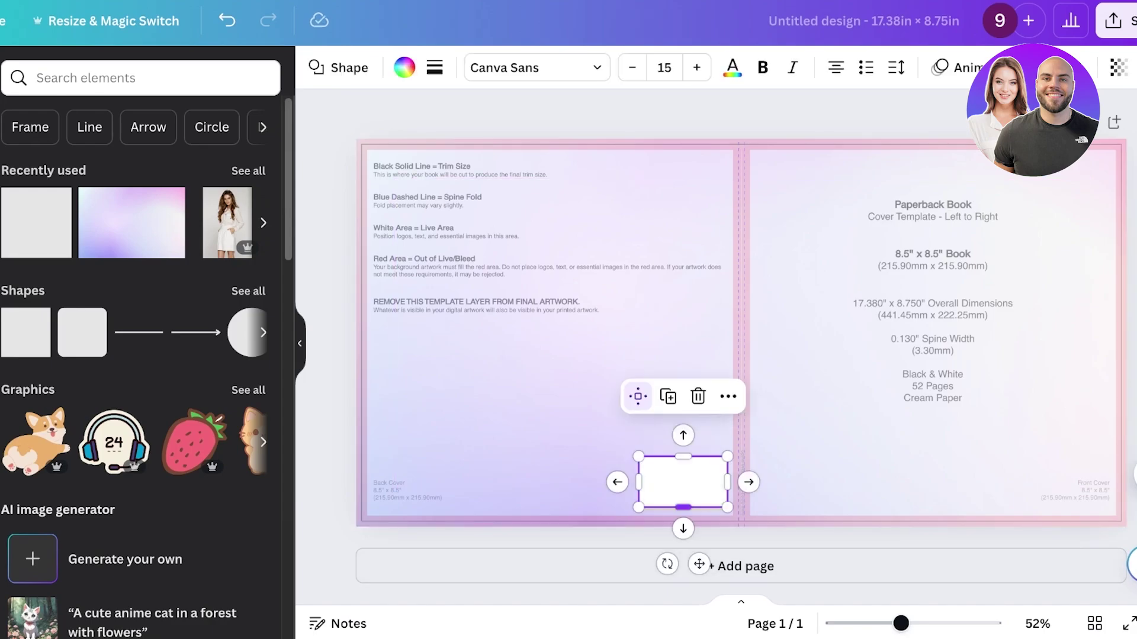
{"action": "left_click_drag", "start_coordinate": [683, 507], "coordinate": [683, 512]}
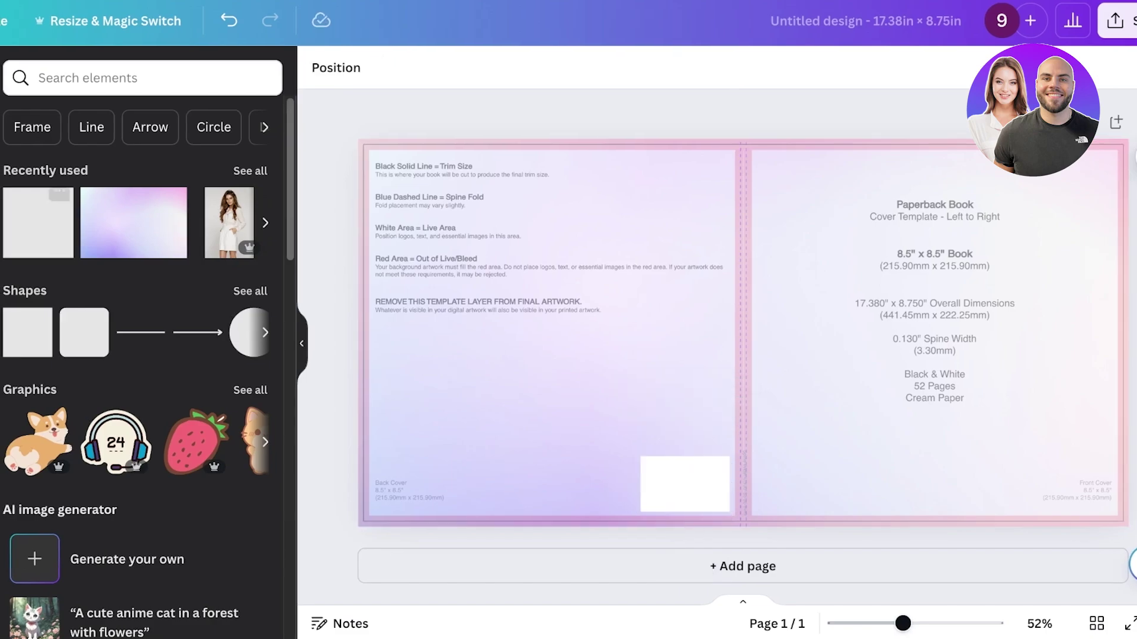
- Add the heading 'CUTE COLORBOOK FOR STRESS RELEIF' and move it to the front cover's top
{"action": "left_click", "coordinate": [27, 202]}
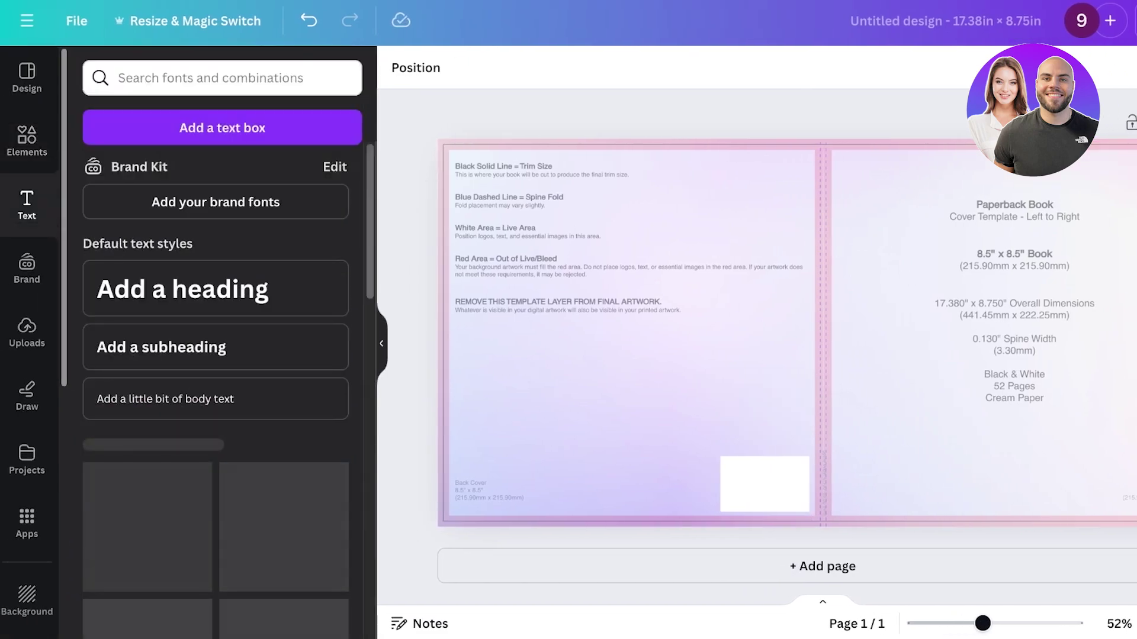
{"action": "left_click", "coordinate": [183, 289]}
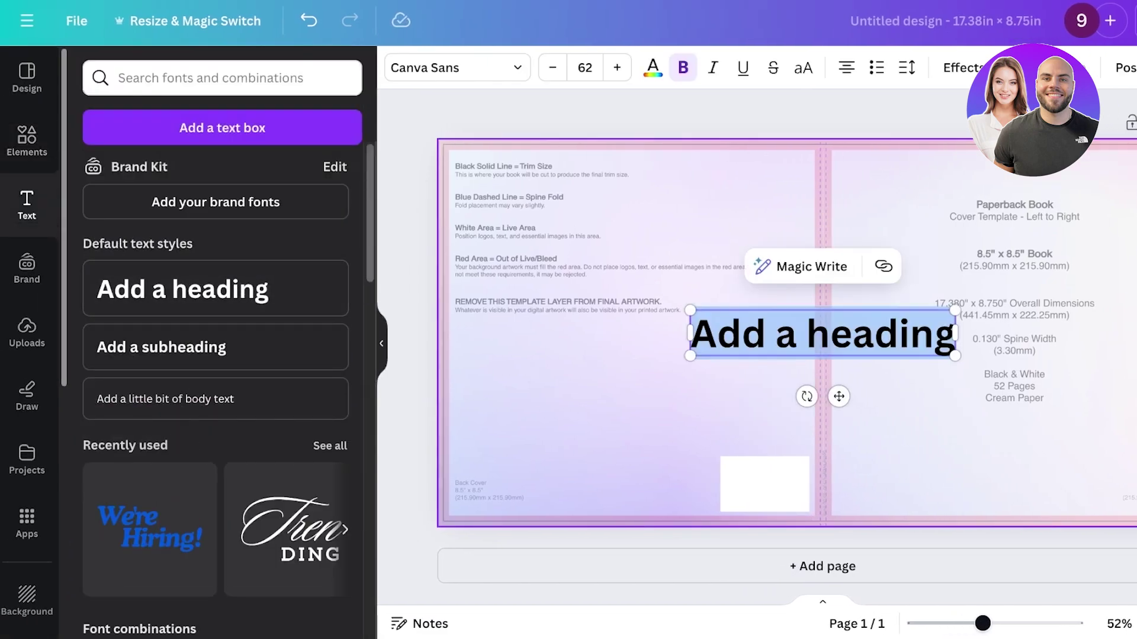
{"action": "type", "text": "CUTE COLORB"}
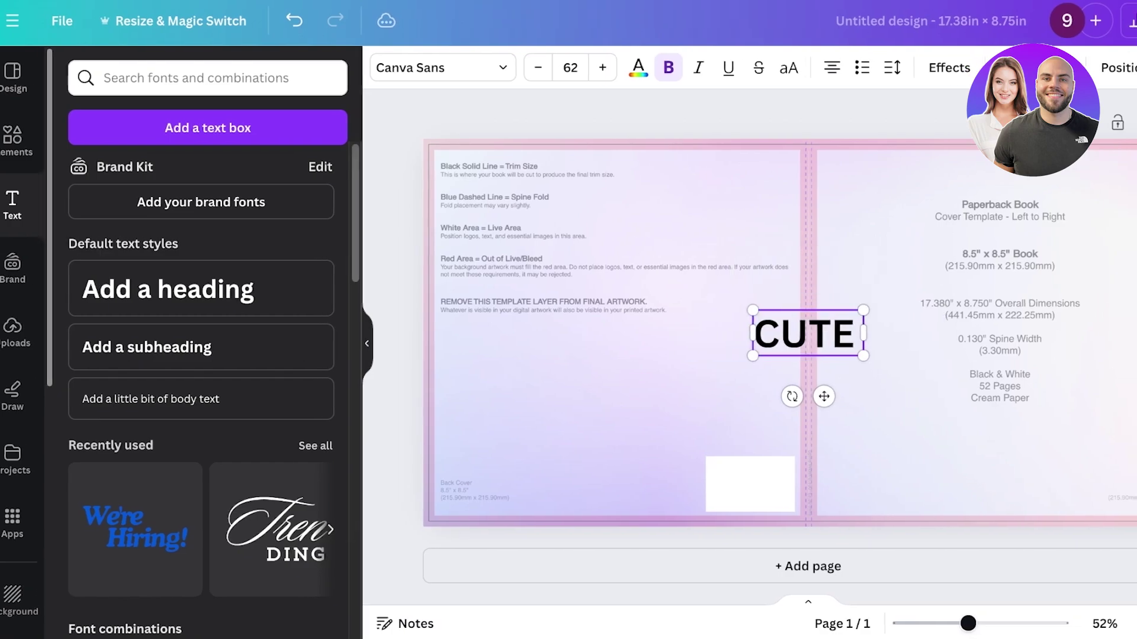
{"action": "type", "text": "OOK"}
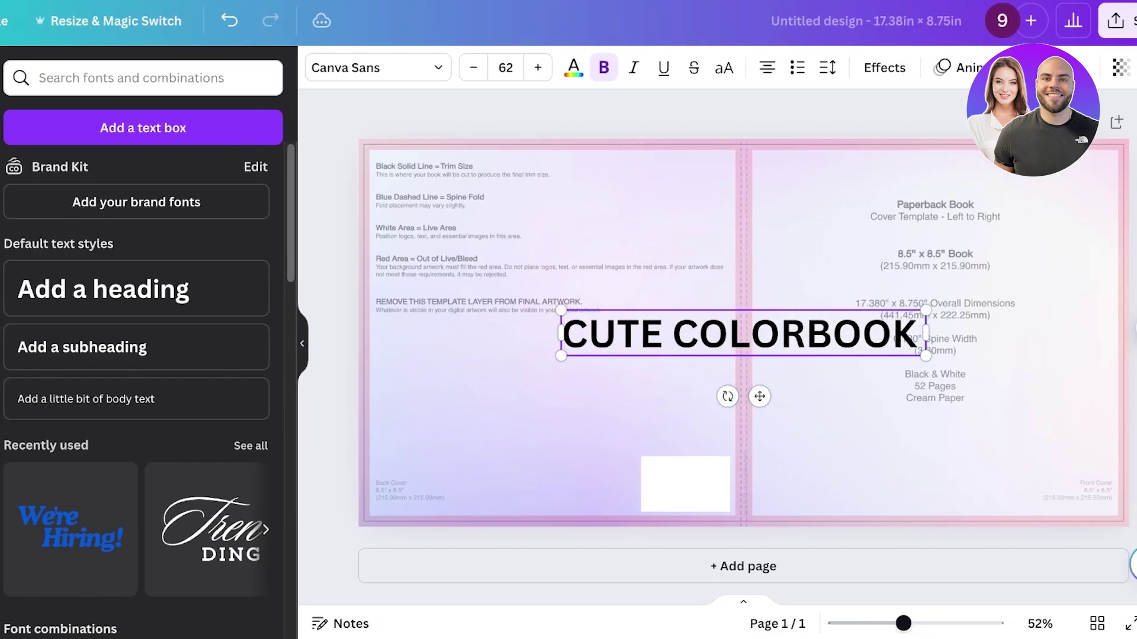
{"action": "type", "text": " FOR STRESS RELEIF"}
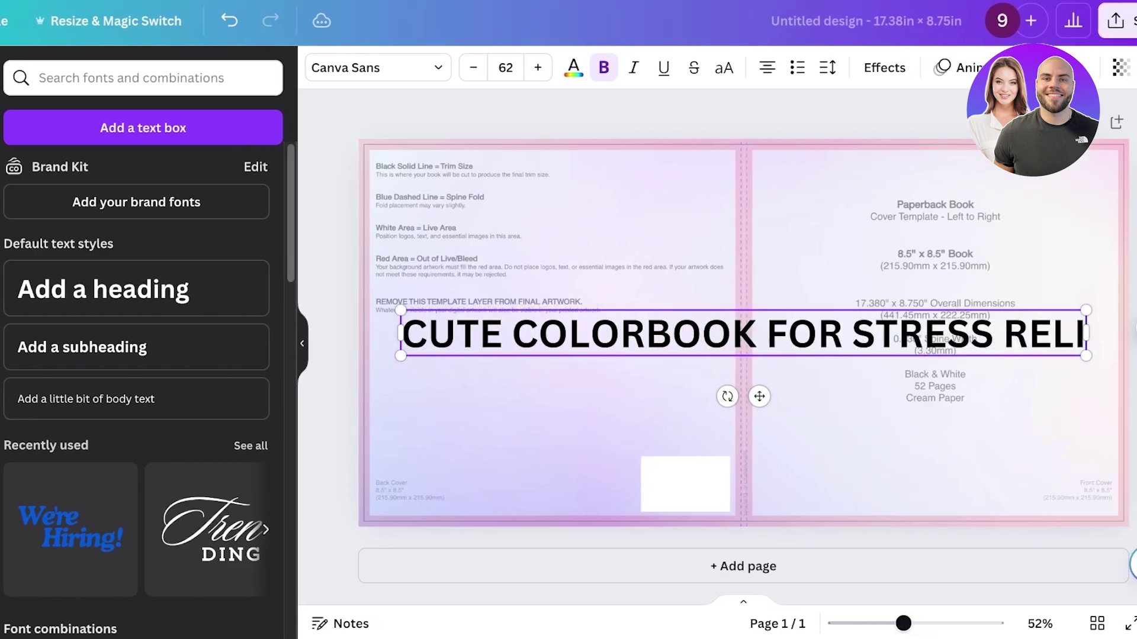
{"action": "key", "text": "Escape"}
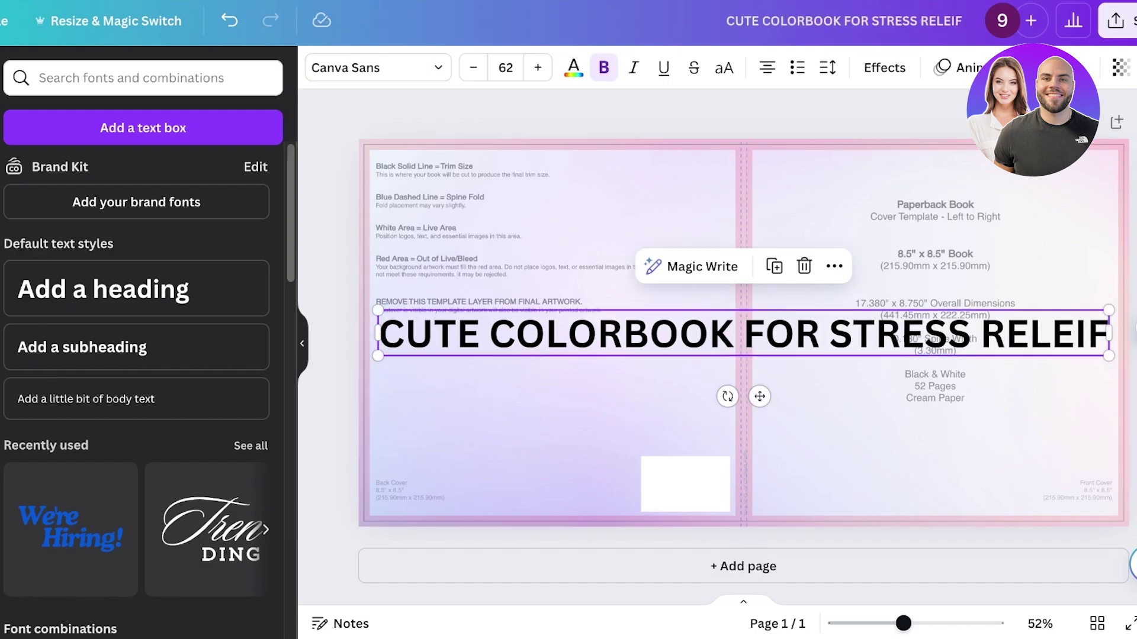
{"action": "left_click_drag", "start_coordinate": [378, 333], "coordinate": [757, 333]}
{"action": "left_click_drag", "start_coordinate": [1109, 461], "coordinate": [1013, 419]}
{"action": "left_click_drag", "start_coordinate": [1013, 366], "coordinate": [1072, 247]}
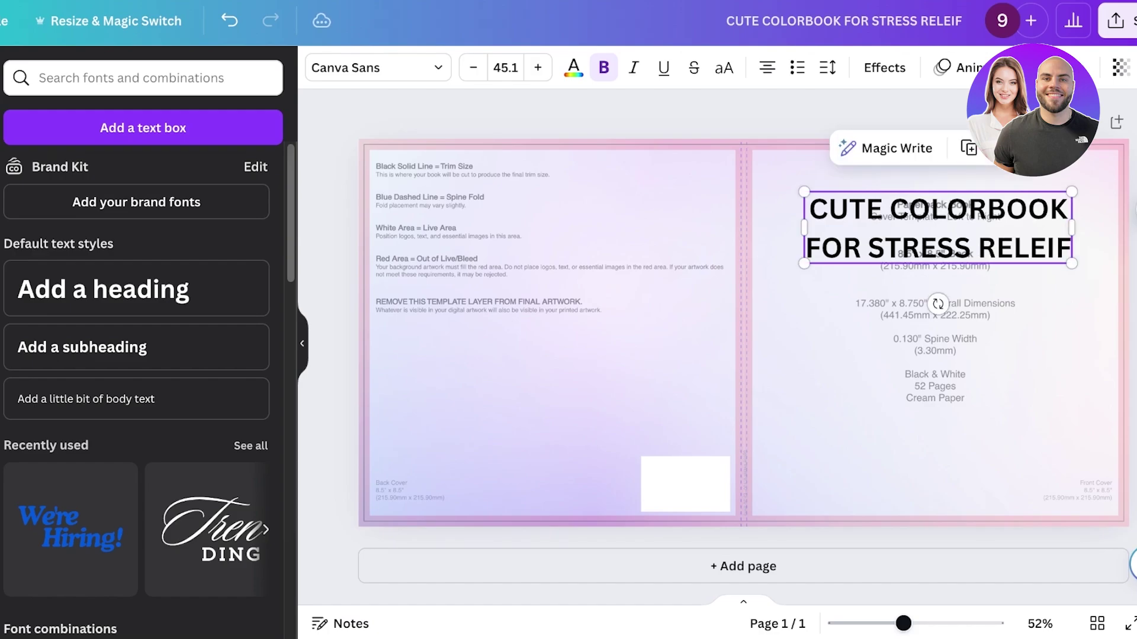
- Insert 'ING' after COLOR and resize the title to 37.7 on two lines
{"action": "left_click", "coordinate": [967, 148]}
{"action": "key", "text": "Escape"}
{"action": "left_click", "coordinate": [936, 450]}
{"action": "left_click", "coordinate": [995, 209]}
{"action": "left_click", "coordinate": [995, 209]}
{"action": "type", "text": "ING"}
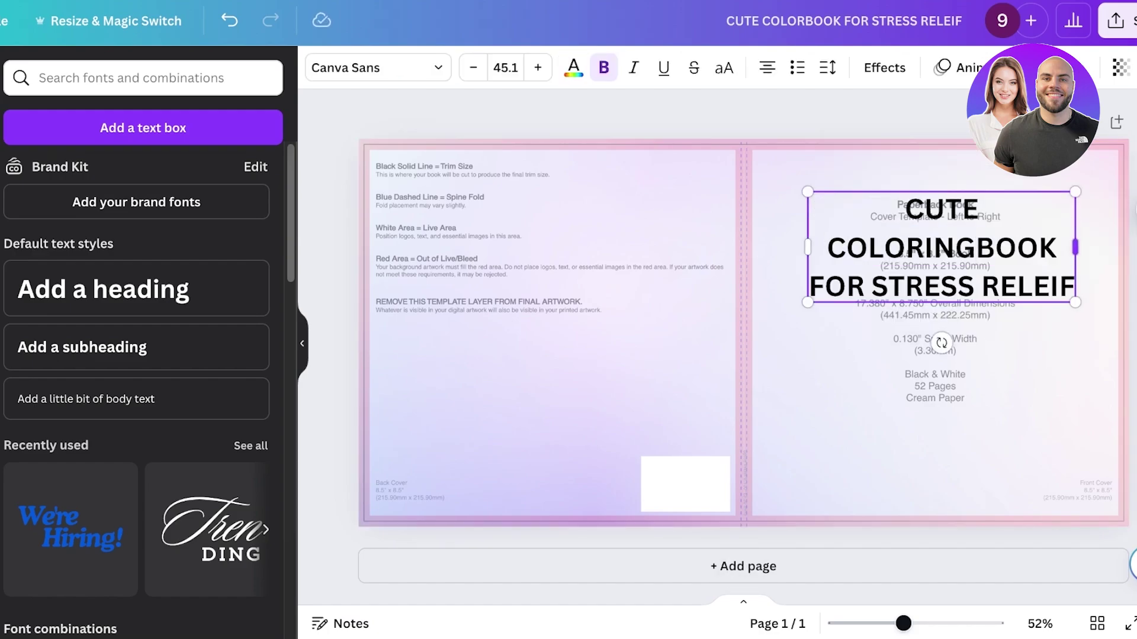
{"action": "left_click_drag", "start_coordinate": [1075, 247], "coordinate": [1105, 247]}
{"action": "left_click_drag", "start_coordinate": [1105, 302], "coordinate": [1056, 284]}
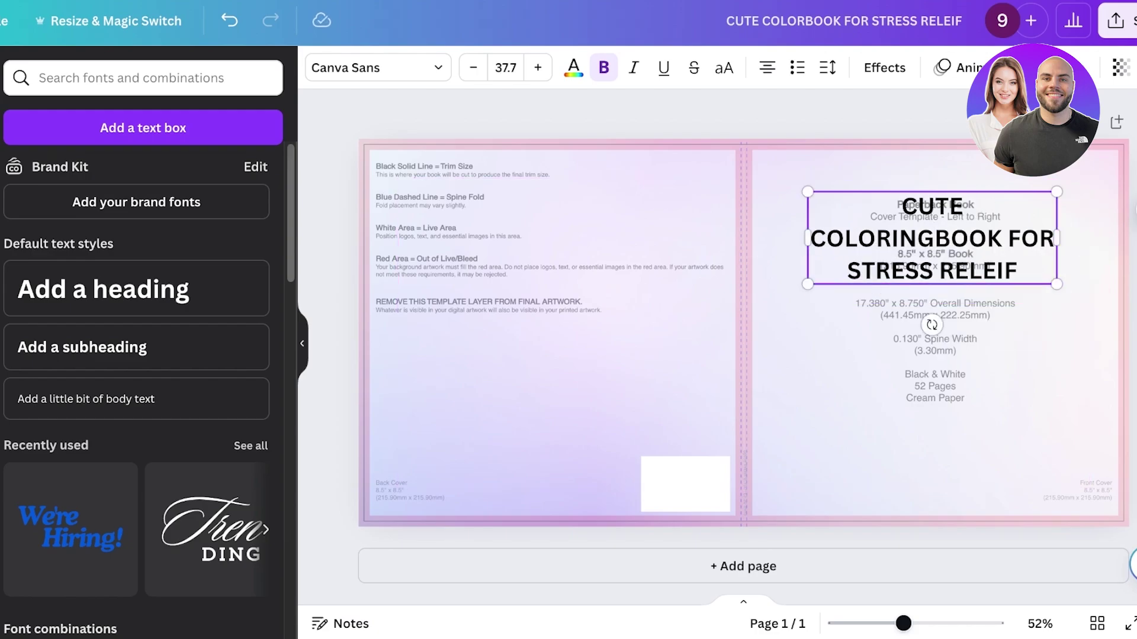
{"action": "left_click_drag", "start_coordinate": [1057, 238], "coordinate": [1073, 243]}
{"action": "left_click", "coordinate": [936, 225]}
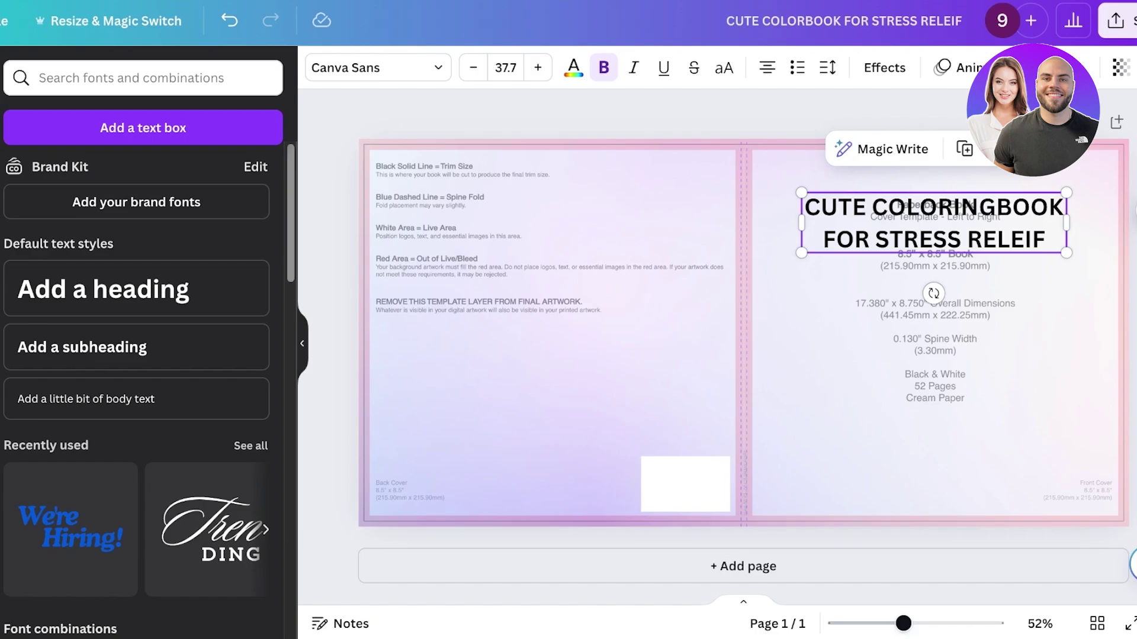
{"action": "left_click", "coordinate": [378, 67]}
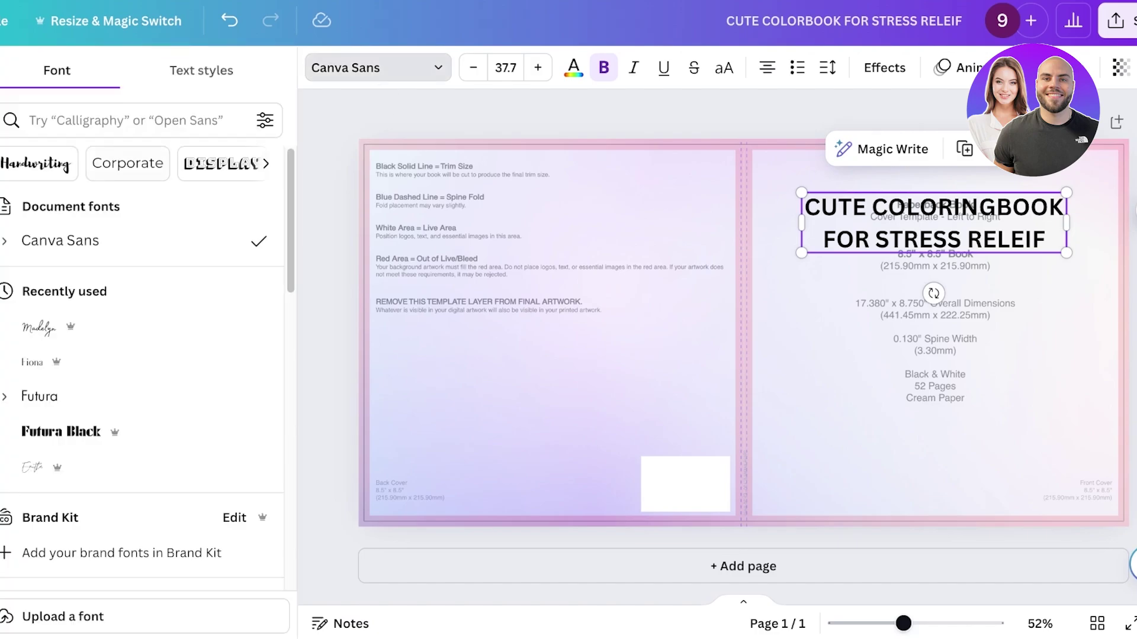
- Try several script fonts on the cover title, then settle on Canda Tawa Cute
{"action": "type", "text": "C"}
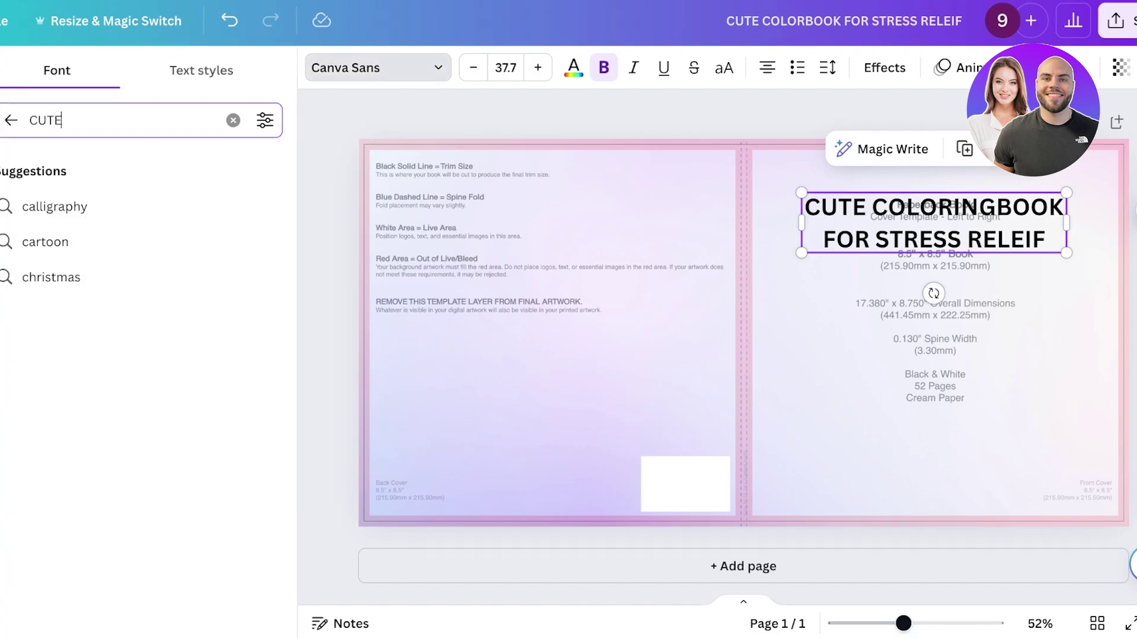
{"action": "type", "text": "UTE"}
{"action": "left_click", "coordinate": [59, 290]}
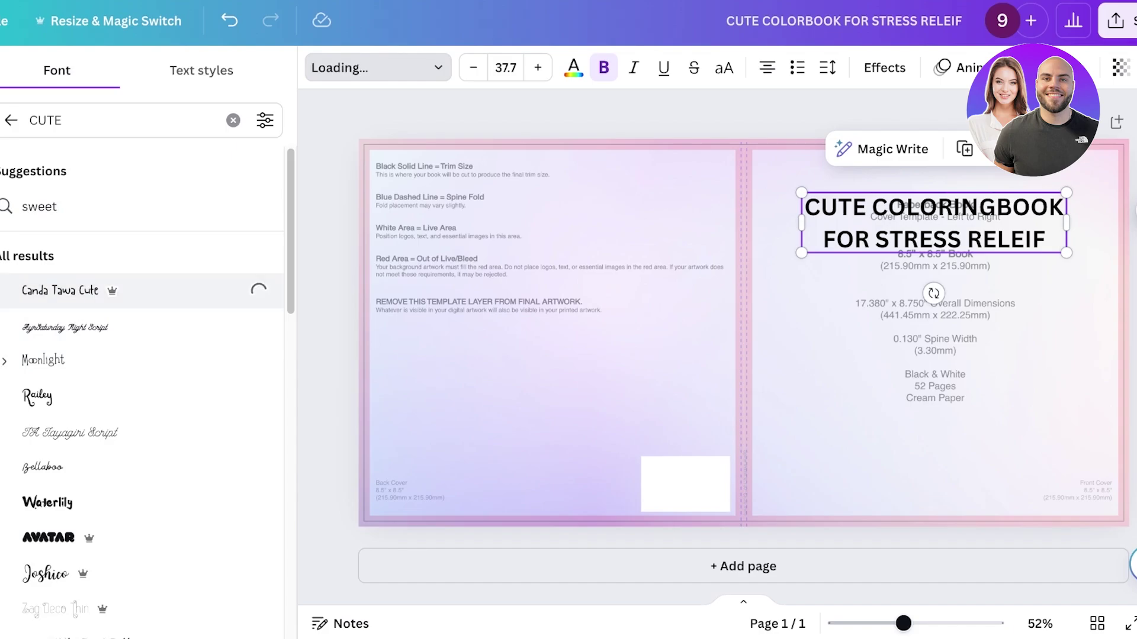
{"action": "left_click", "coordinate": [65, 328]}
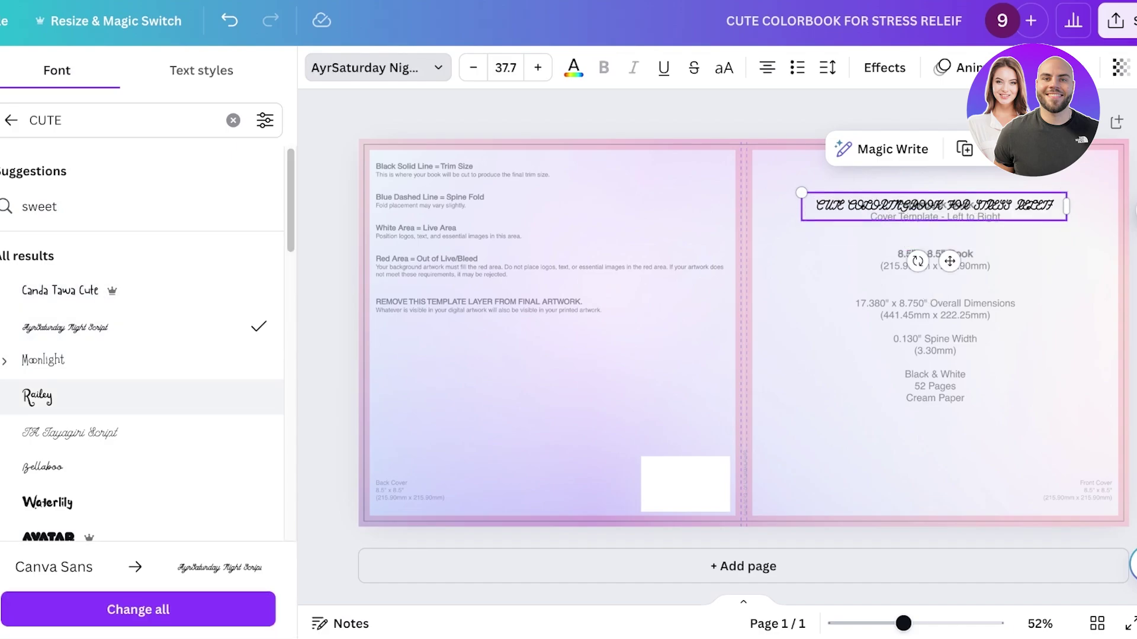
{"action": "left_click", "coordinate": [38, 397]}
{"action": "left_click", "coordinate": [47, 502]}
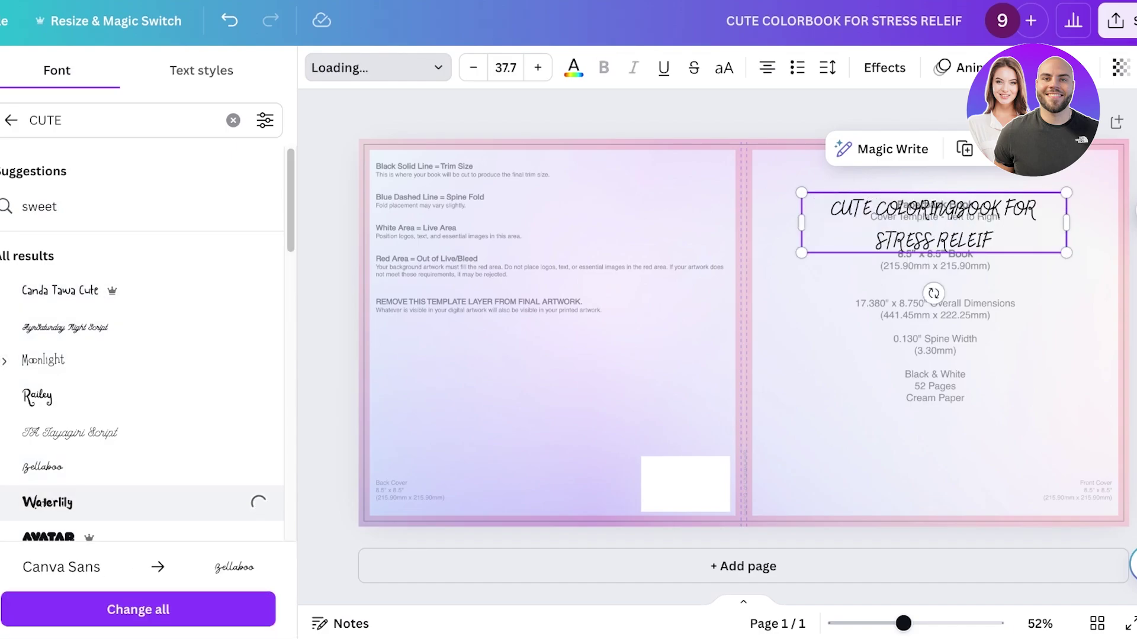
{"action": "scroll", "coordinate": [142, 343], "scroll_direction": "down", "scroll_amount": 1}
{"action": "scroll", "coordinate": [142, 343], "scroll_direction": "down", "scroll_amount": 1}
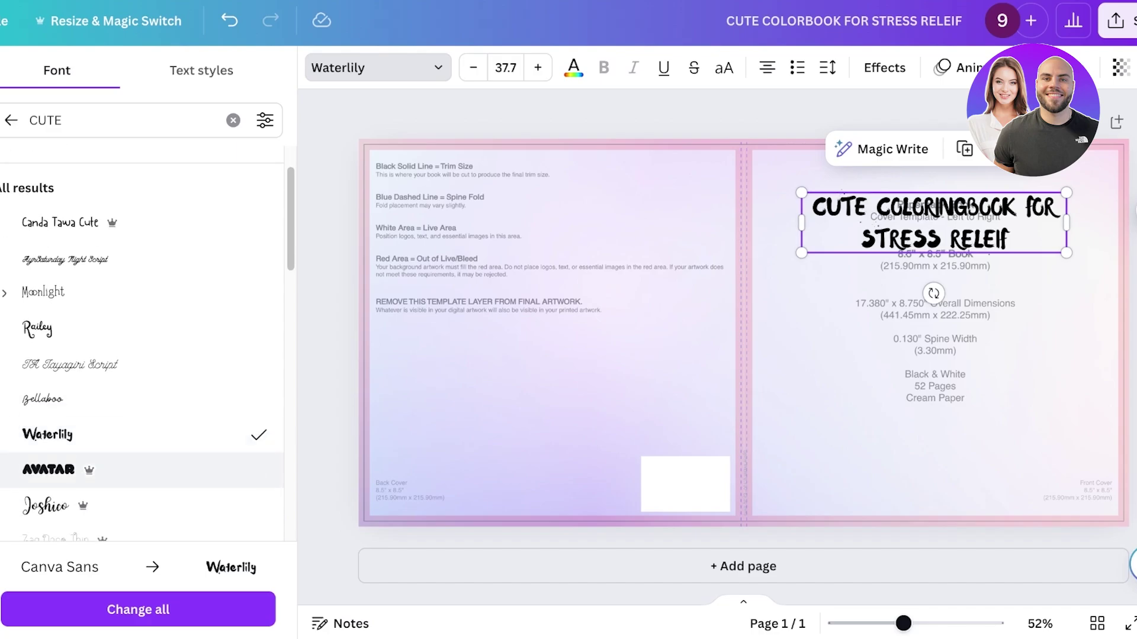
{"action": "left_click", "coordinate": [45, 505]}
{"action": "scroll", "coordinate": [142, 355], "scroll_direction": "down", "scroll_amount": 3}
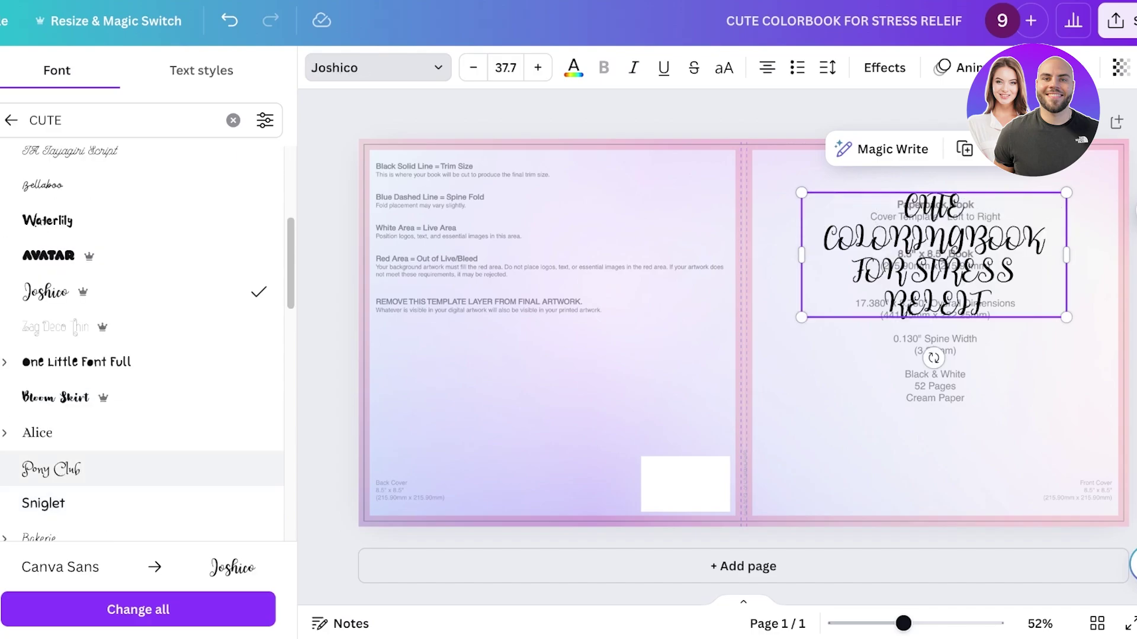
{"action": "left_click", "coordinate": [55, 397]}
{"action": "left_click", "coordinate": [51, 469]}
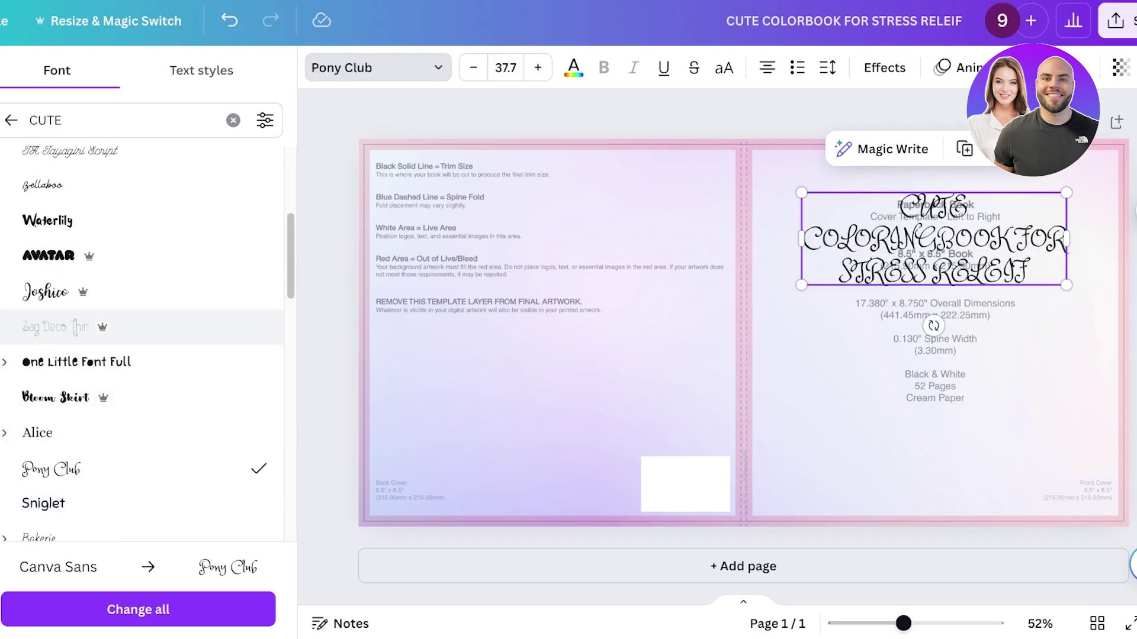
{"action": "scroll", "coordinate": [142, 355], "scroll_direction": "up", "scroll_amount": 4}
{"action": "left_click", "coordinate": [59, 290]}
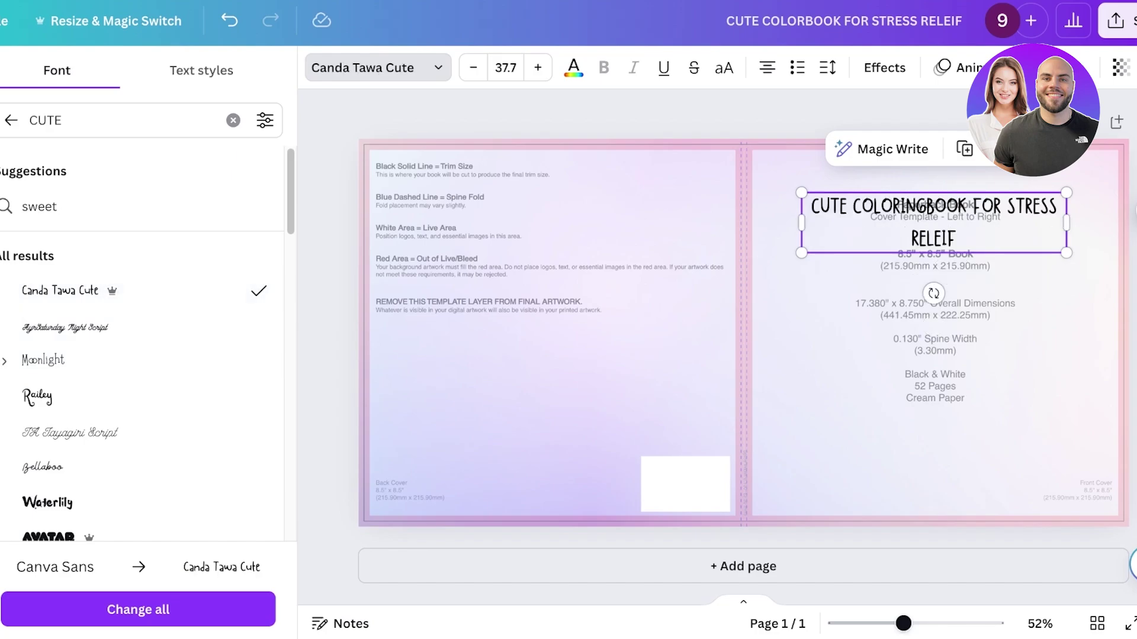
- Break the title after COLORINGBOOK onto two lines and nudge the box slightly up-right
{"action": "left_click", "coordinate": [978, 207]}
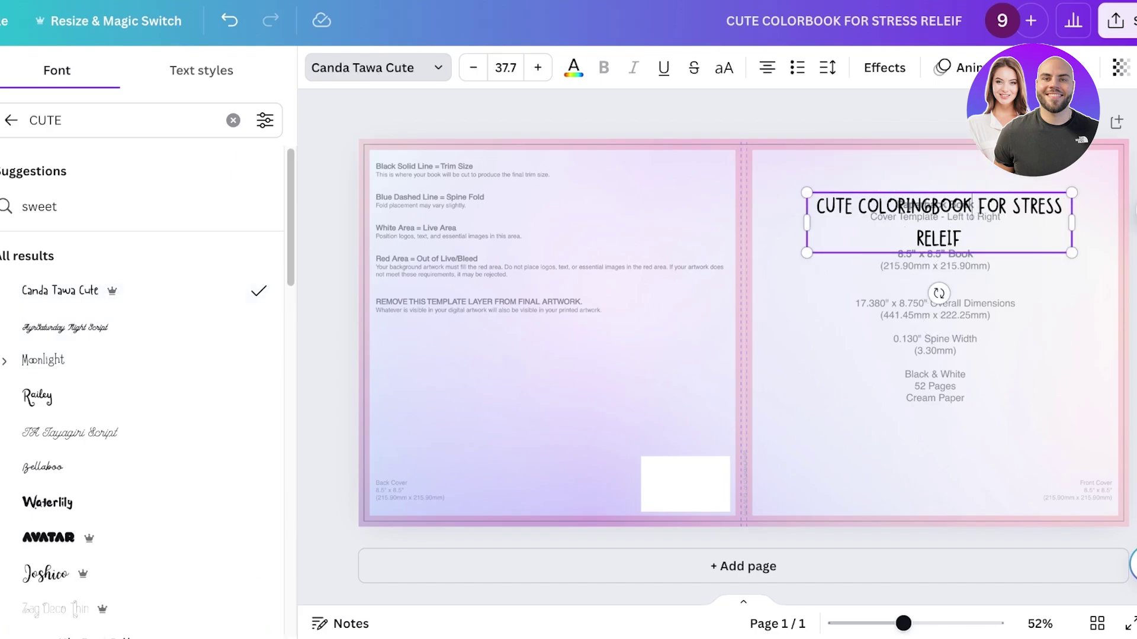
{"action": "key", "text": "Return"}
{"action": "key", "text": "Escape"}
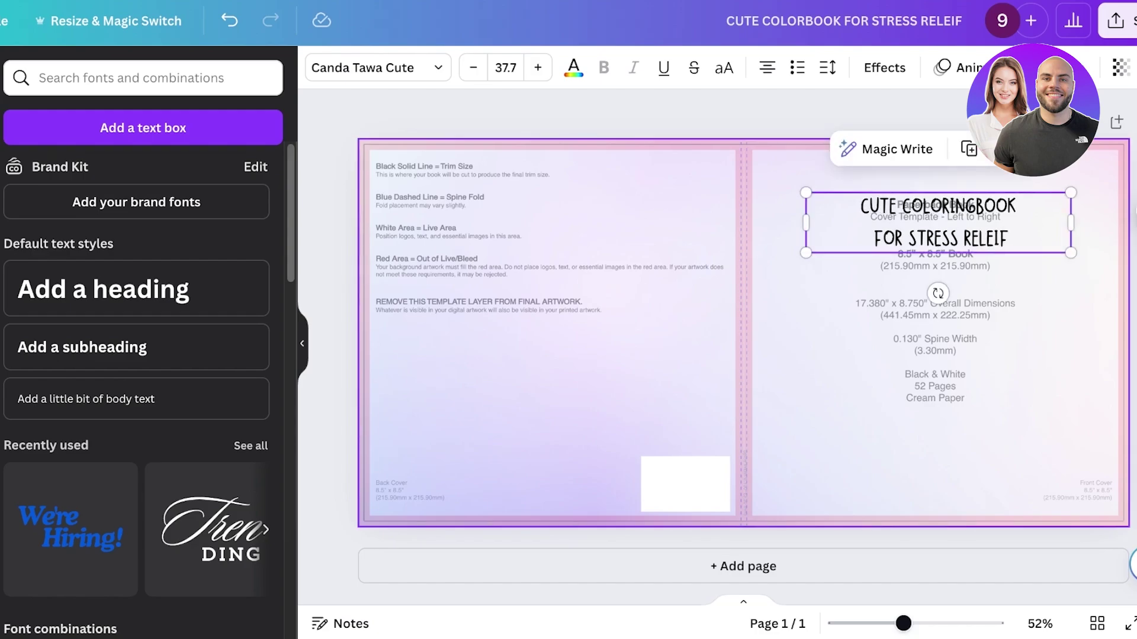
{"action": "key", "text": "Escape"}
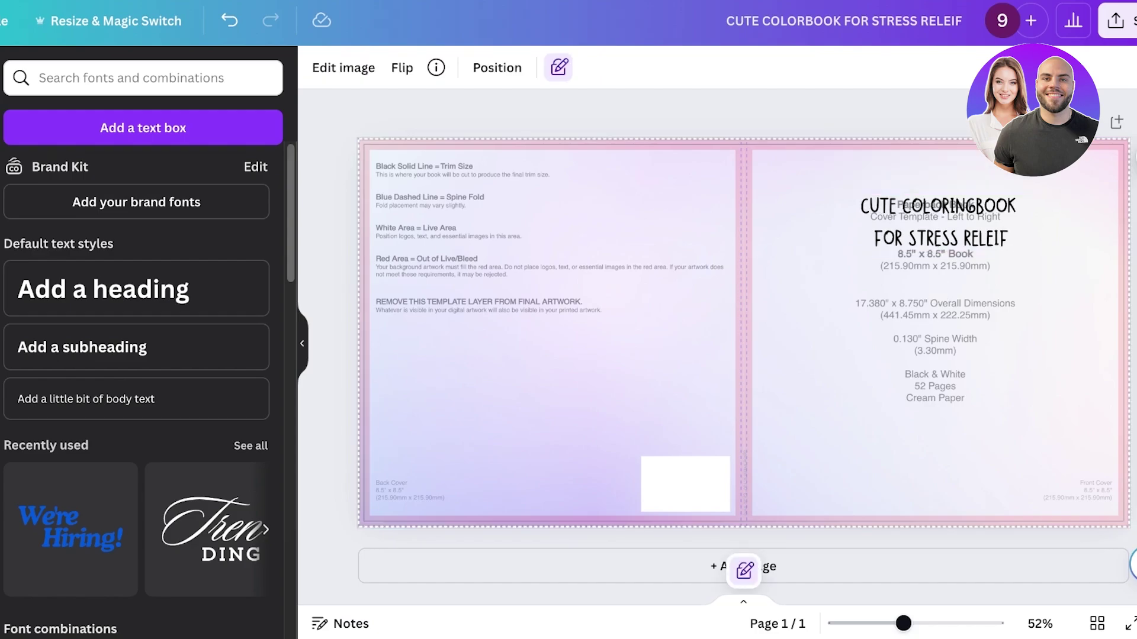
{"action": "left_click", "coordinate": [934, 223]}
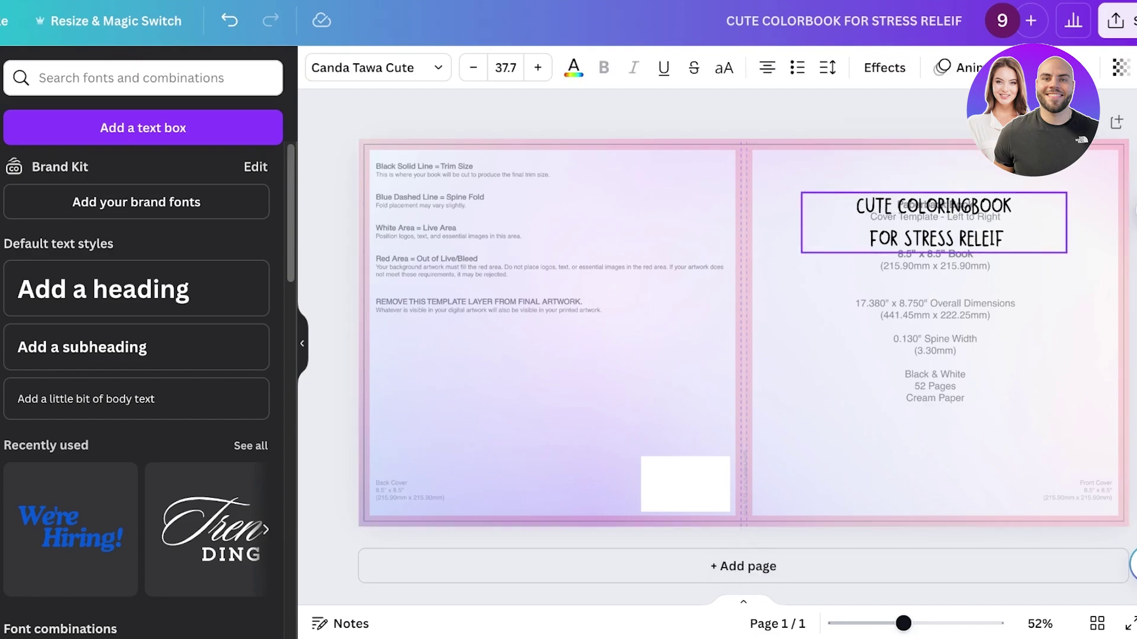
{"action": "left_click_drag", "start_coordinate": [933, 223], "coordinate": [936, 222]}
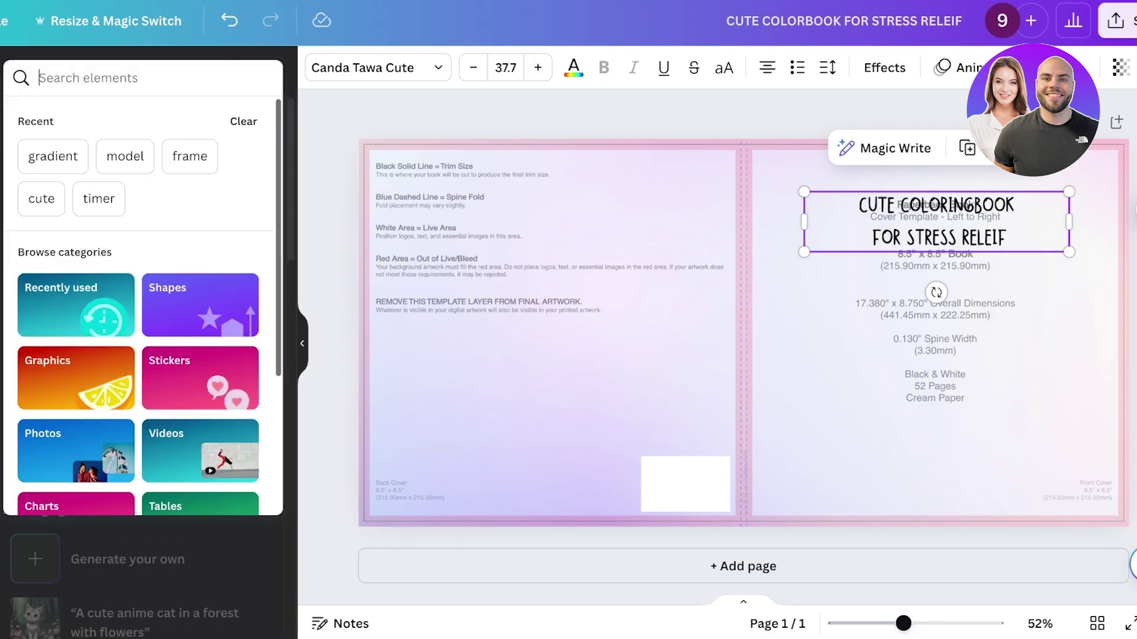
- Search 'cute' graphics and place a shrunken corgi in the cover's bottom-right corner
{"action": "type", "text": "cute"}
{"action": "key", "text": "Return"}
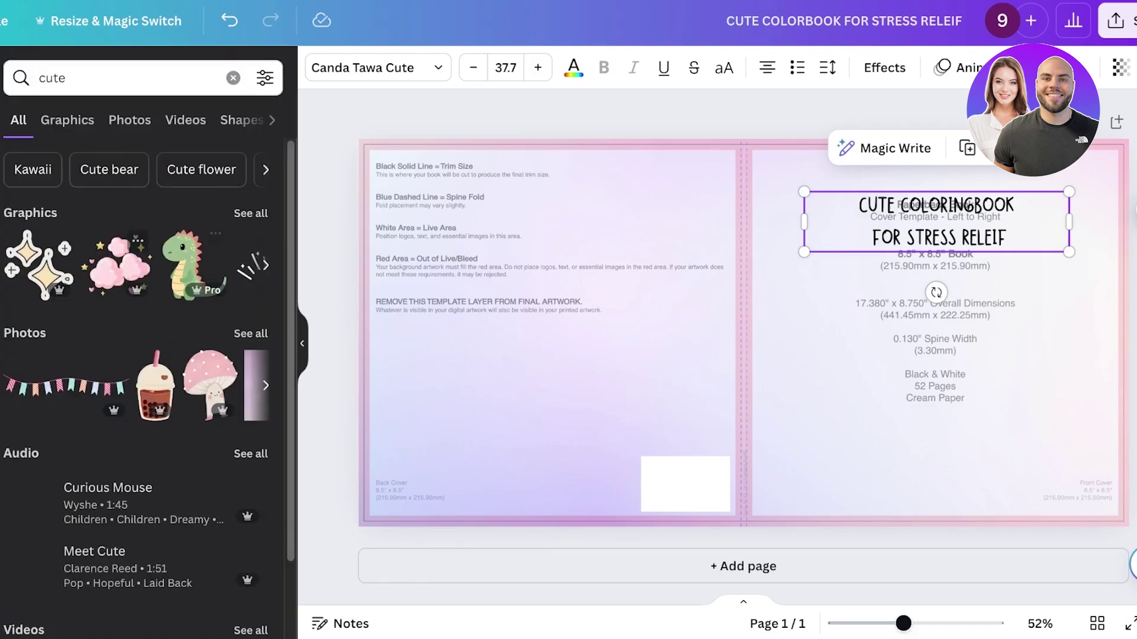
{"action": "left_click", "coordinate": [67, 119]}
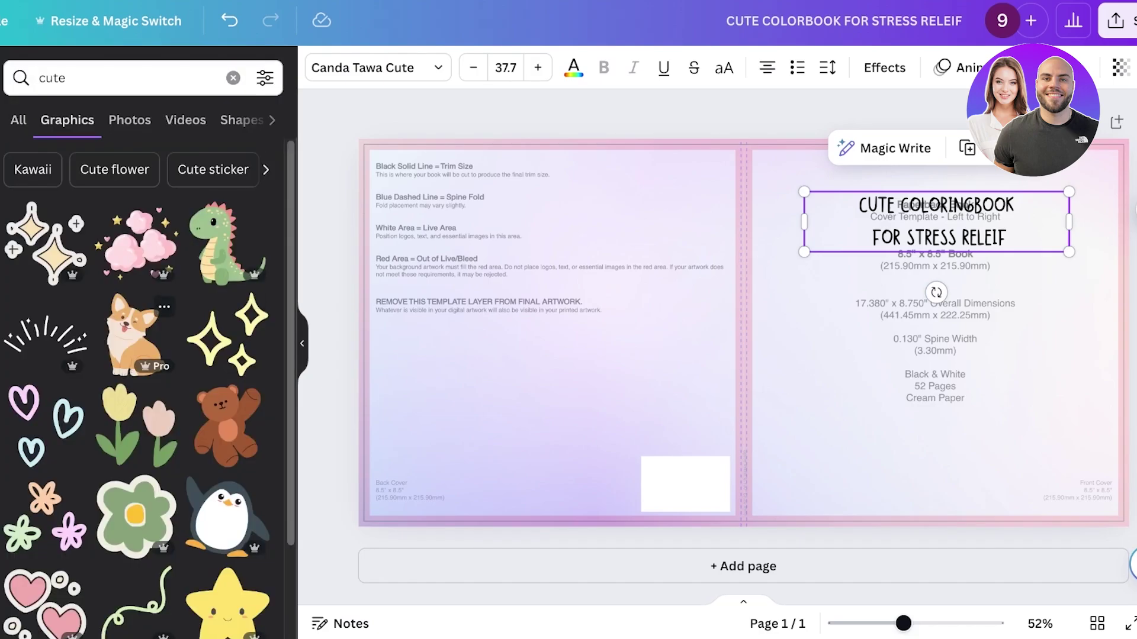
{"action": "left_click", "coordinate": [135, 334]}
{"action": "left_click_drag", "start_coordinate": [743, 332], "coordinate": [1068, 434]}
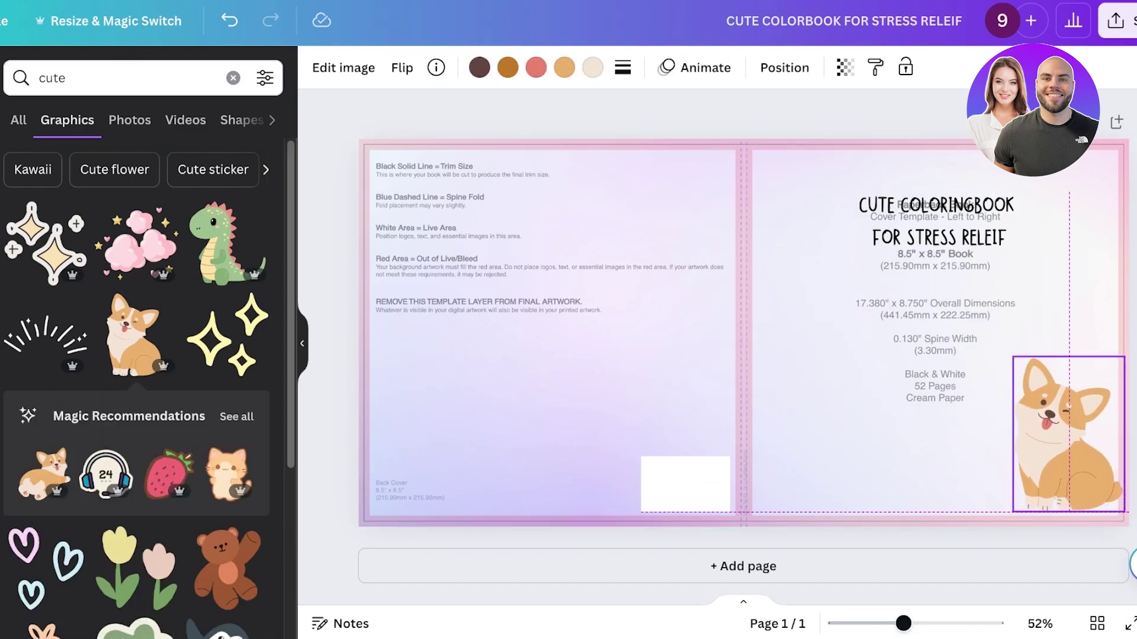
{"action": "left_click_drag", "start_coordinate": [1013, 357], "coordinate": [1040, 400]}
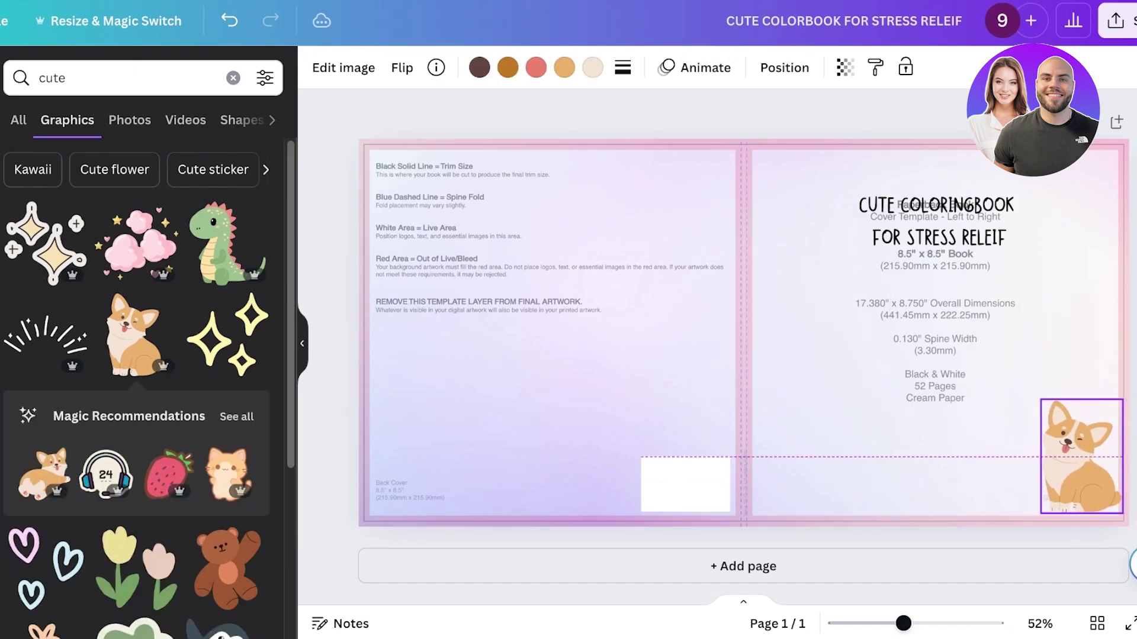
- Add tulips beside the corgi and a flowers-and-leaves graphic beside the title at top-right
{"action": "left_click", "coordinate": [136, 565]}
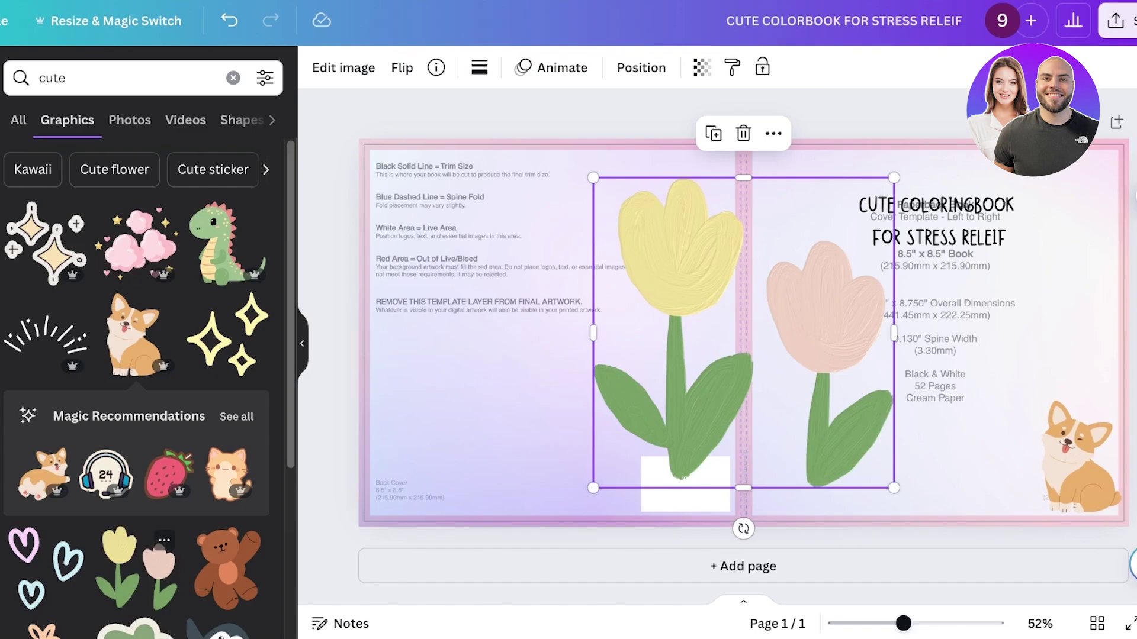
{"action": "left_click_drag", "start_coordinate": [593, 178], "coordinate": [817, 409]}
{"action": "left_click_drag", "start_coordinate": [856, 448], "coordinate": [1015, 474]}
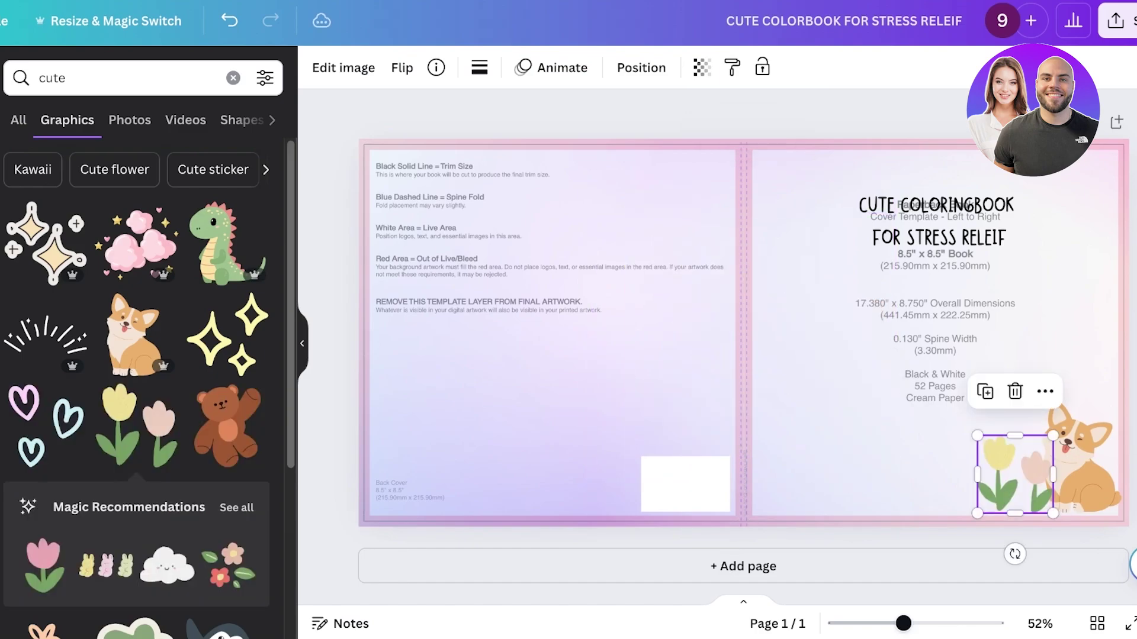
{"action": "left_click", "coordinate": [227, 565]}
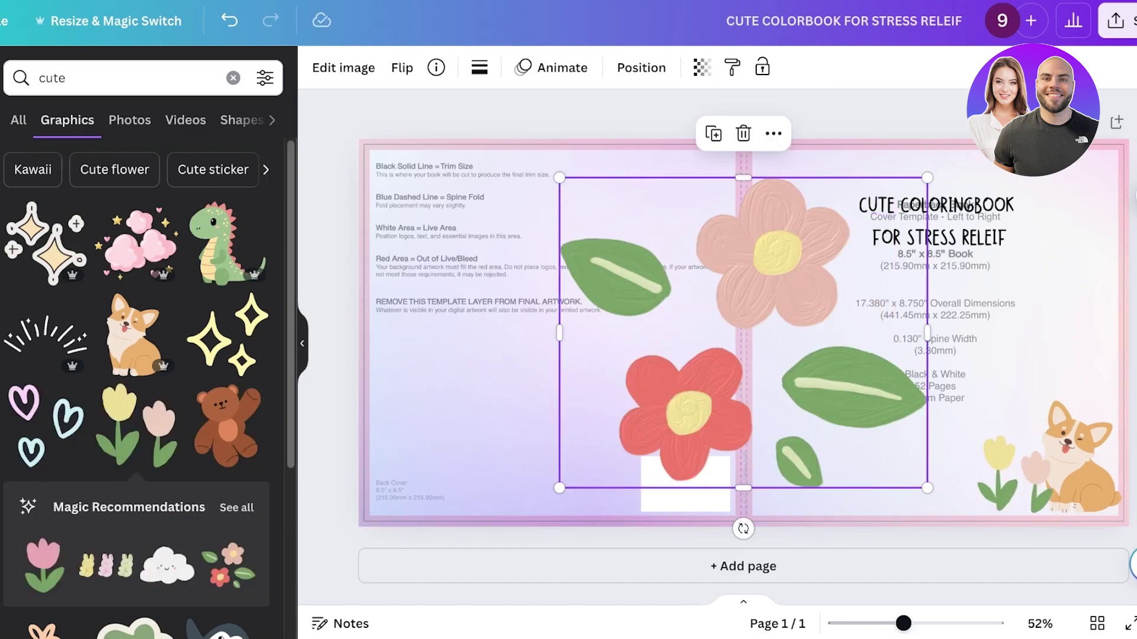
{"action": "left_click_drag", "start_coordinate": [559, 177], "coordinate": [834, 537]}
{"action": "left_click_drag", "start_coordinate": [880, 496], "coordinate": [1062, 244]}
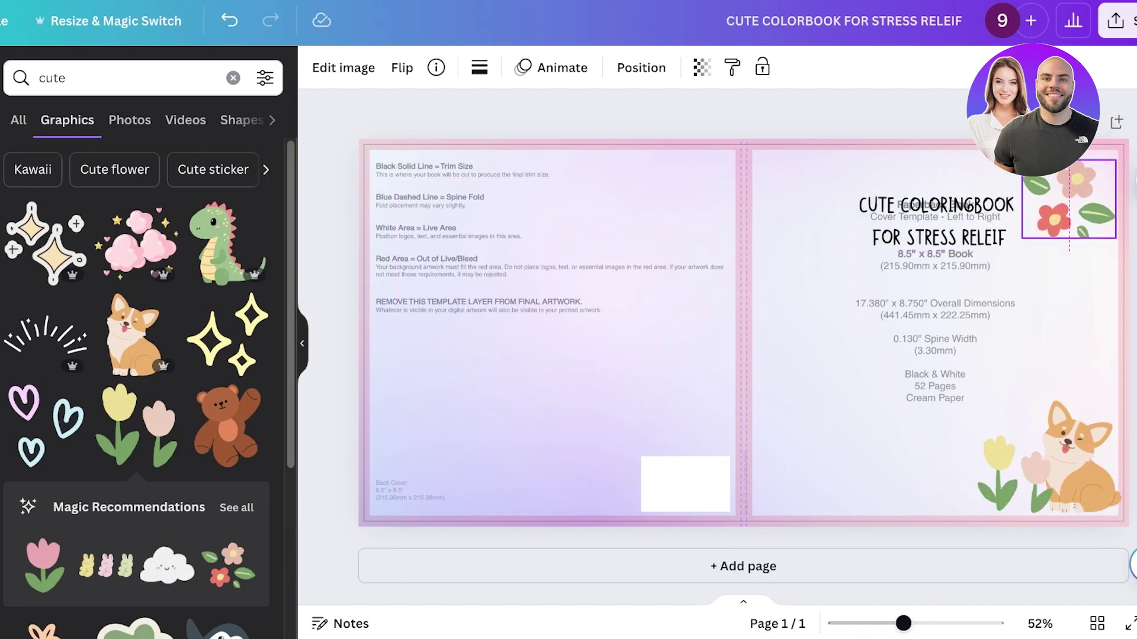
{"action": "left_click_drag", "start_coordinate": [1062, 201], "coordinate": [1068, 192]}
- Add small pastel flower and heart stickers to the cover
{"action": "scroll", "coordinate": [148, 385], "scroll_direction": "down", "scroll_amount": 4}
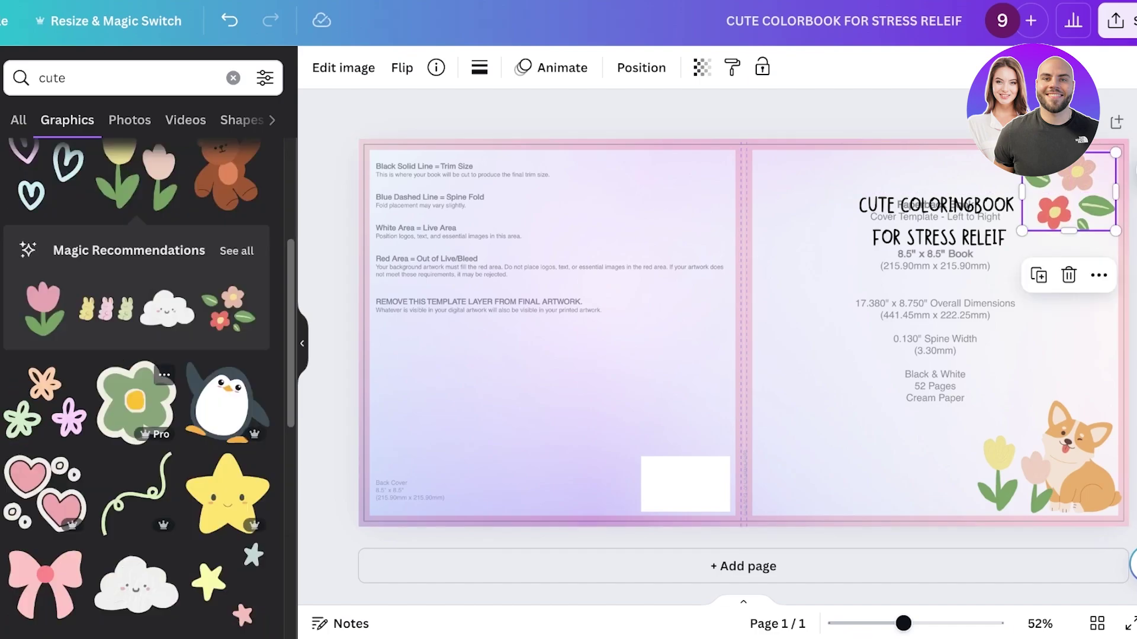
{"action": "left_click", "coordinate": [44, 403]}
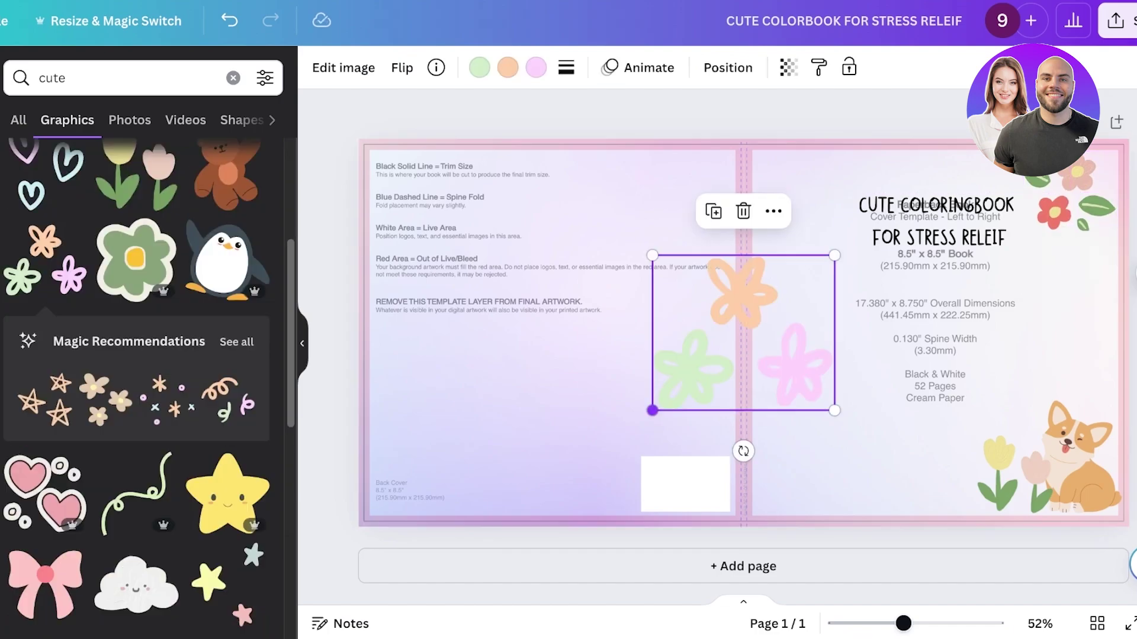
{"action": "left_click_drag", "start_coordinate": [655, 411], "coordinate": [817, 192]}
{"action": "left_click", "coordinate": [45, 491]}
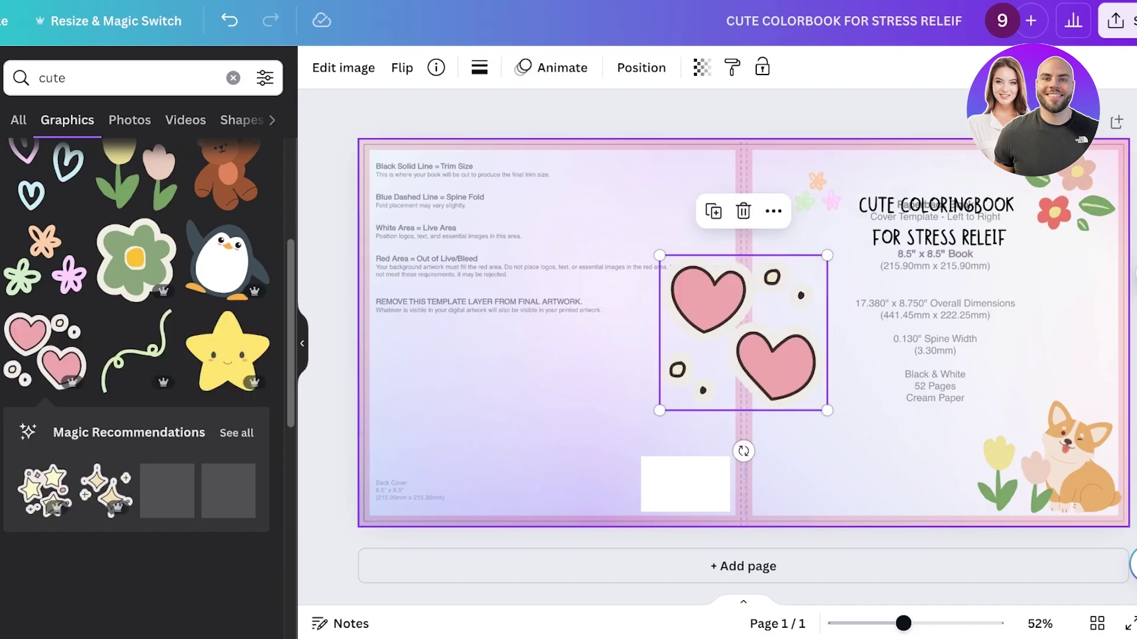
{"action": "left_click_drag", "start_coordinate": [659, 255], "coordinate": [1119, 358]}
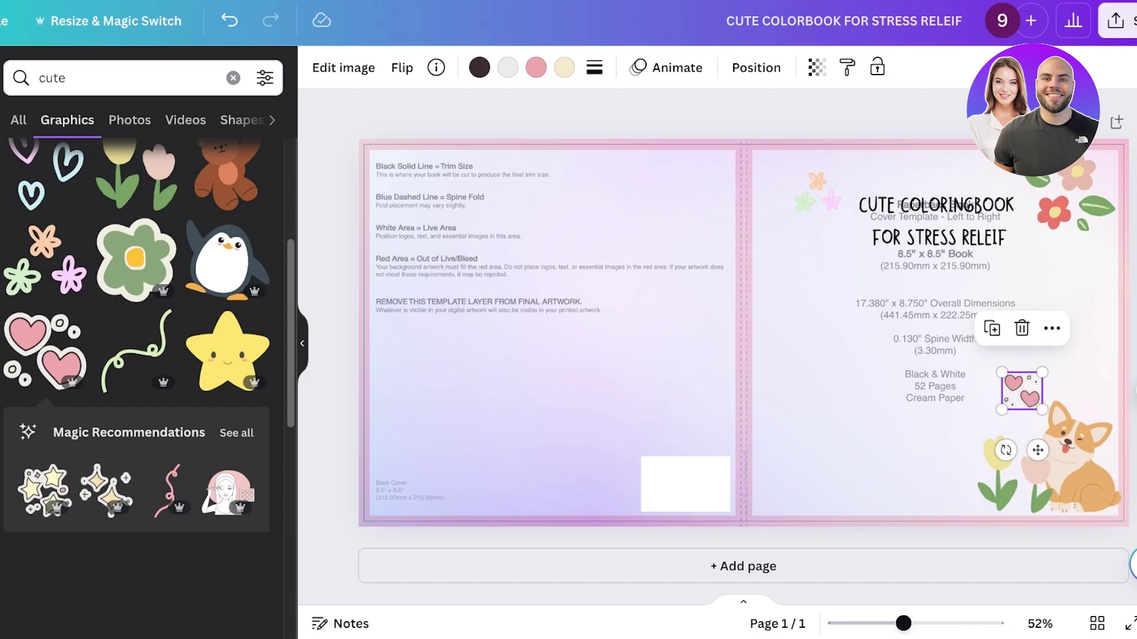
{"action": "left_click", "coordinate": [947, 450]}
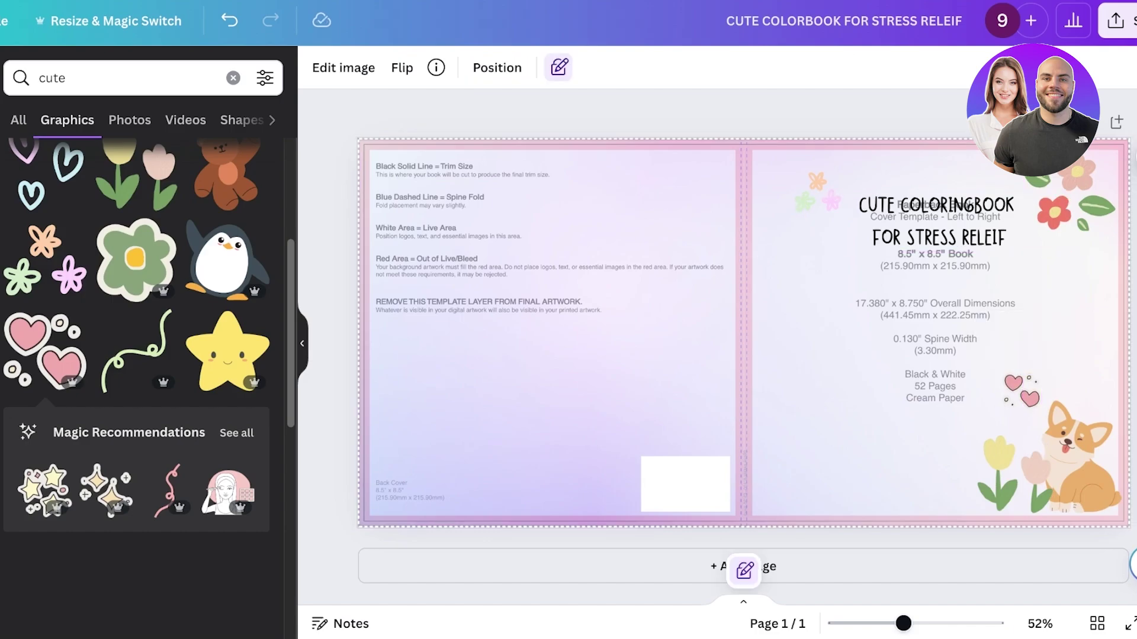
{"action": "left_click", "coordinate": [1115, 21]}
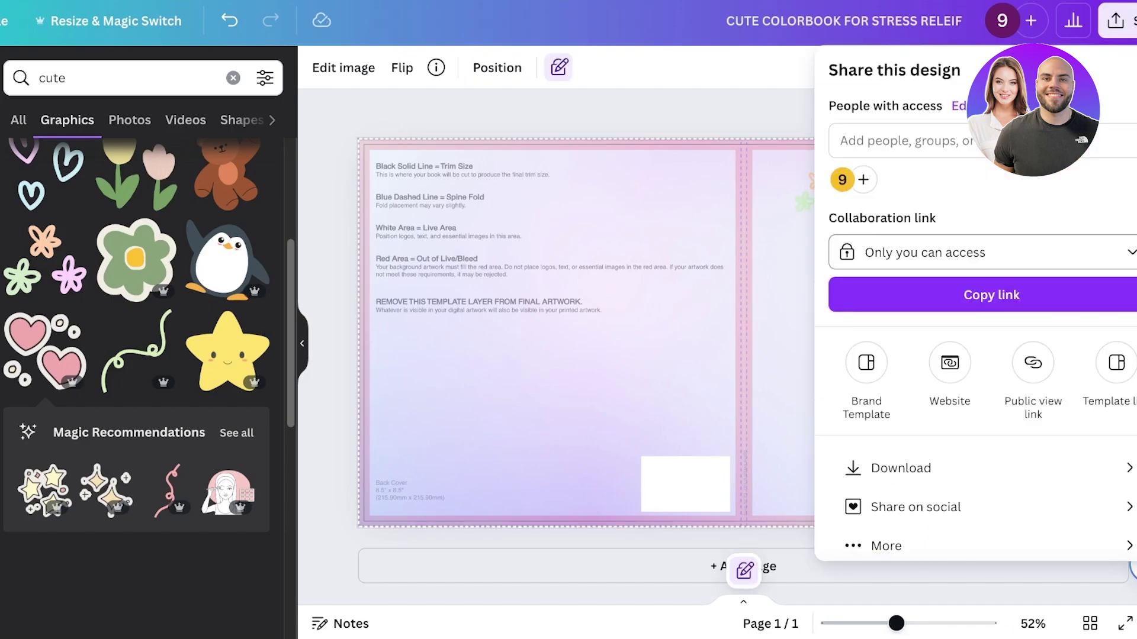
- Unlock the KDP template guide and delete its layer, leaving the gradient background
{"action": "key", "text": "Escape"}
{"action": "key", "text": "alt+shift+l"}
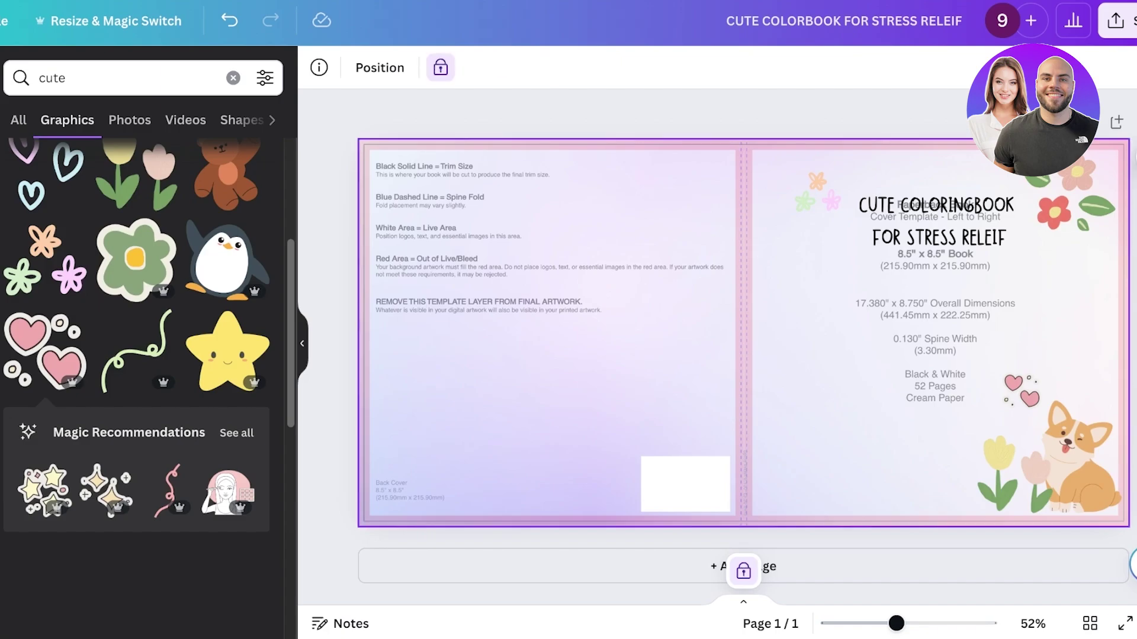
{"action": "key", "text": "alt+shift+l"}
{"action": "right_click", "coordinate": [545, 298]}
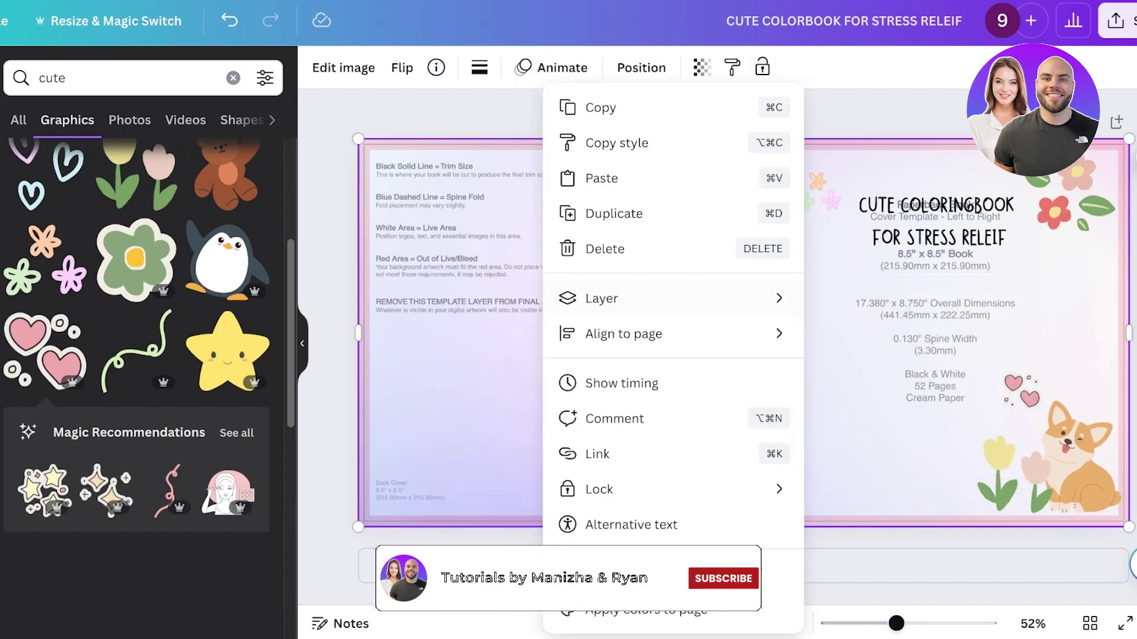
{"action": "left_click", "coordinate": [601, 298]}
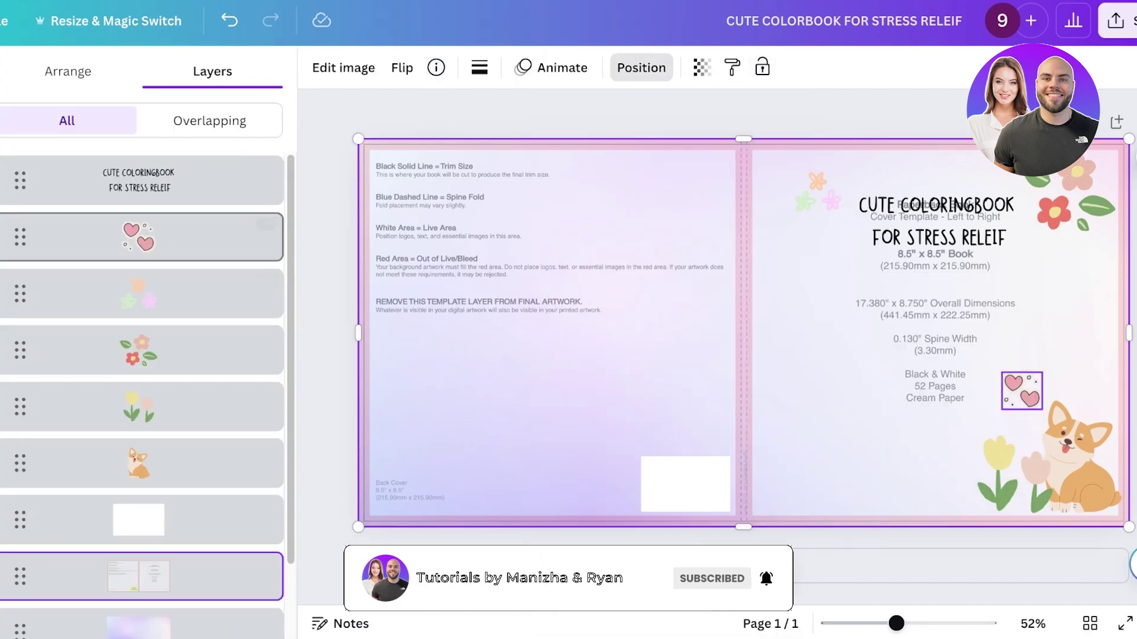
{"action": "scroll", "coordinate": [177, 489], "scroll_direction": "down", "scroll_amount": 2}
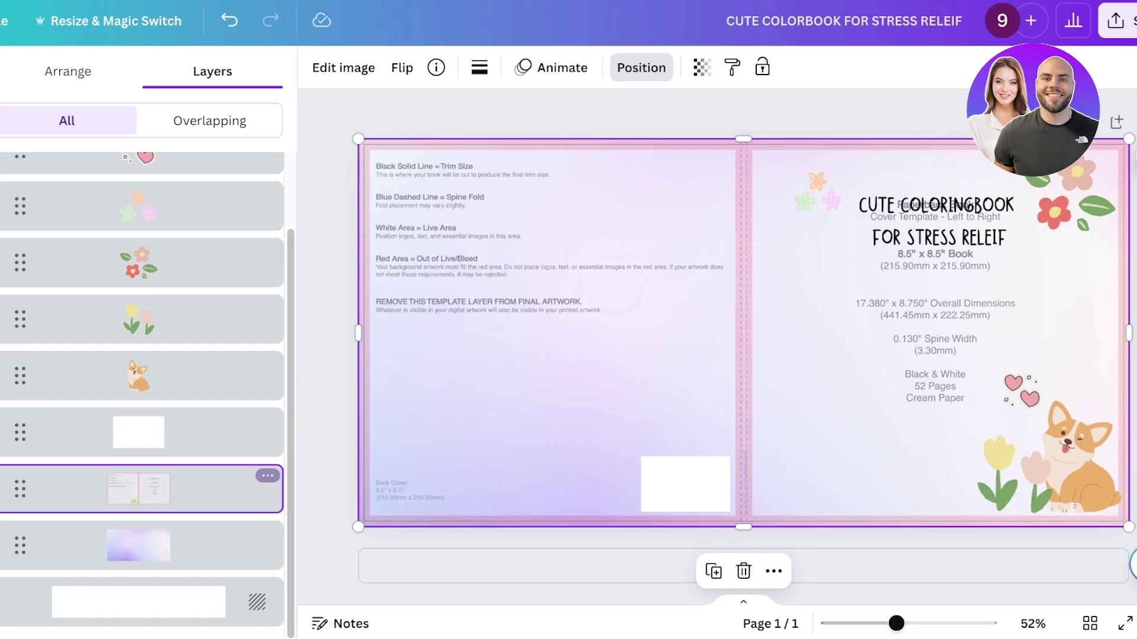
{"action": "left_click", "coordinate": [268, 476]}
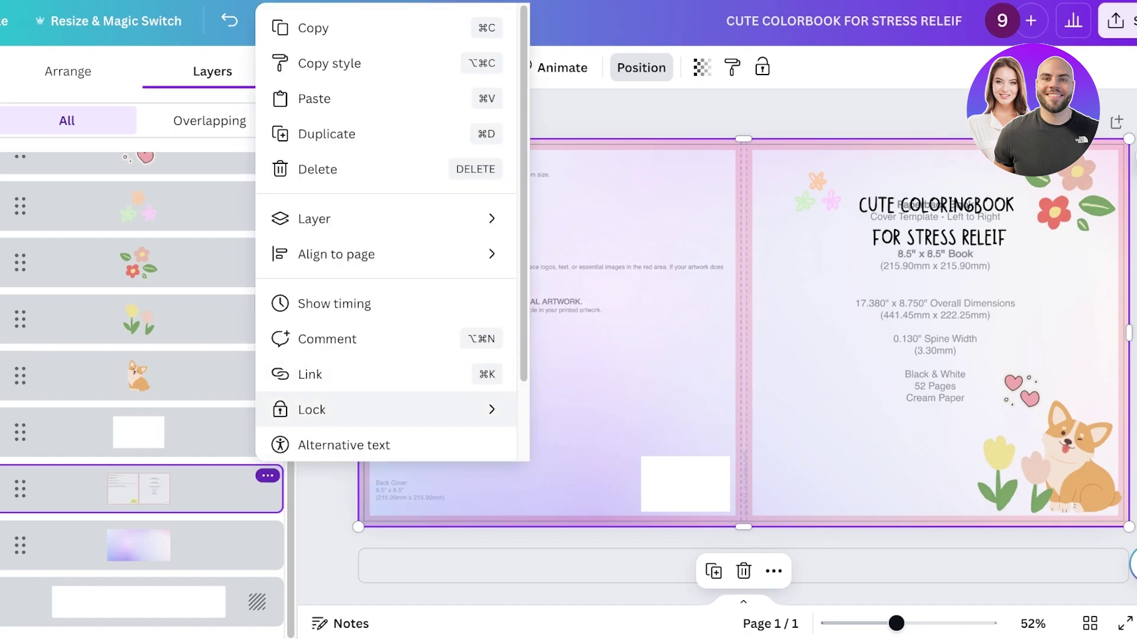
{"action": "left_click", "coordinate": [318, 169]}
{"action": "left_click", "coordinate": [592, 332]}
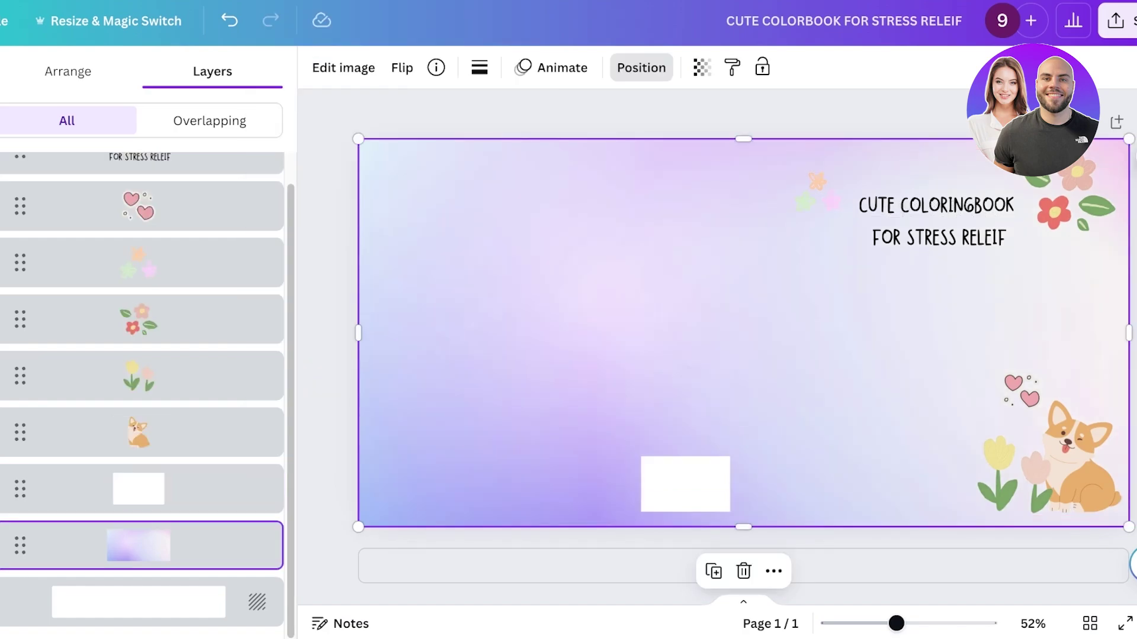
{"action": "left_click", "coordinate": [641, 67]}
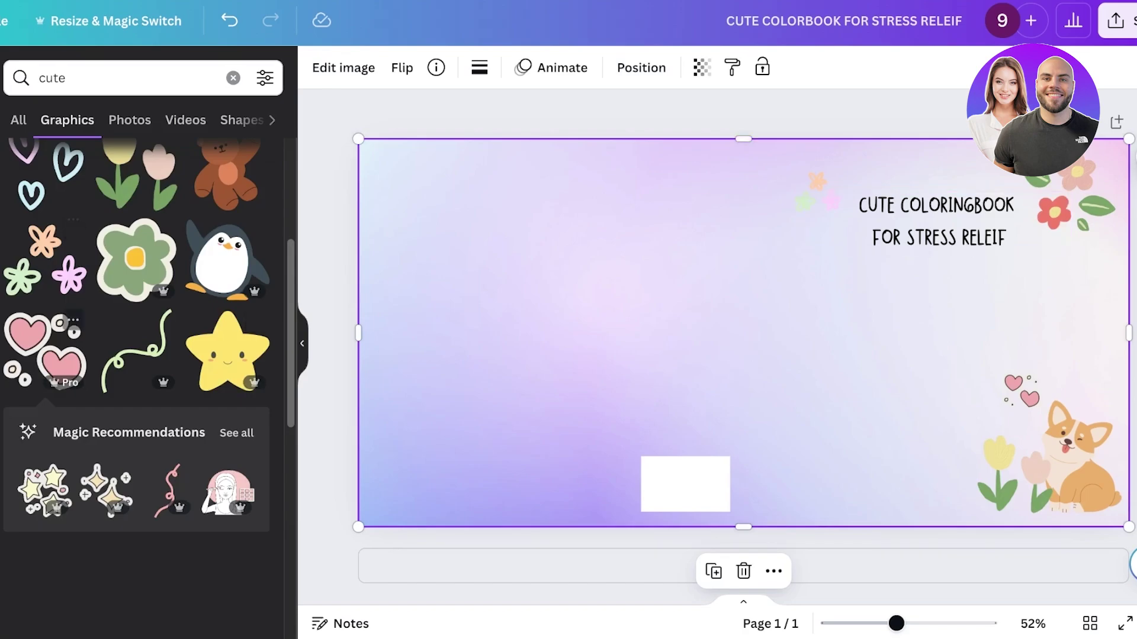
- Add a small smiling cloud and a tiny green frog beside the corgi
{"action": "scroll", "coordinate": [136, 332], "scroll_direction": "down", "scroll_amount": 4}
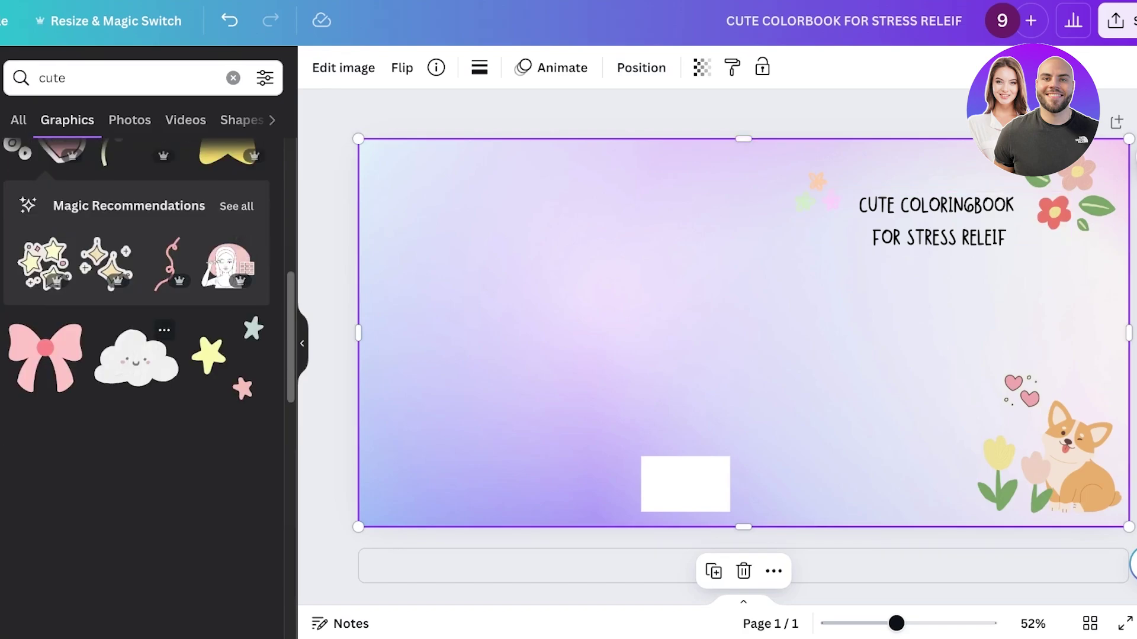
{"action": "left_click", "coordinate": [136, 355]}
{"action": "left_click_drag", "start_coordinate": [518, 487], "coordinate": [804, 286]}
{"action": "left_click_drag", "start_coordinate": [886, 232], "coordinate": [901, 316]}
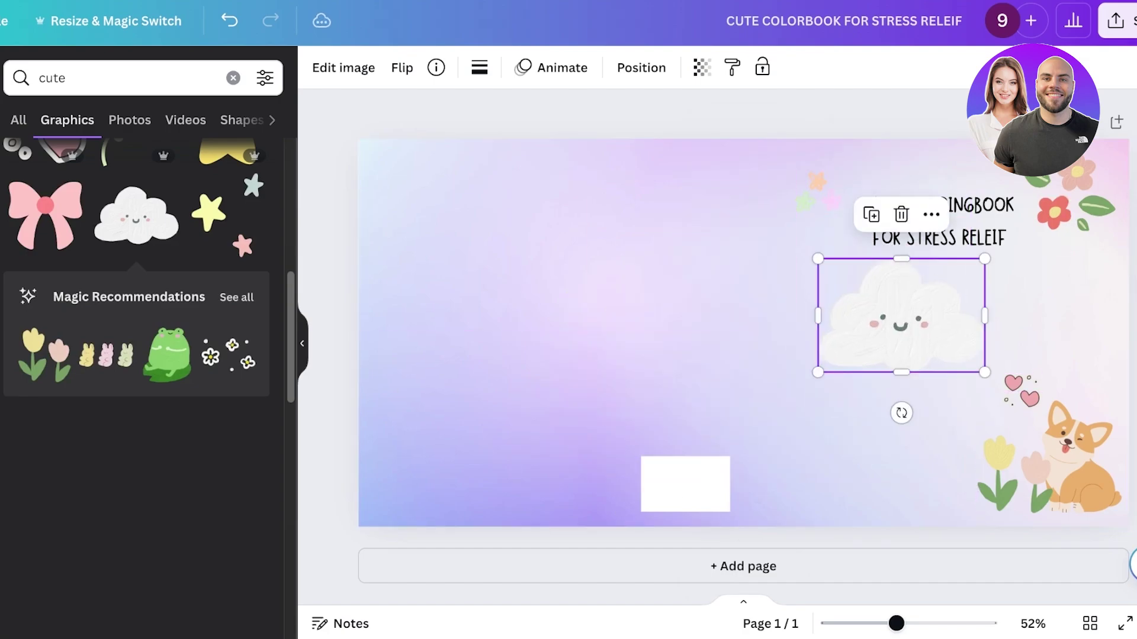
{"action": "left_click_drag", "start_coordinate": [818, 372], "coordinate": [1059, 333]}
{"action": "left_click", "coordinate": [167, 354]}
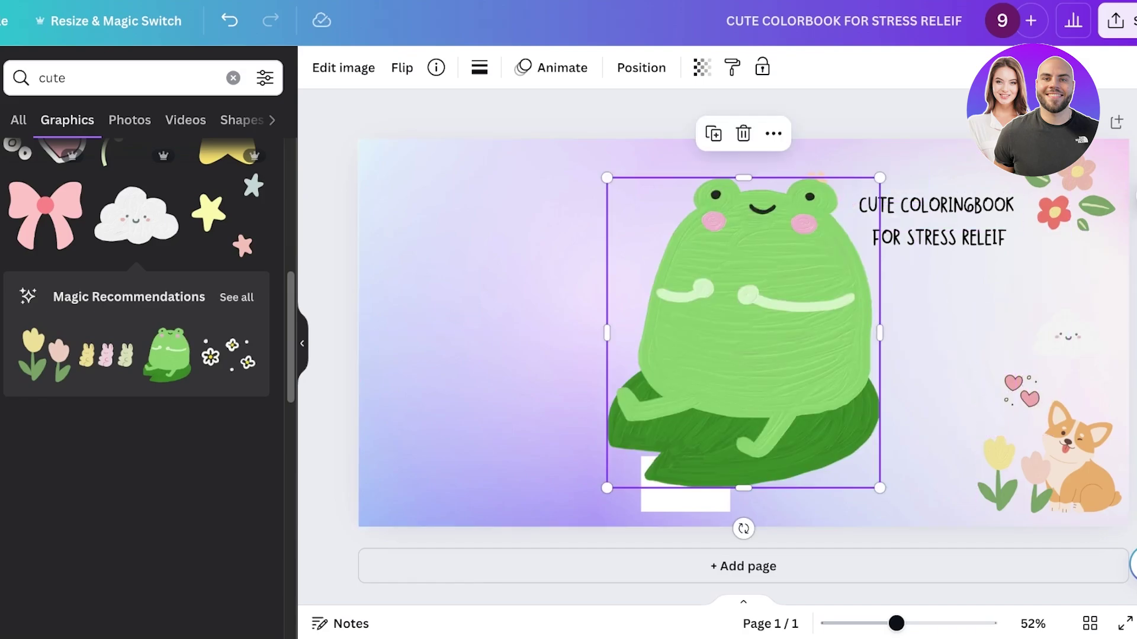
{"action": "left_click_drag", "start_coordinate": [606, 178], "coordinate": [1004, 493]}
{"action": "left_click", "coordinate": [924, 296]}
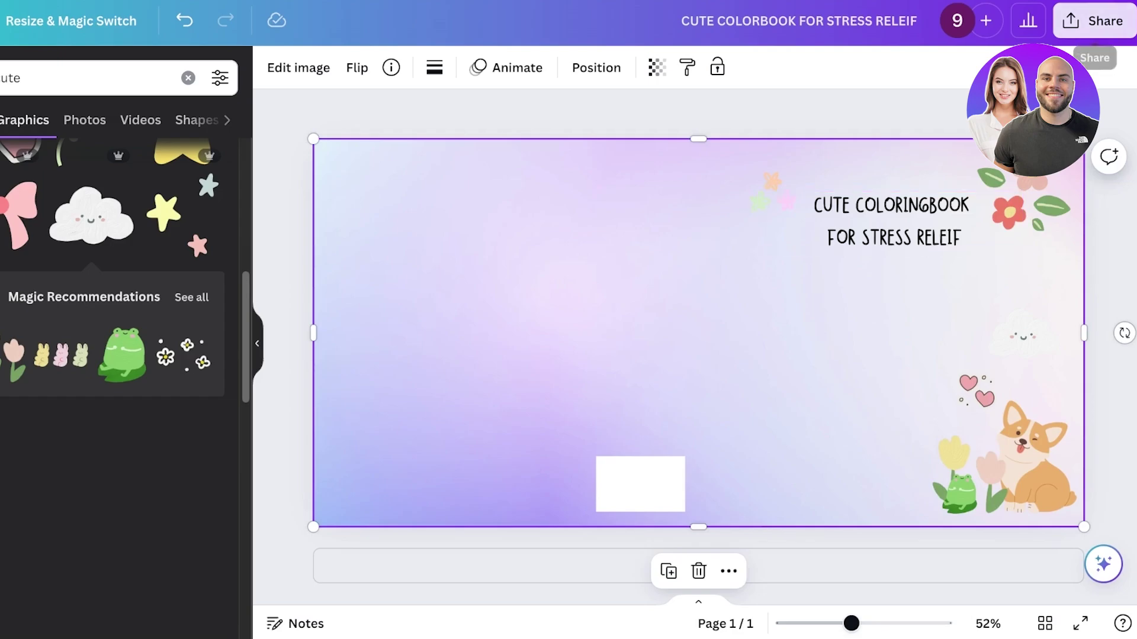
- Download the cover as a PDF Print file
{"action": "left_click", "coordinate": [1094, 21]}
{"action": "left_click", "coordinate": [852, 468]}
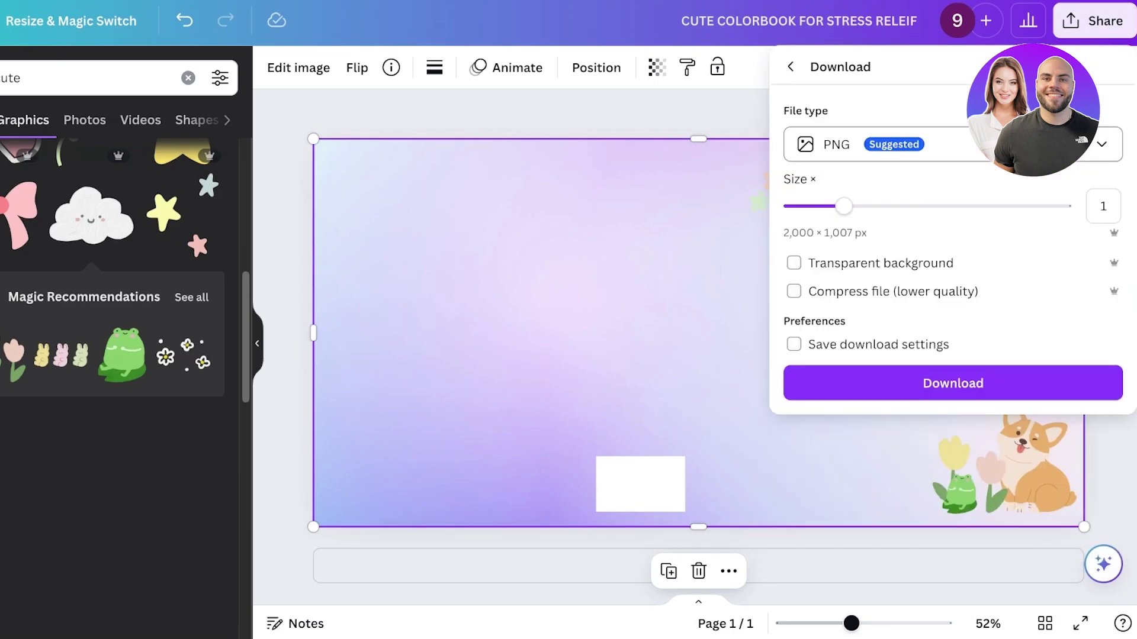
{"action": "left_click", "coordinate": [947, 144]}
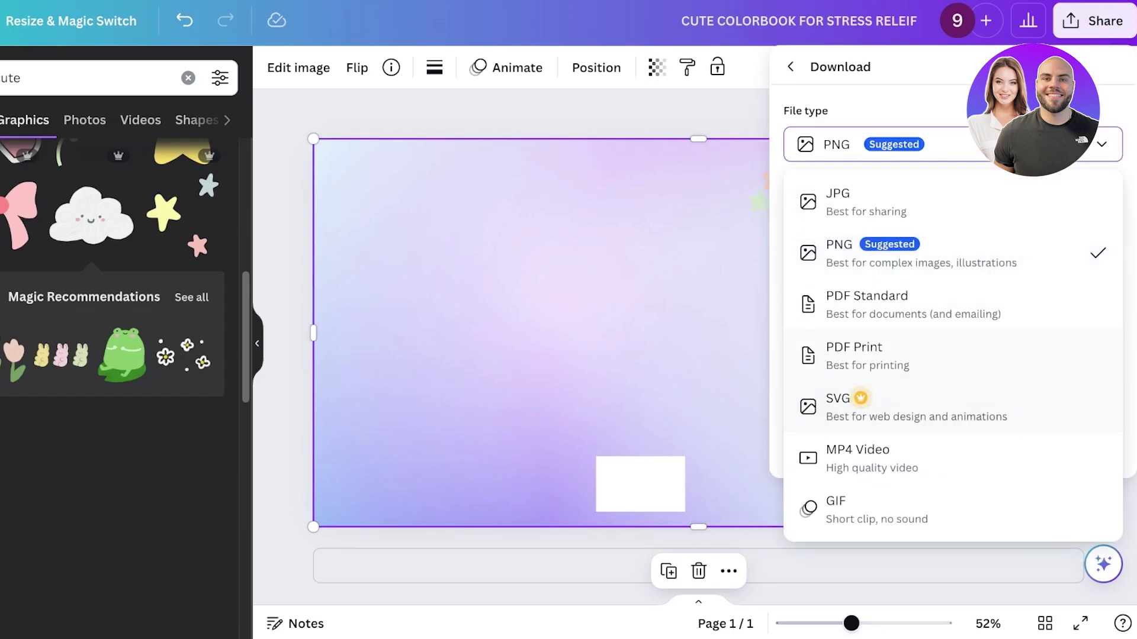
{"action": "left_click", "coordinate": [864, 355]}
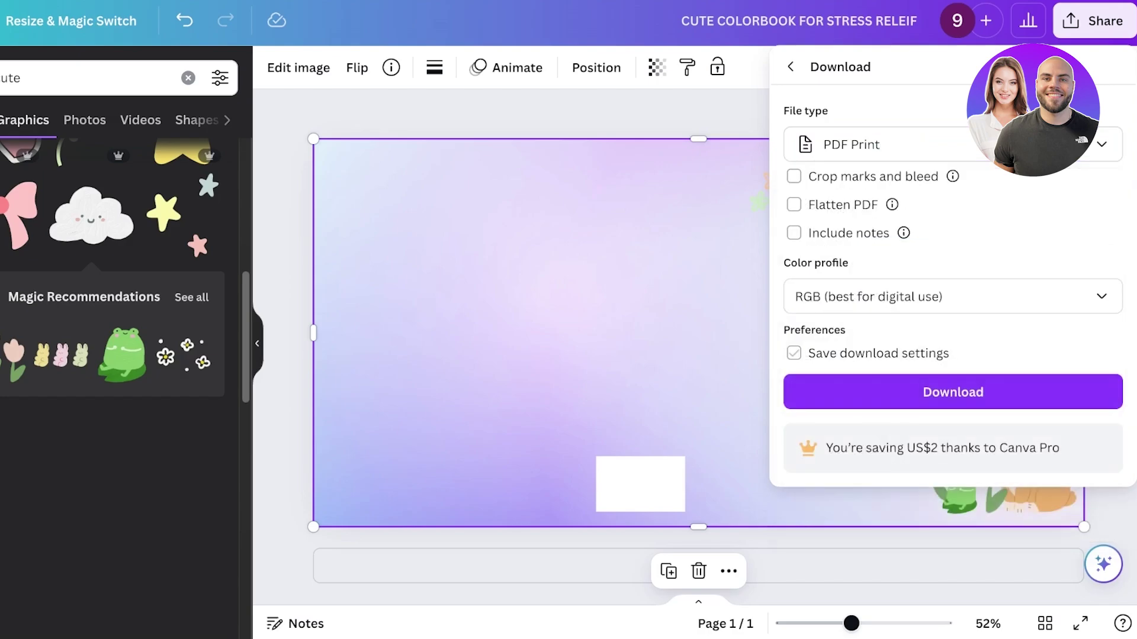
{"action": "left_click", "coordinate": [953, 392]}
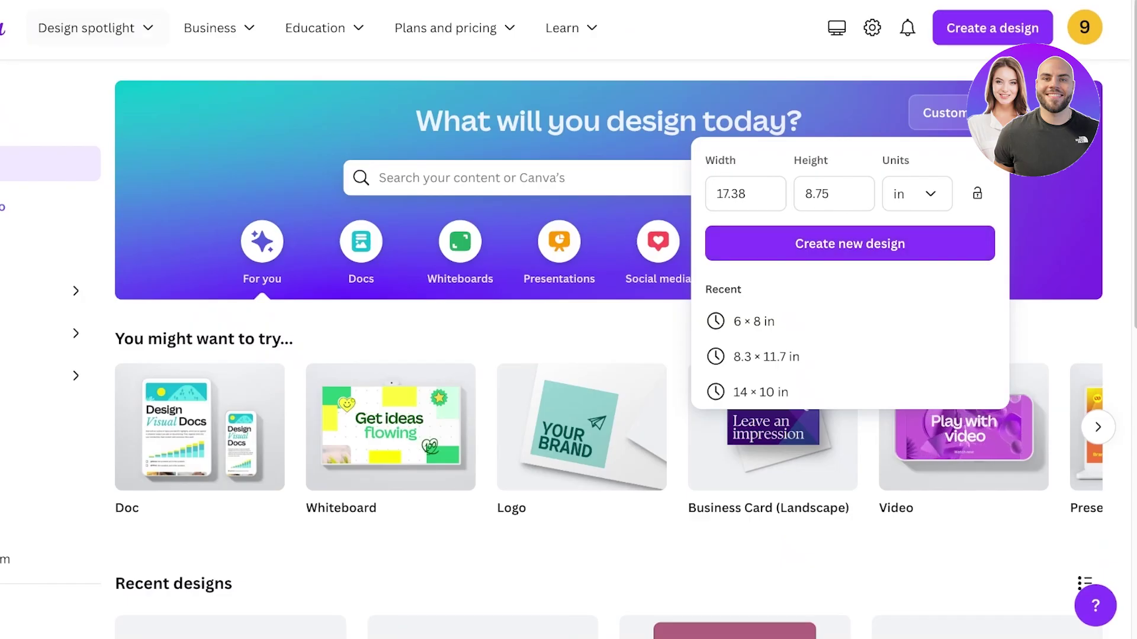
- Start correcting the custom-size width on Canva's home page
{"action": "left_click", "coordinate": [745, 193]}
{"action": "key", "text": "BackSpace"}
{"action": "type", "text": "8"}
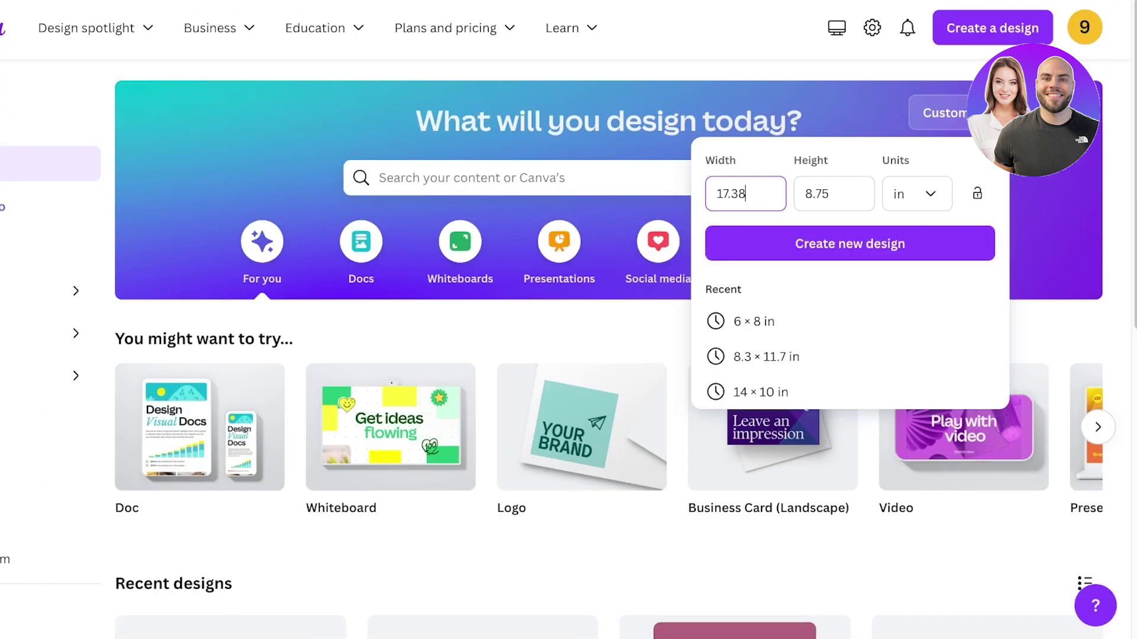
- Create a new custom design of 8.5 × 8.5 inches
{"action": "key", "text": "ctrl+a"}
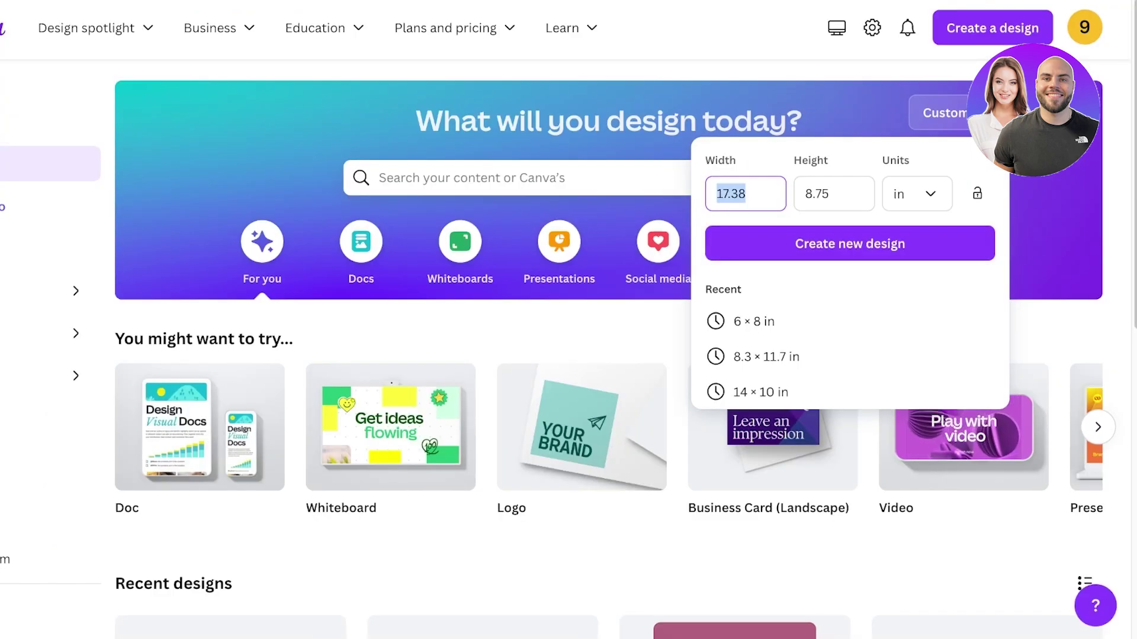
{"action": "type", "text": "8.5"}
{"action": "key", "text": "Tab"}
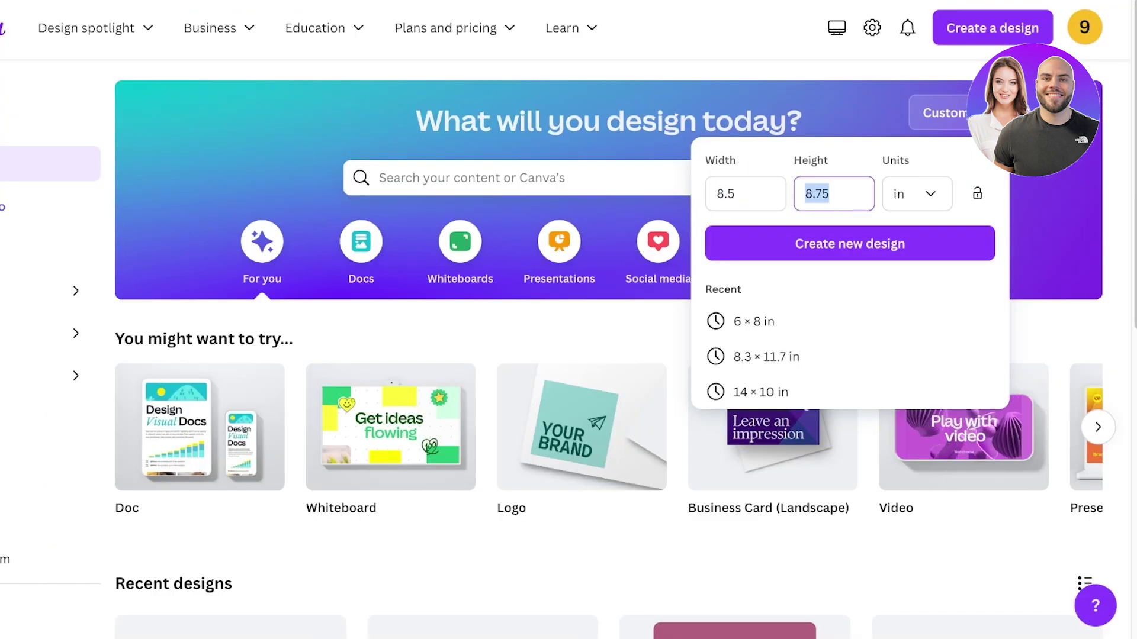
{"action": "type", "text": "8.5"}
{"action": "key", "text": "Return"}
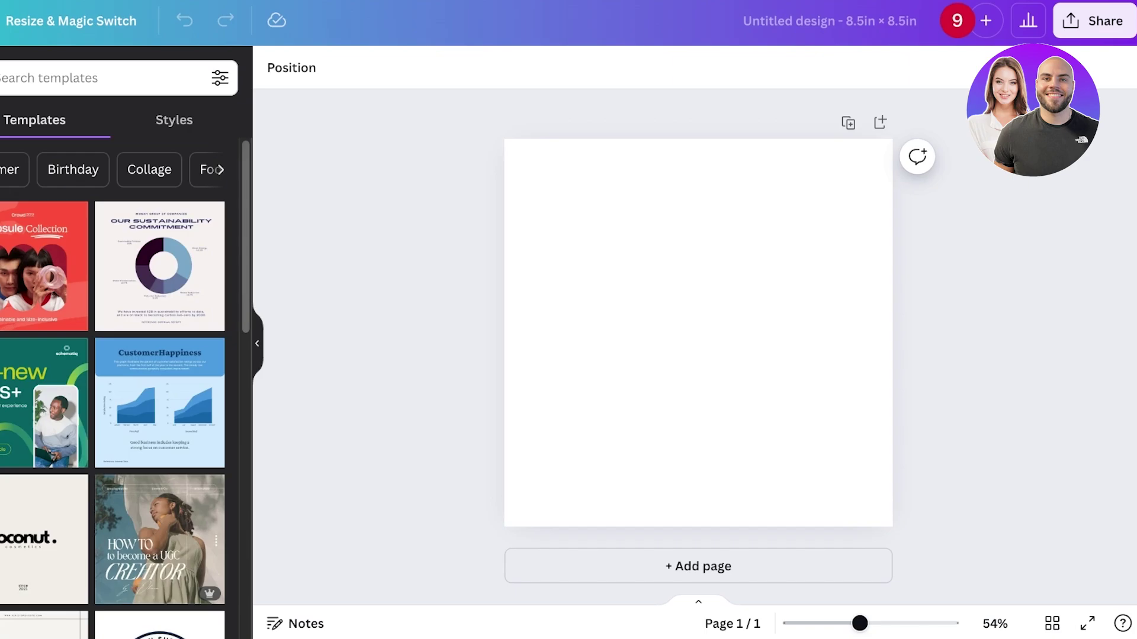
- Add a second blank page and browse the Elements Stickers category
{"action": "left_click", "coordinate": [880, 123]}
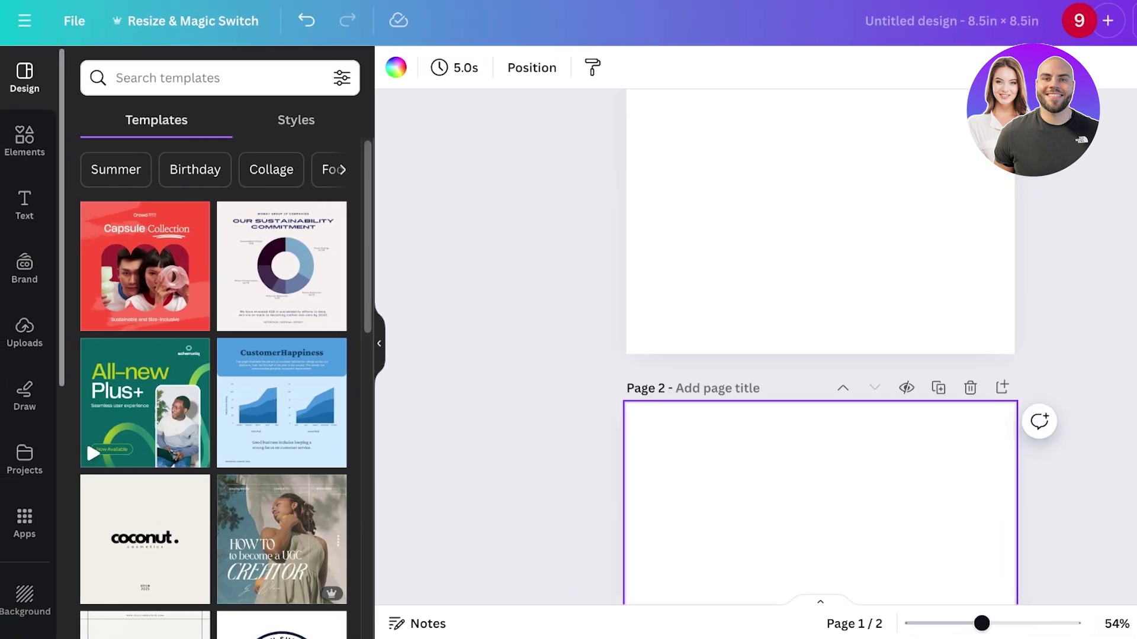
{"action": "scroll", "coordinate": [820, 331], "scroll_direction": "up", "scroll_amount": 6}
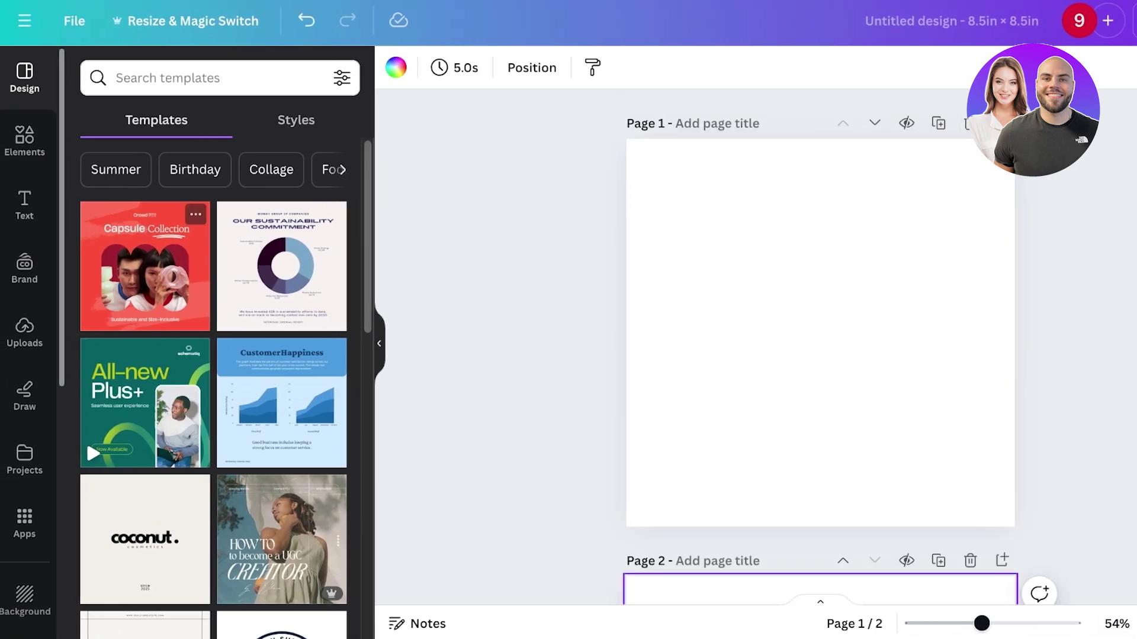
{"action": "left_click", "coordinate": [24, 139]}
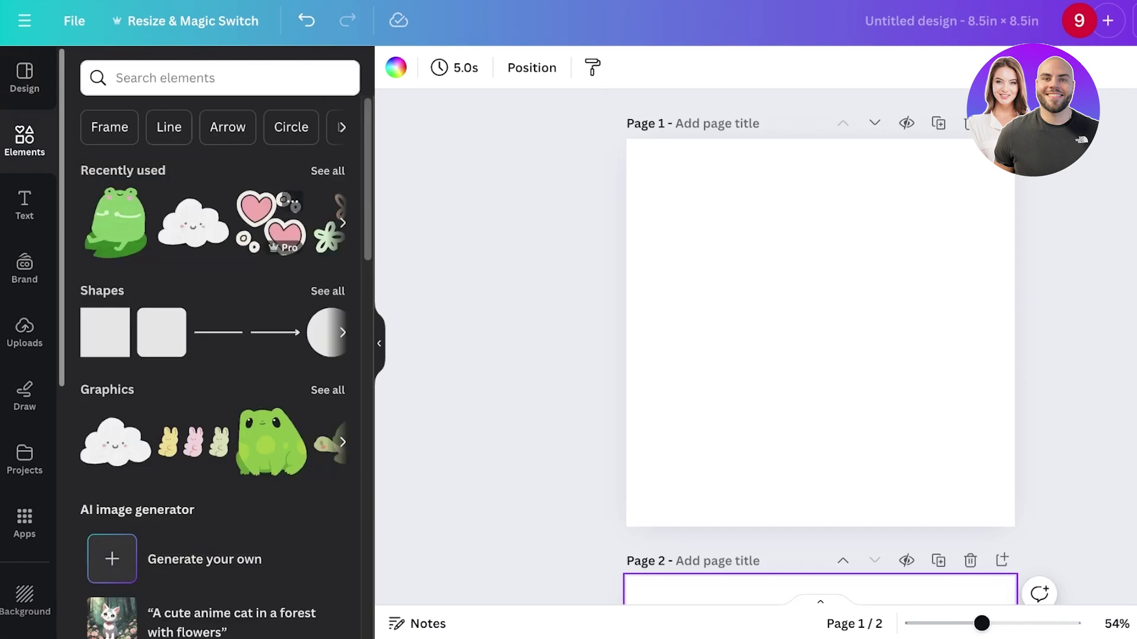
{"action": "left_click", "coordinate": [225, 77]}
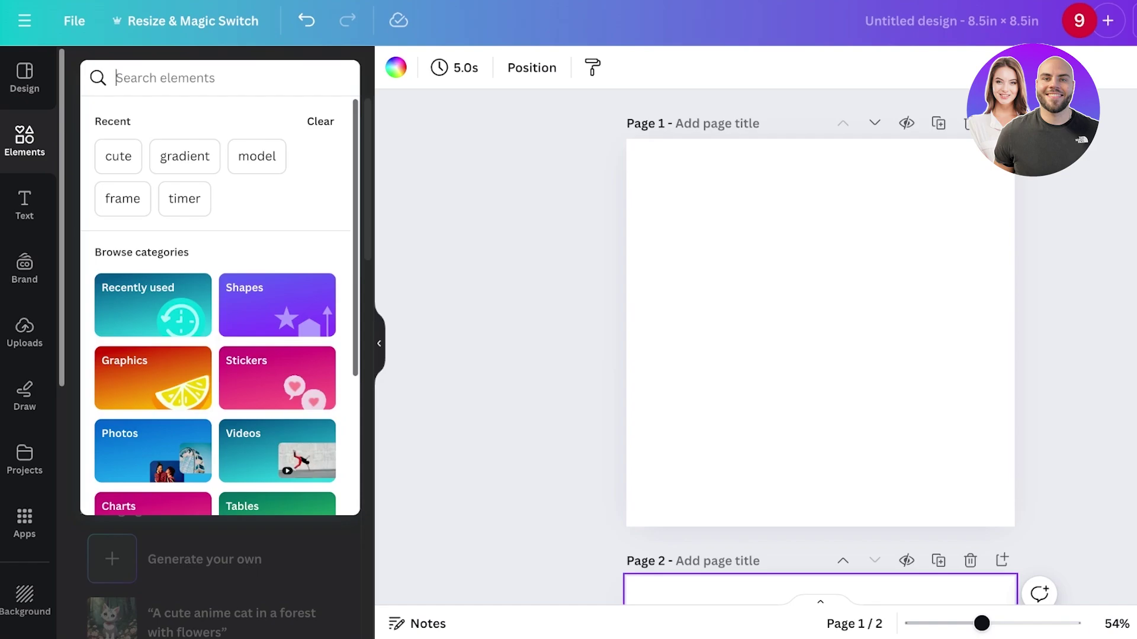
{"action": "left_click", "coordinate": [277, 377]}
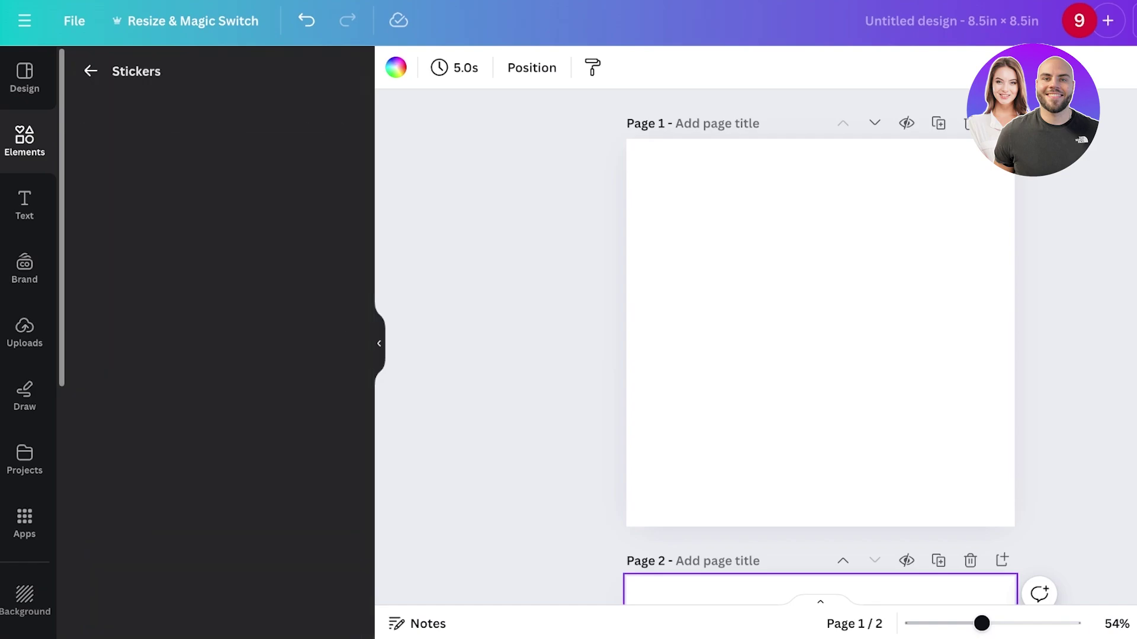
{"action": "left_click", "coordinate": [90, 71]}
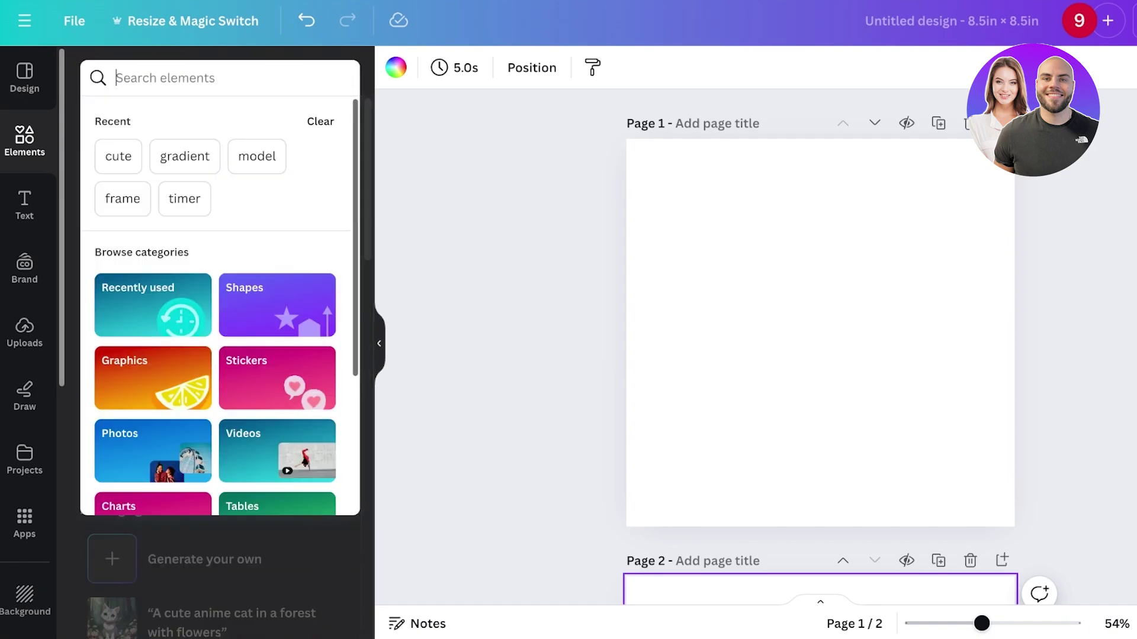
- Search Graphics for cute animals, then add and delete a shark graphic
{"action": "type", "text": "f"}
{"action": "key", "text": "BackSpace"}
{"action": "type", "text": "cur"}
{"action": "type", "text": "e animal"}
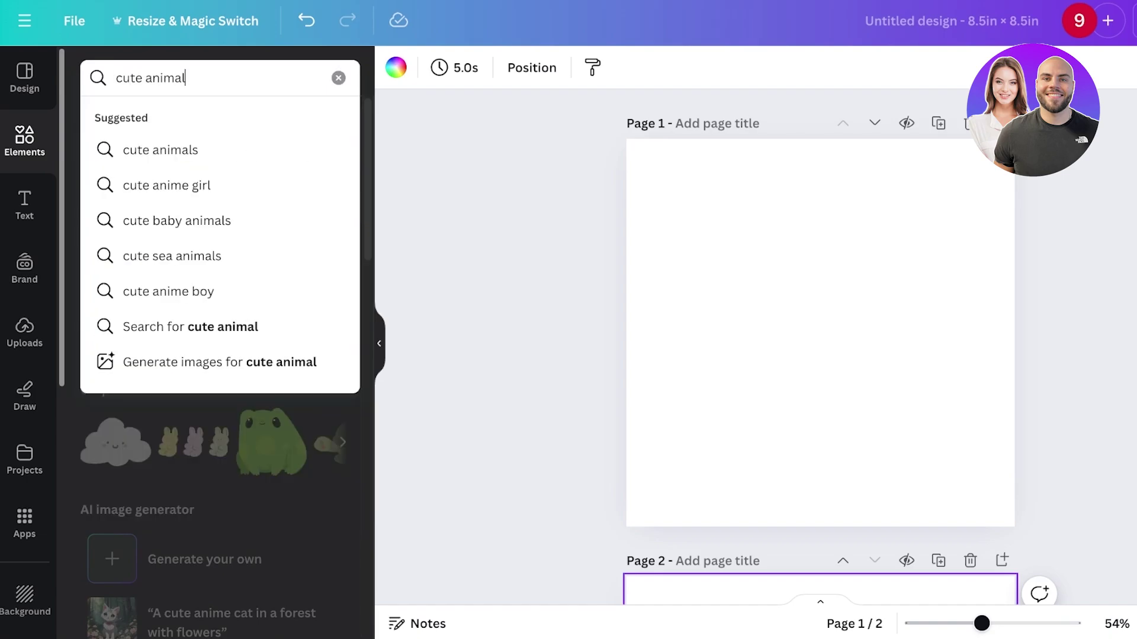
{"action": "key", "text": "Return"}
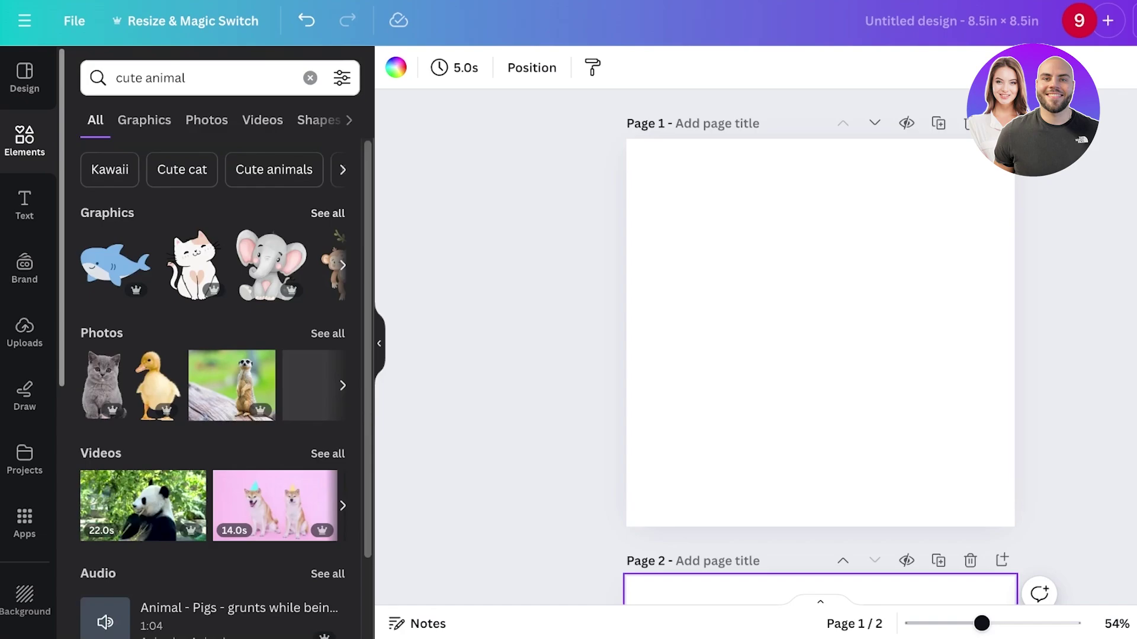
{"action": "left_click", "coordinate": [325, 213]}
{"action": "left_click", "coordinate": [121, 242]}
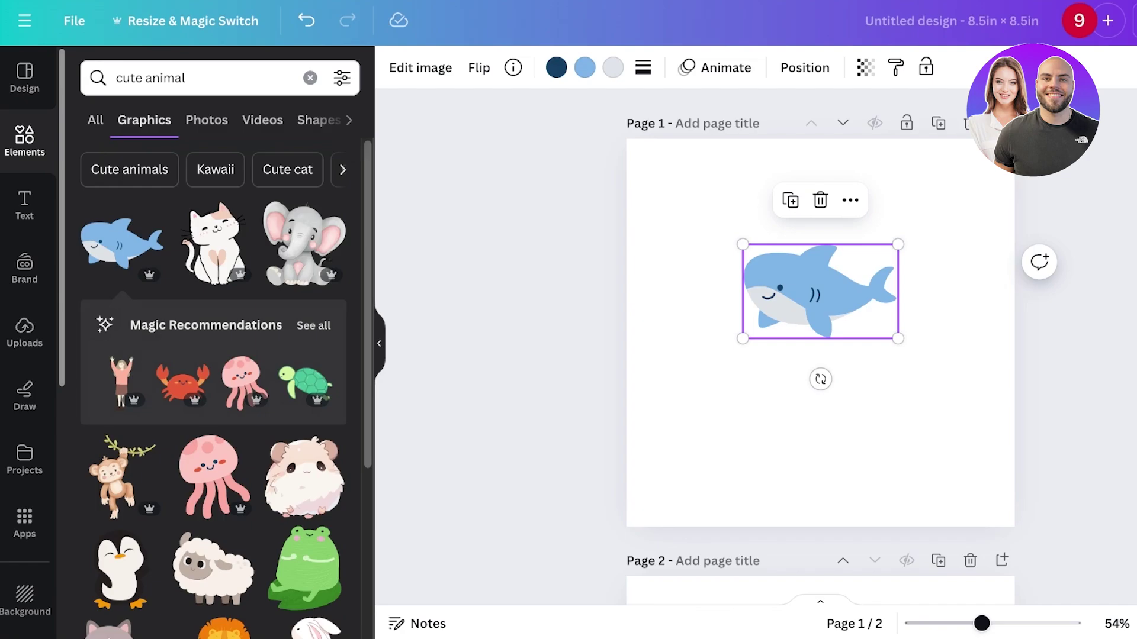
{"action": "scroll", "coordinate": [213, 385], "scroll_direction": "down", "scroll_amount": 8}
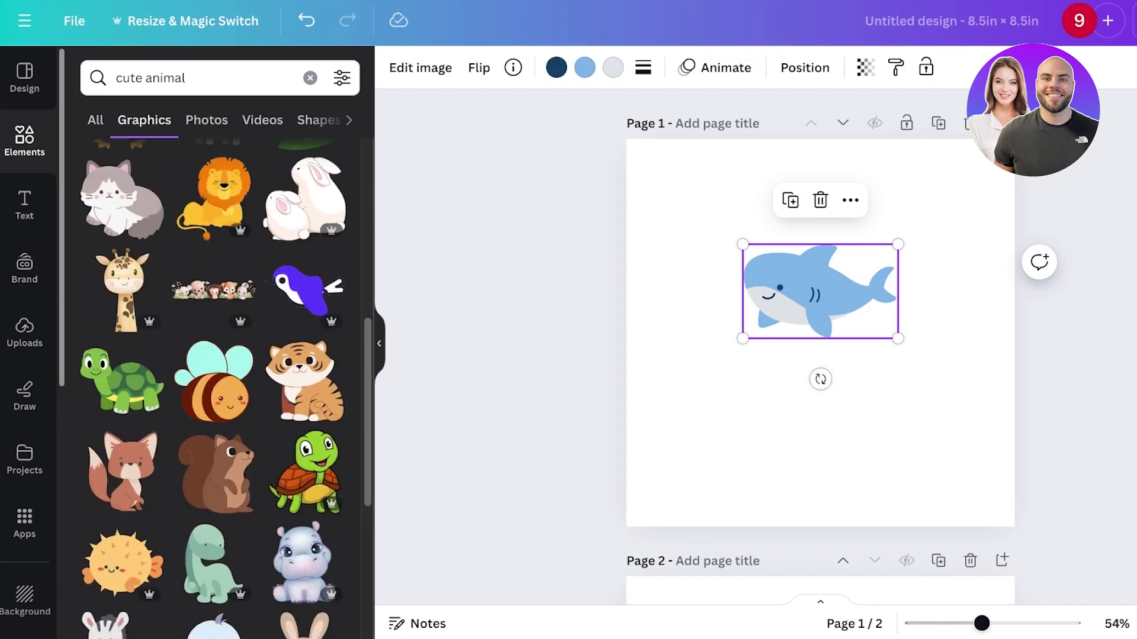
{"action": "key", "text": "Delete"}
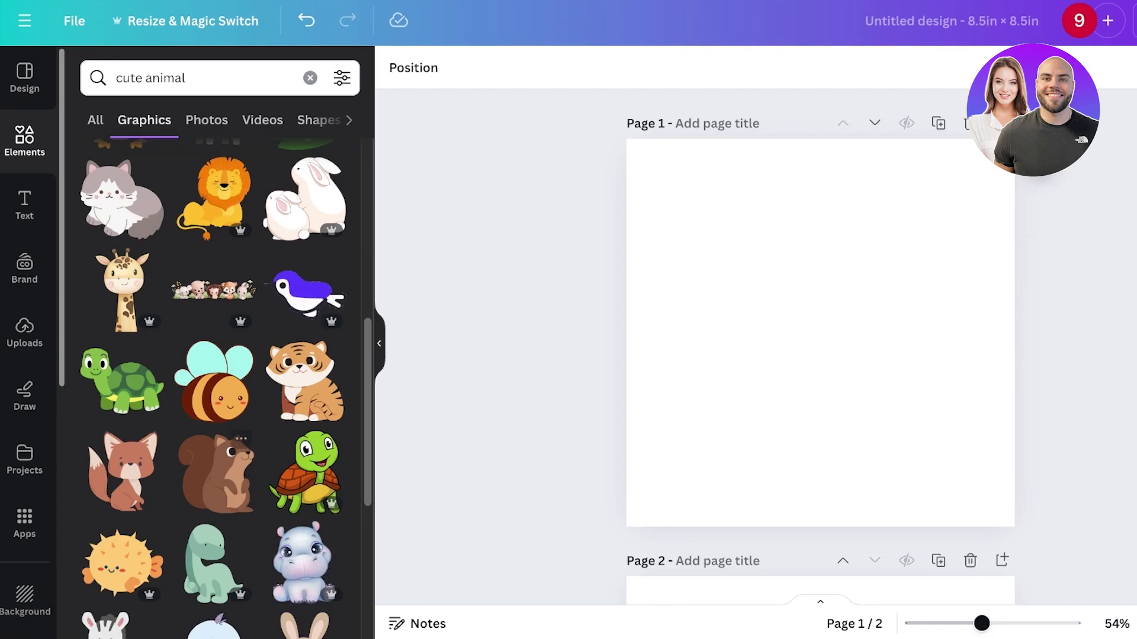
- Add the bee and recolor it to black outlines with white wings, stripes and fills
{"action": "left_click", "coordinate": [213, 382]}
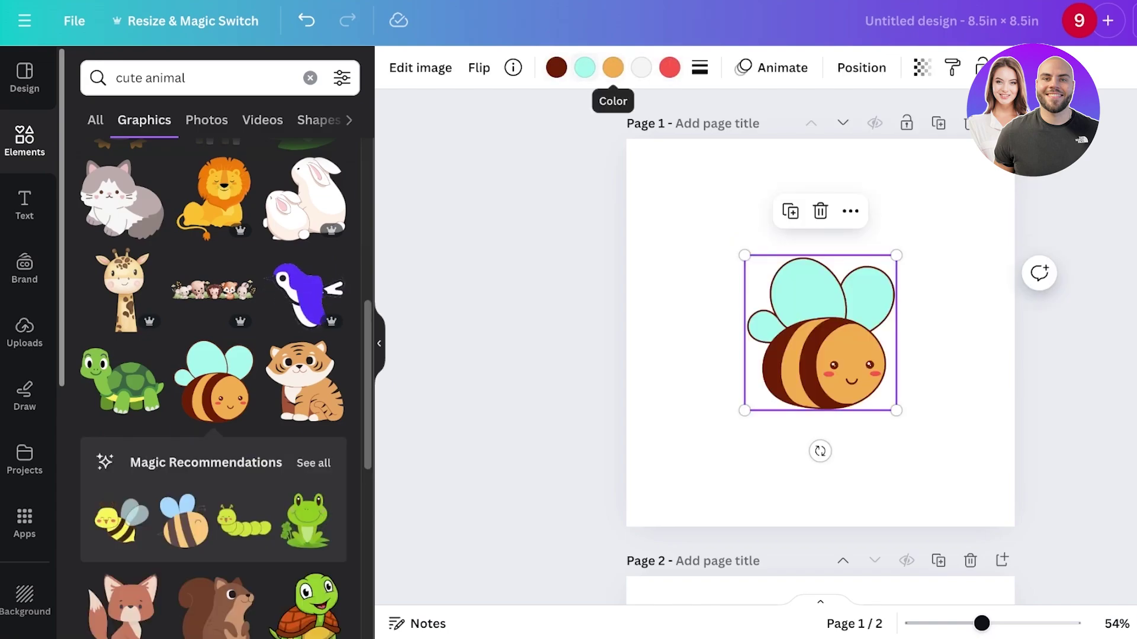
{"action": "left_click", "coordinate": [556, 67]}
{"action": "left_click", "coordinate": [88, 357]}
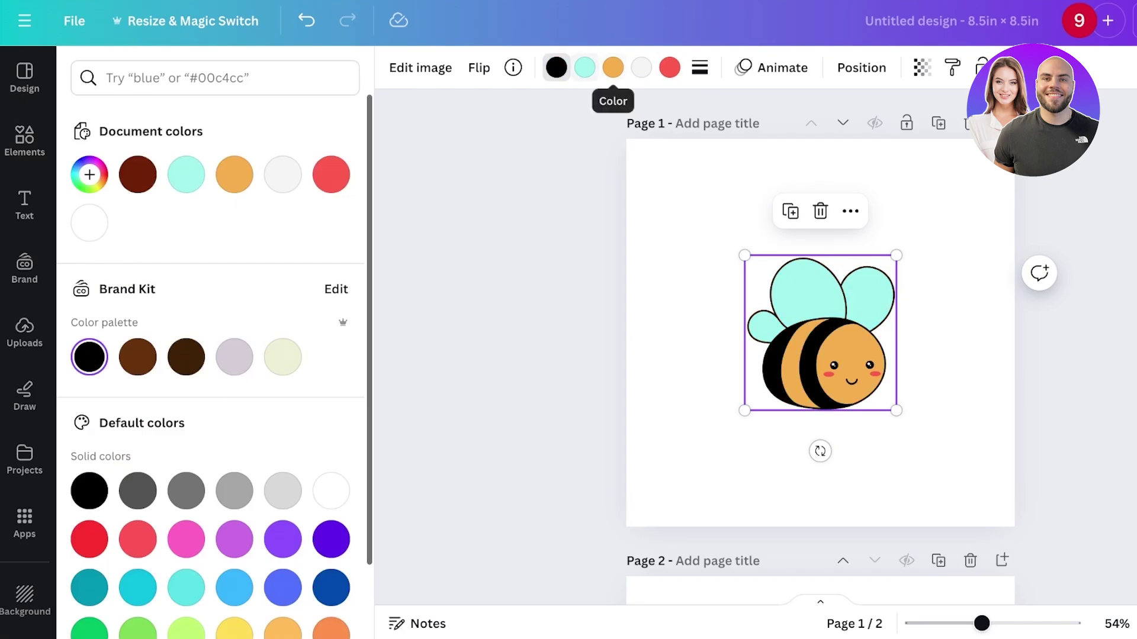
{"action": "left_click", "coordinate": [584, 66]}
{"action": "left_click", "coordinate": [330, 491]}
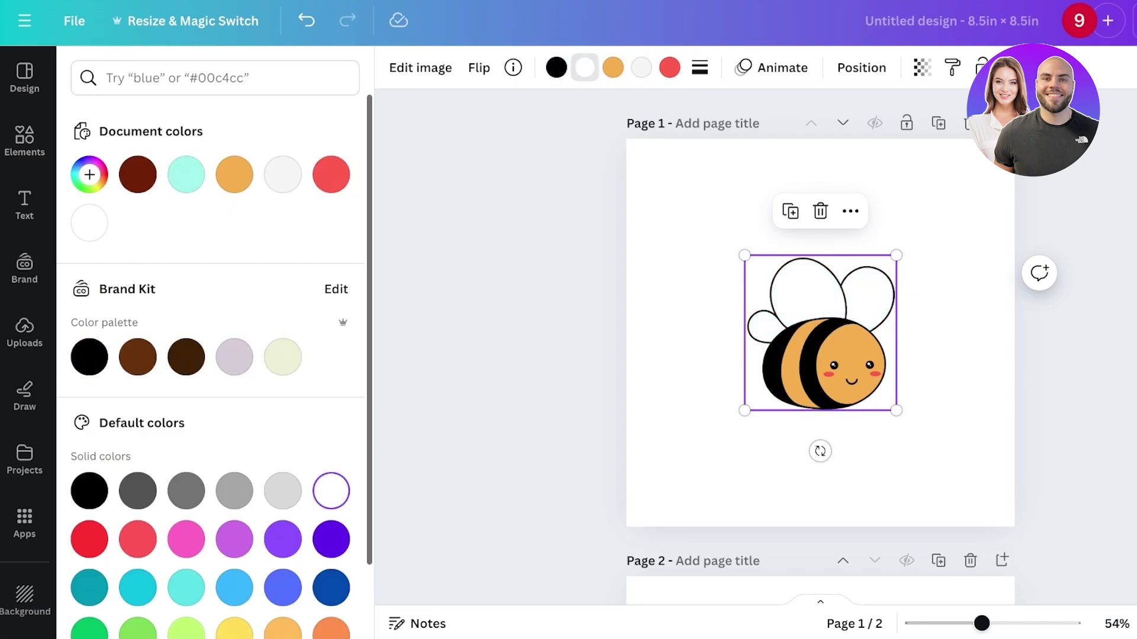
{"action": "left_click", "coordinate": [613, 67]}
{"action": "left_click", "coordinate": [331, 491]}
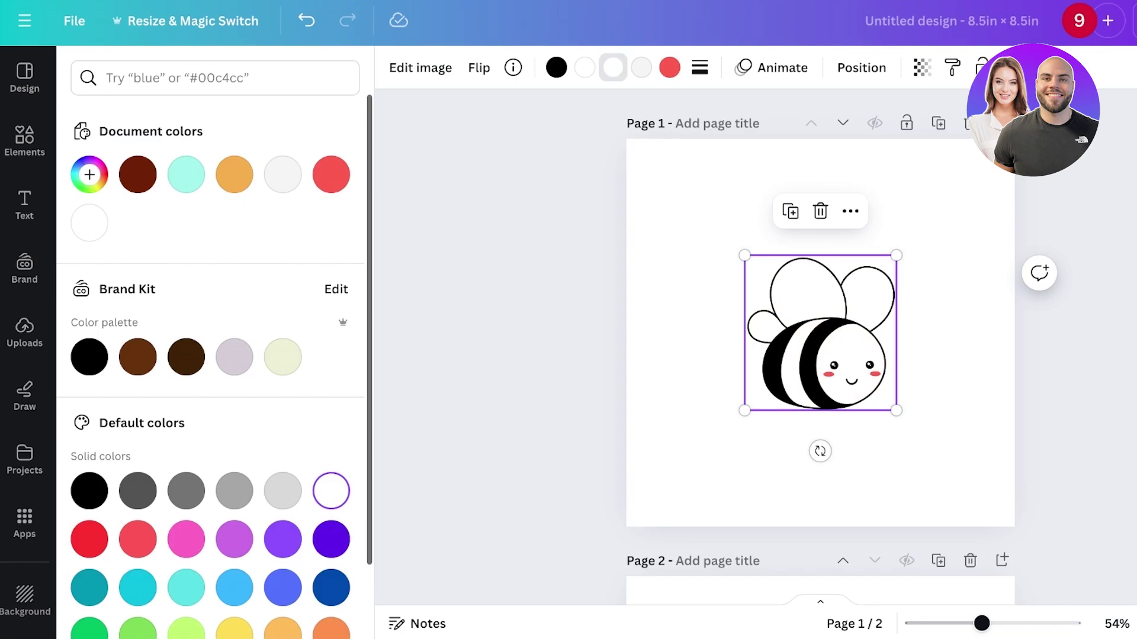
{"action": "left_click", "coordinate": [641, 66]}
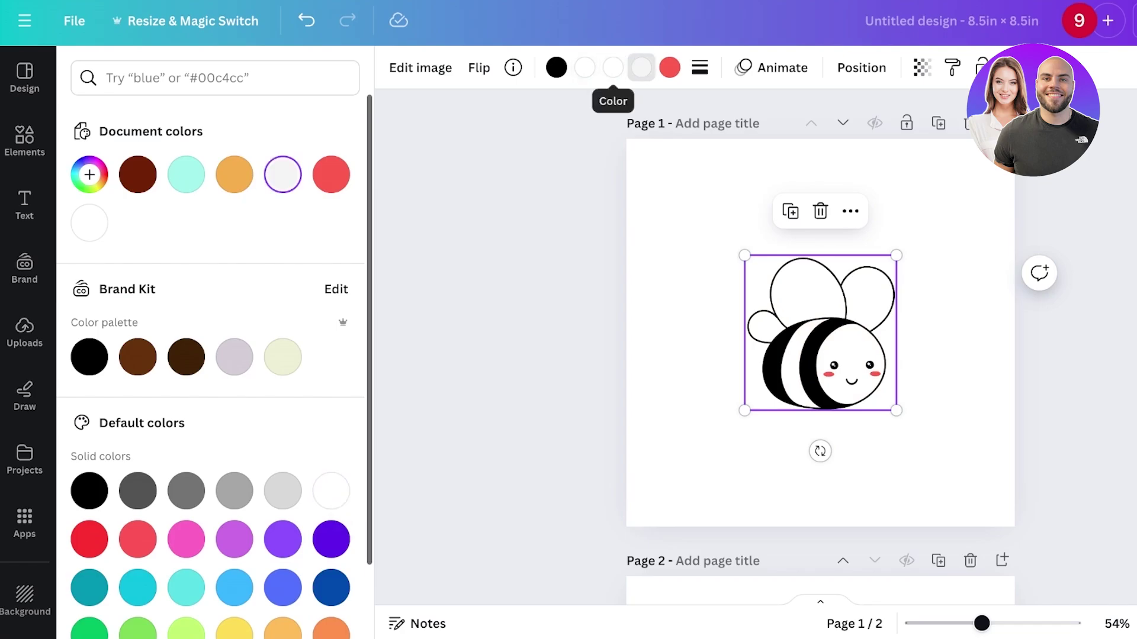
{"action": "left_click", "coordinate": [331, 491]}
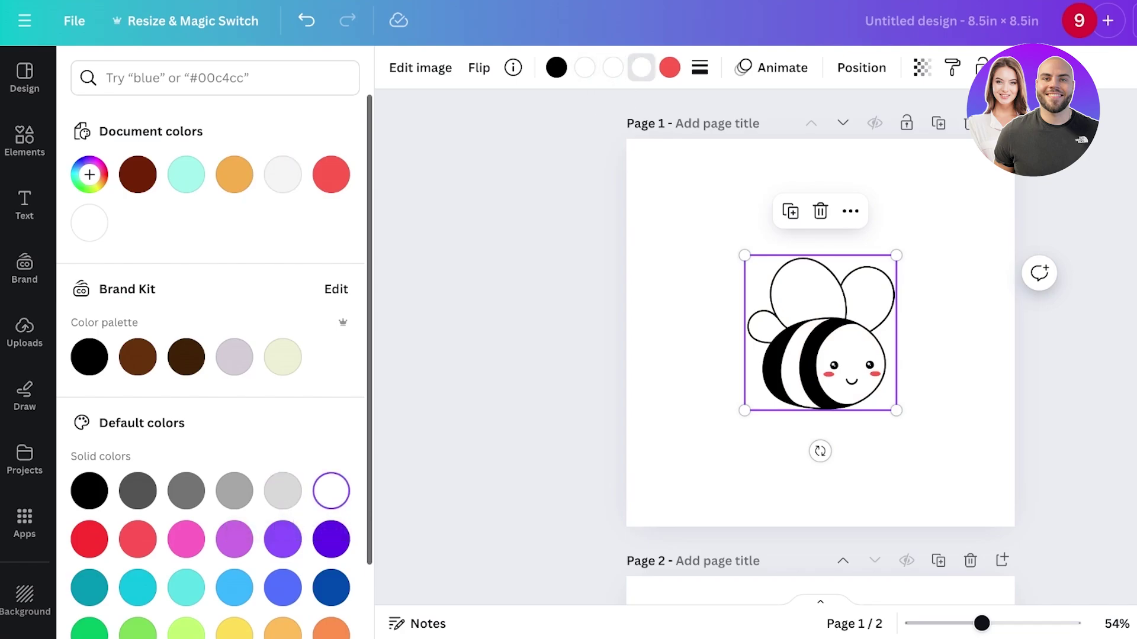
{"action": "left_click", "coordinate": [669, 67]}
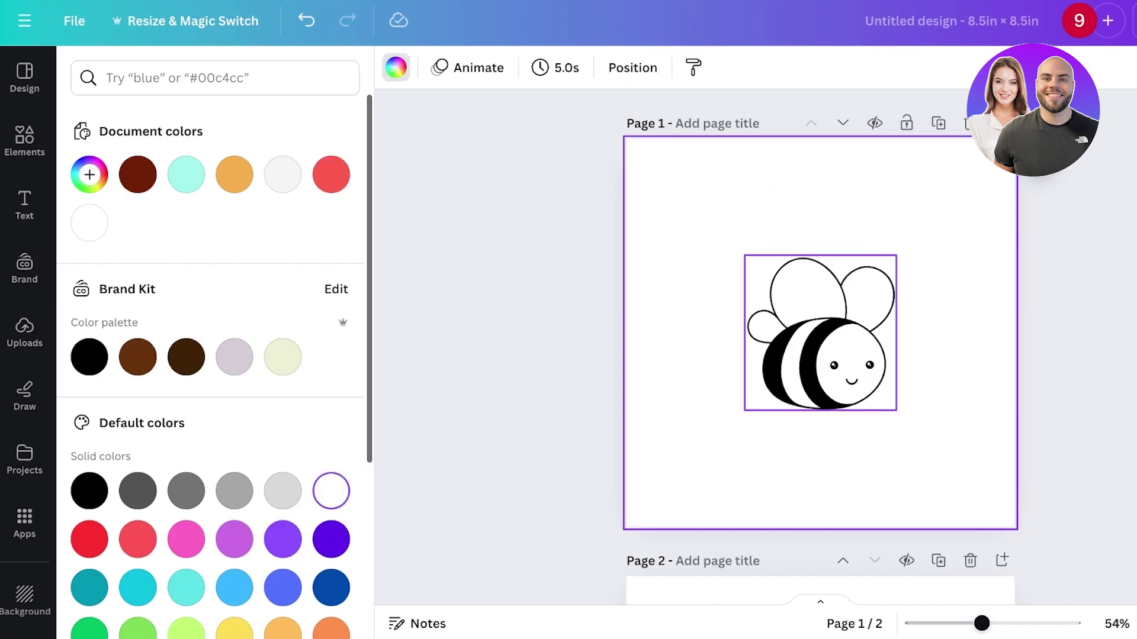
- Move the bee higher and enlarge it to about 390 px square
{"action": "left_click_drag", "start_coordinate": [820, 331], "coordinate": [820, 306]}
{"action": "left_click_drag", "start_coordinate": [897, 385], "coordinate": [916, 417]}
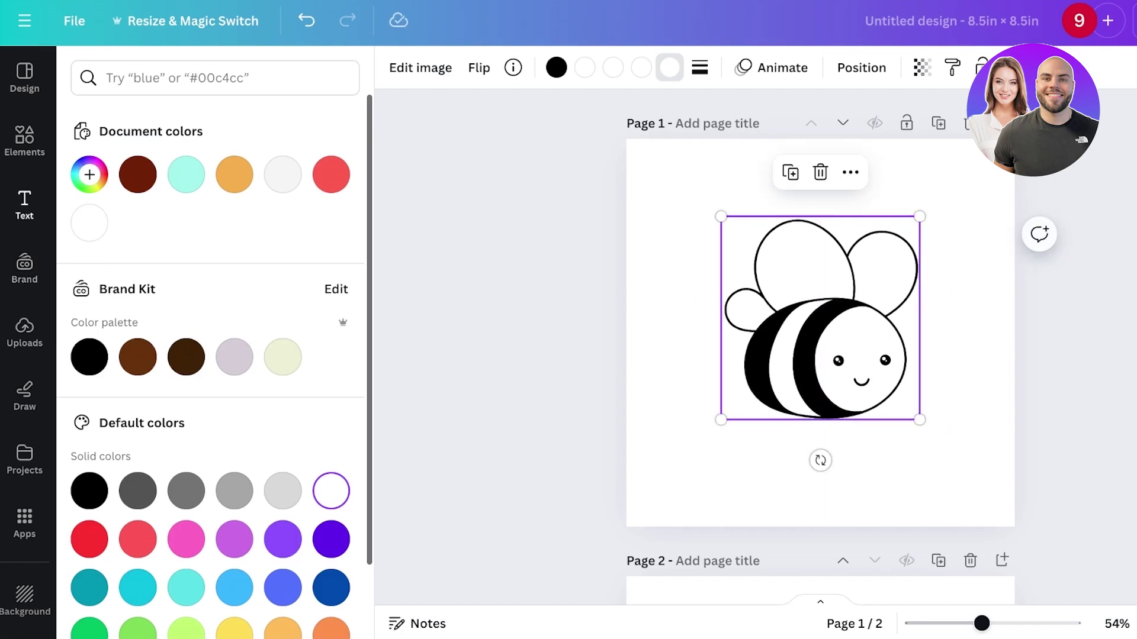
{"action": "left_click", "coordinate": [24, 139]}
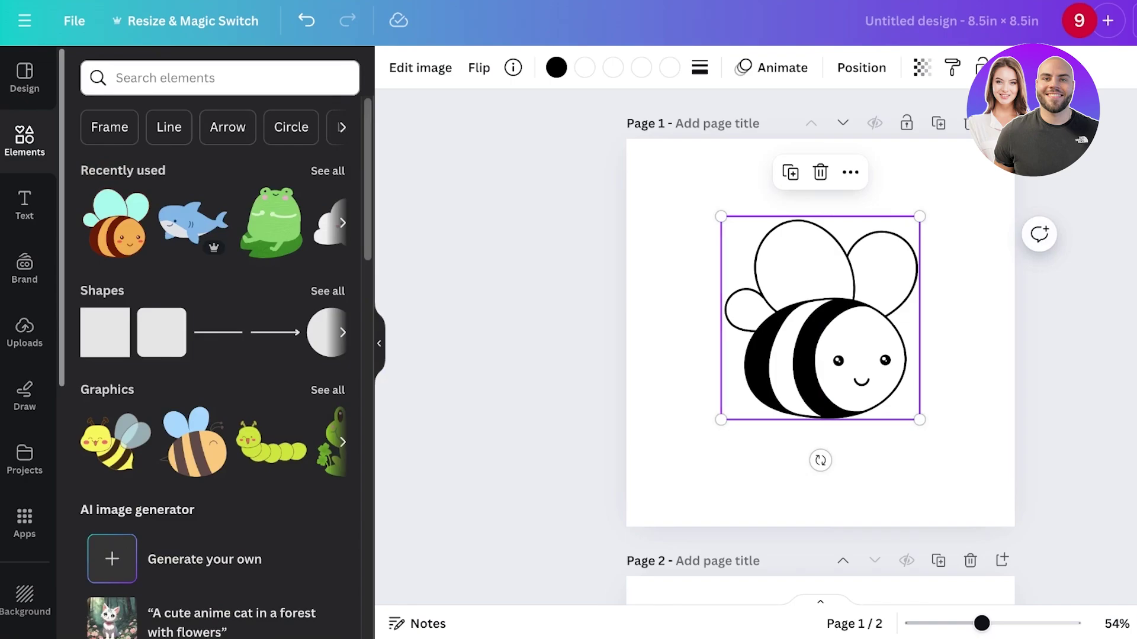
{"action": "key", "text": "Escape"}
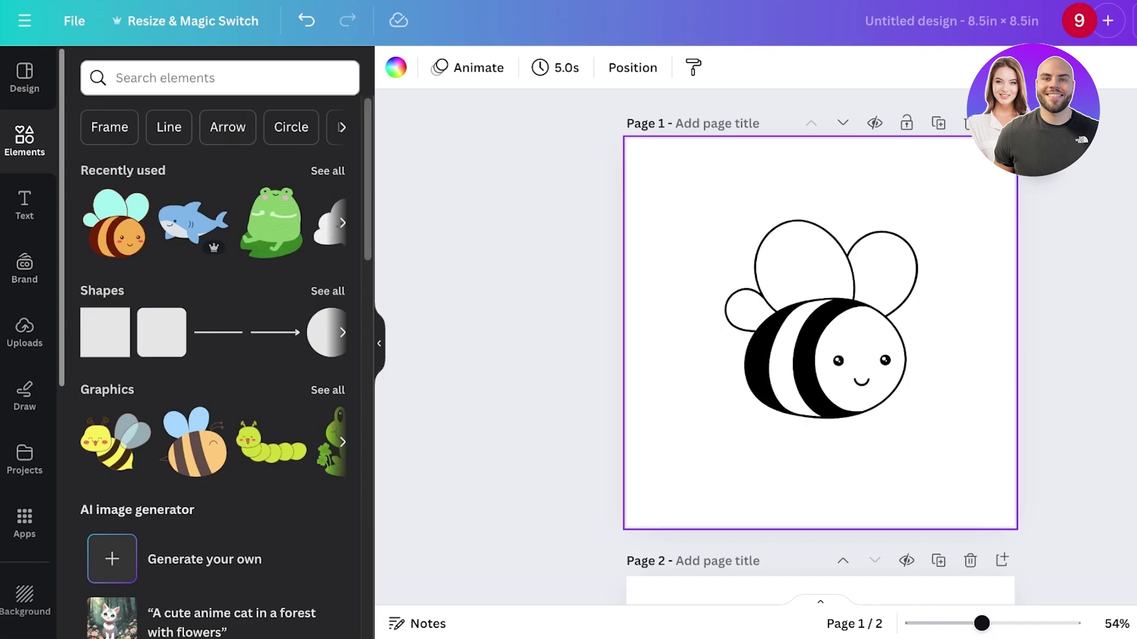
- Search Elements for 'grass outline' graphics
{"action": "left_click", "coordinate": [219, 78]}
{"action": "type", "text": "gr"}
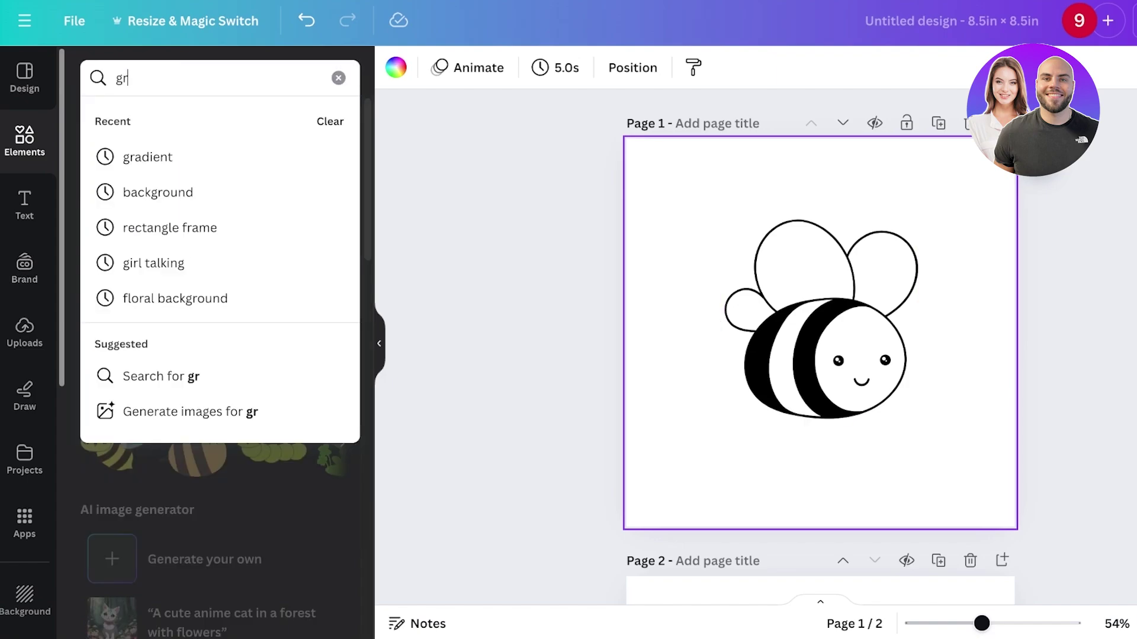
{"action": "type", "text": "ass"}
{"action": "key", "text": "Return"}
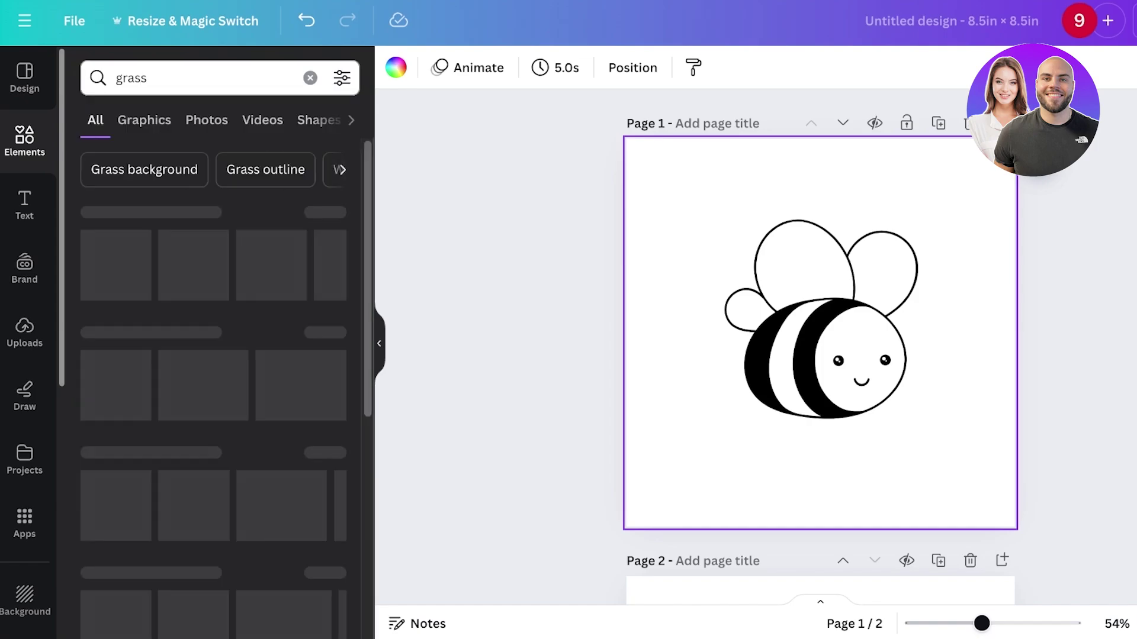
{"action": "scroll", "coordinate": [213, 385], "scroll_direction": "down", "scroll_amount": 10}
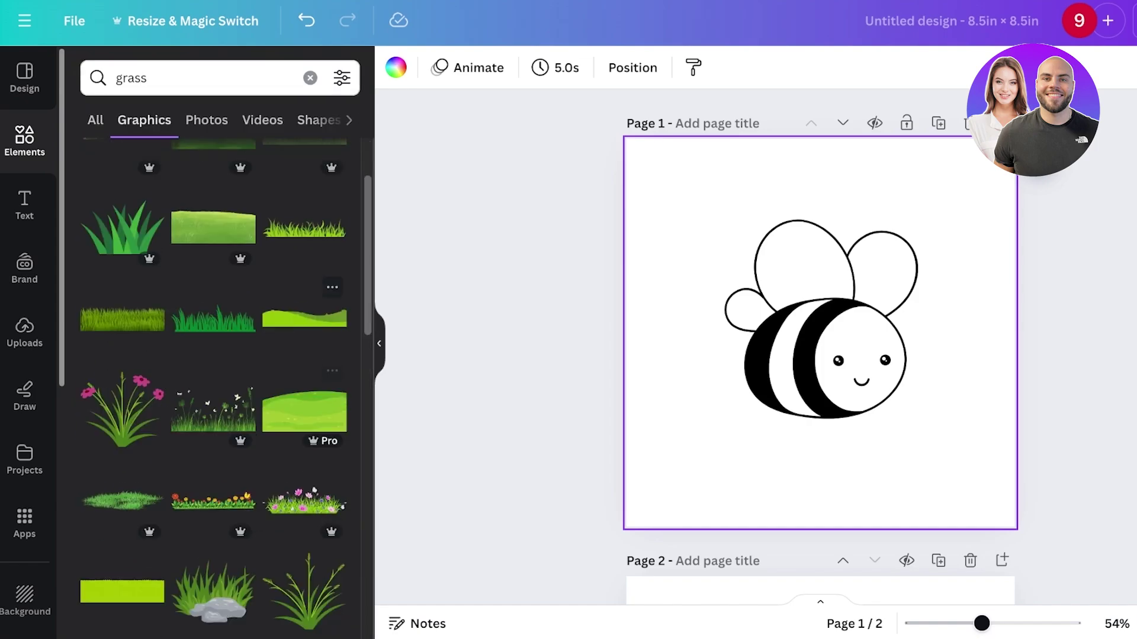
{"action": "left_click", "coordinate": [148, 77]}
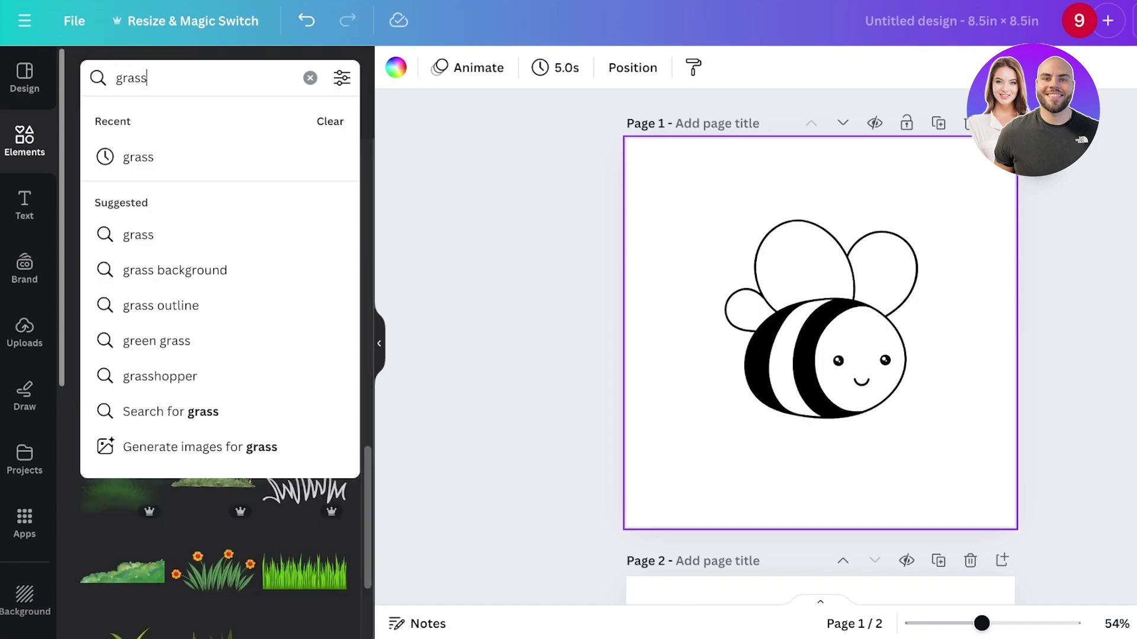
{"action": "type", "text": "outline"}
{"action": "key", "text": "Return"}
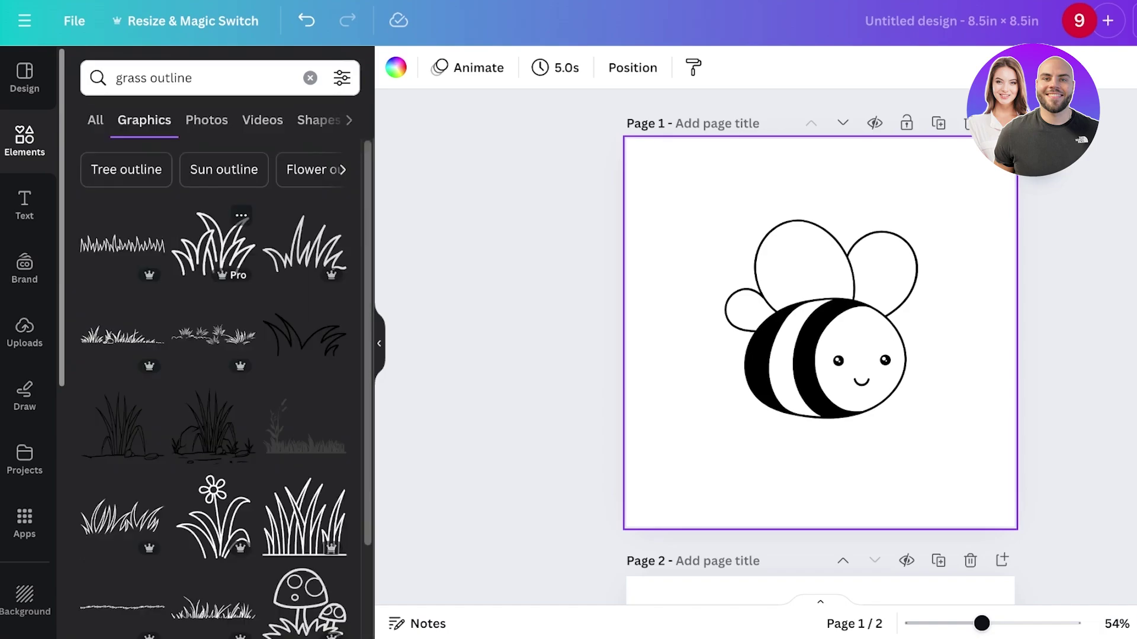
- Place two grass outline clumps in page 1's bottom-left and bottom-right corners
{"action": "left_click", "coordinate": [213, 243]}
{"action": "left_click_drag", "start_coordinate": [817, 323], "coordinate": [674, 468]}
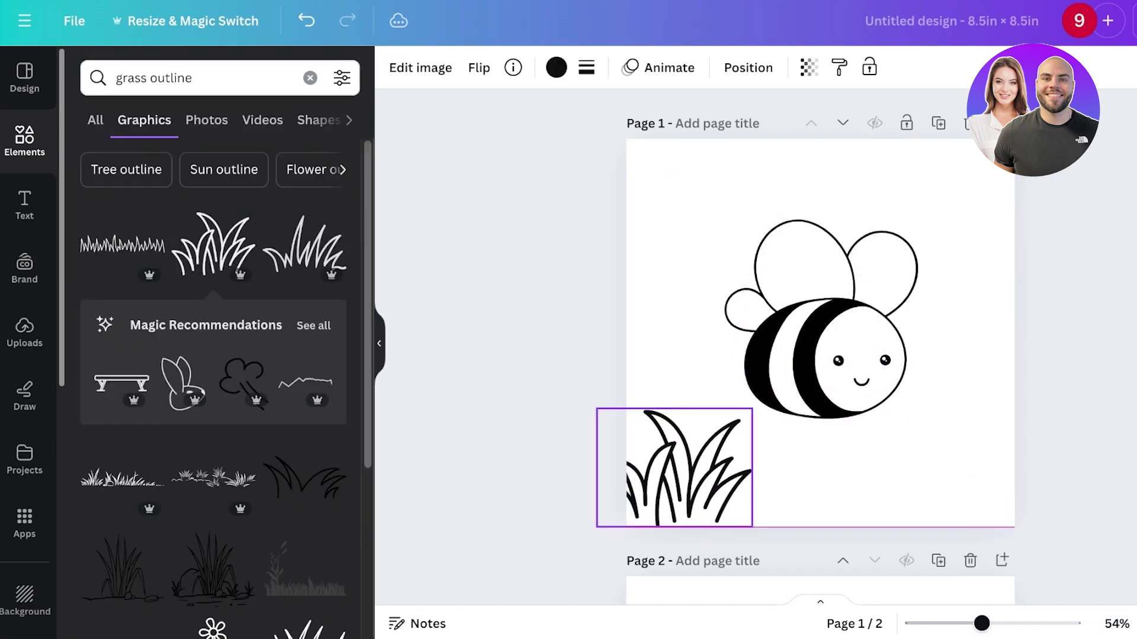
{"action": "left_click", "coordinate": [305, 242]}
{"action": "left_click_drag", "start_coordinate": [817, 322], "coordinate": [971, 491]}
{"action": "left_click_drag", "start_coordinate": [681, 468], "coordinate": [684, 487]}
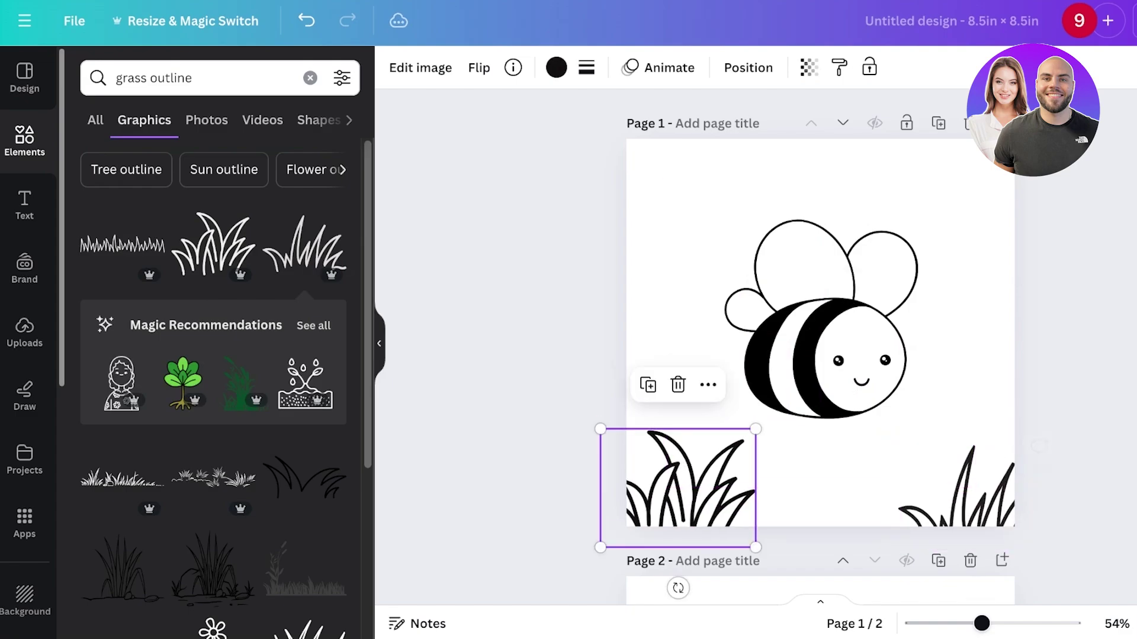
{"action": "left_click_drag", "start_coordinate": [959, 486], "coordinate": [949, 464]}
- Search 'sky outline', try a cloud group at the top right, then delete it
{"action": "scroll", "coordinate": [213, 409], "scroll_direction": "down", "scroll_amount": 3}
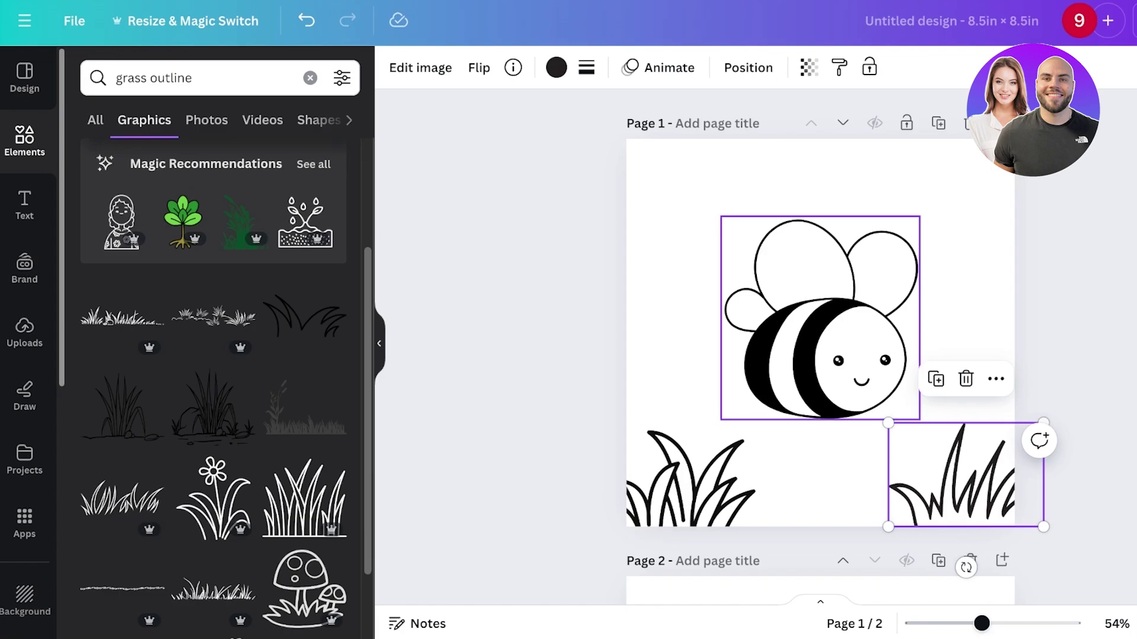
{"action": "left_click", "coordinate": [207, 120]}
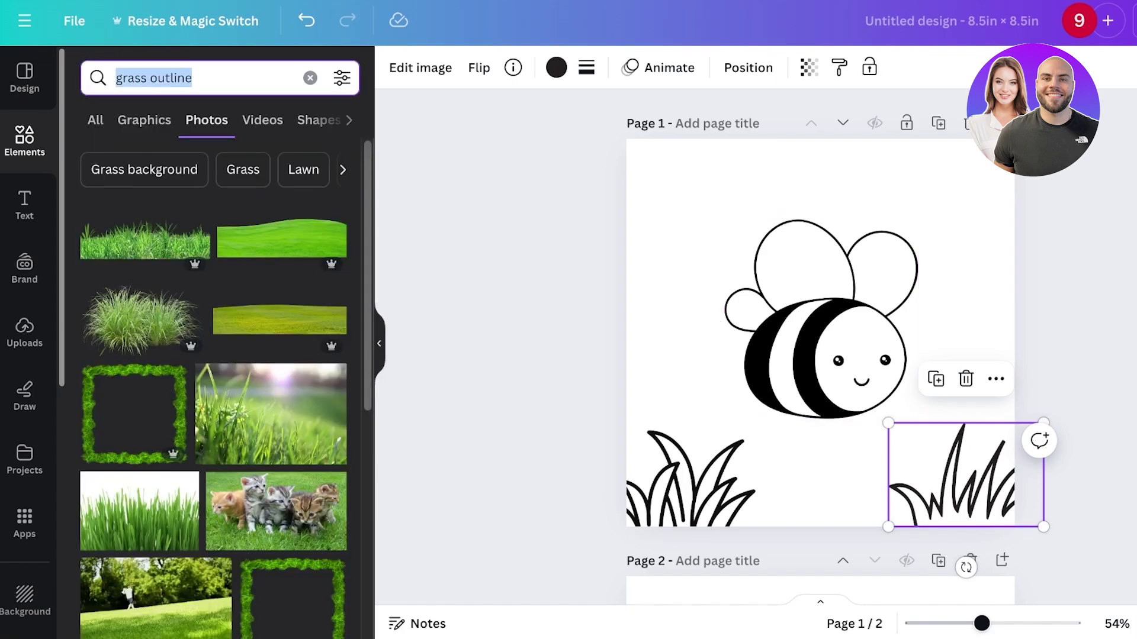
{"action": "type", "text": "sky outline"}
{"action": "key", "text": "Return"}
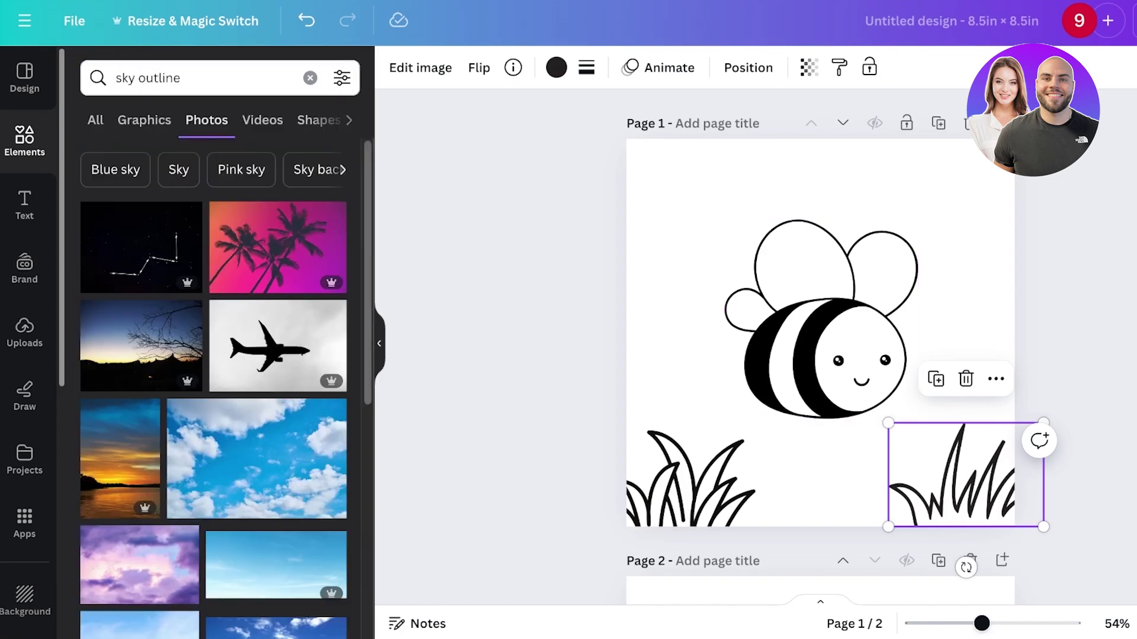
{"action": "left_click", "coordinate": [144, 119]}
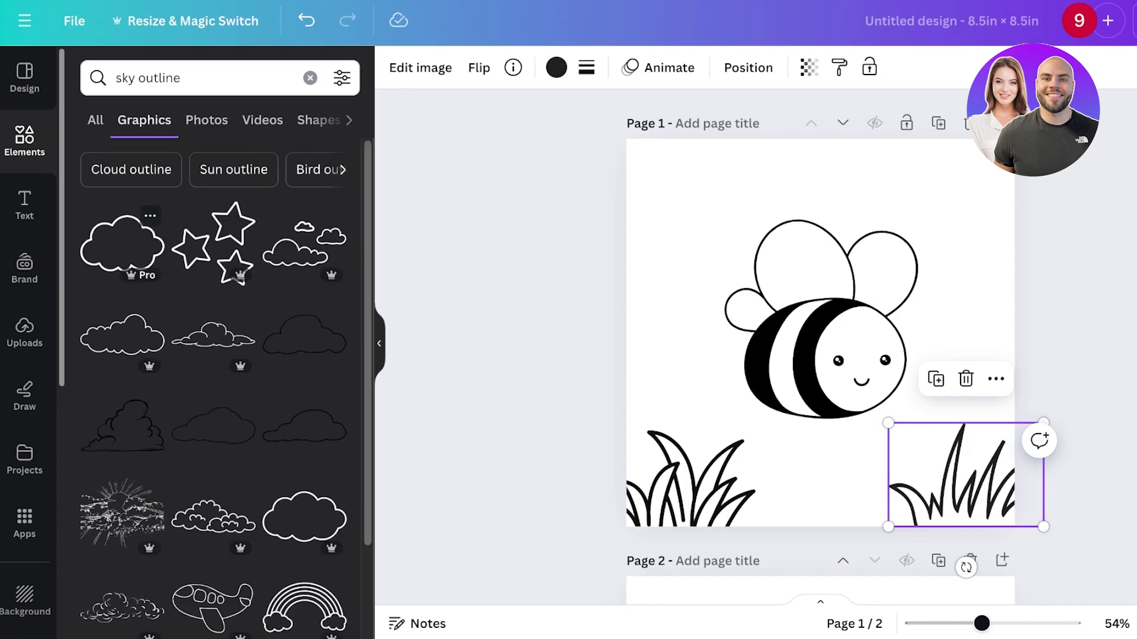
{"action": "left_click", "coordinate": [304, 243]}
{"action": "left_click_drag", "start_coordinate": [820, 320], "coordinate": [928, 188]}
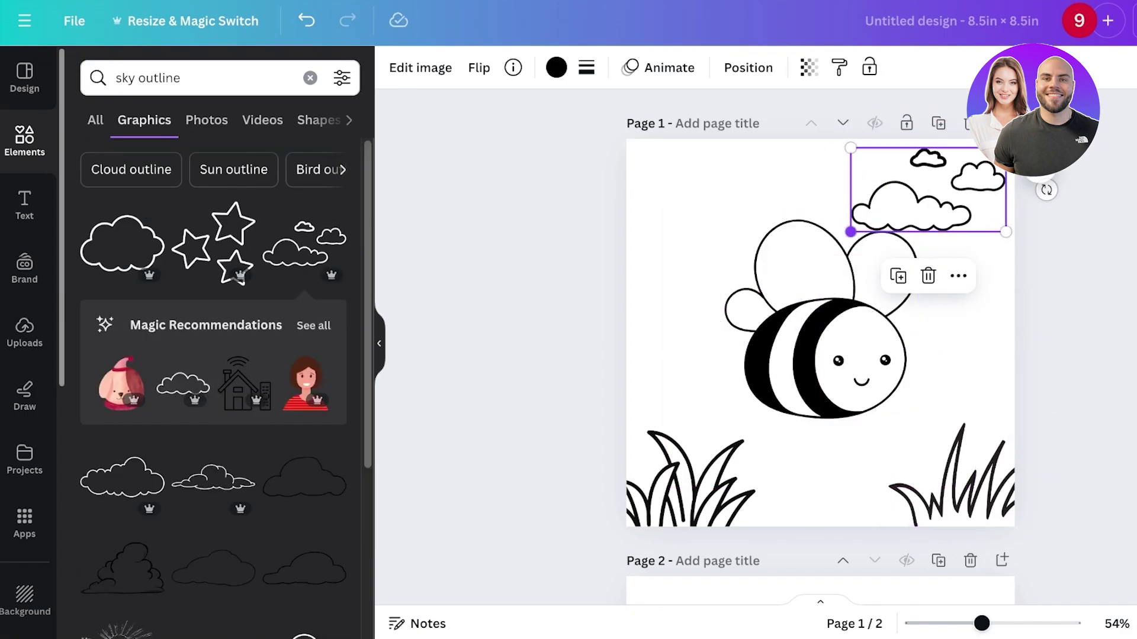
{"action": "left_click_drag", "start_coordinate": [852, 229], "coordinate": [884, 214]}
{"action": "key", "text": "Delete"}
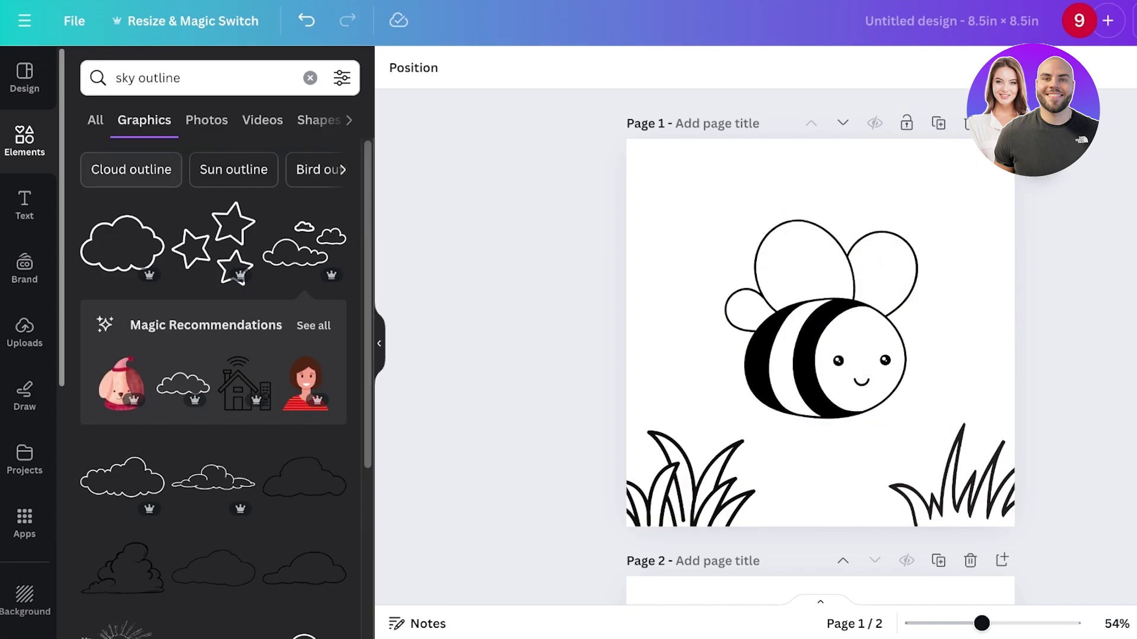
- Search Elements for 'plant outline' graphics
{"action": "left_click", "coordinate": [310, 78]}
{"action": "type", "text": "plant "}
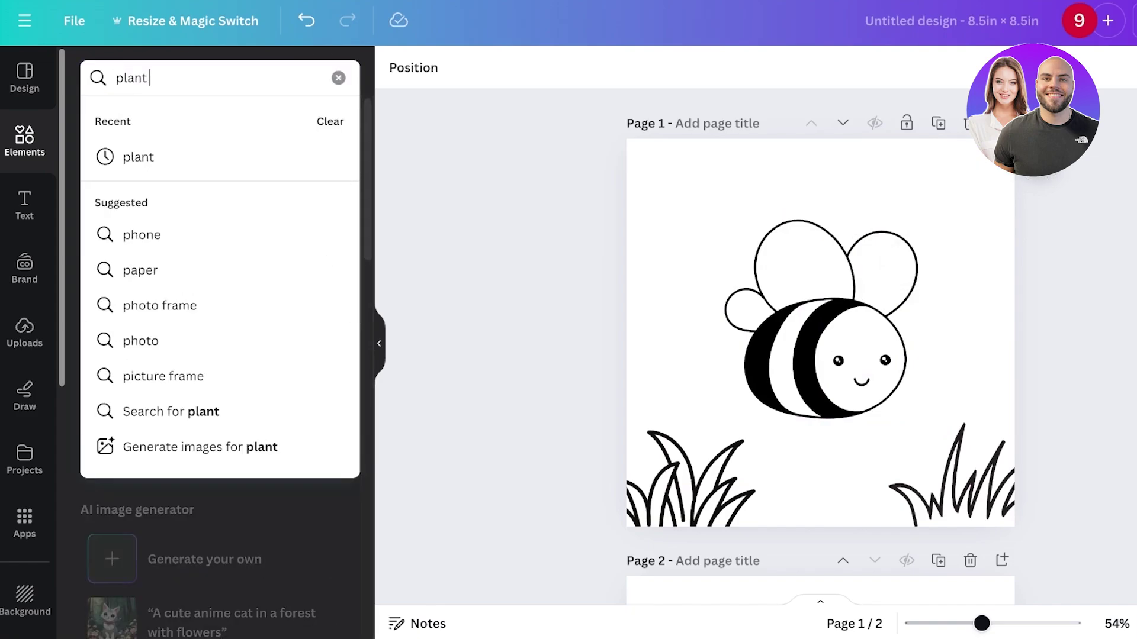
{"action": "type", "text": "outline"}
{"action": "key", "text": "Return"}
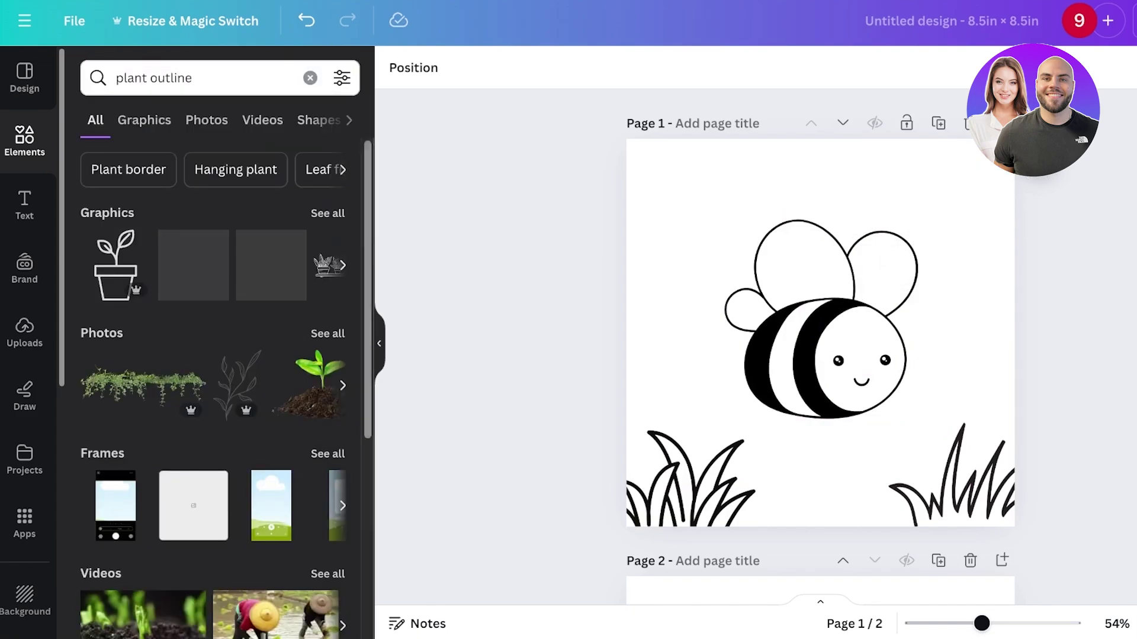
{"action": "left_click", "coordinate": [328, 213]}
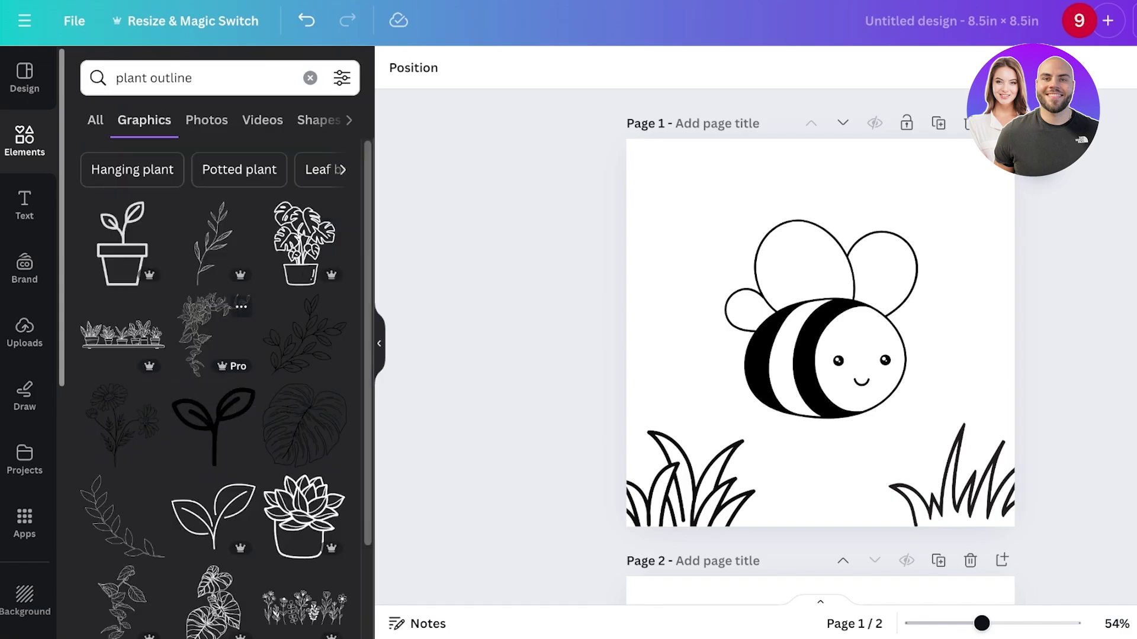
{"action": "scroll", "coordinate": [213, 384], "scroll_direction": "down", "scroll_amount": 5}
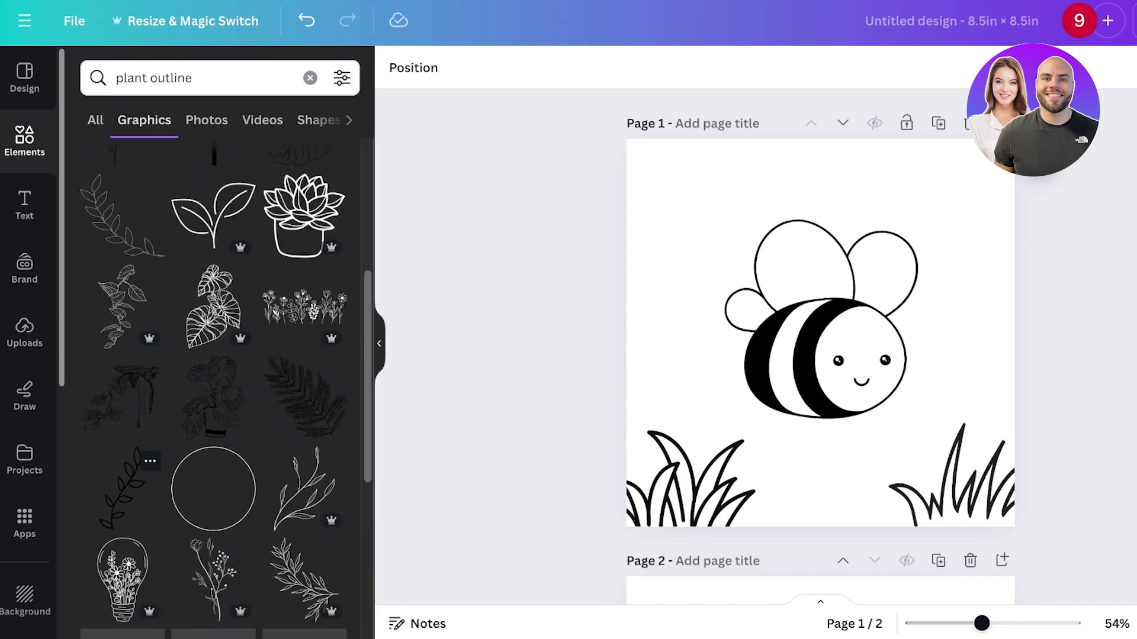
{"action": "scroll", "coordinate": [213, 385], "scroll_direction": "down", "scroll_amount": 4}
{"action": "scroll", "coordinate": [213, 385], "scroll_direction": "up", "scroll_amount": 1}
- Add a potted monstera and enlarge it along page 1's right edge beside the bee
{"action": "left_click", "coordinate": [213, 216]}
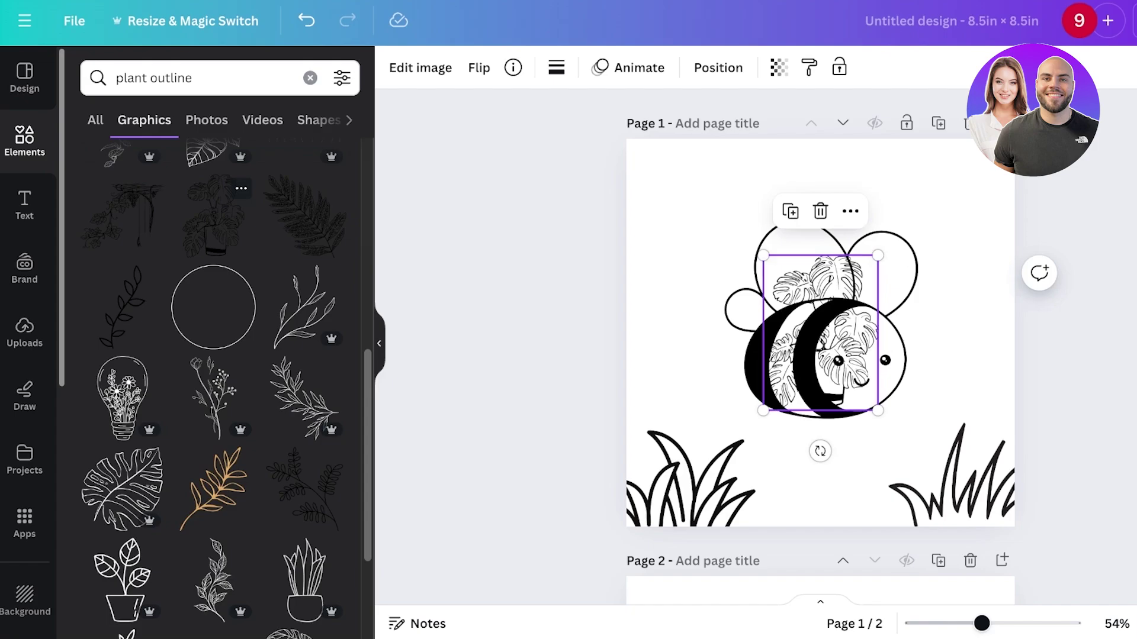
{"action": "left_click_drag", "start_coordinate": [812, 330], "coordinate": [976, 410]}
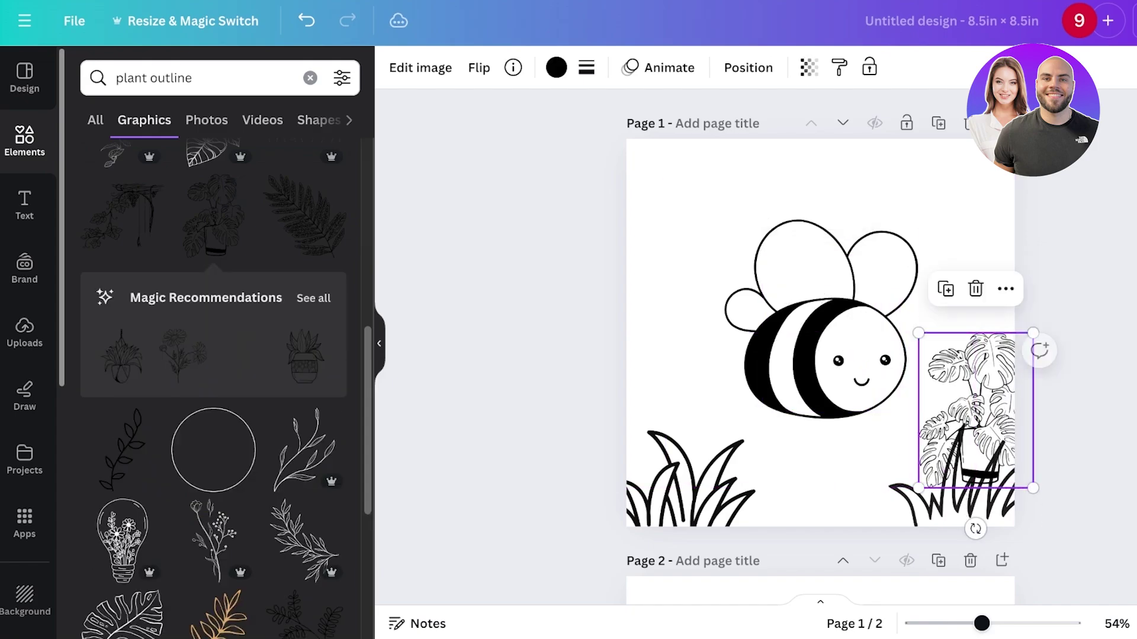
{"action": "left_click_drag", "start_coordinate": [918, 333], "coordinate": [967, 312]}
{"action": "left_click_drag", "start_coordinate": [770, 356], "coordinate": [758, 330]}
{"action": "left_click", "coordinate": [923, 266]}
{"action": "key", "text": "Escape"}
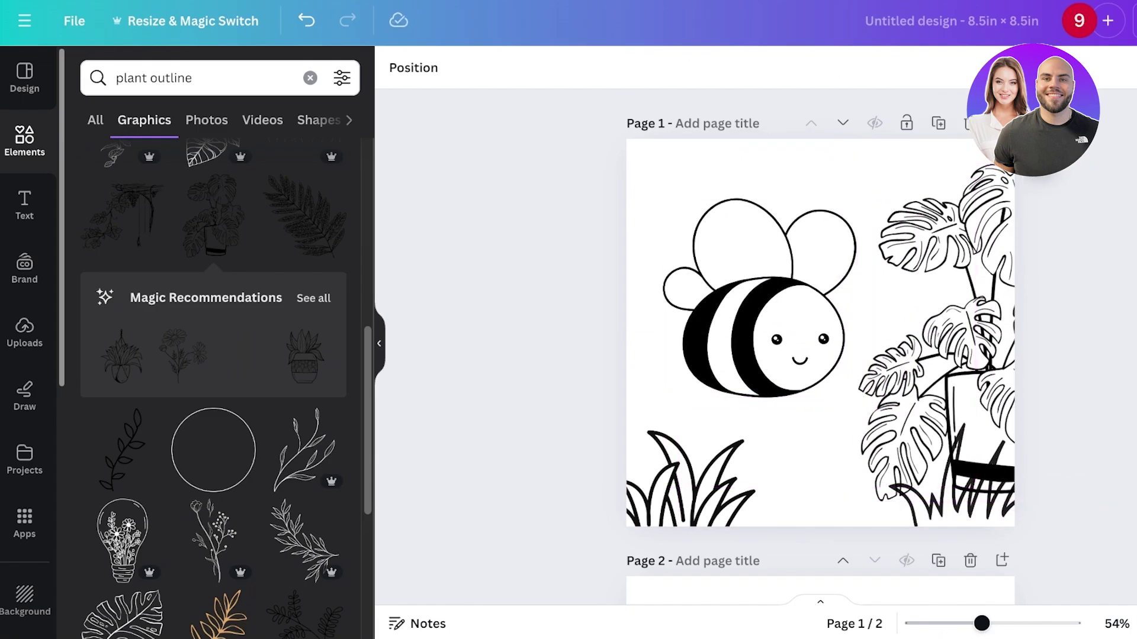
{"action": "scroll", "coordinate": [820, 331], "scroll_direction": "down", "scroll_amount": 7}
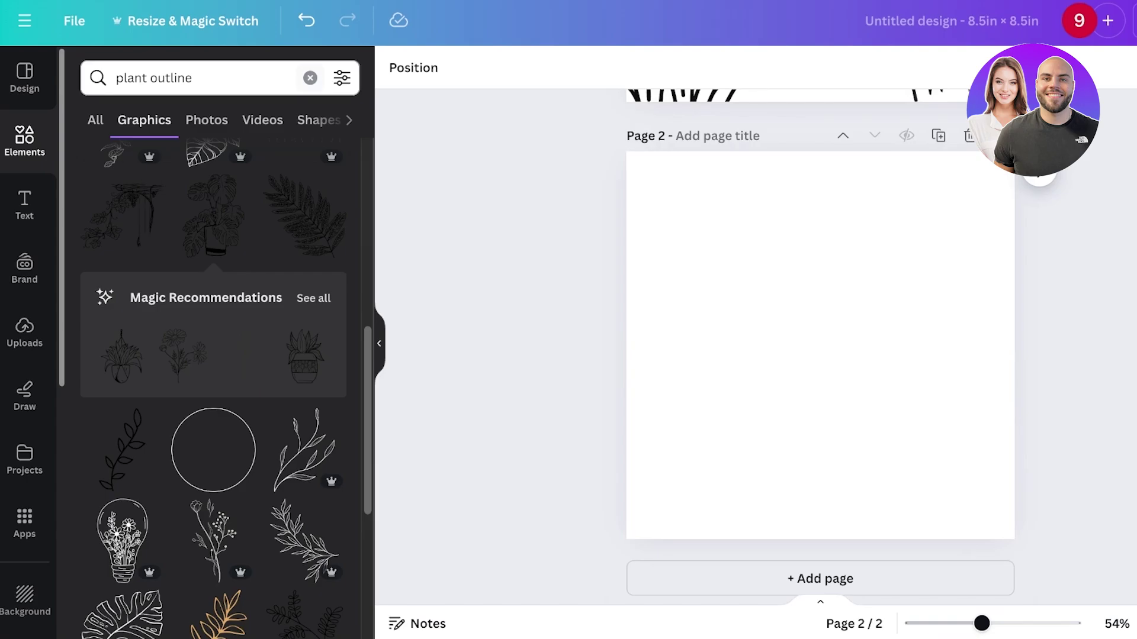
- Search 'cute outline' graphics, duplicate page 2, and replace page 3's yak with a dinosaur outline
{"action": "left_click", "coordinate": [310, 78]}
{"action": "type", "text": "cu"}
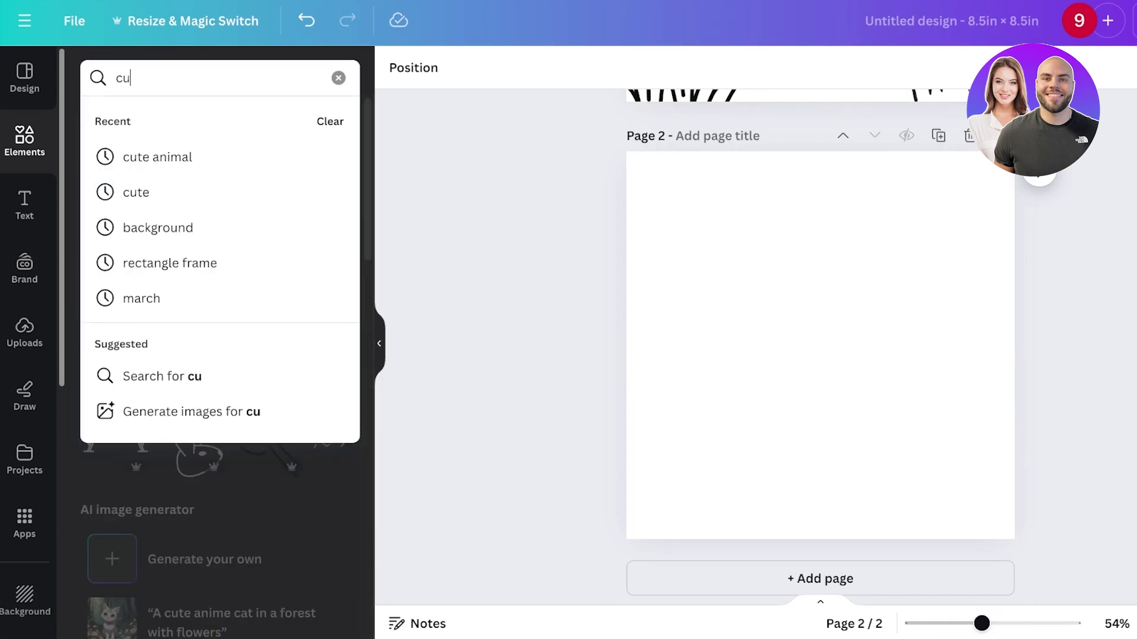
{"action": "type", "text": "te outline"}
{"action": "key", "text": "Return"}
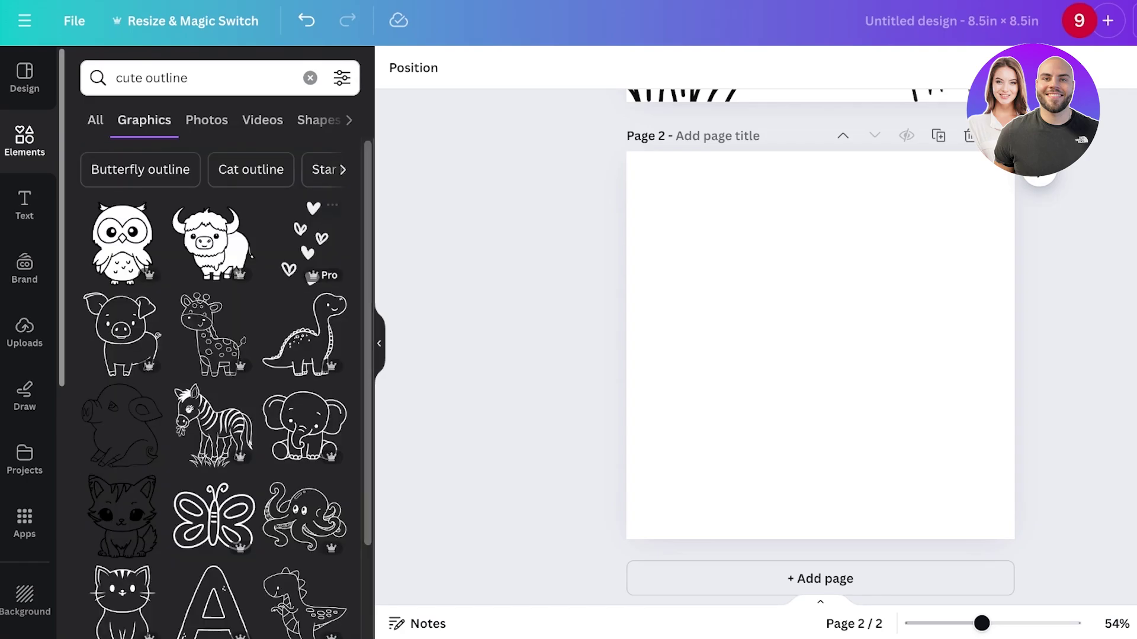
{"action": "left_click", "coordinate": [212, 242]}
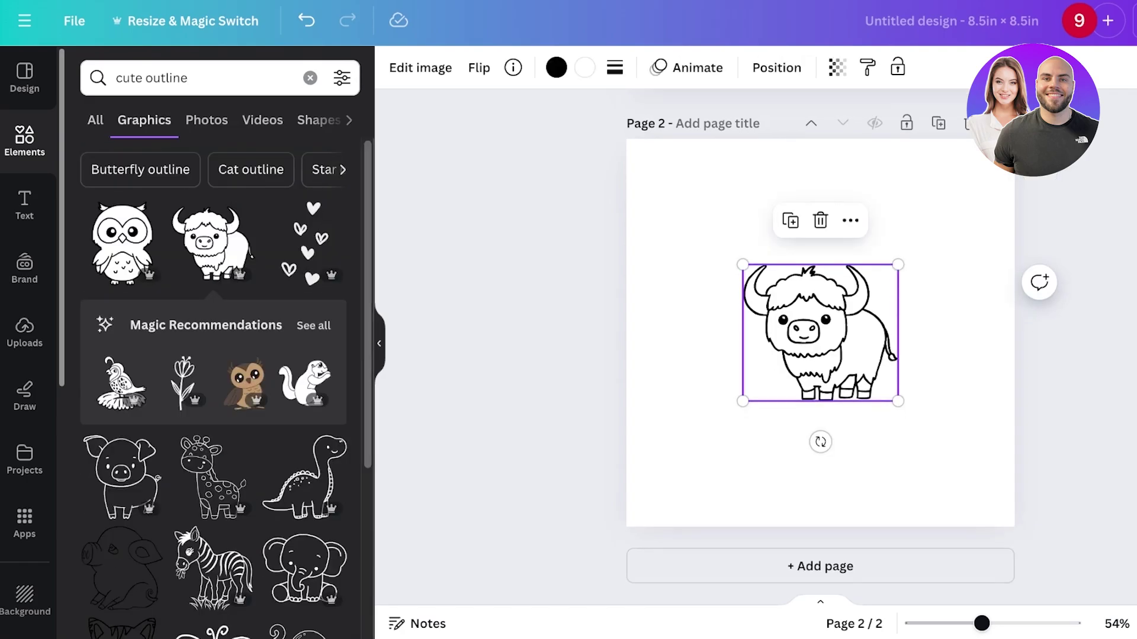
{"action": "left_click", "coordinate": [938, 135]}
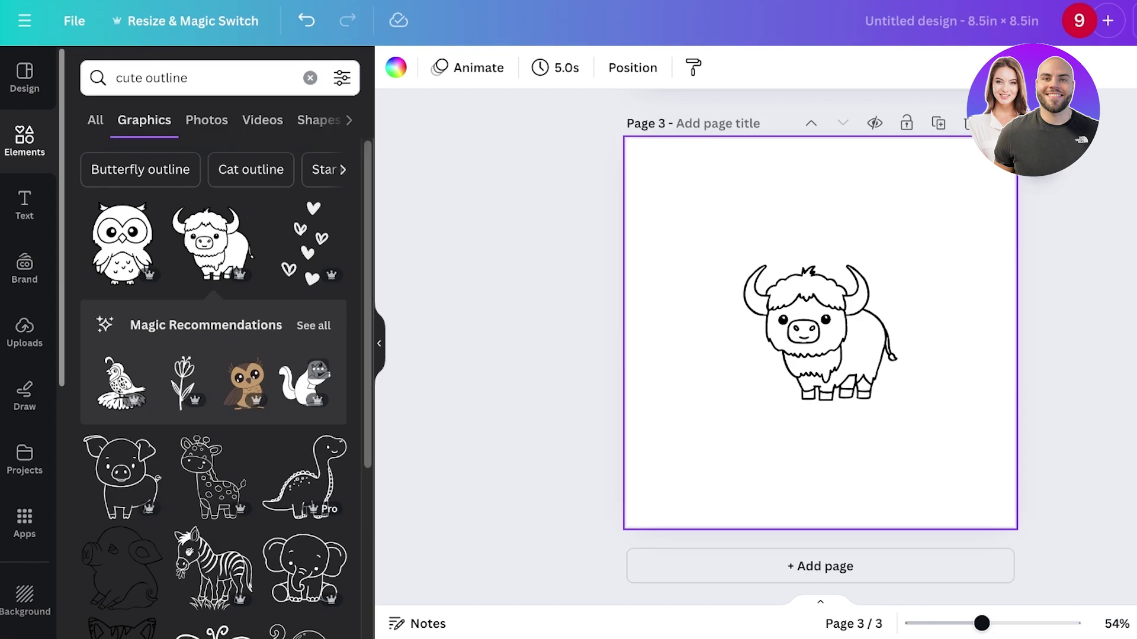
{"action": "left_click_drag", "start_coordinate": [820, 331], "coordinate": [897, 441]}
{"action": "key", "text": "Delete"}
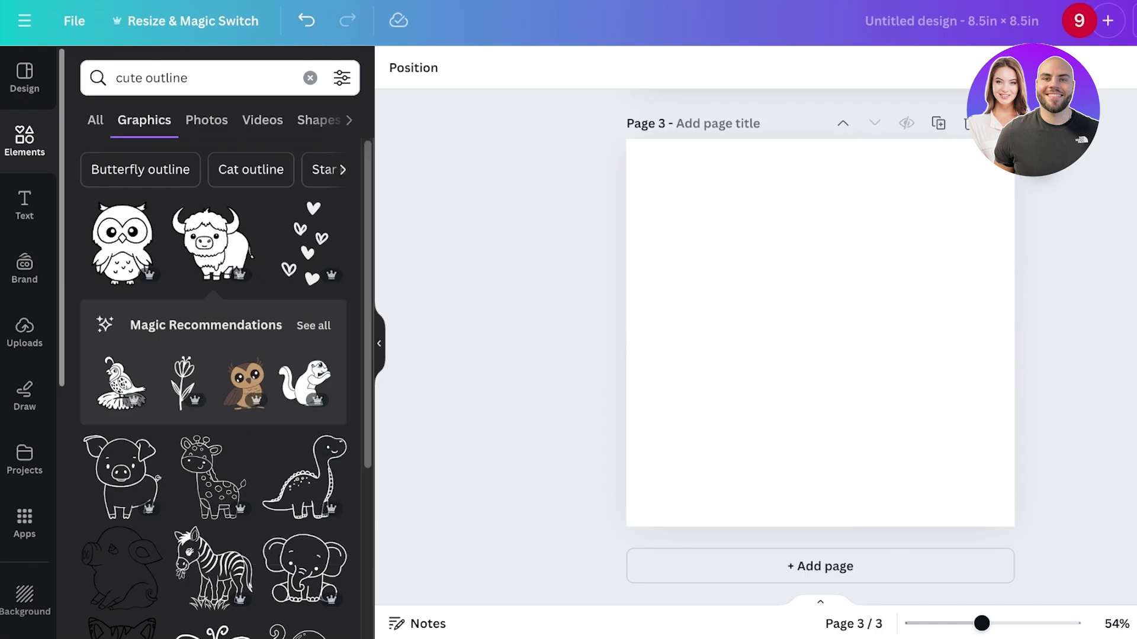
{"action": "left_click", "coordinate": [304, 477]}
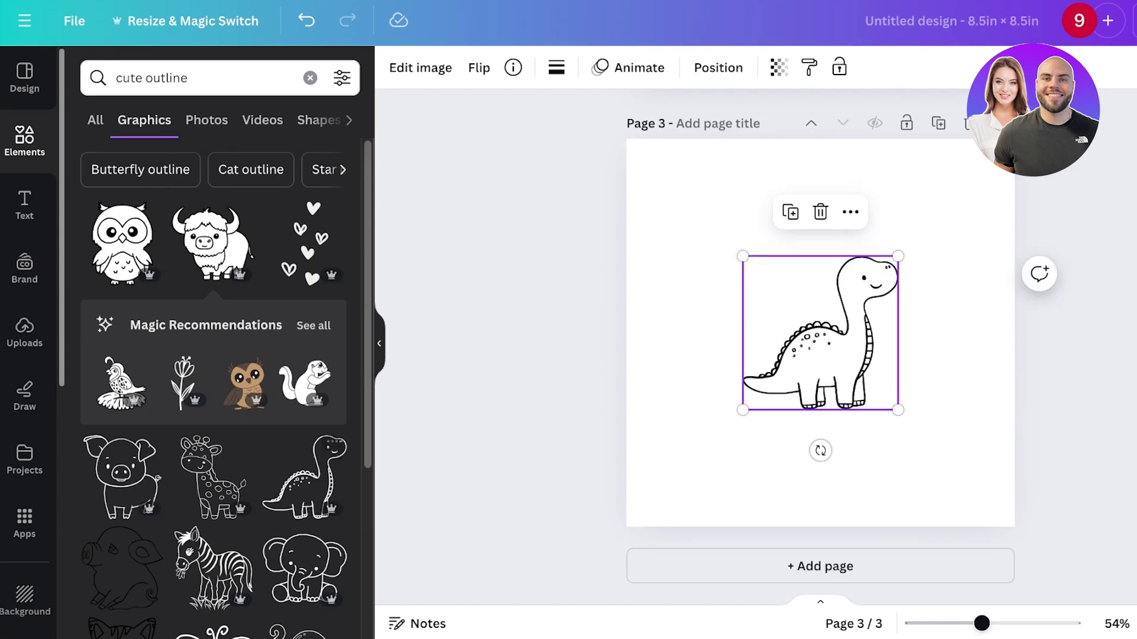
- Add new pages with the puppies, dog and koala outlines on pages 5, 6 and 7
{"action": "key", "text": "ctrl+Return"}
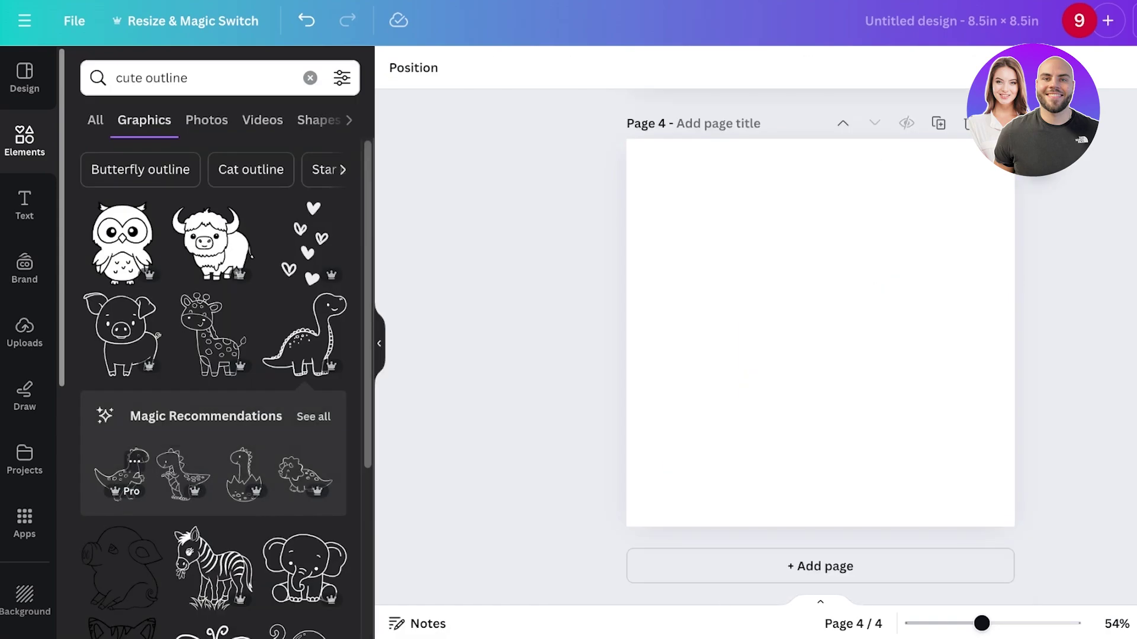
{"action": "key", "text": "ctrl+Return"}
{"action": "scroll", "coordinate": [195, 473], "scroll_direction": "down", "scroll_amount": 4}
{"action": "left_click", "coordinate": [213, 580]}
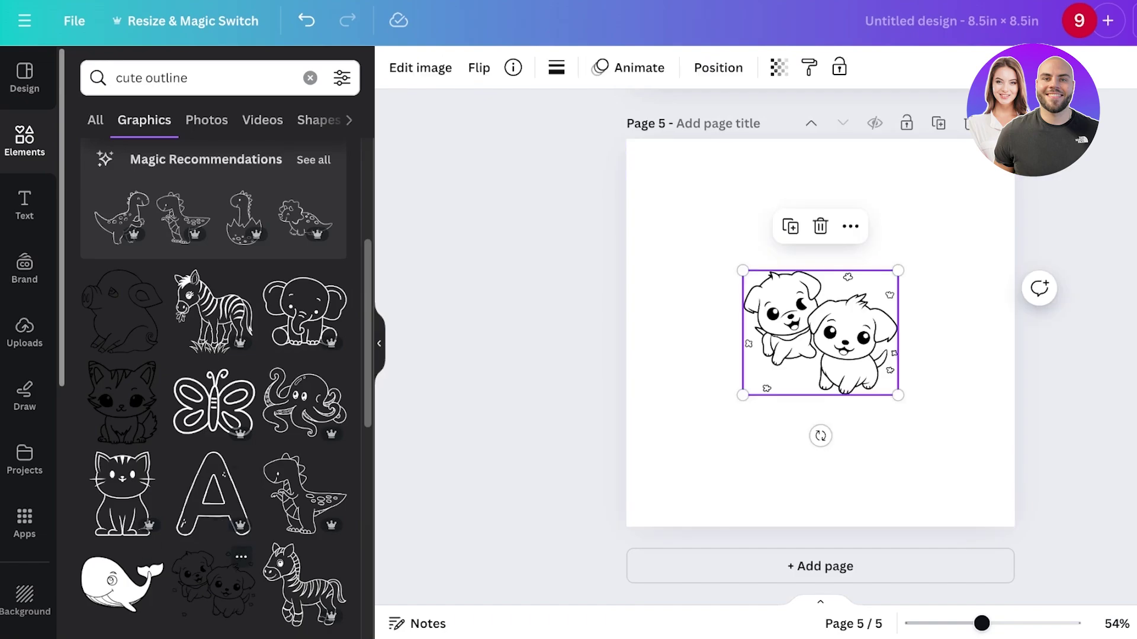
{"action": "key", "text": "ctrl+Return"}
{"action": "scroll", "coordinate": [214, 385], "scroll_direction": "down", "scroll_amount": 3}
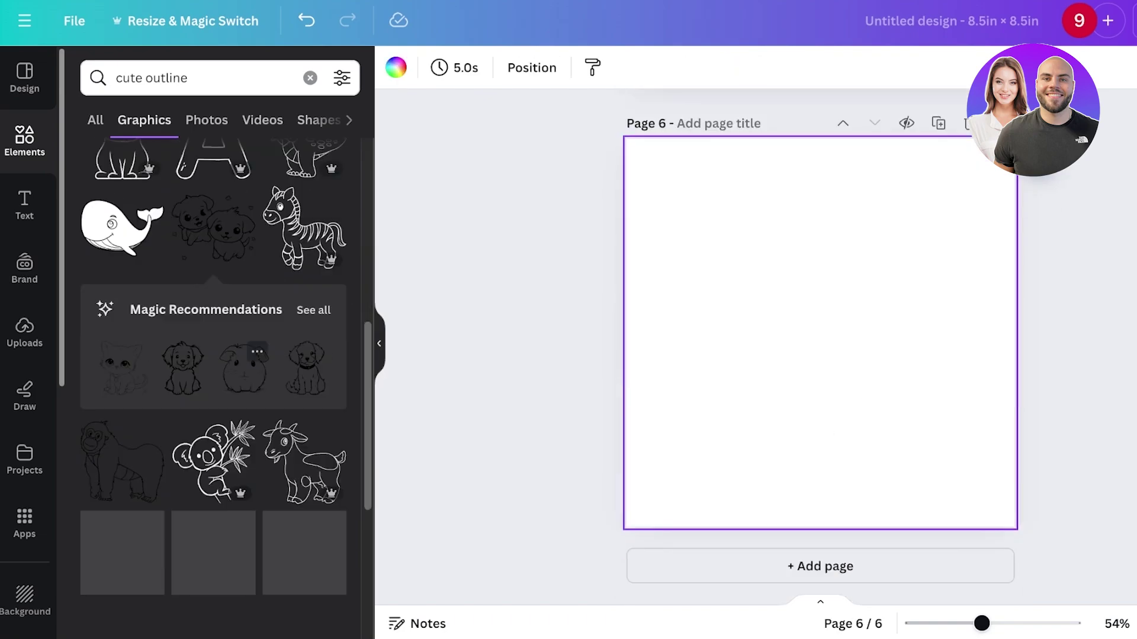
{"action": "left_click", "coordinate": [201, 355]}
{"action": "key", "text": "Escape"}
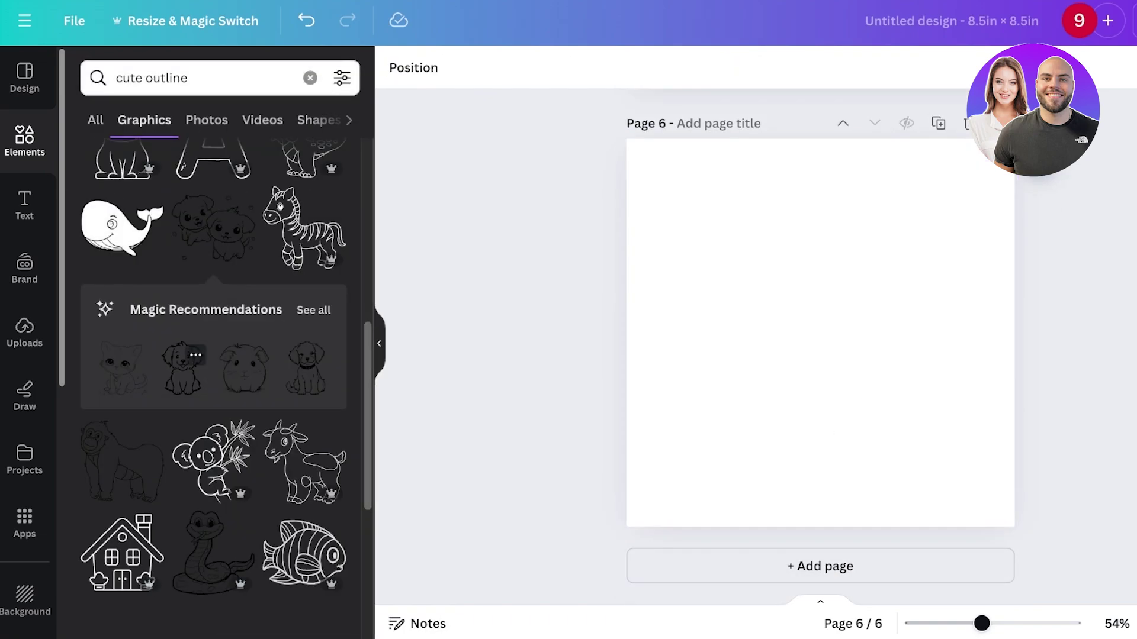
{"action": "left_click", "coordinate": [190, 361]}
{"action": "key", "text": "ctrl+Return"}
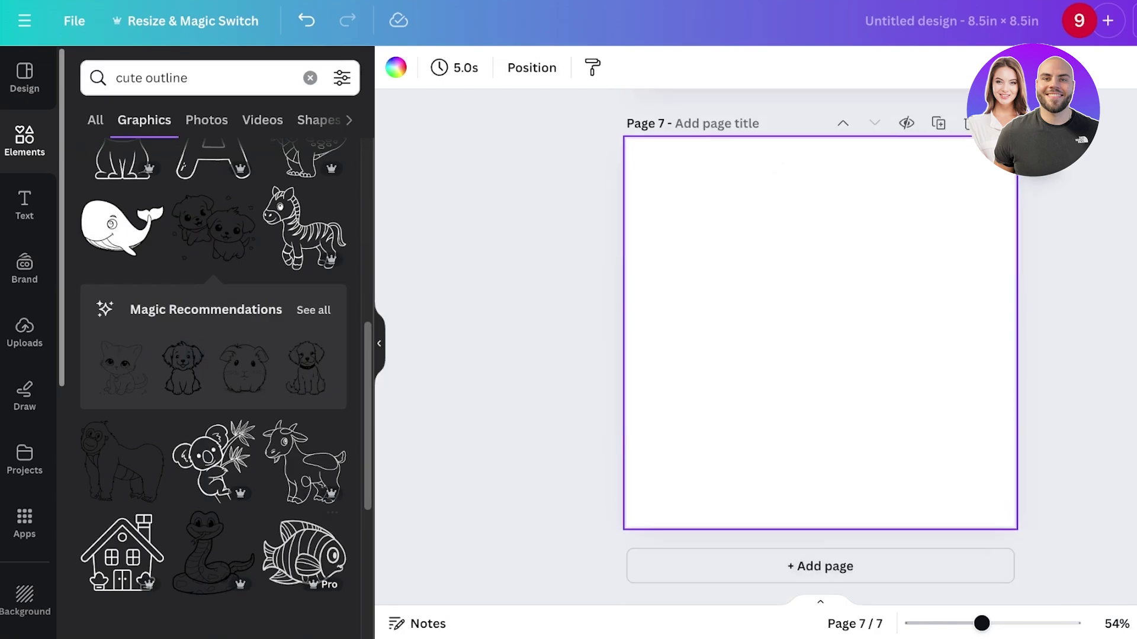
{"action": "left_click", "coordinate": [213, 462]}
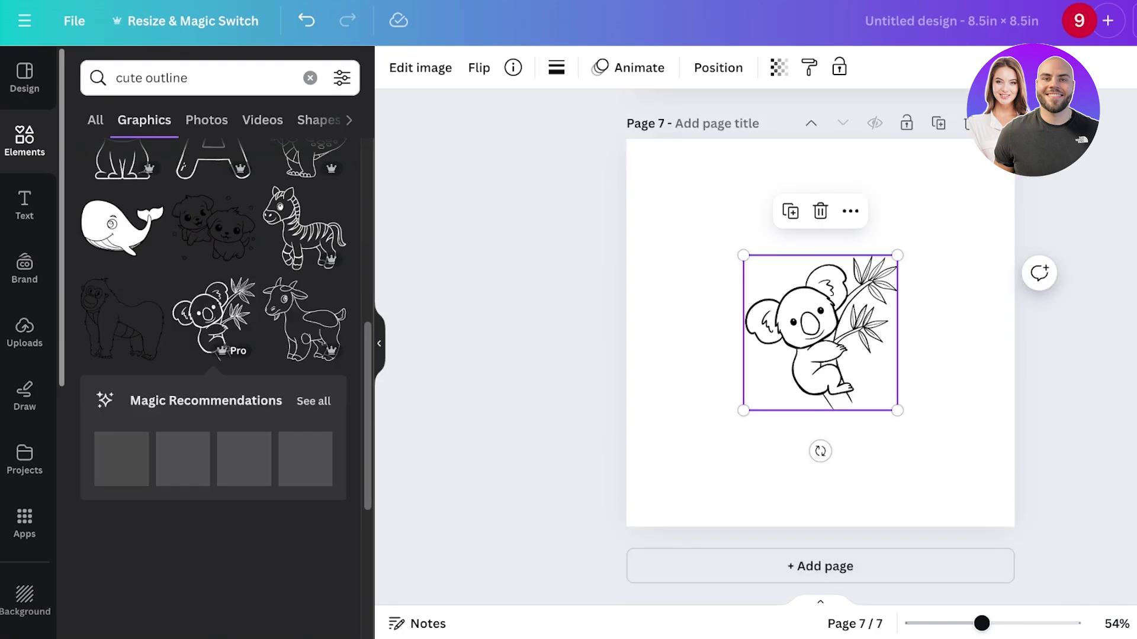
- Search graphics for 'cute girly outline' and add a blank page 8
{"action": "left_click", "coordinate": [145, 78]}
{"action": "type", "text": "girly"}
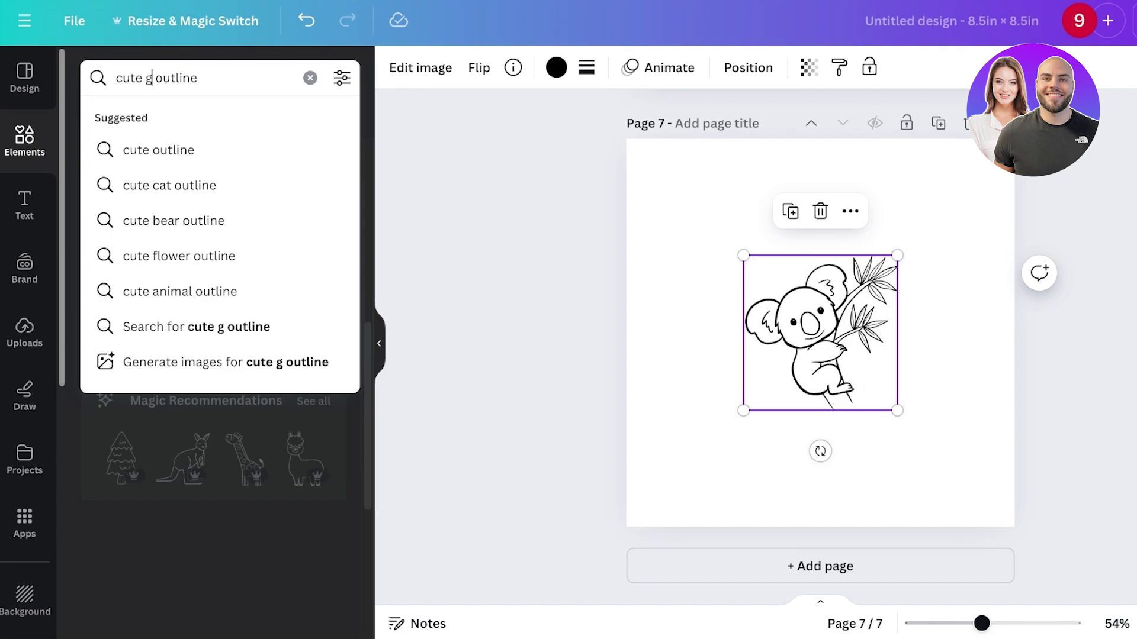
{"action": "key", "text": "Return"}
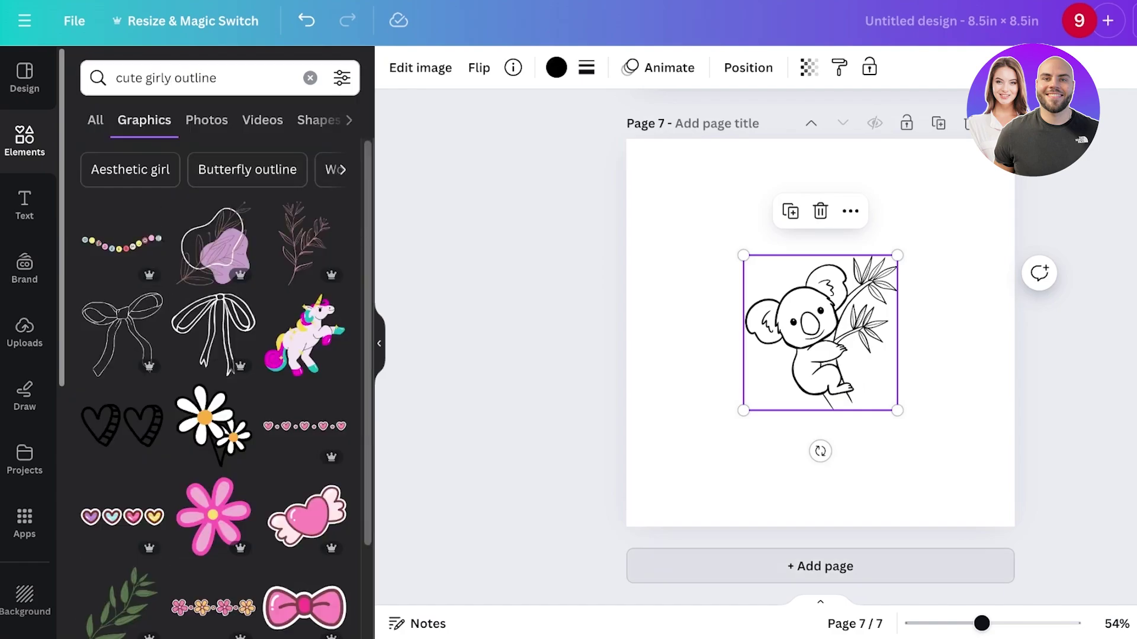
{"action": "key", "text": "ctrl+Return"}
- Place the bow outline on page 8 at the upper right
{"action": "left_click", "coordinate": [122, 334]}
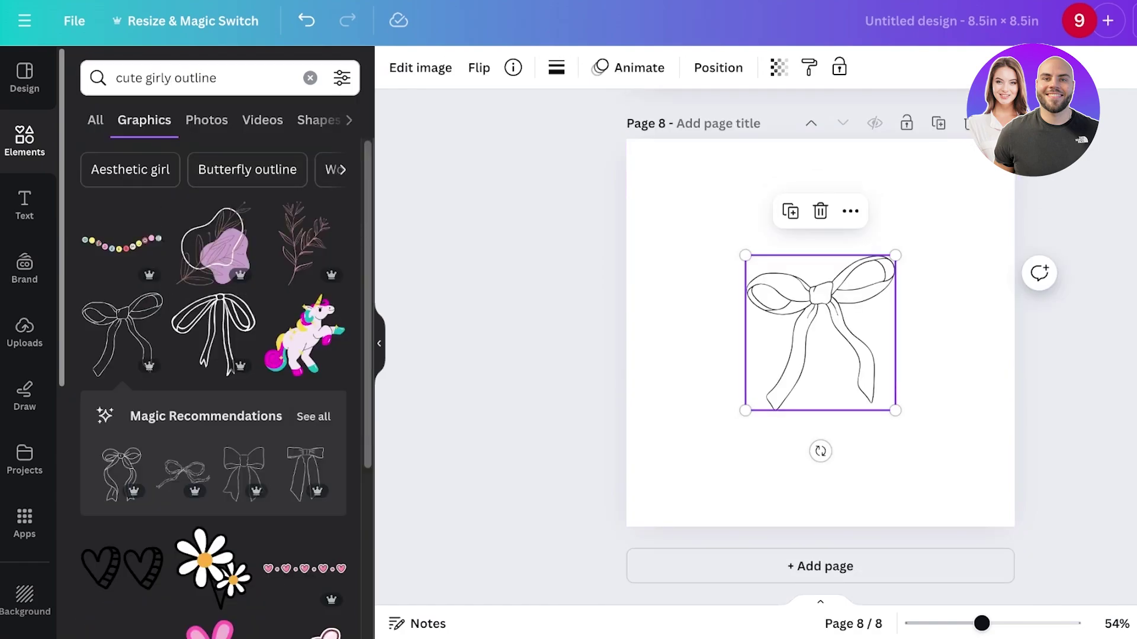
{"action": "scroll", "coordinate": [213, 385], "scroll_direction": "down", "scroll_amount": 3}
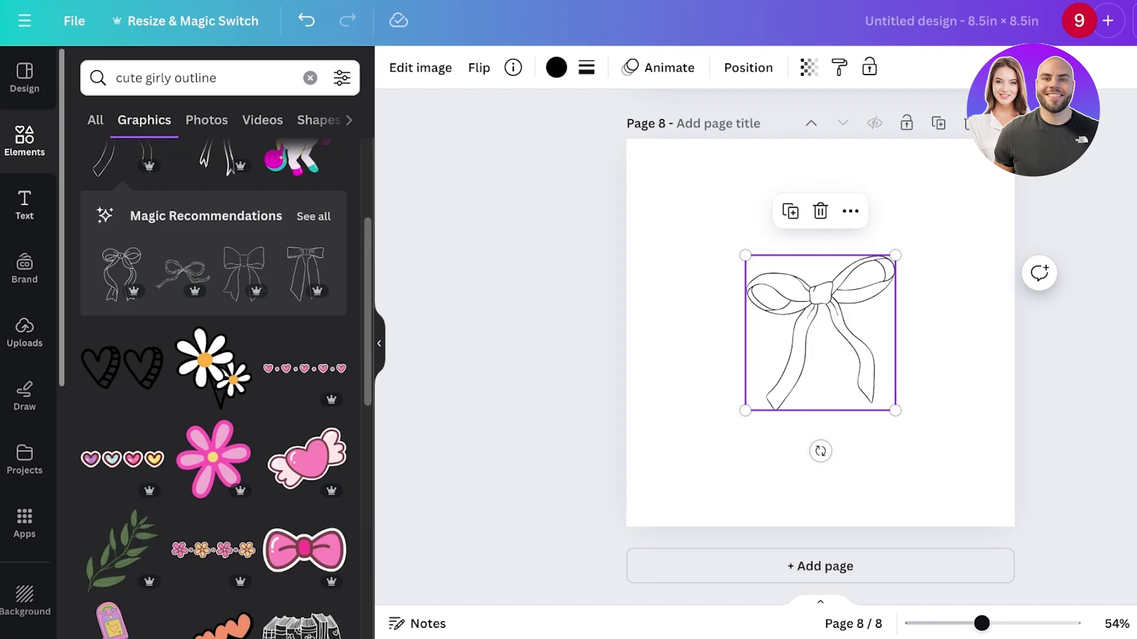
{"action": "left_click", "coordinate": [25, 204]}
{"action": "left_click_drag", "start_coordinate": [820, 332], "coordinate": [895, 256]}
- Add an 'IM JUST A GIRL' heading left of the bow in League Spartan font
{"action": "left_click", "coordinate": [180, 289]}
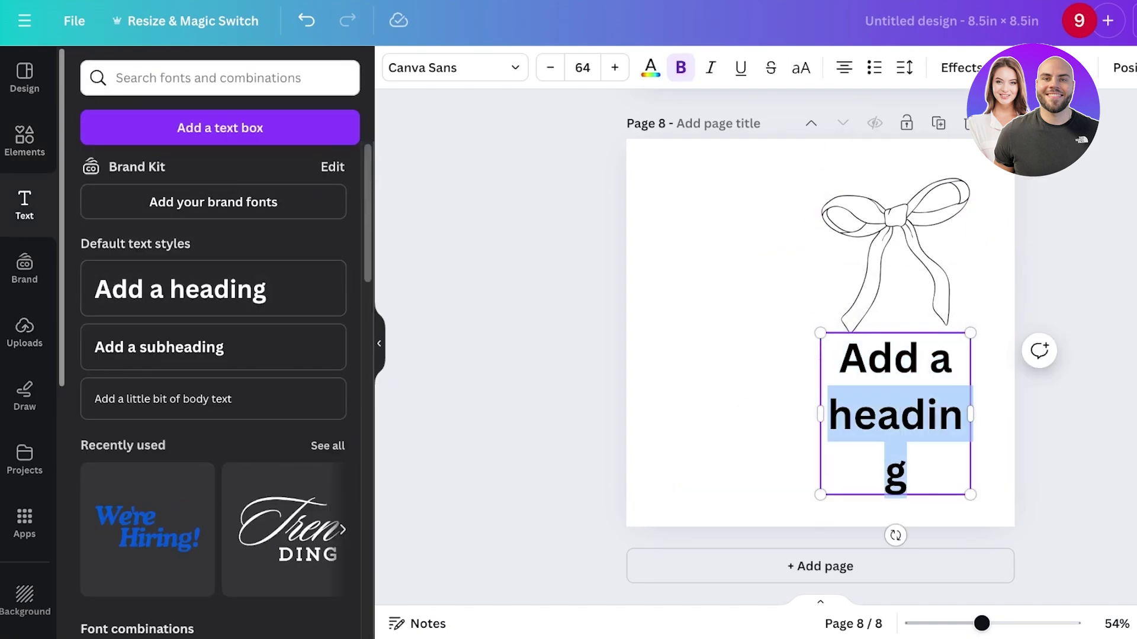
{"action": "type", "text": "IM JUST A GIRL"}
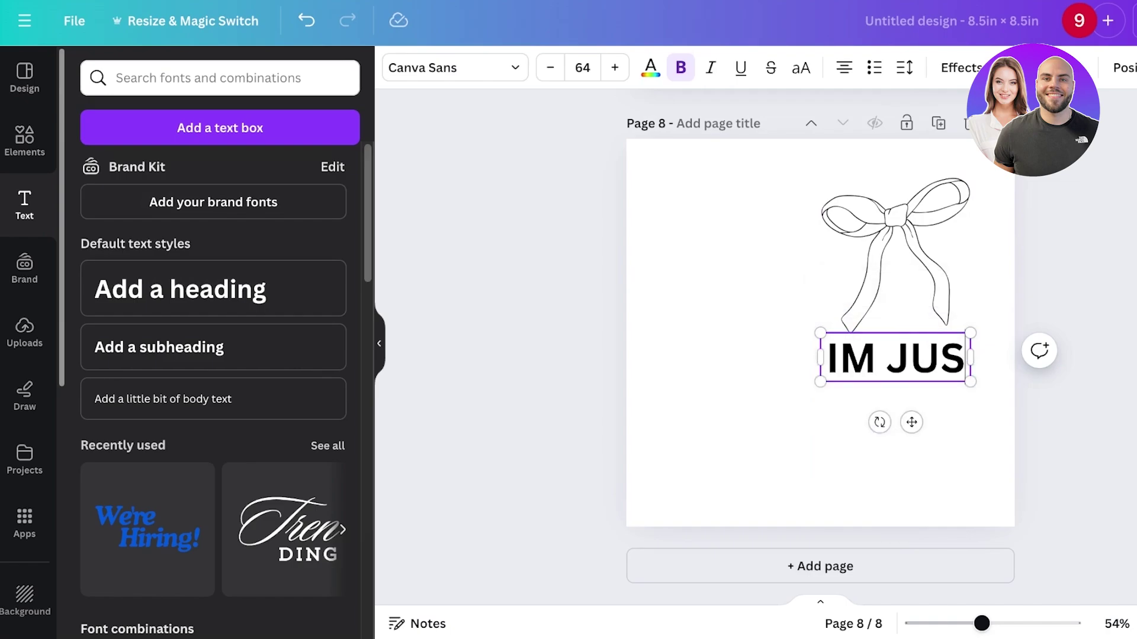
{"action": "left_click", "coordinate": [711, 296]}
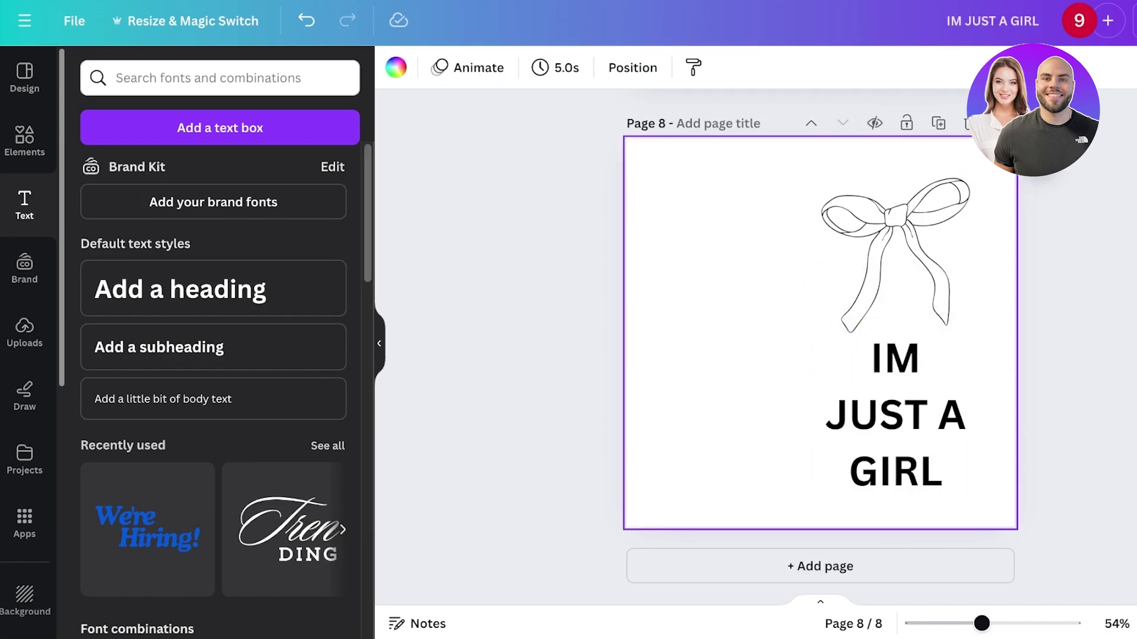
{"action": "left_click_drag", "start_coordinate": [894, 413], "coordinate": [730, 357]}
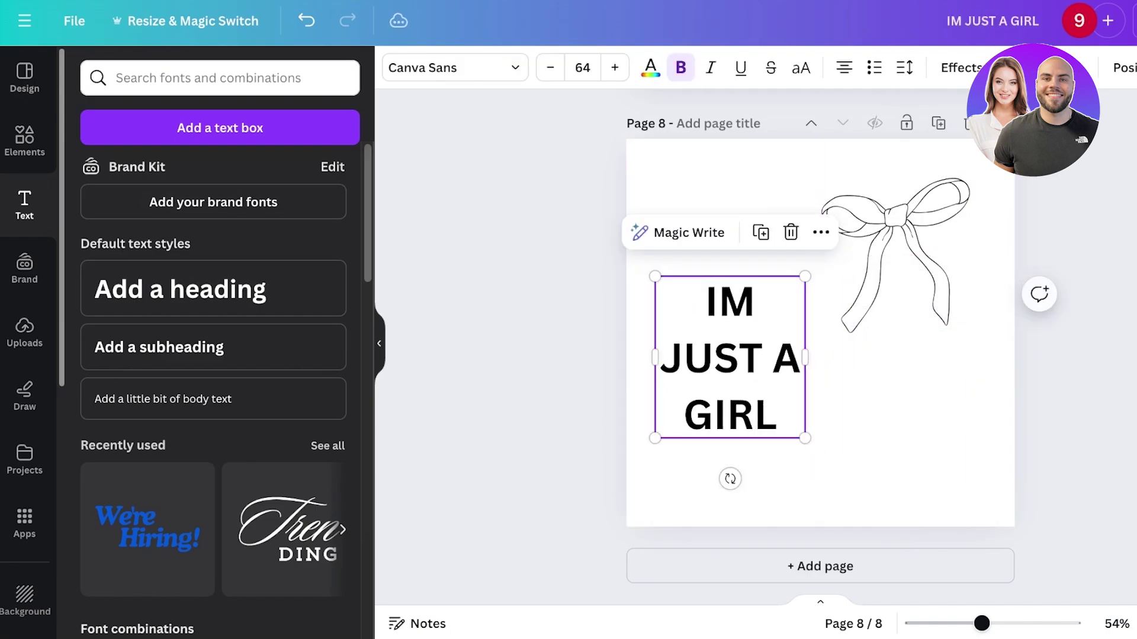
{"action": "left_click", "coordinate": [455, 68]}
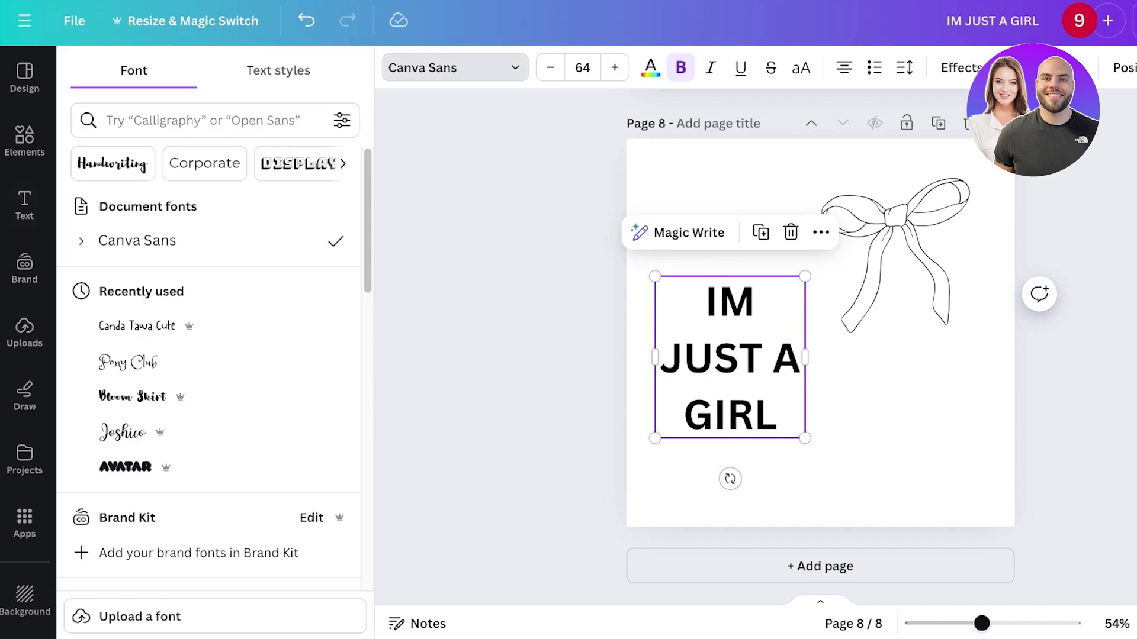
{"action": "left_click", "coordinate": [136, 326]}
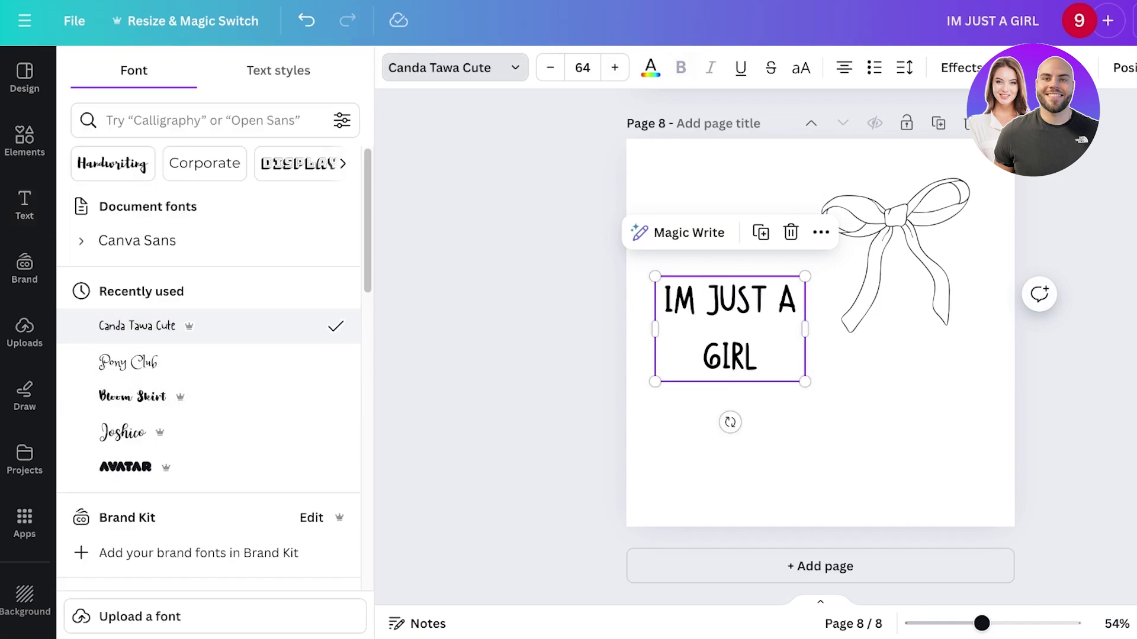
{"action": "scroll", "coordinate": [208, 356], "scroll_direction": "down", "scroll_amount": 5}
{"action": "left_click", "coordinate": [157, 391]}
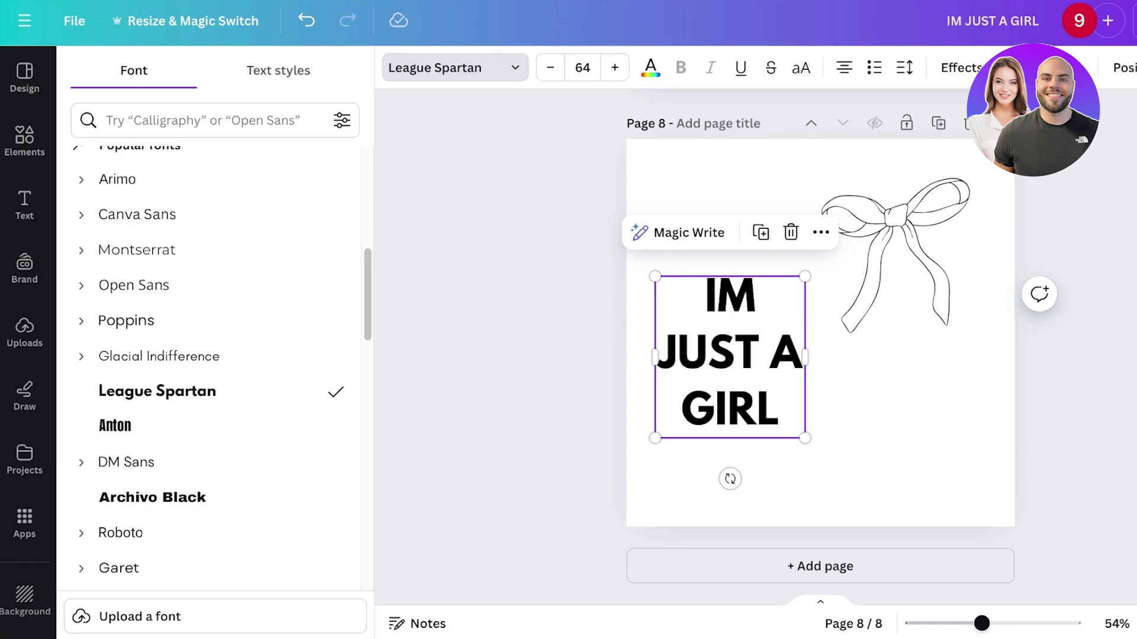
{"action": "key", "text": "Escape"}
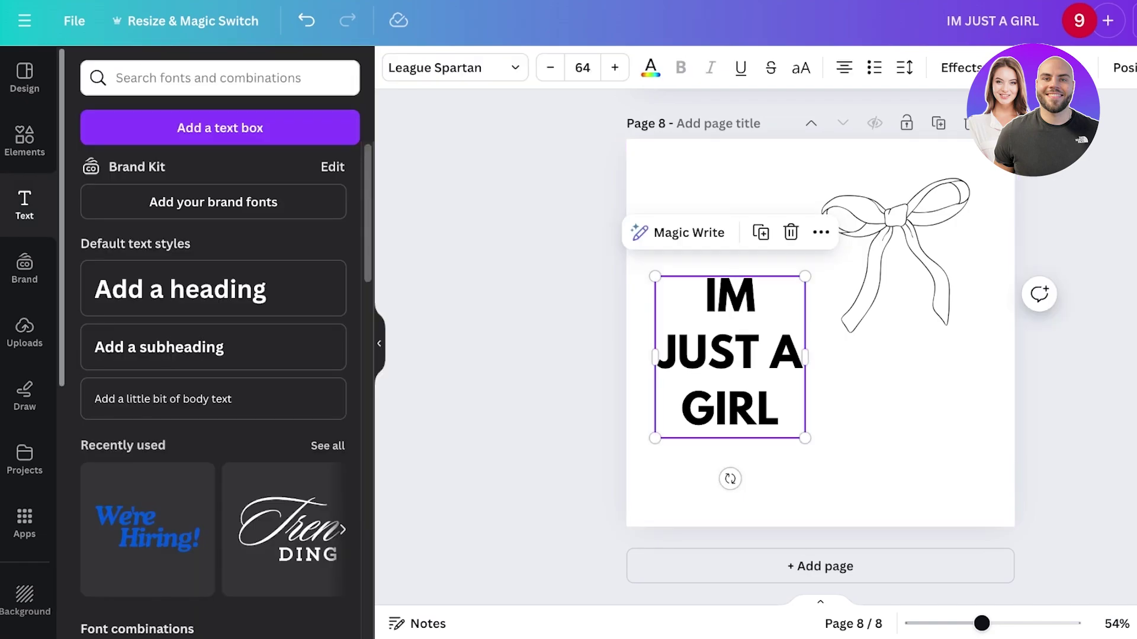
- Give the heading the Hollow text effect with thickness 59
{"action": "left_click", "coordinate": [960, 68]}
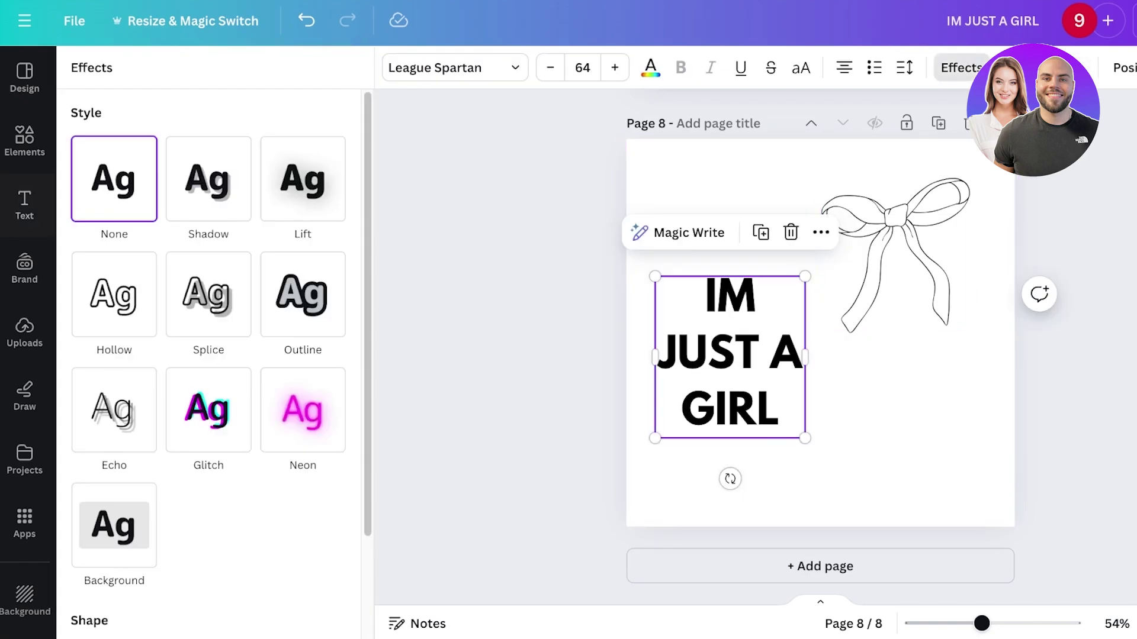
{"action": "left_click", "coordinate": [208, 294]}
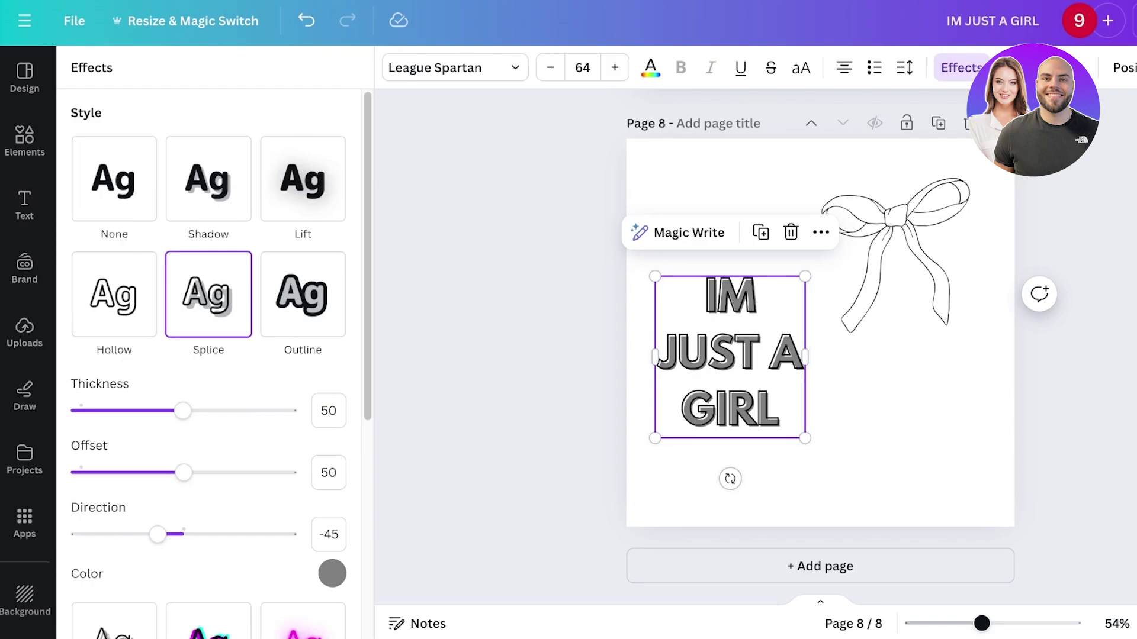
{"action": "left_click", "coordinate": [113, 295]}
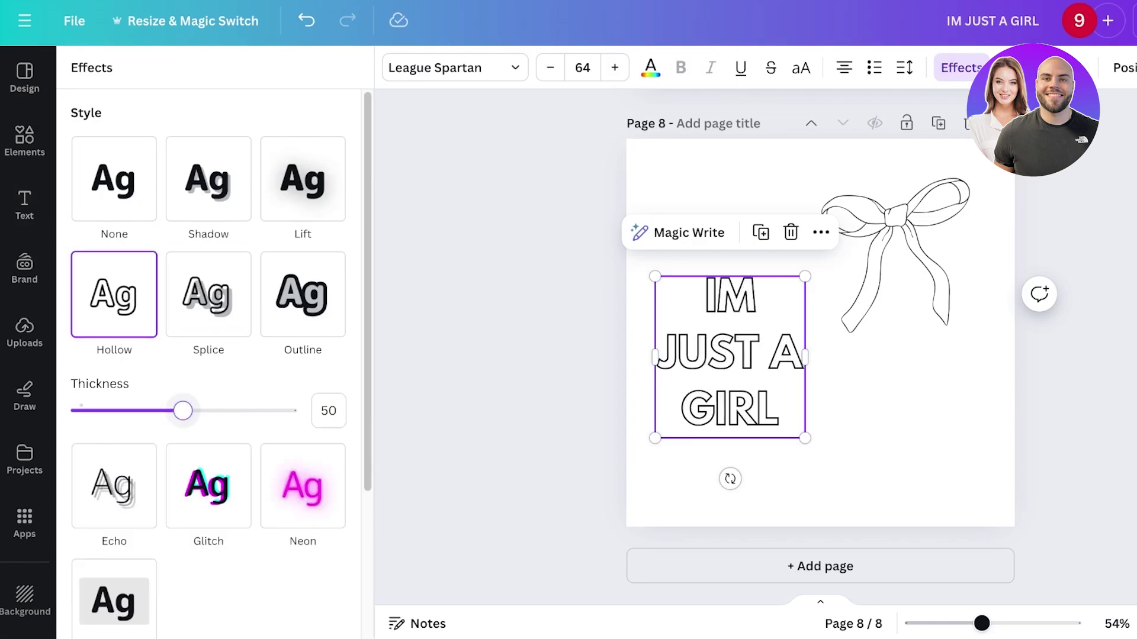
{"action": "mouse_move", "coordinate": [182, 410]}
{"action": "left_mouse_down"}
{"action": "mouse_move", "coordinate": [287, 410]}
{"action": "mouse_move", "coordinate": [165, 411]}
{"action": "mouse_move", "coordinate": [202, 410]}
{"action": "left_mouse_up"}
- Widen the heading onto one centred line and move the bow beneath it, bottom right
{"action": "left_click", "coordinate": [533, 355]}
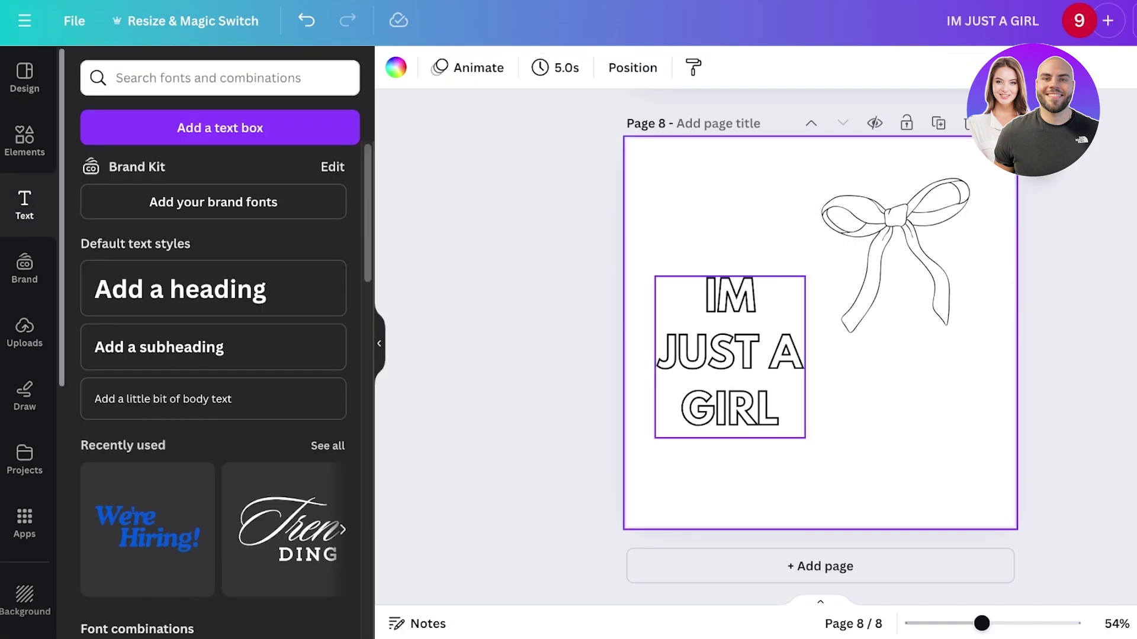
{"action": "left_click_drag", "start_coordinate": [730, 355], "coordinate": [757, 377]}
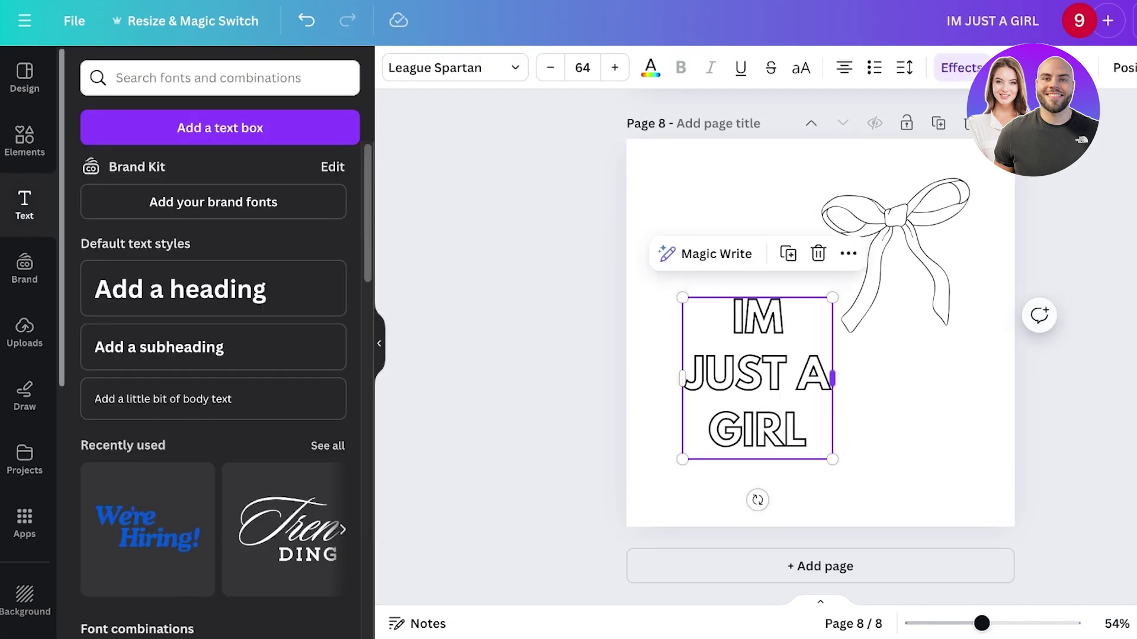
{"action": "left_click_drag", "start_coordinate": [832, 377], "coordinate": [1008, 379]}
{"action": "mouse_move", "coordinate": [947, 319]}
{"action": "left_mouse_down"}
{"action": "mouse_move", "coordinate": [926, 346]}
{"action": "mouse_move", "coordinate": [926, 328]}
{"action": "left_mouse_up"}
{"action": "left_click", "coordinate": [888, 248]}
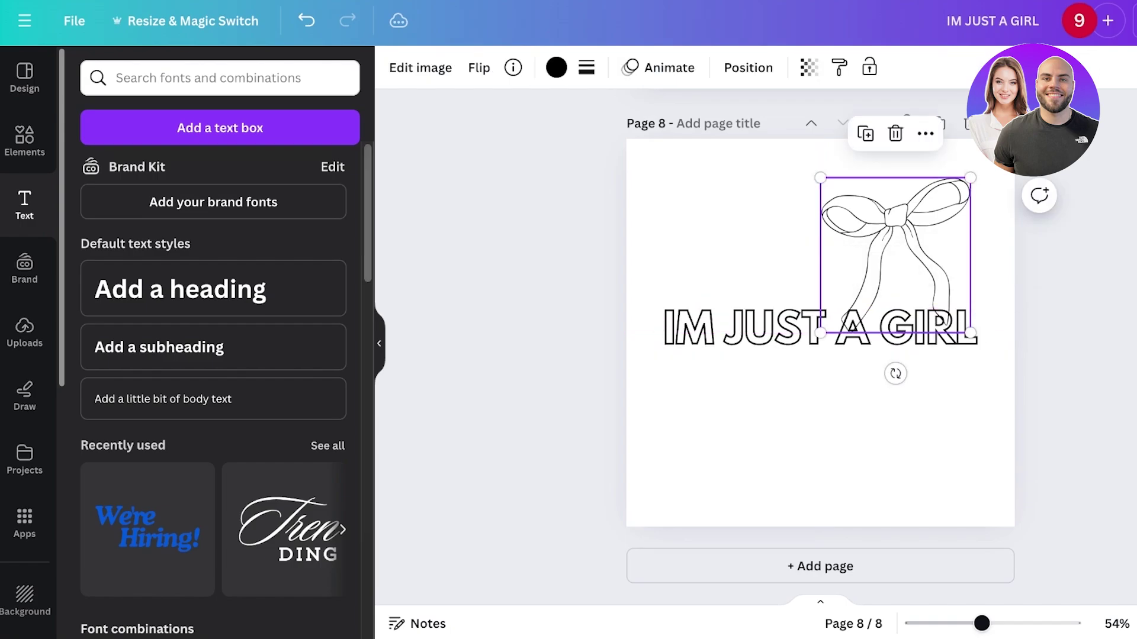
{"action": "left_click_drag", "start_coordinate": [888, 249], "coordinate": [934, 436]}
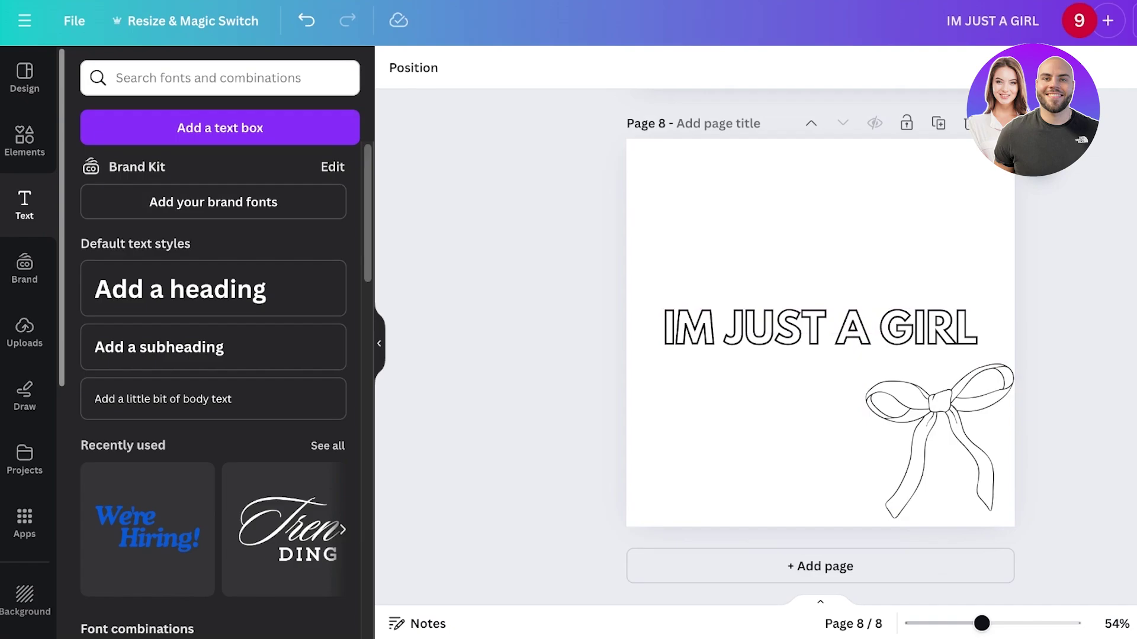
{"action": "left_click", "coordinate": [24, 140]}
- Search 'HEARTS OUTLINE' and place a shrunken outline heart in page 8's top-right corner
{"action": "triple_click", "coordinate": [158, 70]}
{"action": "type", "text": "HEA"}
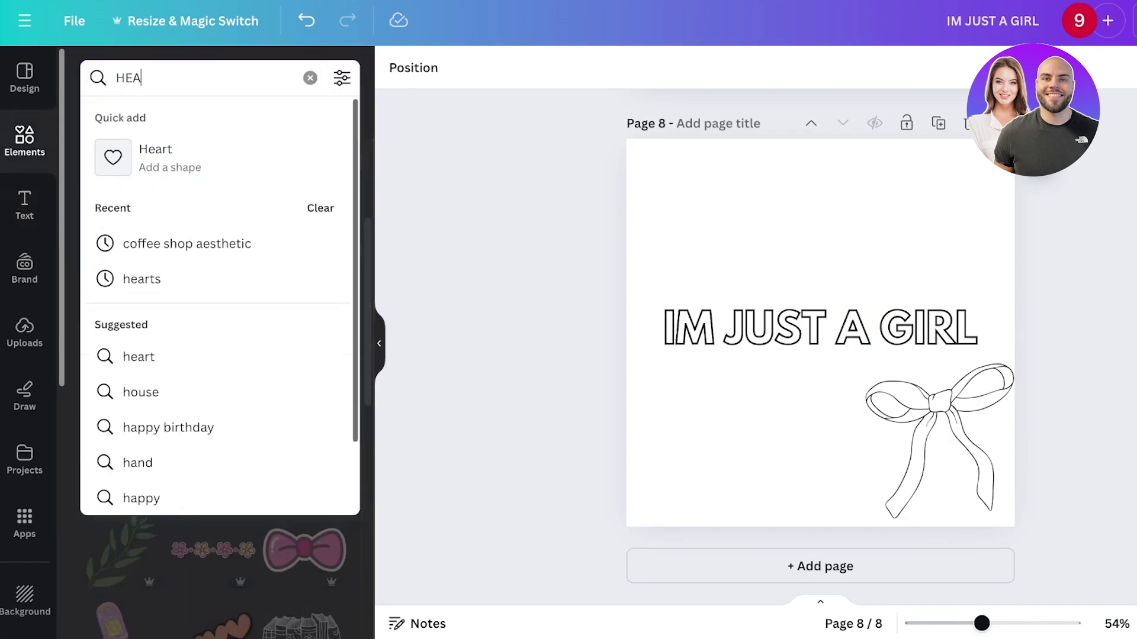
{"action": "type", "text": "RTS OUTLINE"}
{"action": "key", "text": "Return"}
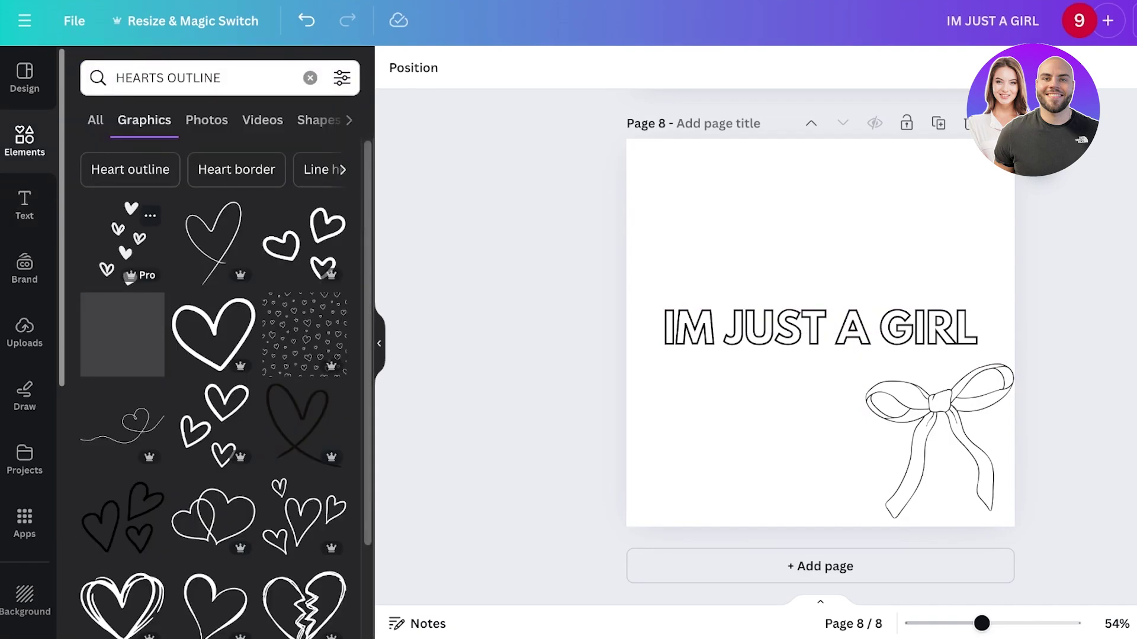
{"action": "left_click", "coordinate": [213, 237]}
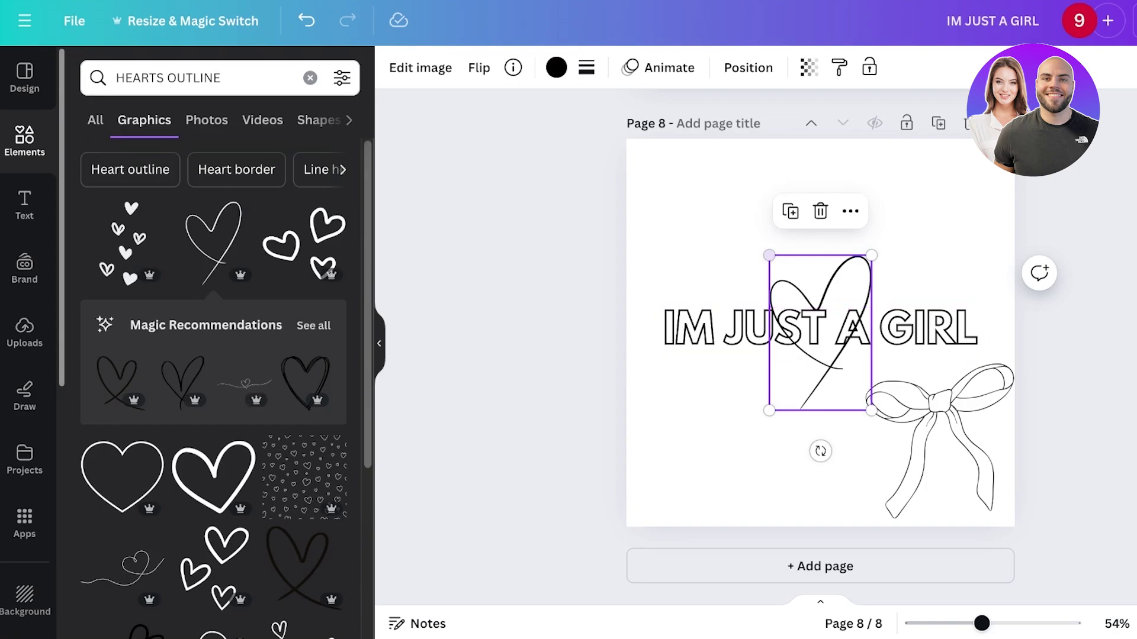
{"action": "key", "text": "Delete"}
{"action": "left_click", "coordinate": [121, 477]}
{"action": "left_click_drag", "start_coordinate": [820, 278], "coordinate": [945, 237]}
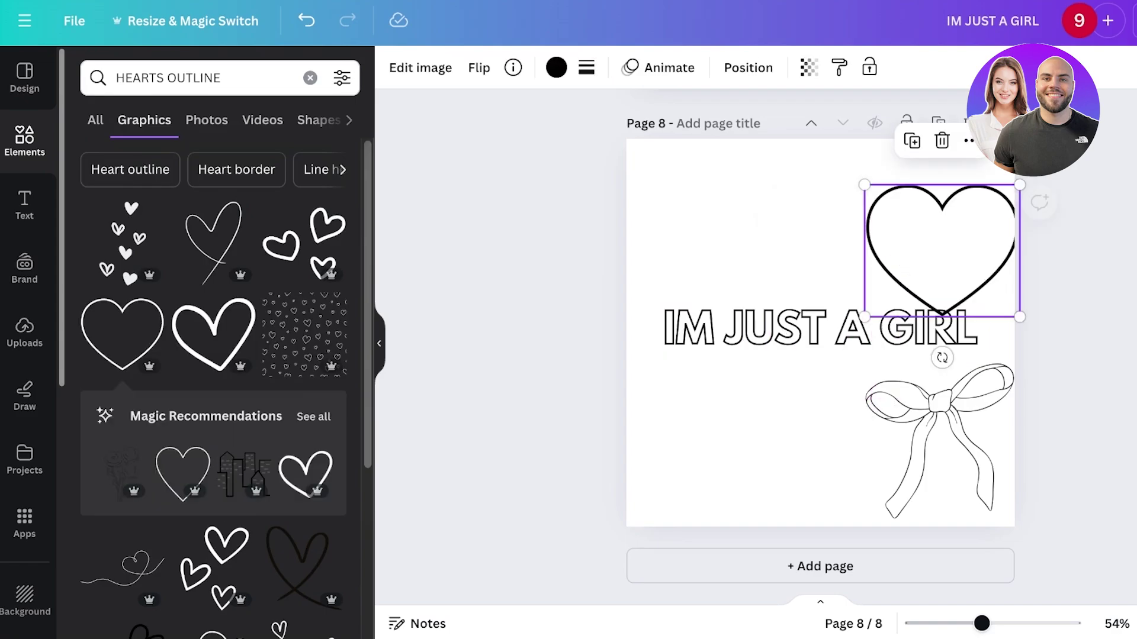
{"action": "left_click_drag", "start_coordinate": [865, 185], "coordinate": [961, 177]}
- Add a tiny tilted second heart beside it, delete the stray heart, and adjust the larger one
{"action": "left_click", "coordinate": [183, 474]}
{"action": "left_click_drag", "start_coordinate": [898, 255], "coordinate": [762, 393]}
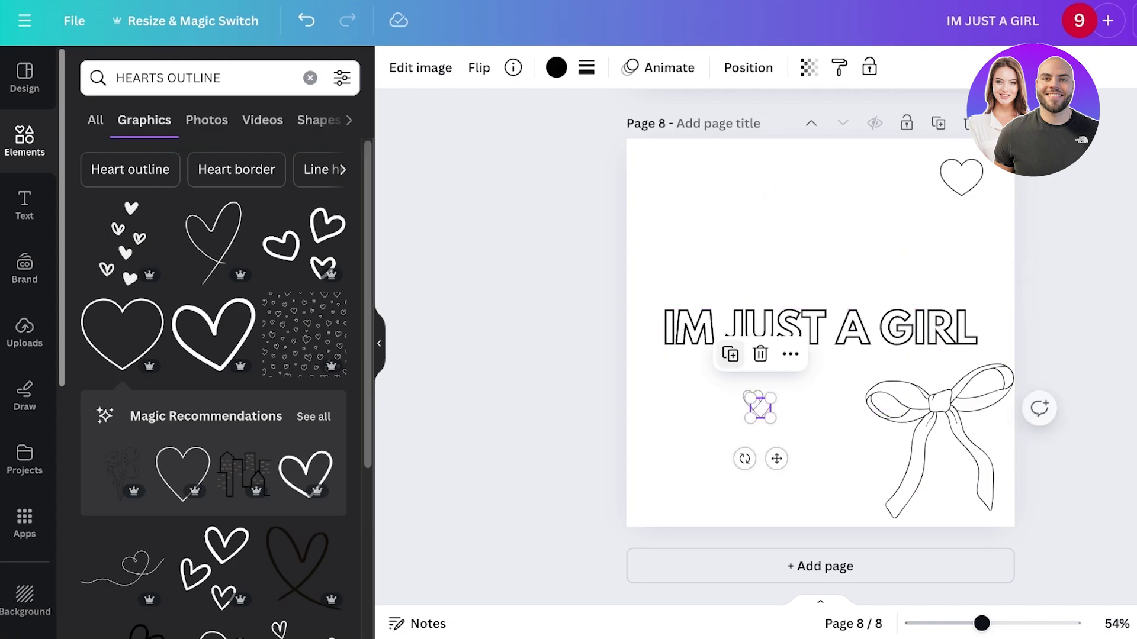
{"action": "left_click_drag", "start_coordinate": [776, 458], "coordinate": [948, 278]}
{"action": "left_click", "coordinate": [753, 399]}
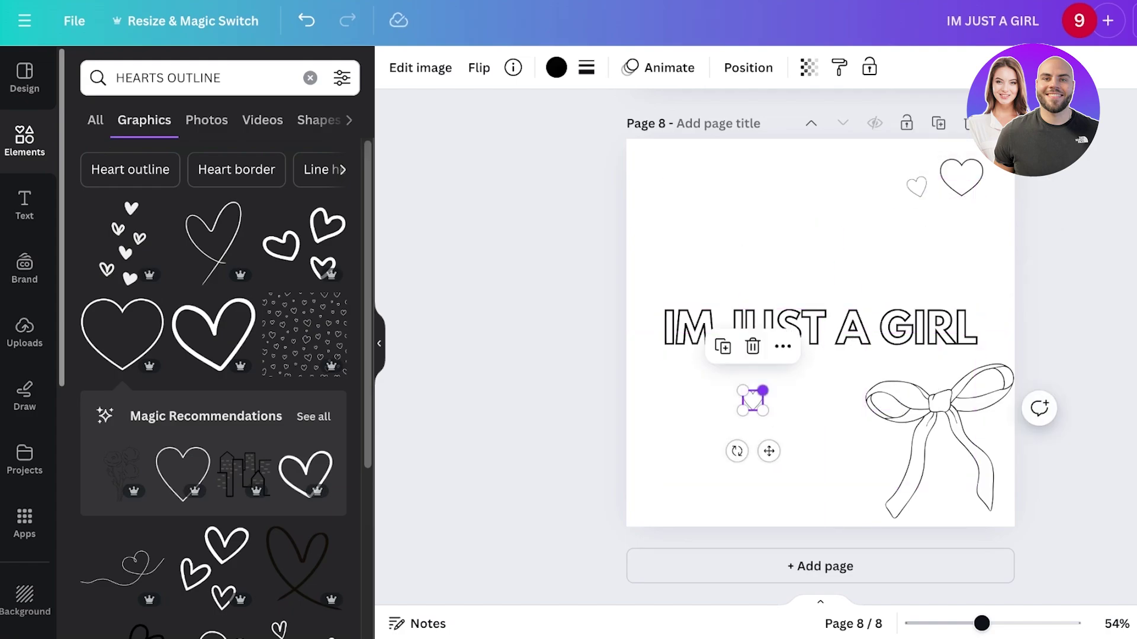
{"action": "key", "text": "Delete"}
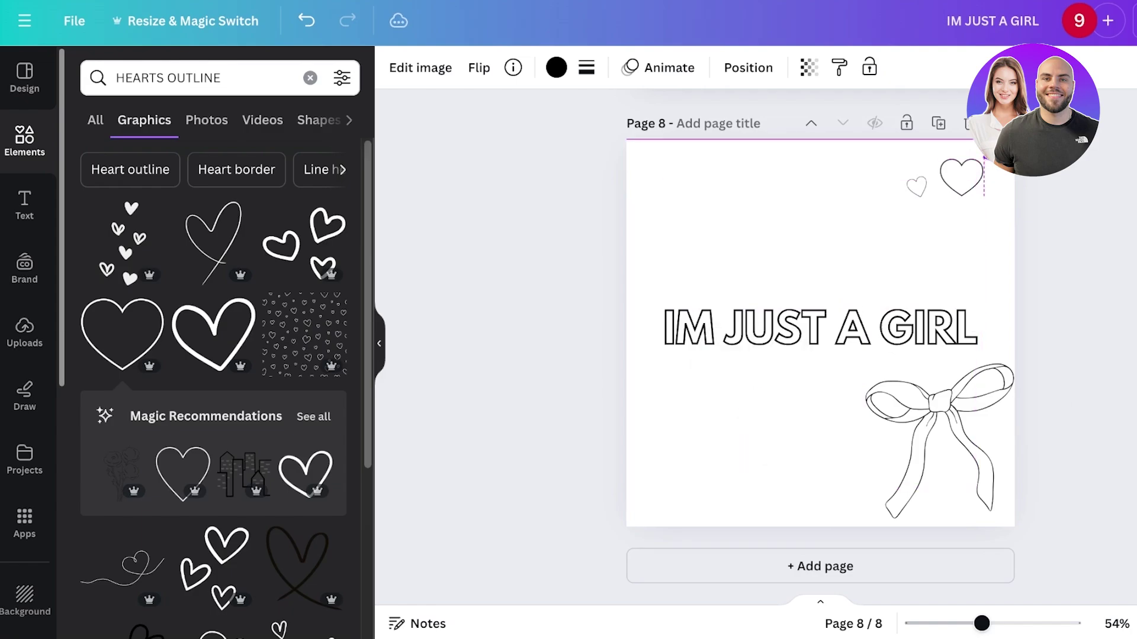
{"action": "left_click_drag", "start_coordinate": [961, 177], "coordinate": [983, 160]}
{"action": "left_click", "coordinate": [914, 194]}
{"action": "scroll", "coordinate": [821, 344], "scroll_direction": "up", "scroll_amount": 15}
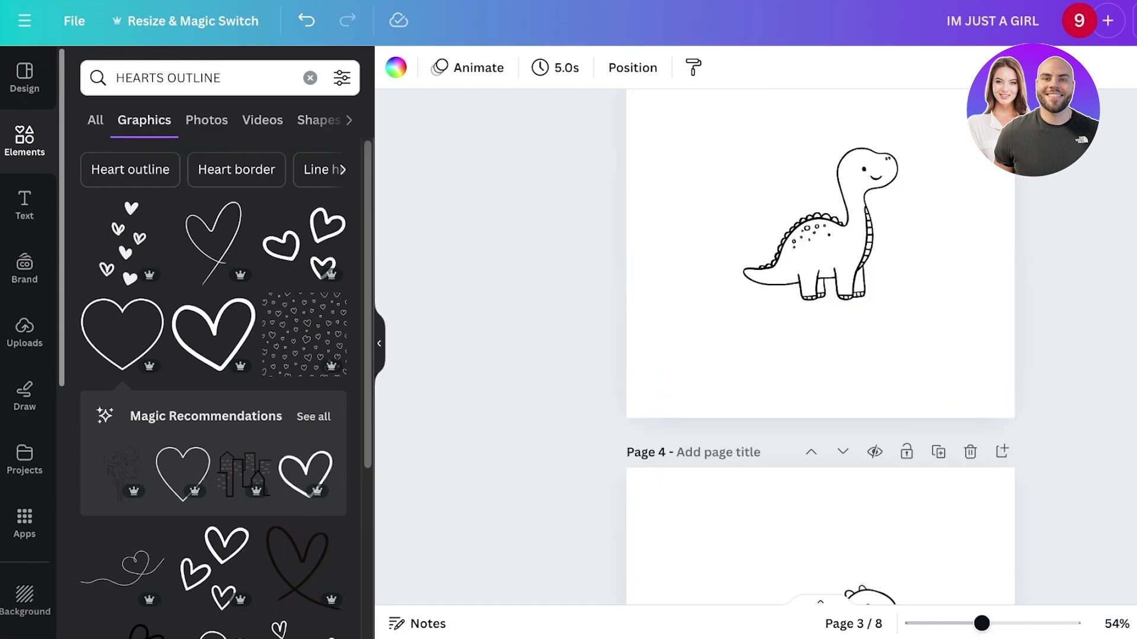
- In grid view, duplicate all eight pages three times
{"action": "key", "text": "ctrl+alt+g"}
{"action": "left_click_drag", "start_coordinate": [1131, 184], "coordinate": [170, 376]}
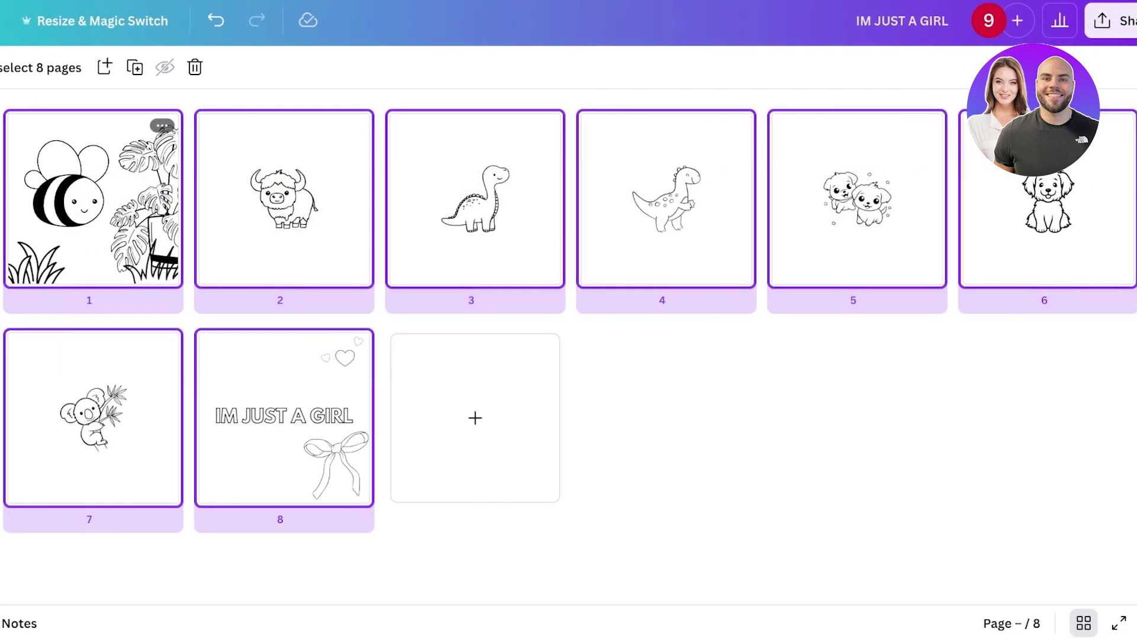
{"action": "key", "text": "ctrl+d"}
{"action": "key", "text": "ctrl+d"}
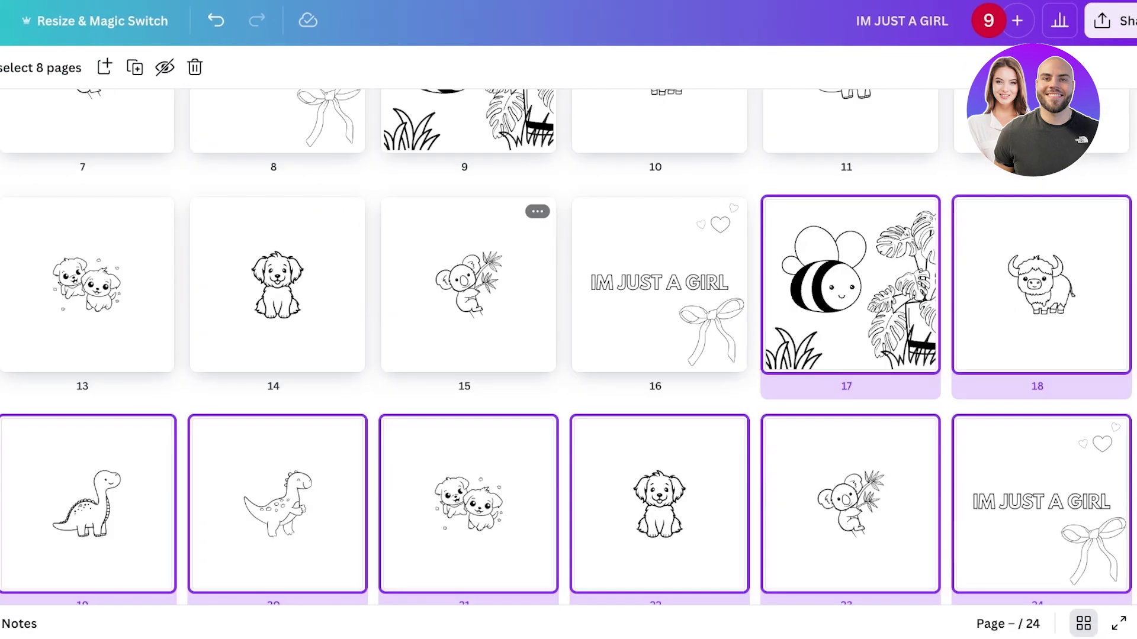
{"action": "key", "text": "ctrl+d"}
{"action": "key", "text": "ctrl+d"}
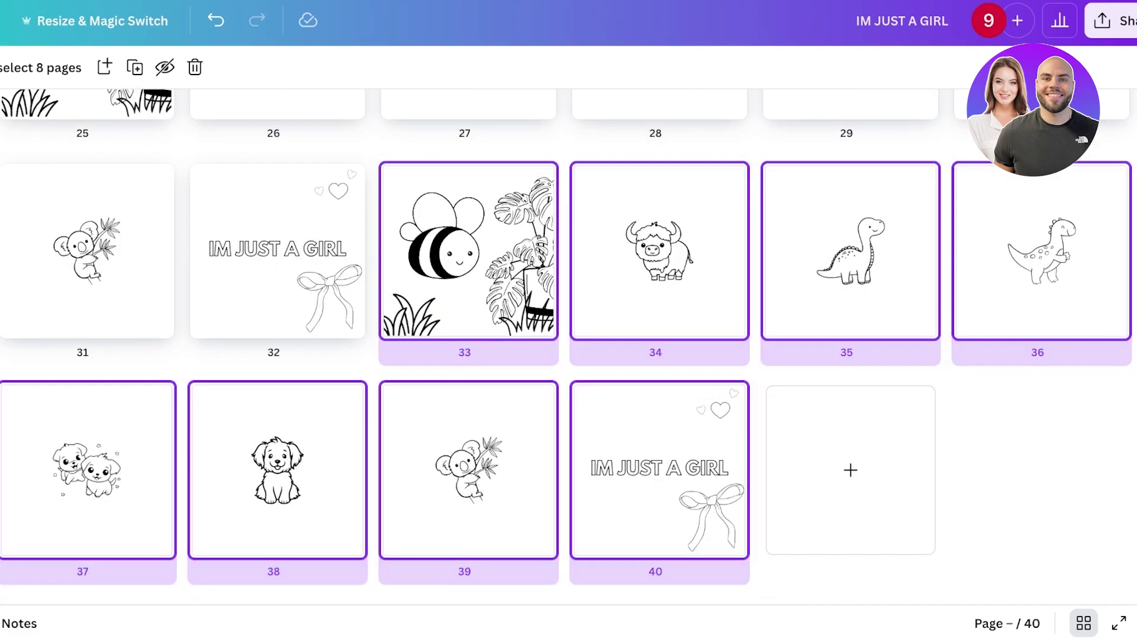
{"action": "key", "text": "ctrl+d"}
{"action": "key", "text": "ctrl+d"}
{"action": "key", "text": "ctrl+d"}
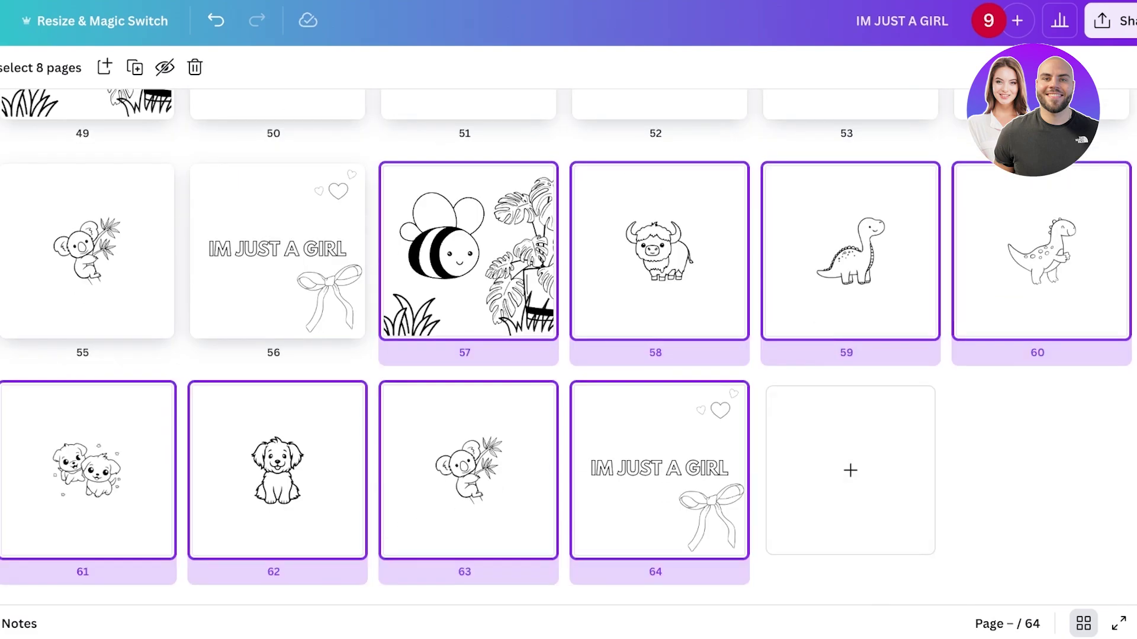
{"action": "key", "text": "Escape"}
- Delete the surplus copied pages so exactly 52 pages remain
{"action": "left_click_drag", "start_coordinate": [706, 323], "coordinate": [83, 590]}
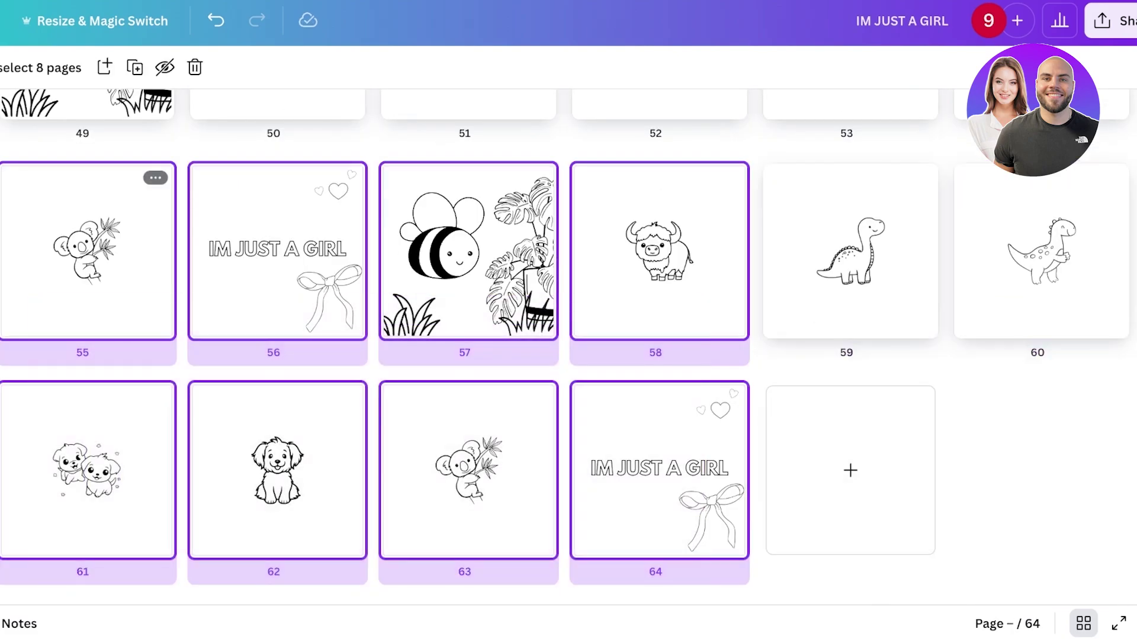
{"action": "key", "text": "Delete"}
{"action": "left_click_drag", "start_coordinate": [1117, 376], "coordinate": [681, 284]}
{"action": "key", "text": "Delete"}
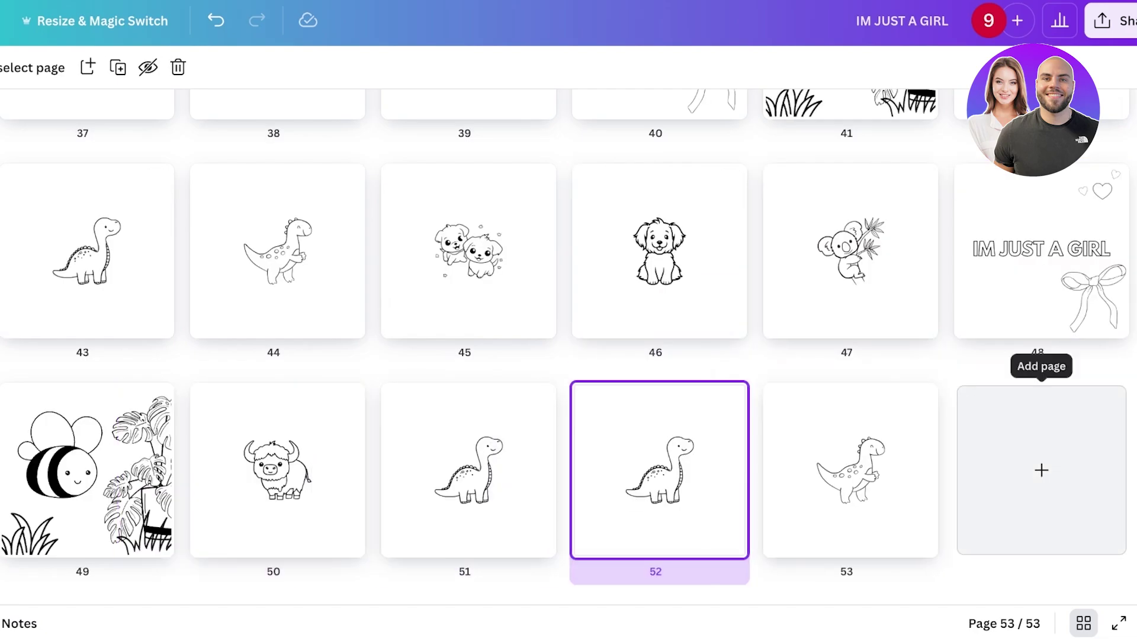
{"action": "left_click", "coordinate": [850, 467]}
{"action": "key", "text": "Delete"}
{"action": "scroll", "coordinate": [535, 340], "scroll_direction": "up", "scroll_amount": 15}
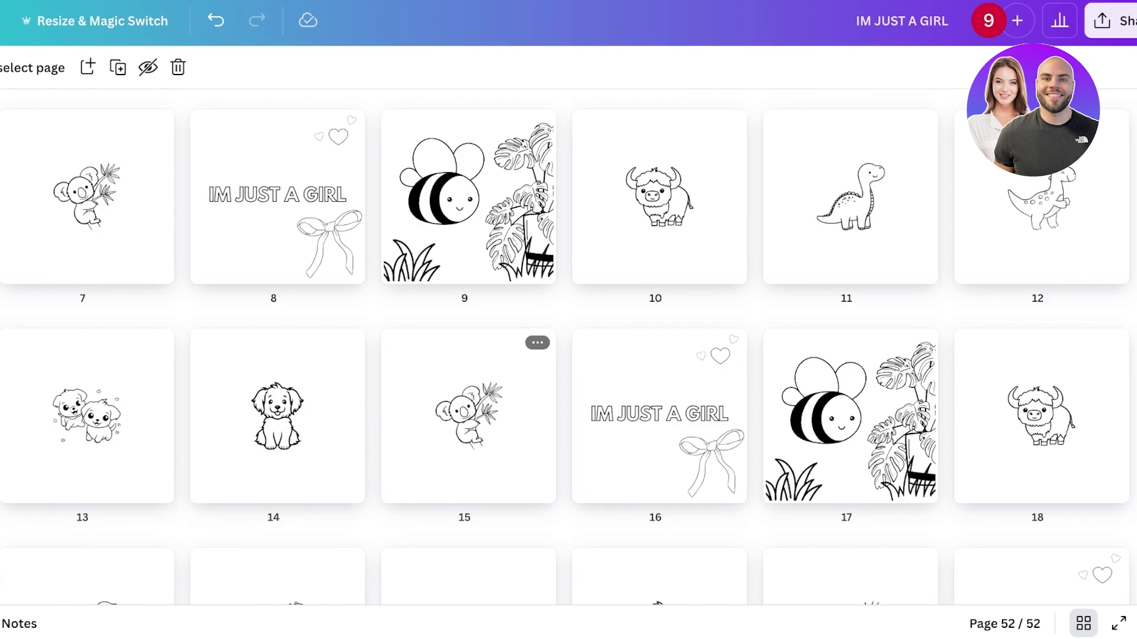
{"action": "scroll", "coordinate": [347, 249], "scroll_direction": "down", "scroll_amount": 15}
{"action": "scroll", "coordinate": [652, 248], "scroll_direction": "up", "scroll_amount": 15}
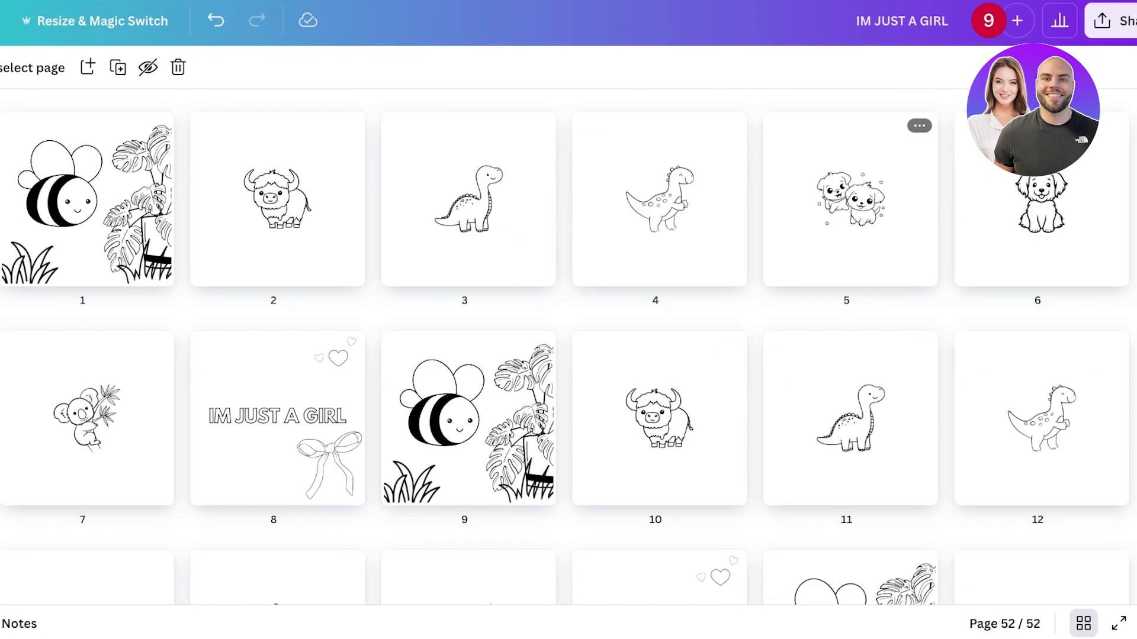
- Choose PDF Print as the download file type under Share > Download
{"action": "left_click", "coordinate": [1110, 20]}
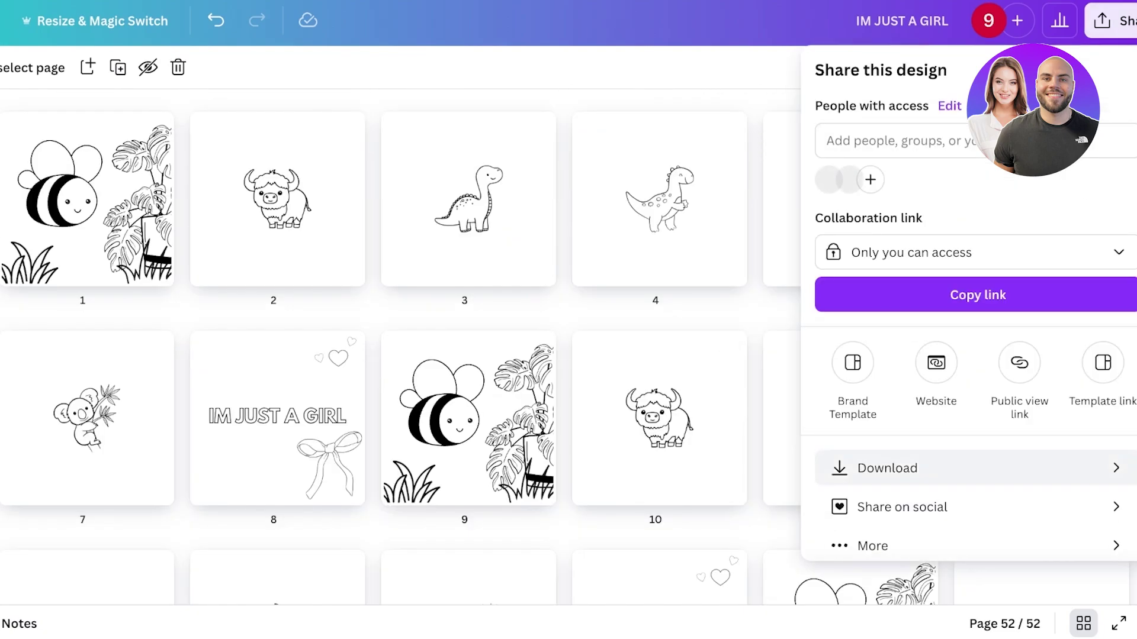
{"action": "left_click", "coordinate": [887, 468]}
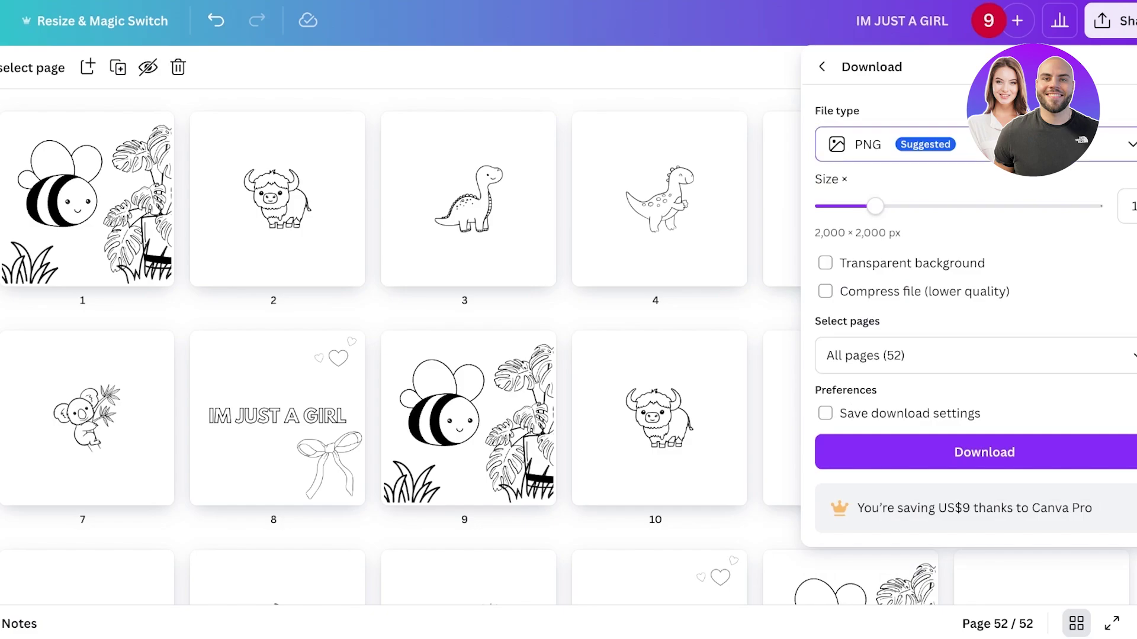
{"action": "left_click", "coordinate": [918, 145]}
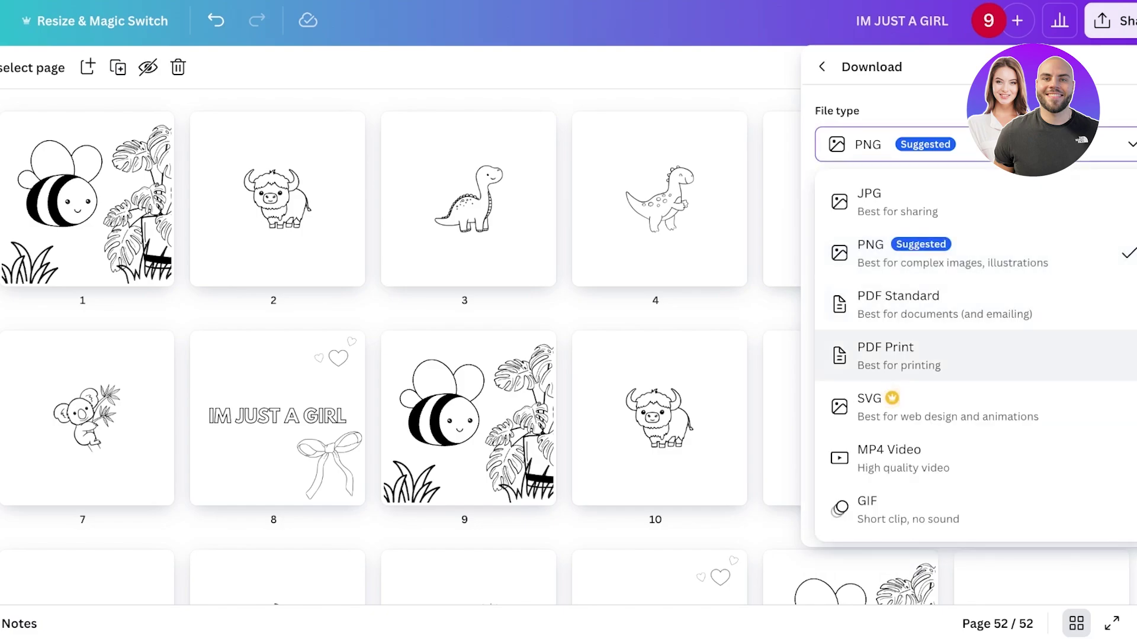
{"action": "left_click", "coordinate": [899, 355]}
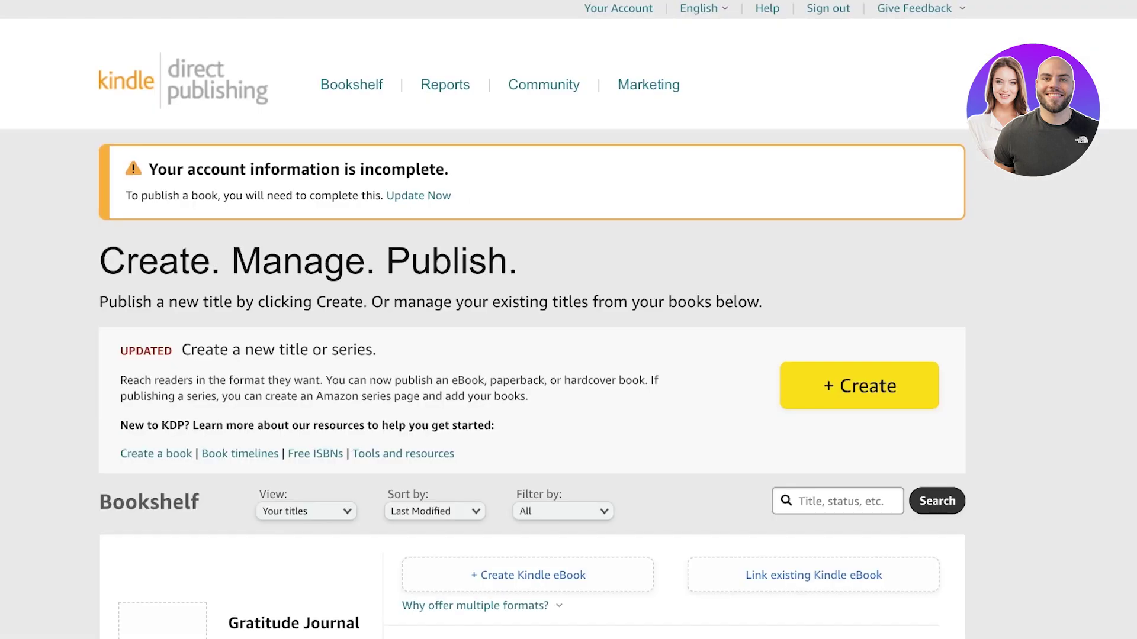
- On the KDP Bookshelf, choose + Create and then Create paperback
{"action": "scroll", "coordinate": [568, 319], "scroll_direction": "down", "scroll_amount": 3}
{"action": "scroll", "coordinate": [568, 319], "scroll_direction": "up", "scroll_amount": 3}
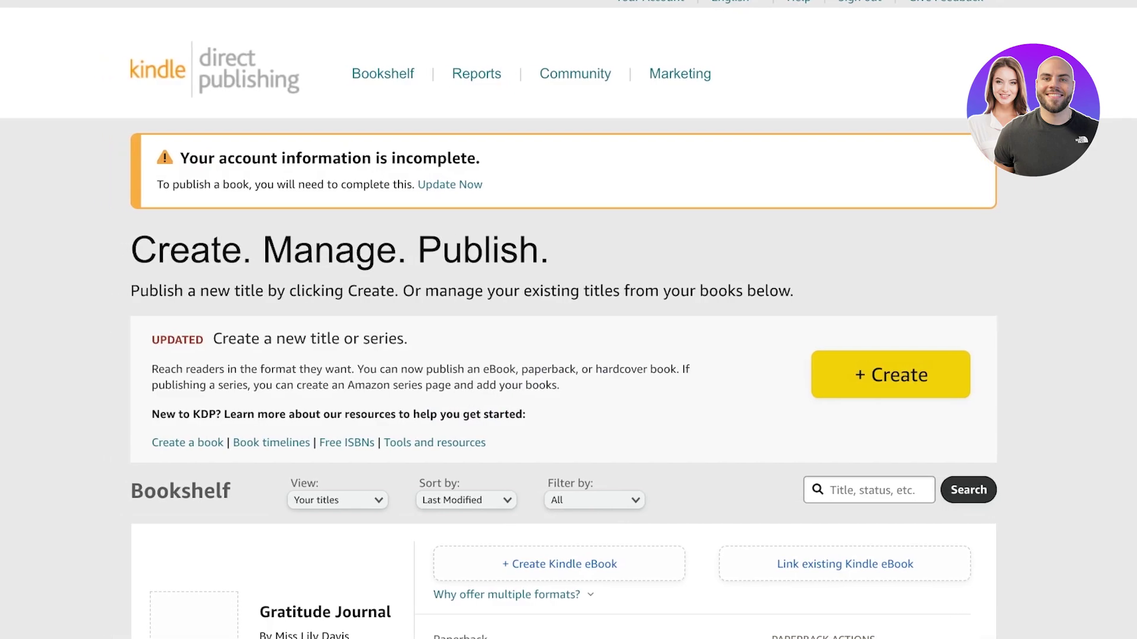
{"action": "left_click", "coordinate": [890, 375]}
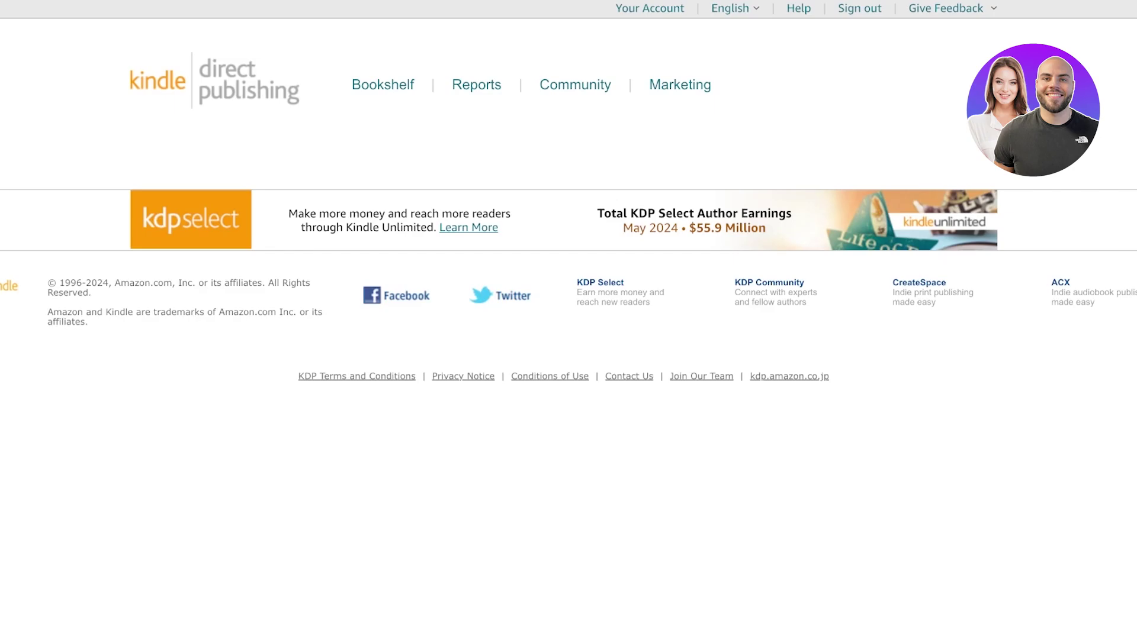
{"action": "scroll", "coordinate": [568, 319], "scroll_direction": "down", "scroll_amount": 2}
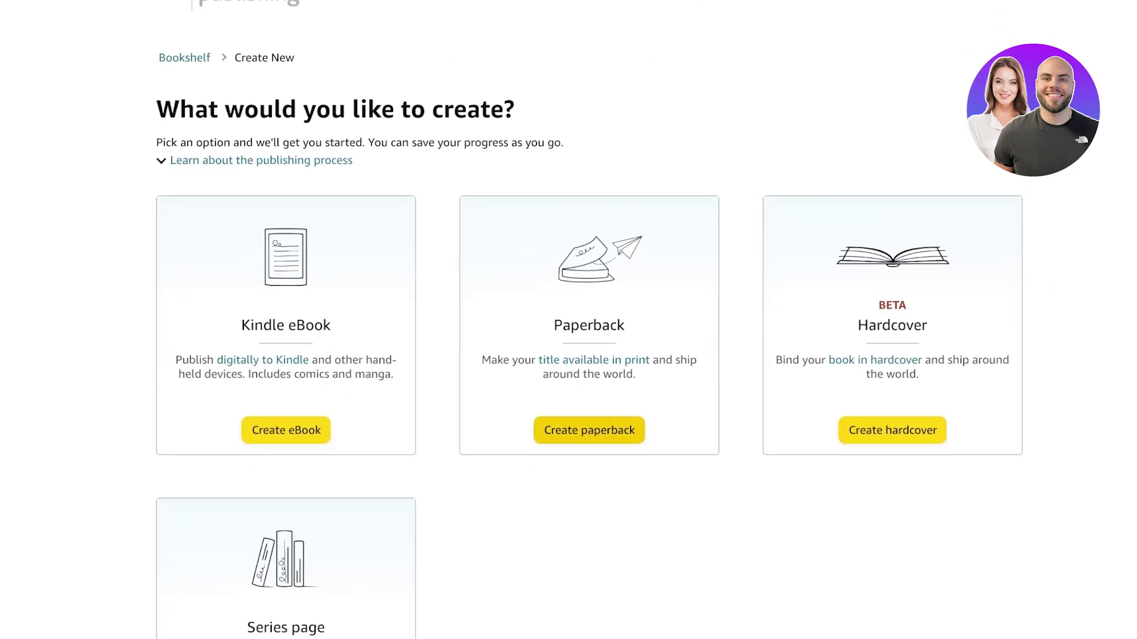
{"action": "left_click", "coordinate": [589, 430]}
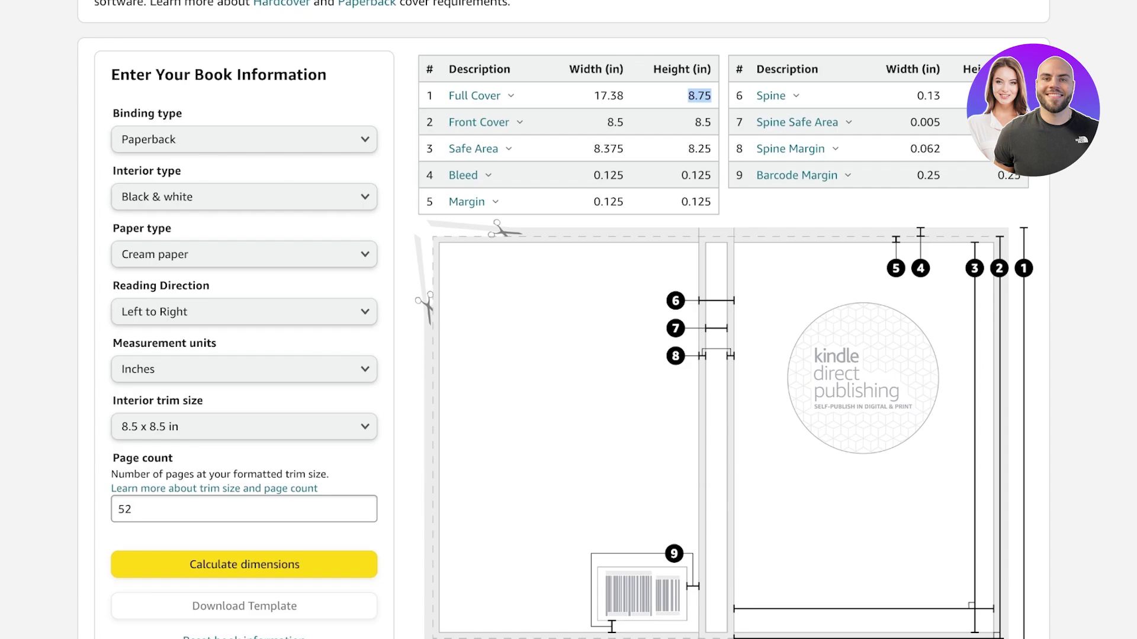
- Scroll the Paperback Details form and select the Book Title field
{"action": "scroll", "coordinate": [563, 320], "scroll_direction": "up", "scroll_amount": 1}
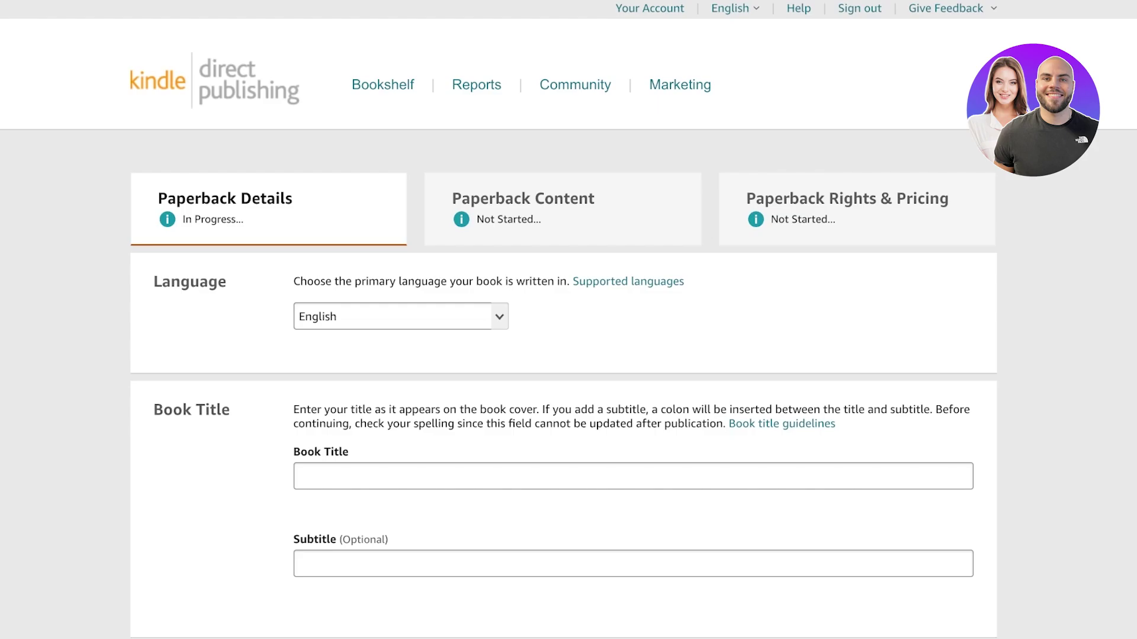
{"action": "scroll", "coordinate": [562, 320], "scroll_direction": "down", "scroll_amount": 3}
{"action": "left_click", "coordinate": [298, 283]}
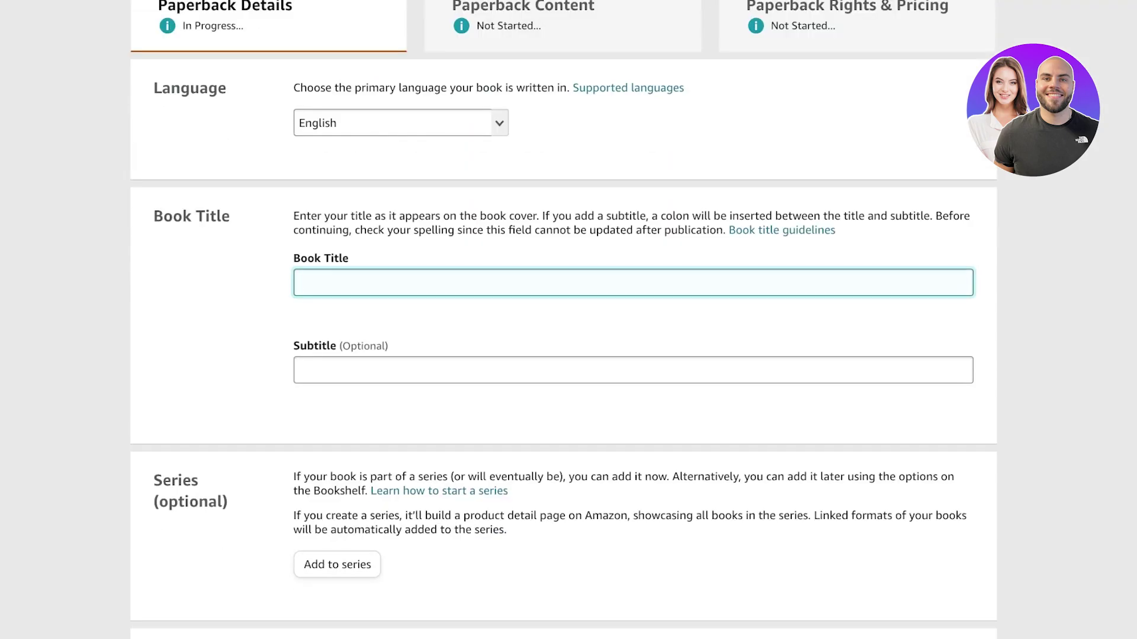
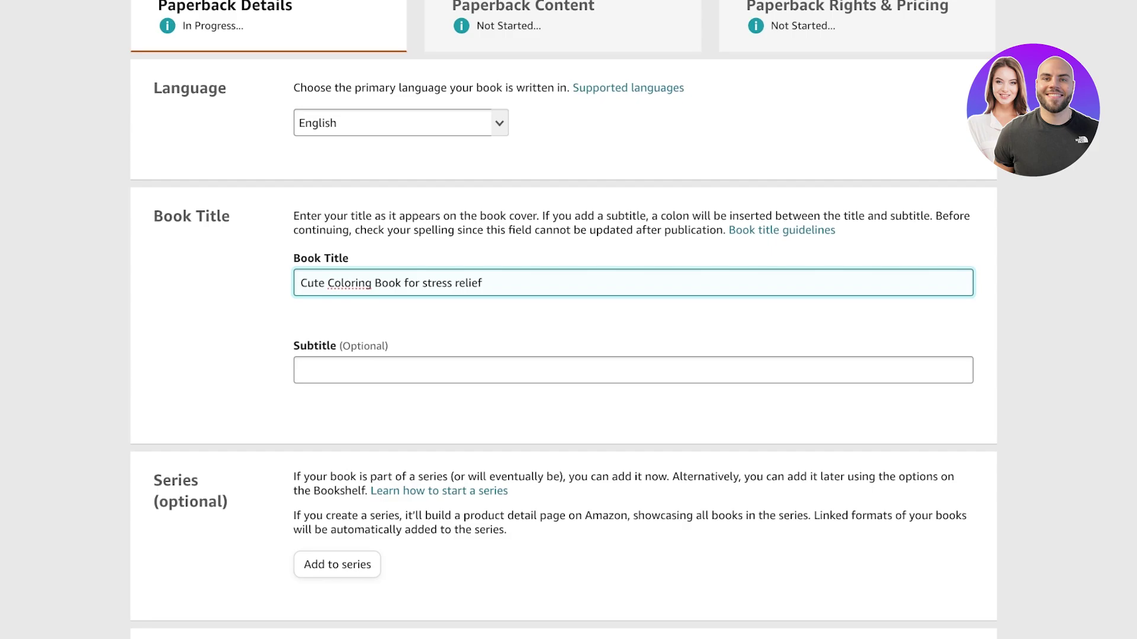
- Enter the subtitle 'For everyone looking for a break!'
{"action": "left_click", "coordinate": [302, 370]}
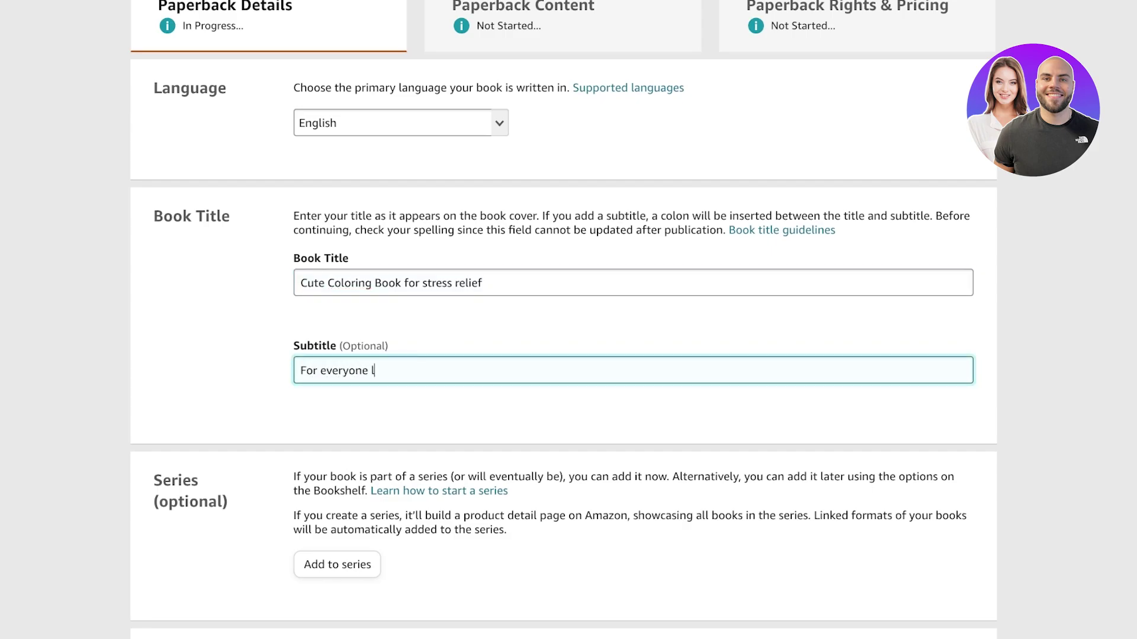
{"action": "type", "text": "For everyone looking for a break!"}
{"action": "scroll", "coordinate": [568, 319], "scroll_direction": "down", "scroll_amount": 3}
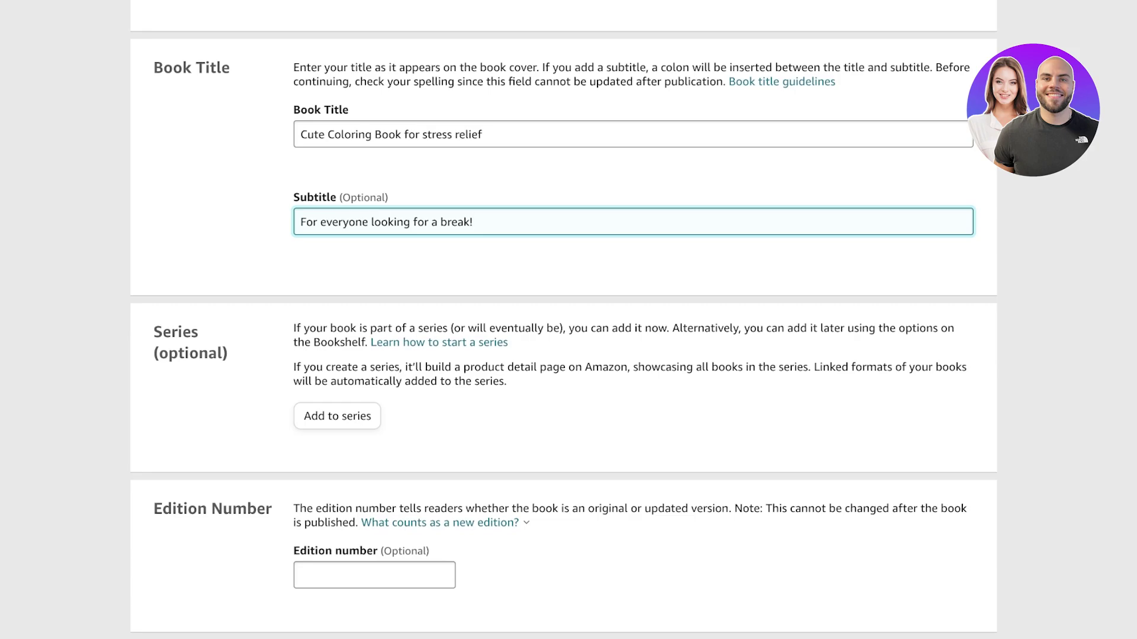
{"action": "scroll", "coordinate": [563, 324], "scroll_direction": "down", "scroll_amount": 8}
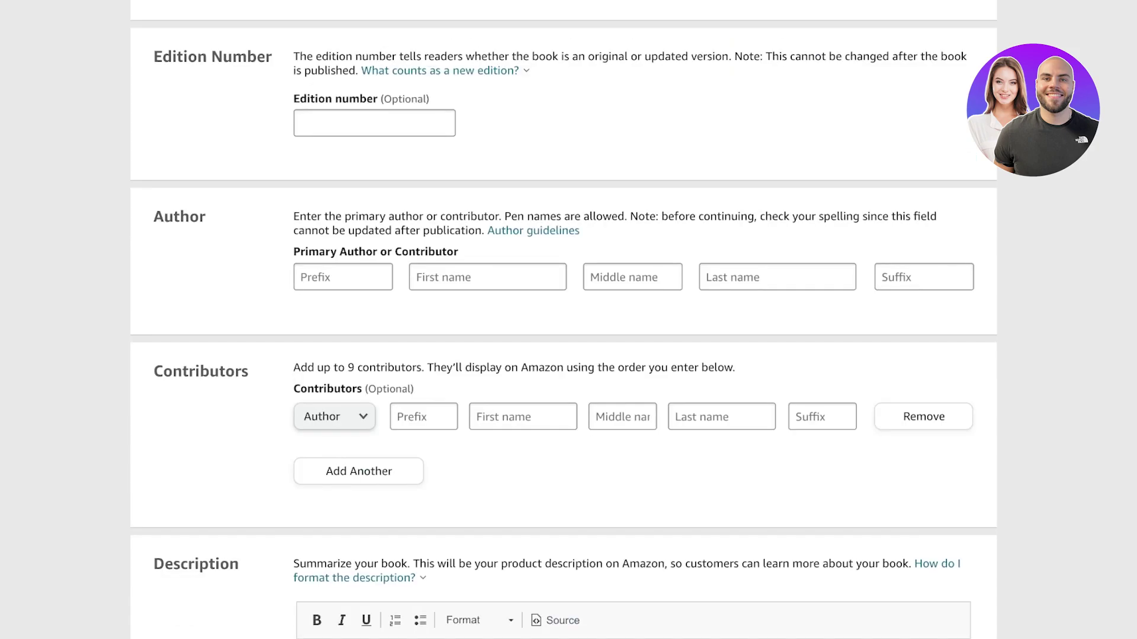
{"action": "scroll", "coordinate": [563, 321], "scroll_direction": "up", "scroll_amount": 3}
- Fill in the primary author's prefix, first name and last name
{"action": "left_click", "coordinate": [343, 428]}
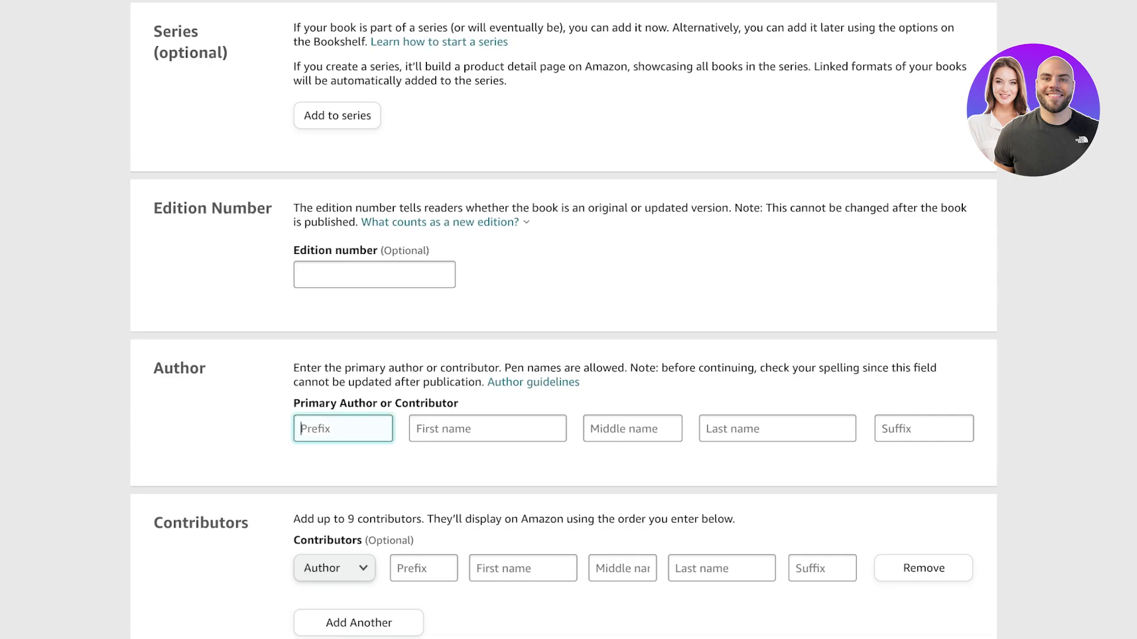
{"action": "type", "text": "Miss"}
{"action": "key", "text": "Tab"}
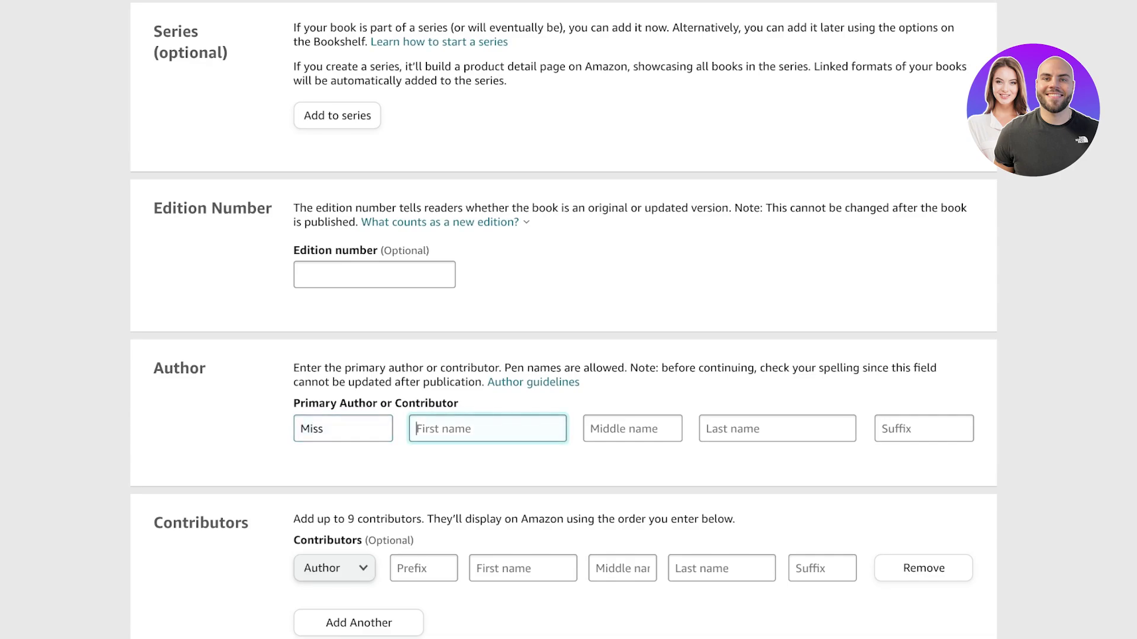
{"action": "type", "text": "Lily"}
{"action": "key", "text": "Tab"}
{"action": "key", "text": "Tab"}
{"action": "type", "text": "Davis"}
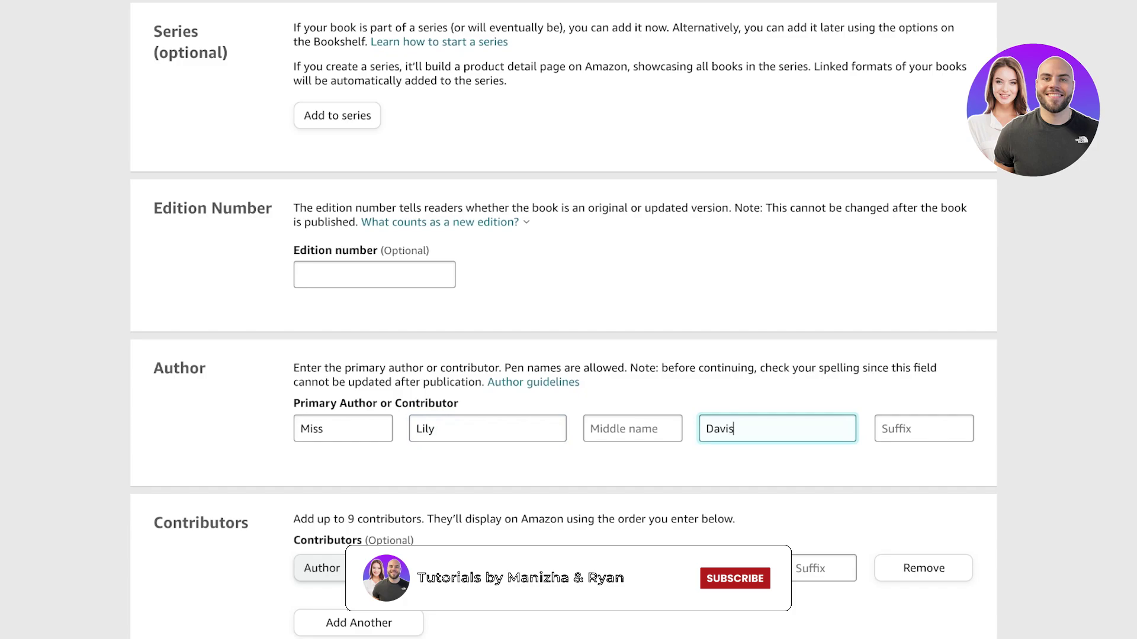
{"action": "scroll", "coordinate": [568, 320], "scroll_direction": "down", "scroll_amount": 3}
{"action": "key", "text": "Tab"}
{"action": "key", "text": "Tab"}
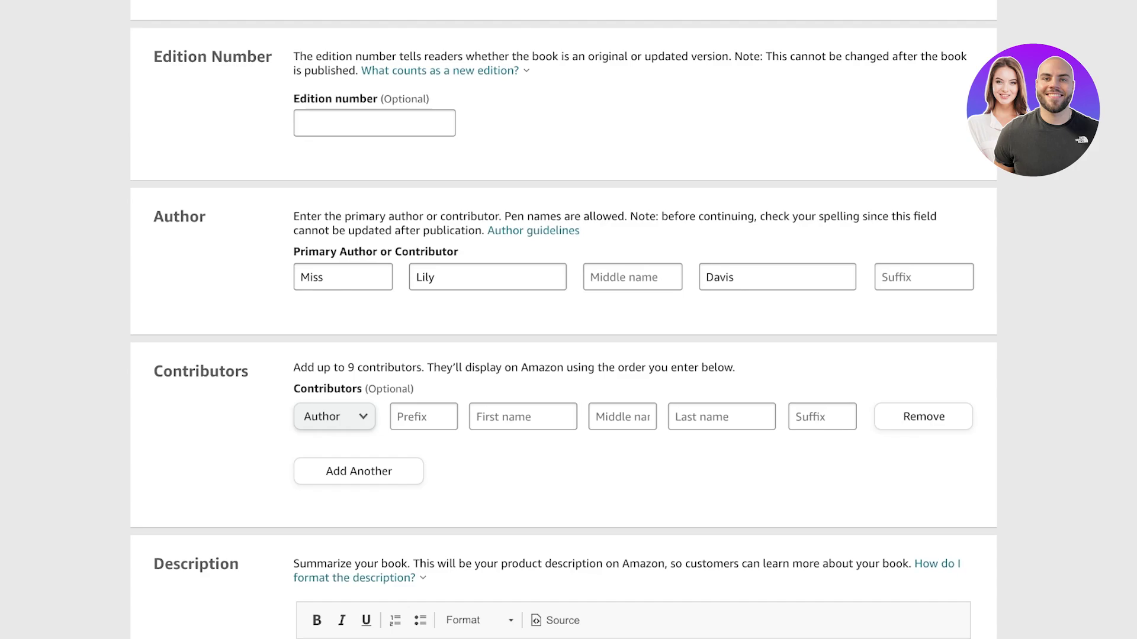
{"action": "scroll", "coordinate": [568, 319], "scroll_direction": "down", "scroll_amount": 5}
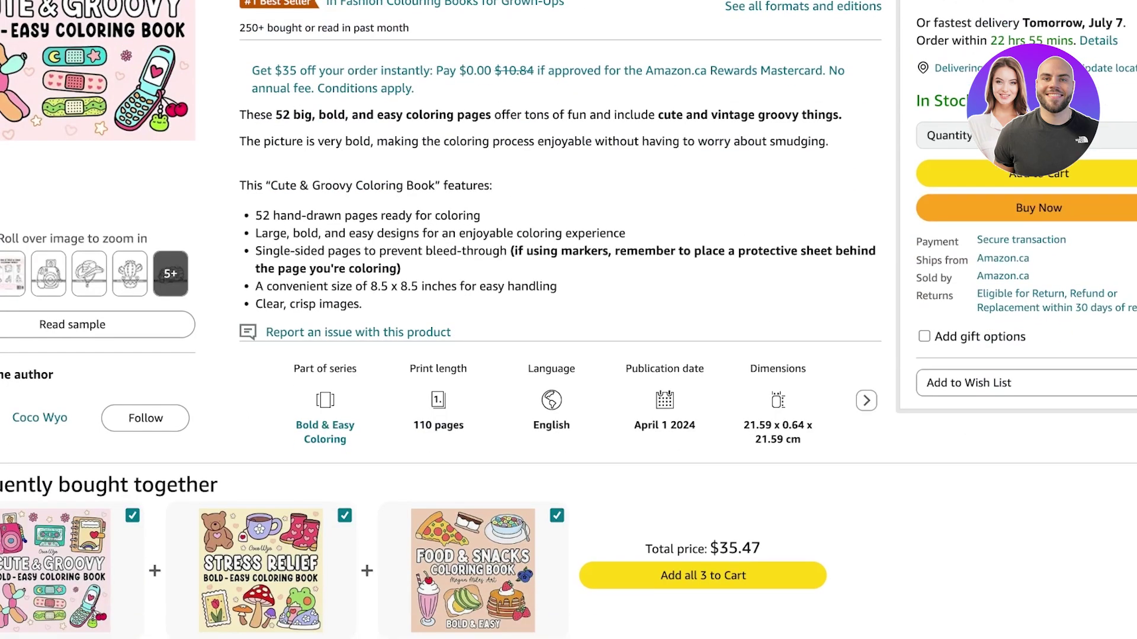
- Select the Cute & Groovy coloring book's description paragraph through its last feature bullet
{"action": "scroll", "coordinate": [569, 319], "scroll_direction": "down", "scroll_amount": 2}
{"action": "scroll", "coordinate": [569, 320], "scroll_direction": "up", "scroll_amount": 3}
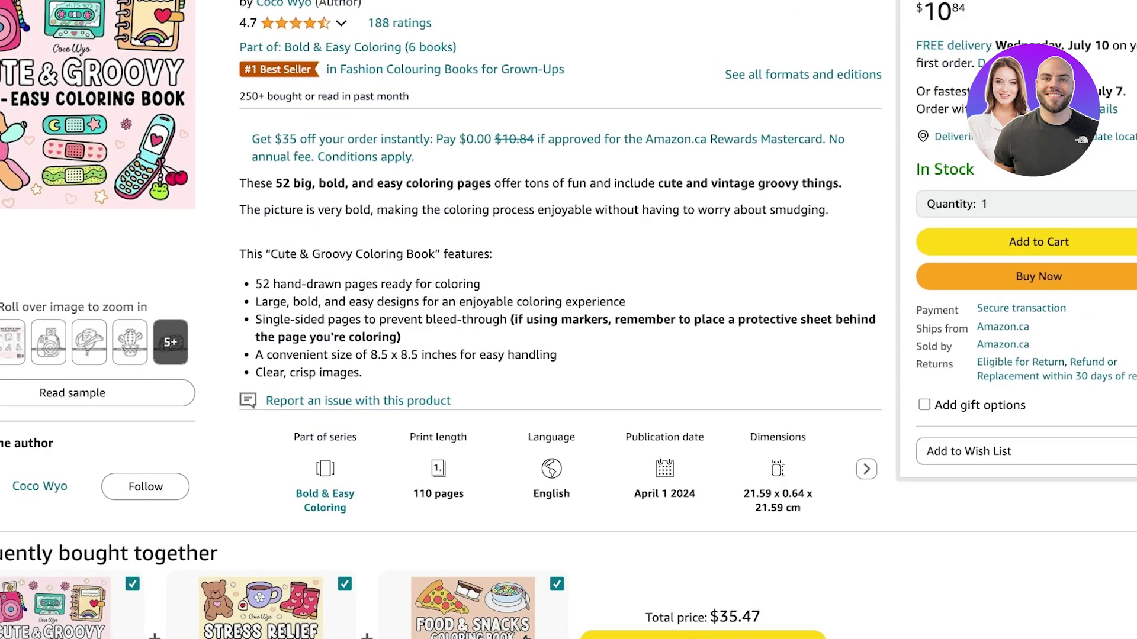
{"action": "left_click_drag", "start_coordinate": [239, 210], "coordinate": [362, 373]}
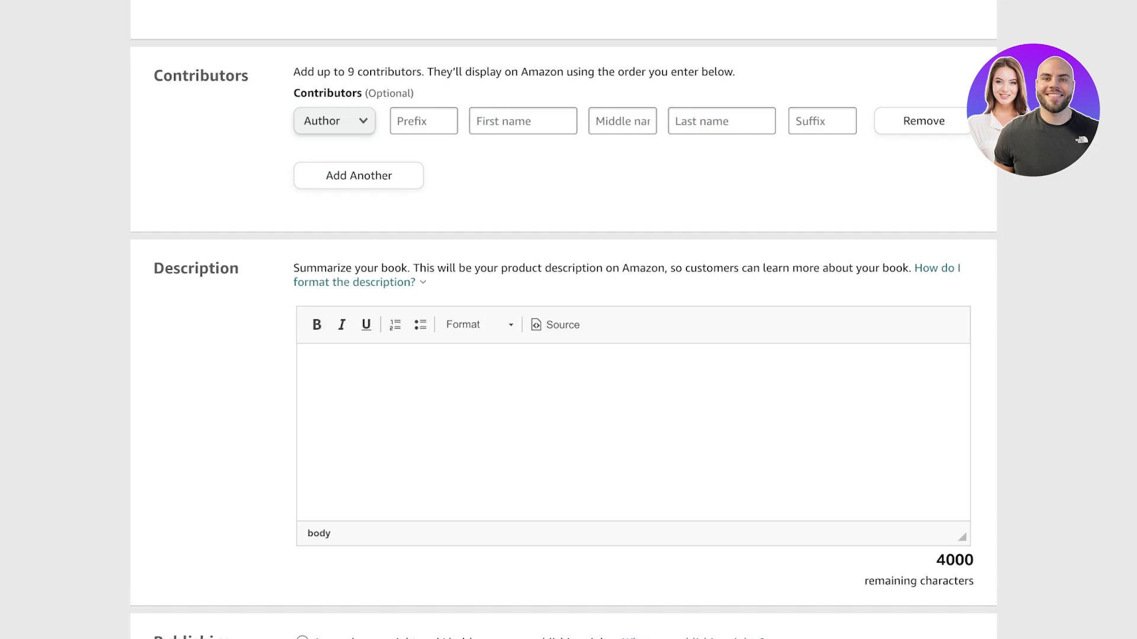
{"action": "key", "text": "ctrl+v"}
{"action": "scroll", "coordinate": [633, 433], "scroll_direction": "up", "scroll_amount": 1}
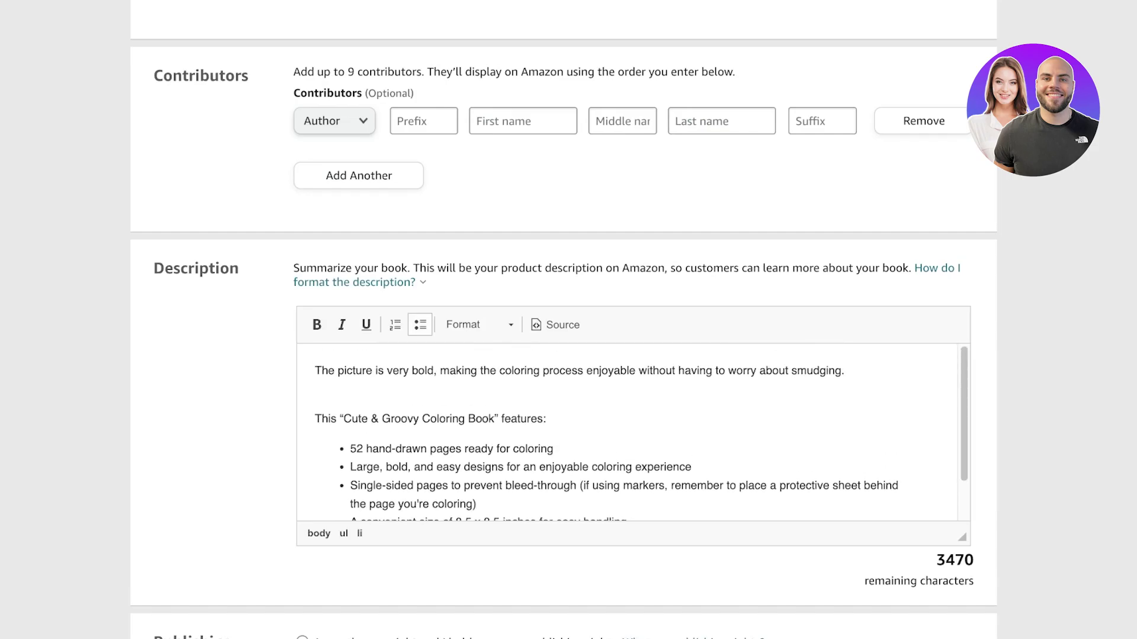
{"action": "left_click_drag", "start_coordinate": [546, 419], "coordinate": [314, 371]}
{"action": "key", "text": "BackSpace"}
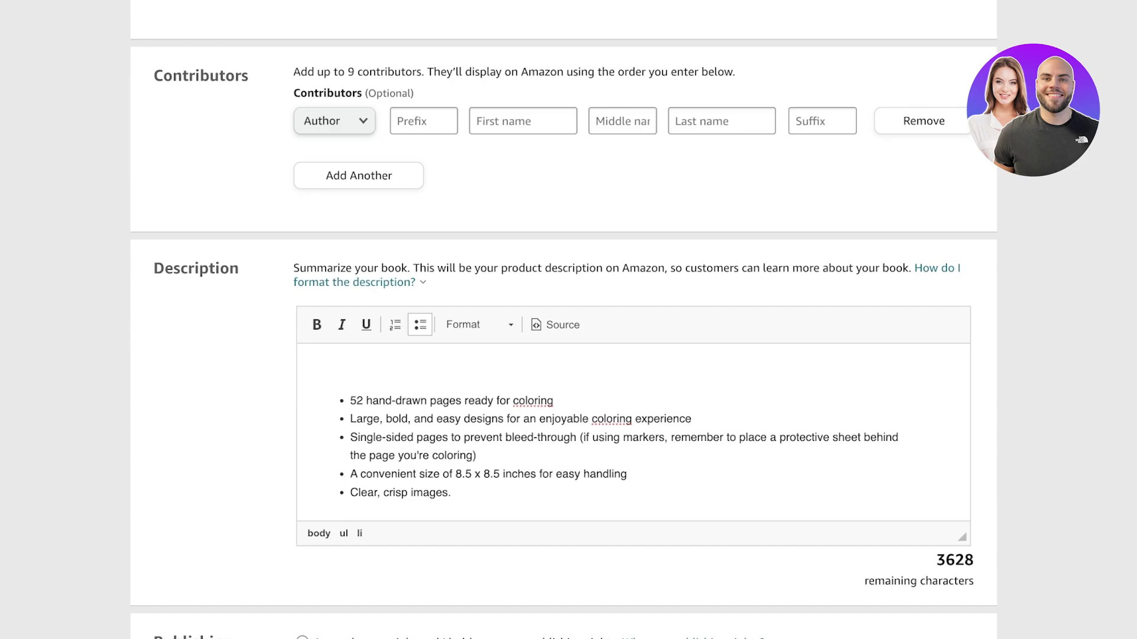
{"action": "left_click", "coordinate": [315, 370]}
{"action": "type", "text": "A"}
{"action": "key", "text": "BackSpace"}
{"action": "key", "text": "ctrl+shift+End"}
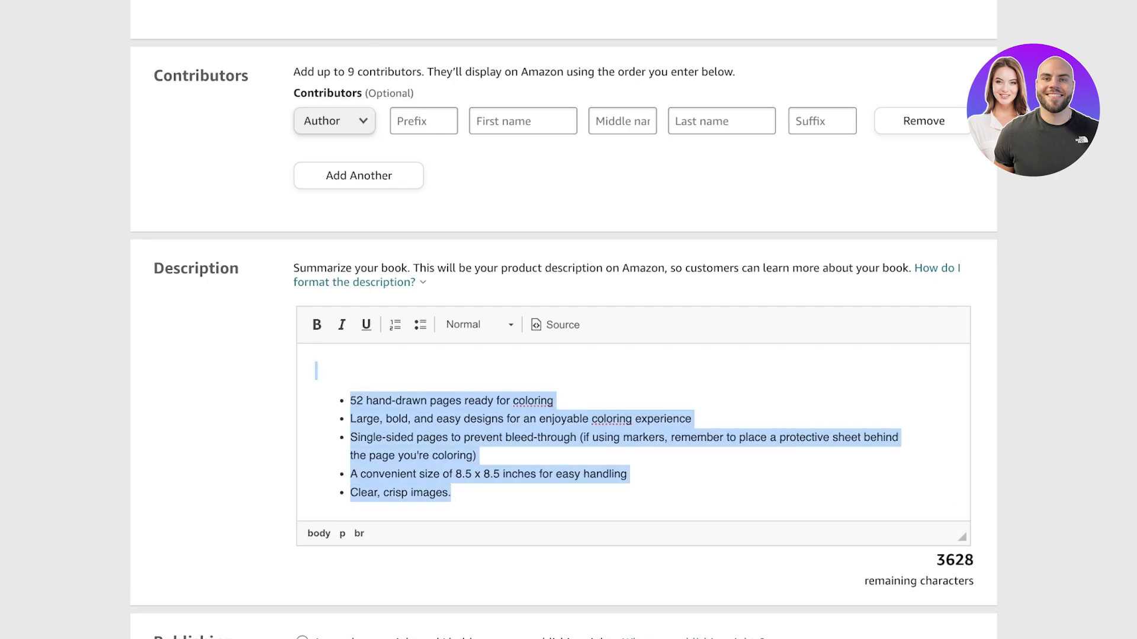
{"action": "key", "text": "ctrl+v"}
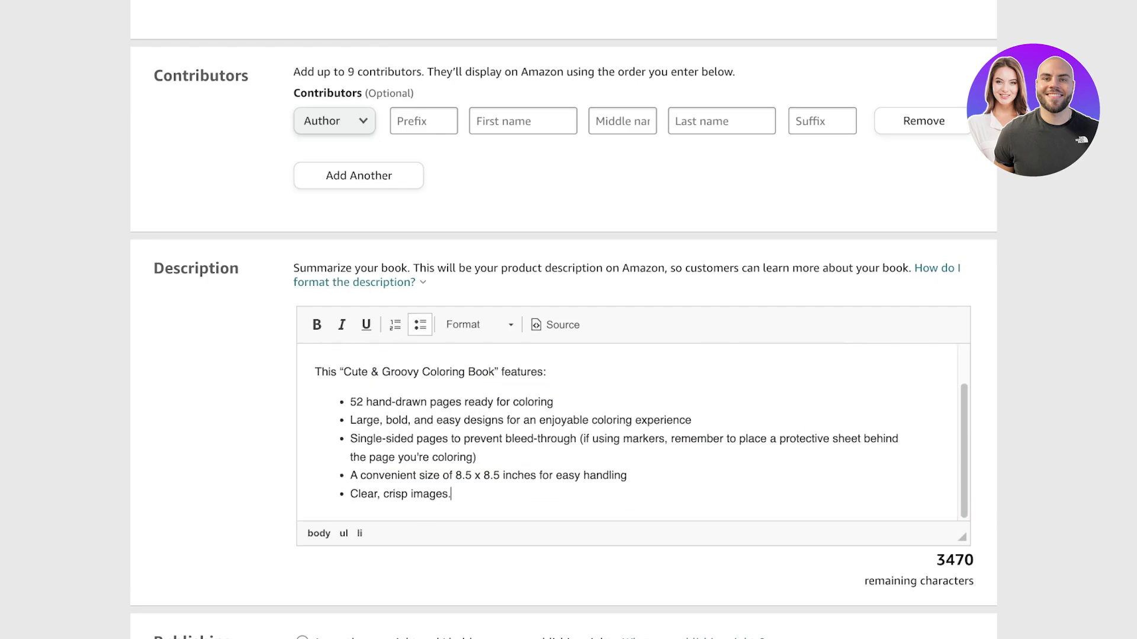
{"action": "key", "text": "ctrl+a"}
{"action": "type", "text": "The picture is very bold, making the coloring process enjoyable without having to worry about smudging."}
{"action": "key", "text": "ctrl+a"}
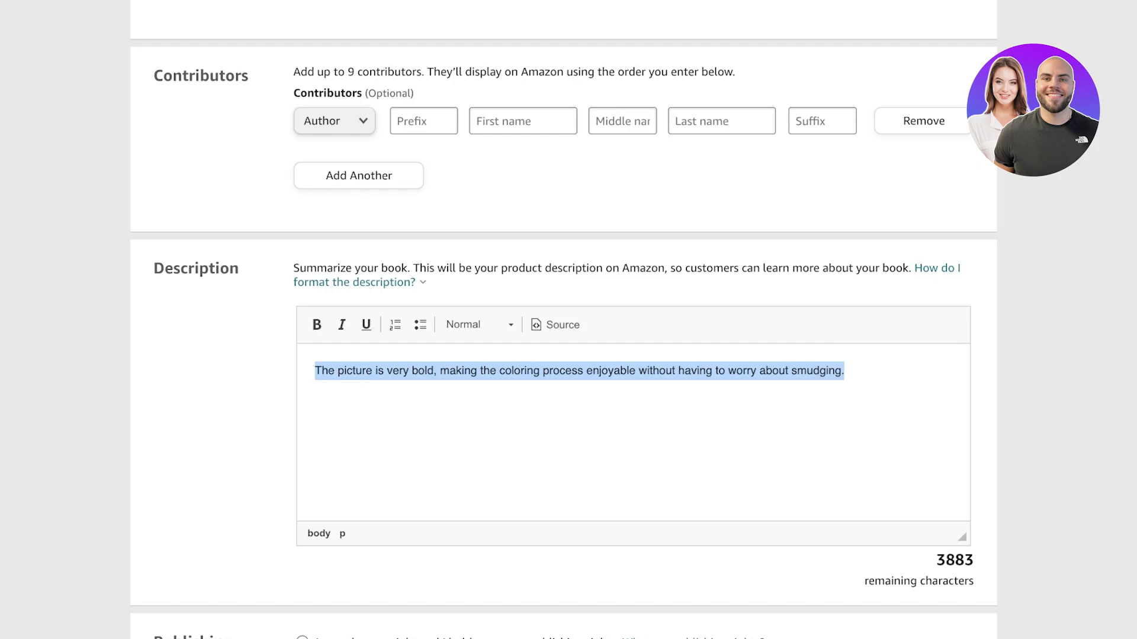
{"action": "key", "text": "BackSpace"}
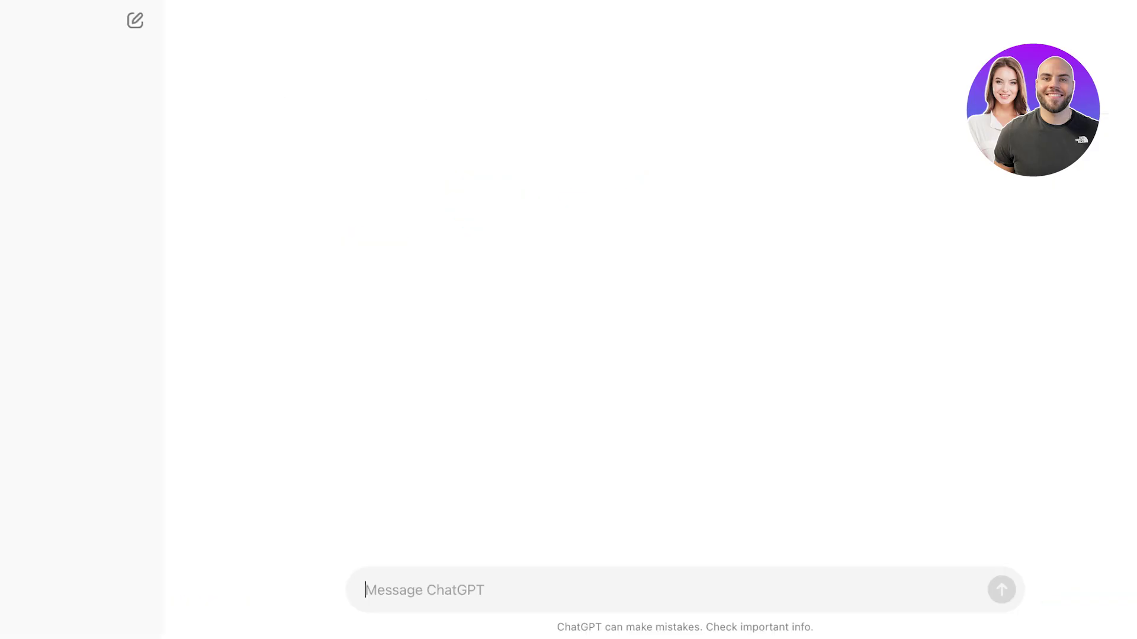
- Ask ChatGPT to rephrase the pasted coloring-book description and copy its reply
{"action": "key", "text": "ctrl+v"}
{"action": "type", "text": ". rephease this"}
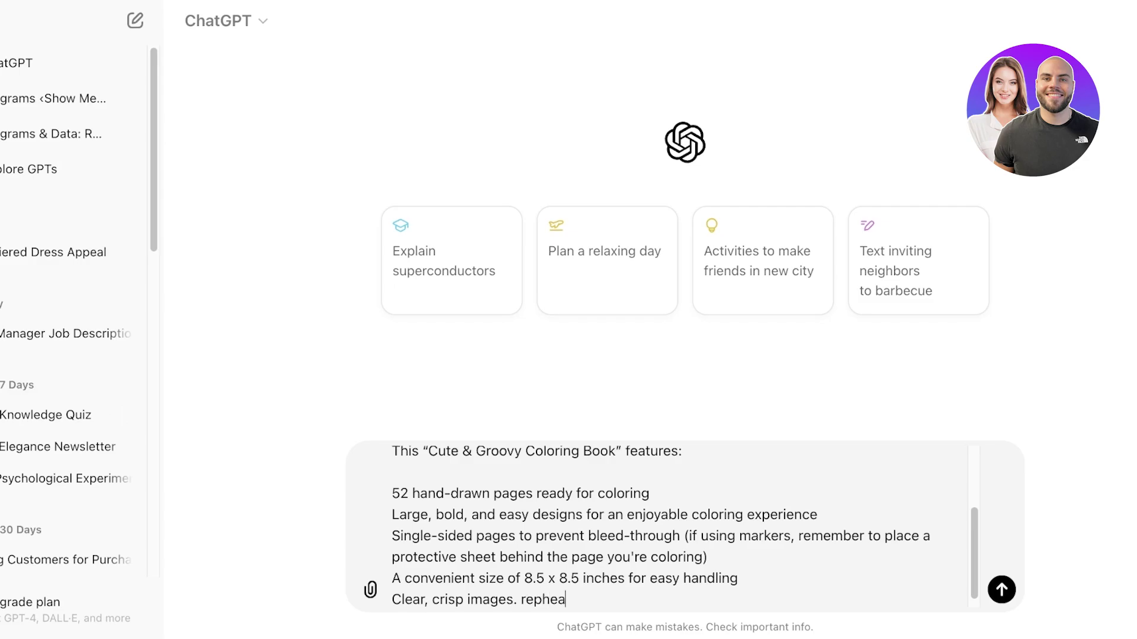
{"action": "key", "text": "Return"}
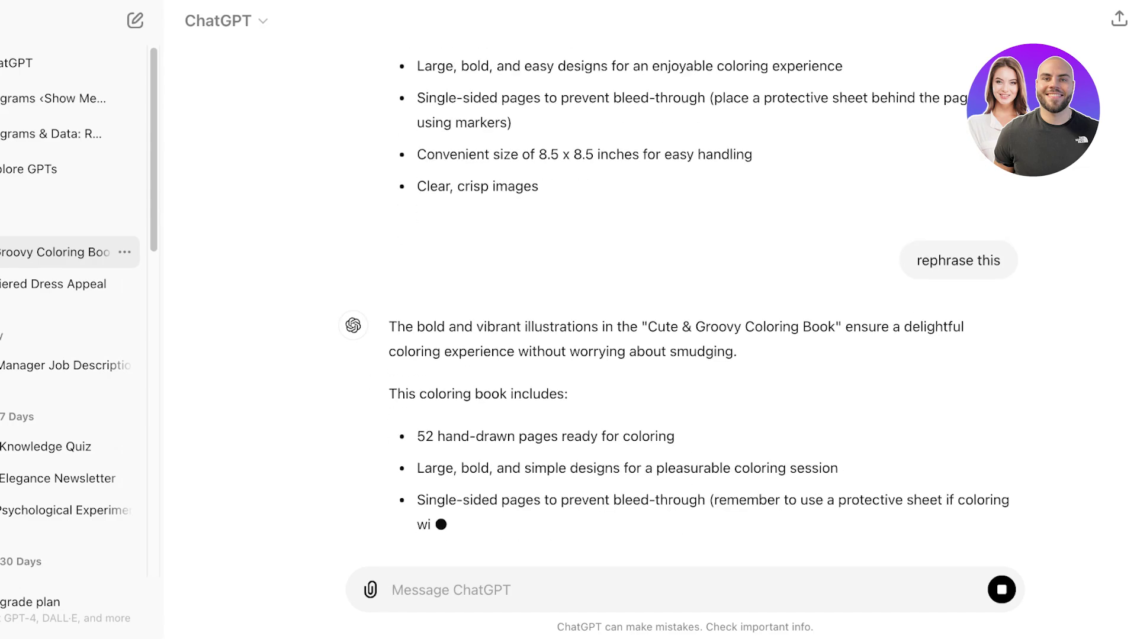
{"action": "left_click", "coordinate": [421, 492]}
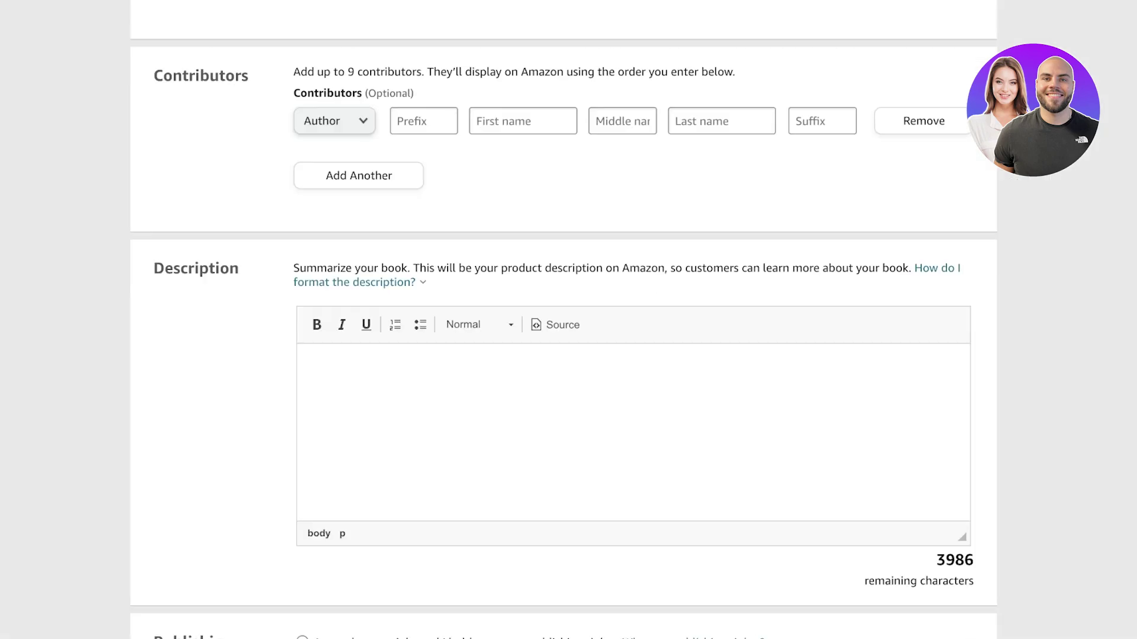
- Paste the rephrased text into Description, keeping only the feature bullet list
{"action": "type", "text": "The bold and vibrant illustrations in the \"Cute & Groovy Coloring Book\" ensure a delightful coloring experience without worrying about smudging.  This coloring book includes:  - 52 hand-drawn pages ready for coloring - Large, bold, and simple designs for a pleasurable coloring session - Single-sided pages to prevent bleed-through (remember to use a protective sheet if coloring with markers) - Convenient 8.5 x 8.5-inch size for easy handling - Clear and crisp images"}
{"action": "key", "text": "ctrl+shift+Home"}
{"action": "key", "text": "BackSpace"}
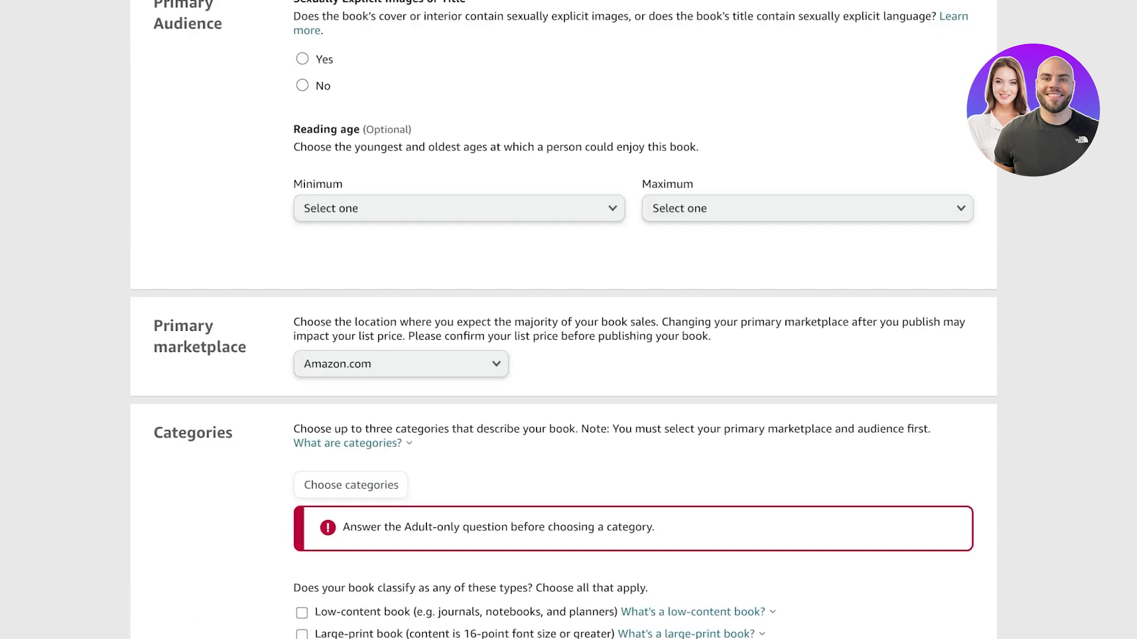
{"action": "scroll", "coordinate": [563, 320], "scroll_direction": "up", "scroll_amount": 2}
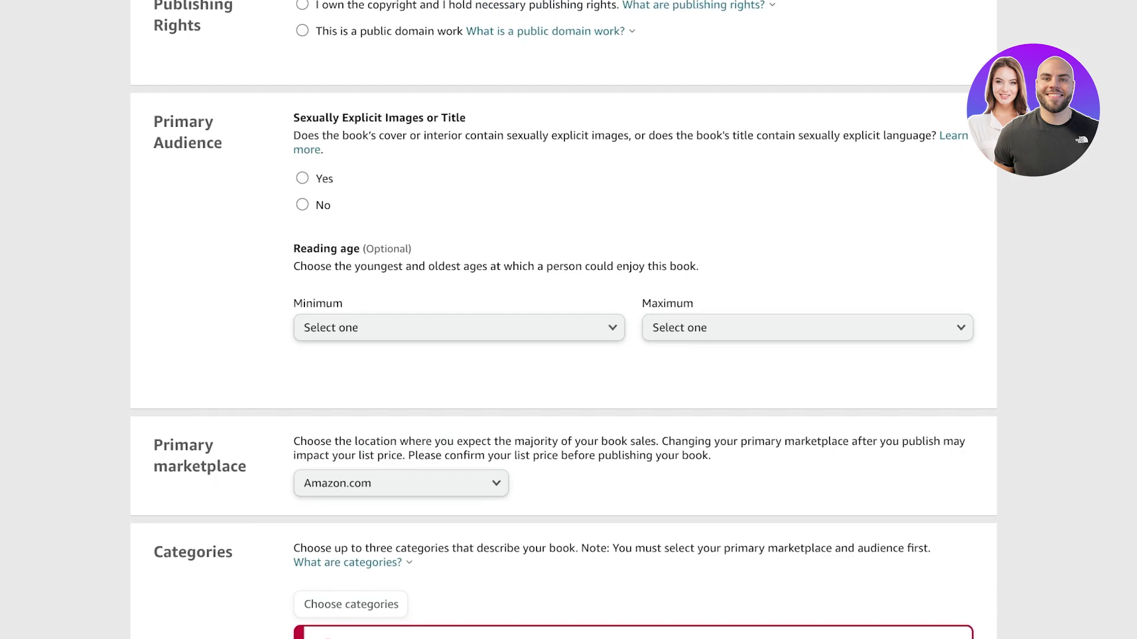
{"action": "scroll", "coordinate": [563, 319], "scroll_direction": "up", "scroll_amount": 5}
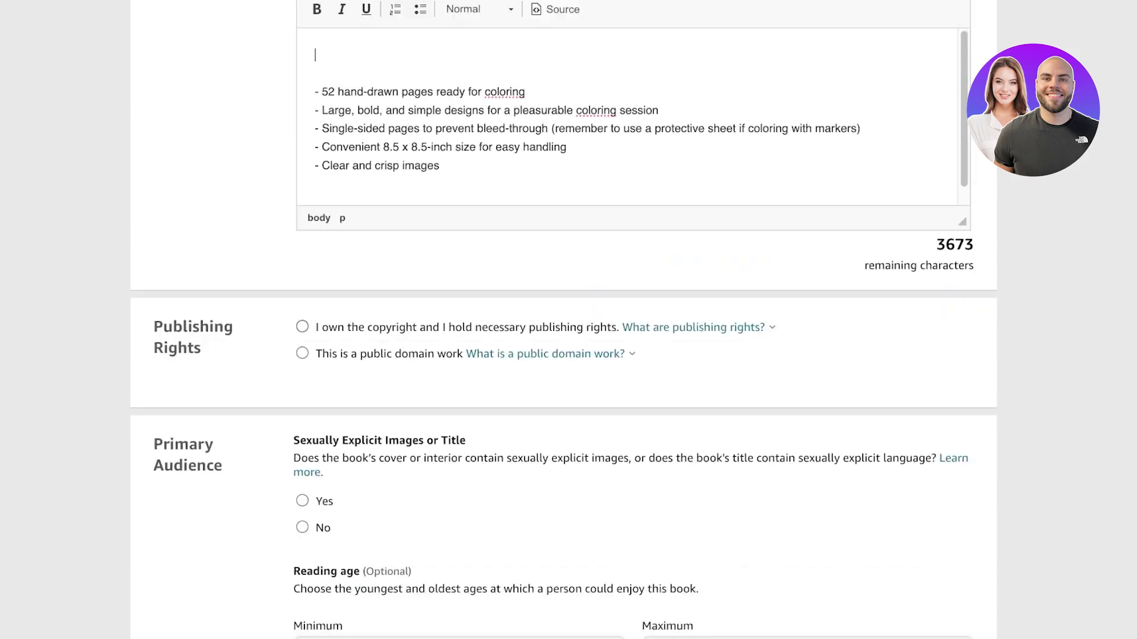
- Declare copyright ownership and answer No to sexually explicit content
{"action": "left_click", "coordinate": [302, 327]}
{"action": "scroll", "coordinate": [563, 320], "scroll_direction": "down", "scroll_amount": 1}
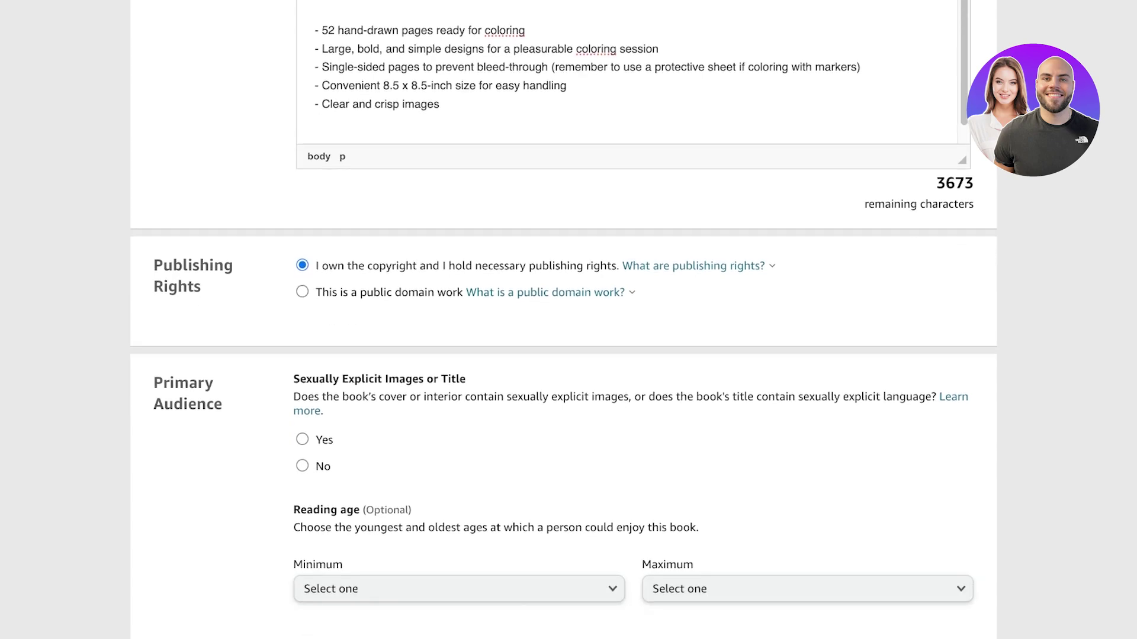
{"action": "scroll", "coordinate": [563, 320], "scroll_direction": "down", "scroll_amount": 1}
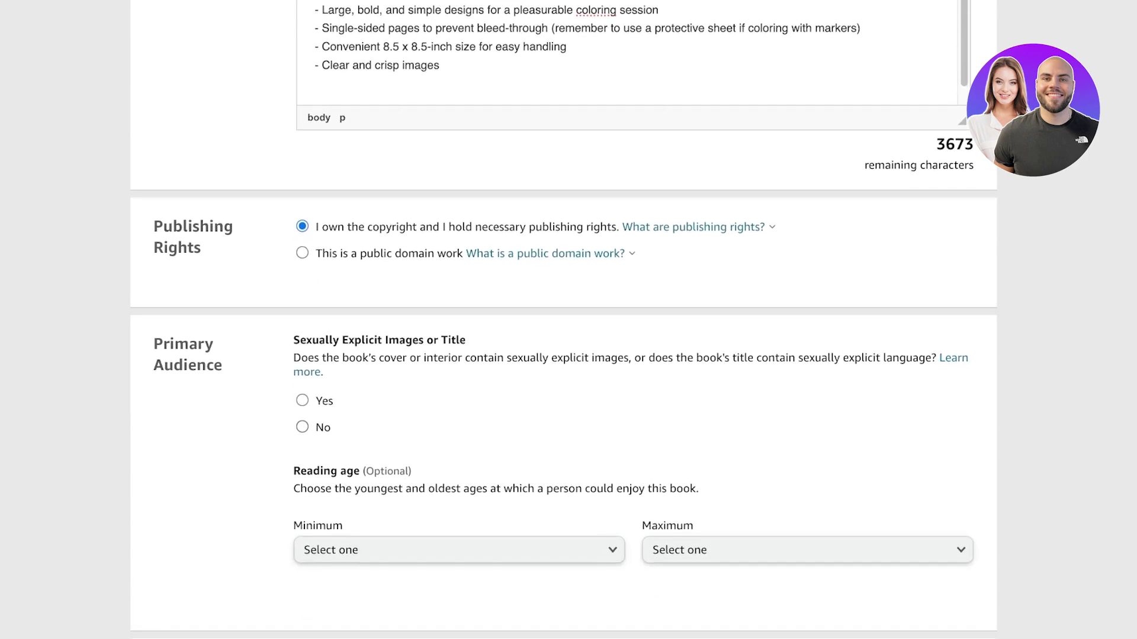
{"action": "left_click", "coordinate": [302, 427]}
{"action": "scroll", "coordinate": [563, 320], "scroll_direction": "down", "scroll_amount": 3}
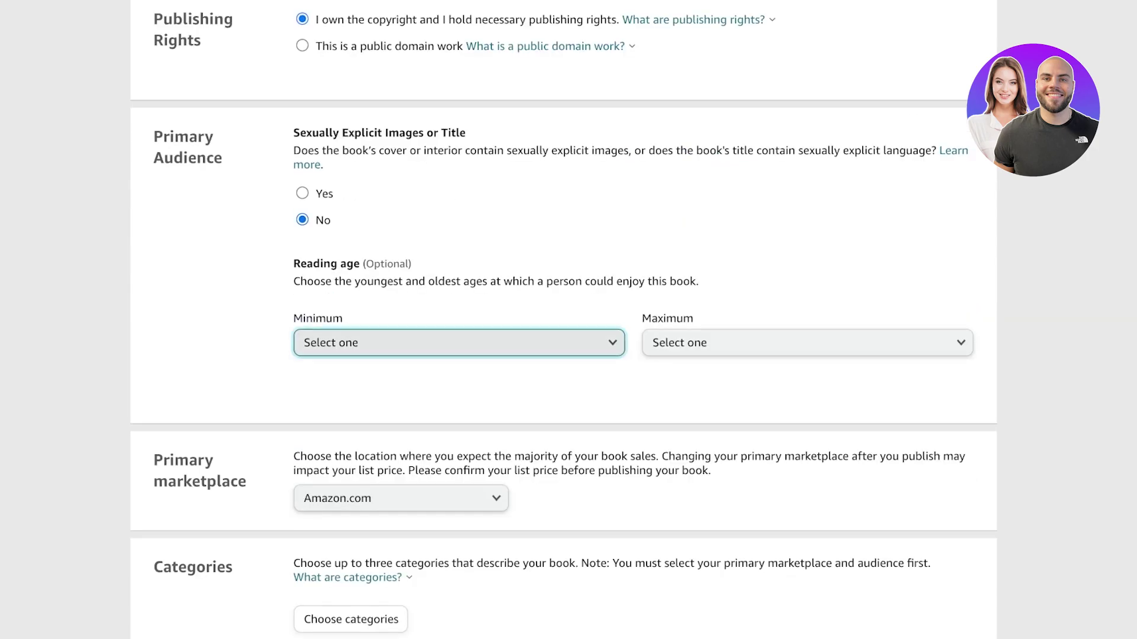
- Set the minimum reading age to Baby, leaving the maximum unset
{"action": "left_click", "coordinate": [459, 343]}
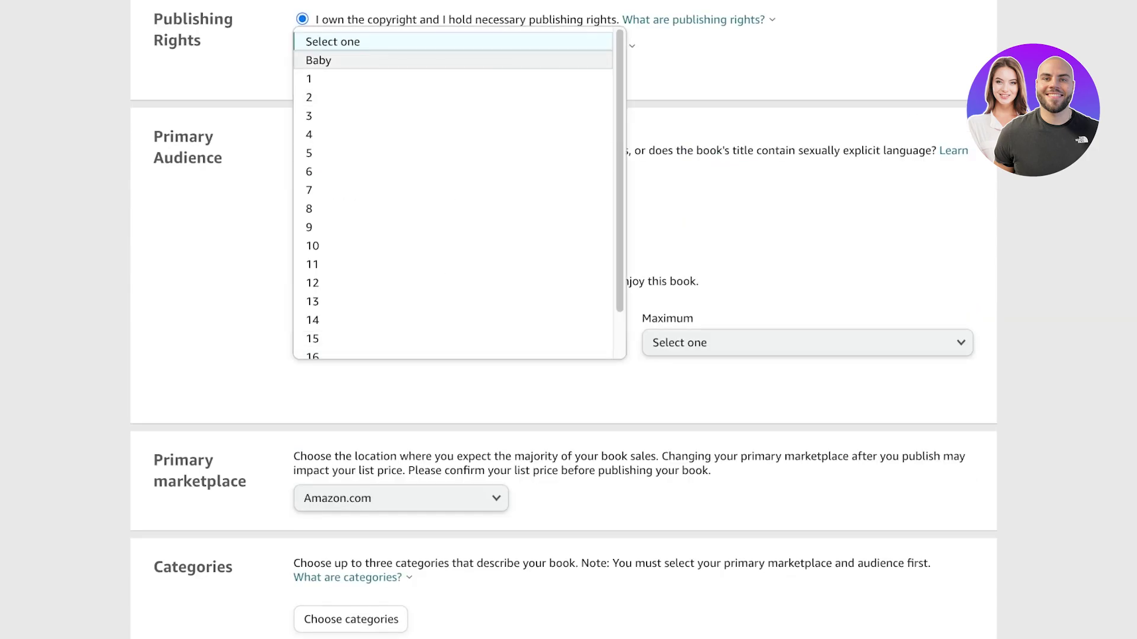
{"action": "left_click", "coordinate": [318, 60]}
{"action": "left_click", "coordinate": [807, 342]}
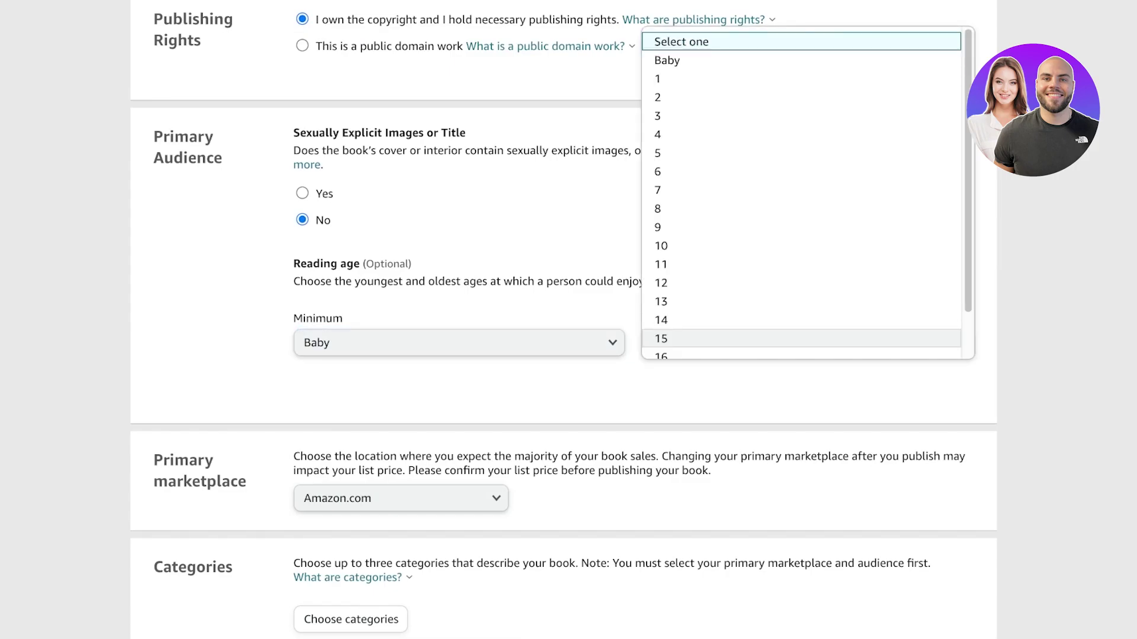
{"action": "key", "text": "Escape"}
{"action": "left_click", "coordinate": [807, 343]}
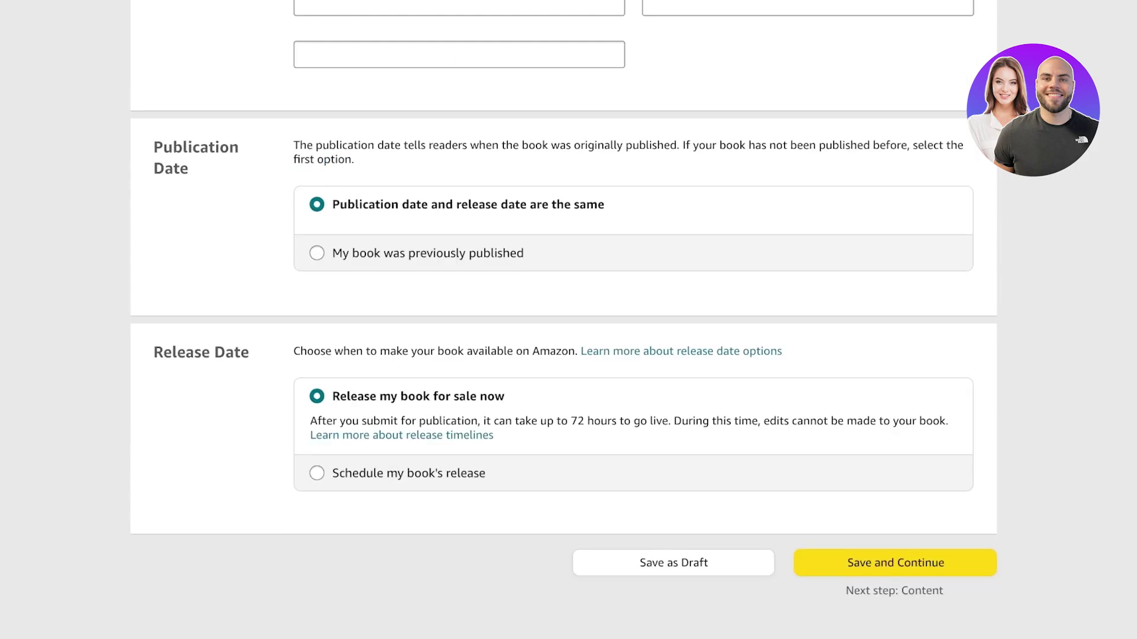
{"action": "scroll", "coordinate": [568, 319], "scroll_direction": "up", "scroll_amount": 10}
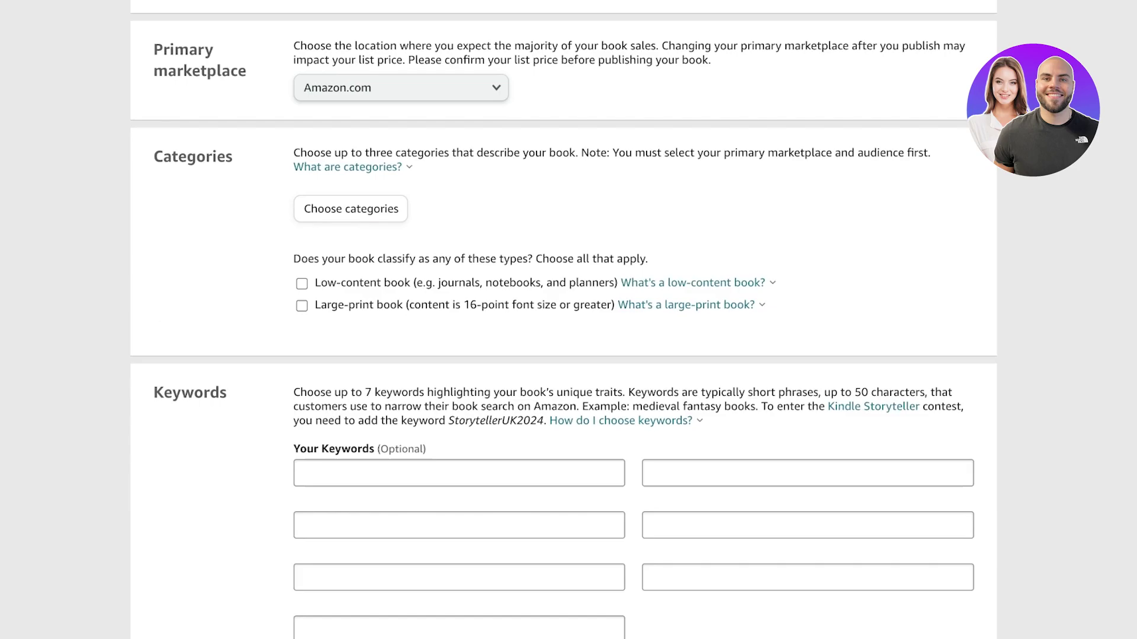
- Choose Arts & Photography › Drawing in the category chooser
{"action": "scroll", "coordinate": [563, 326], "scroll_direction": "up", "scroll_amount": 1}
{"action": "left_click", "coordinate": [350, 254]}
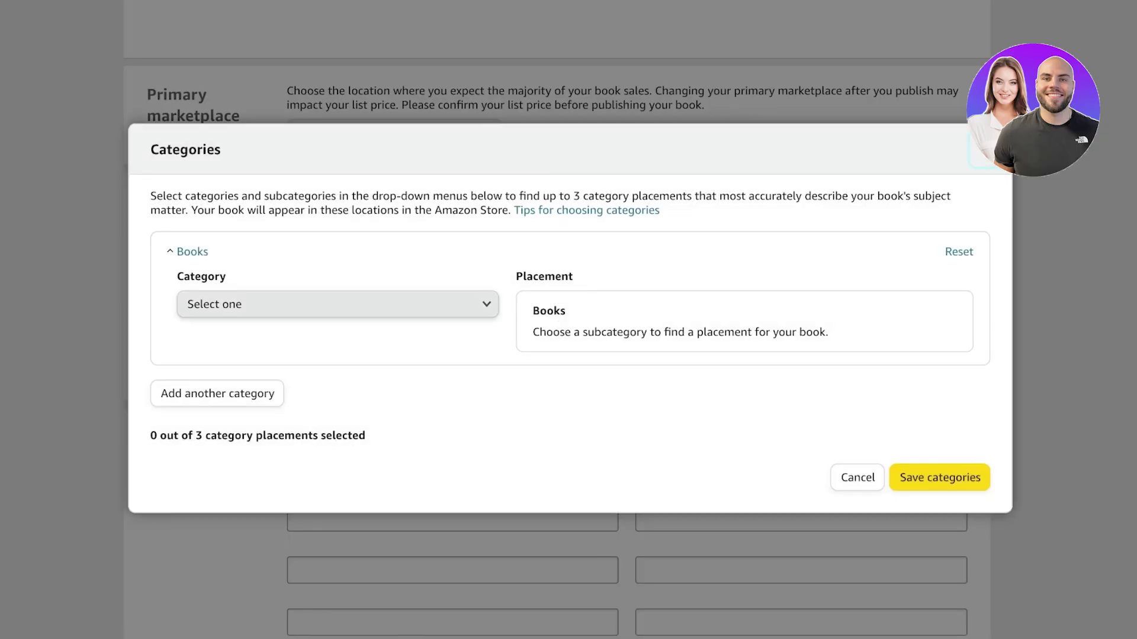
{"action": "left_click", "coordinate": [331, 302]}
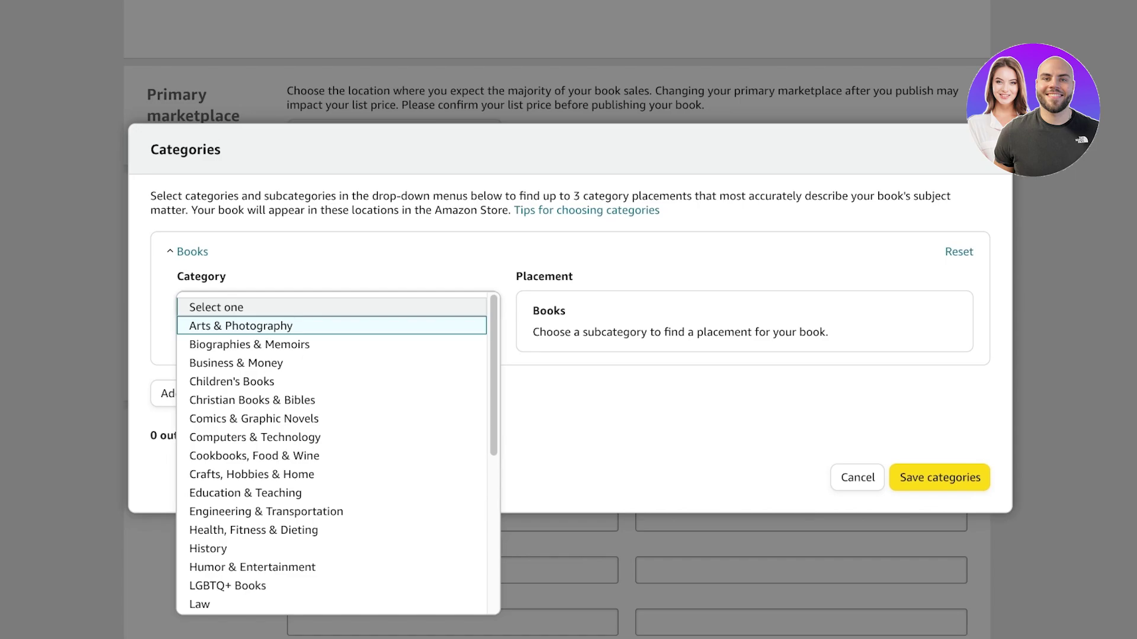
{"action": "key", "text": "Return"}
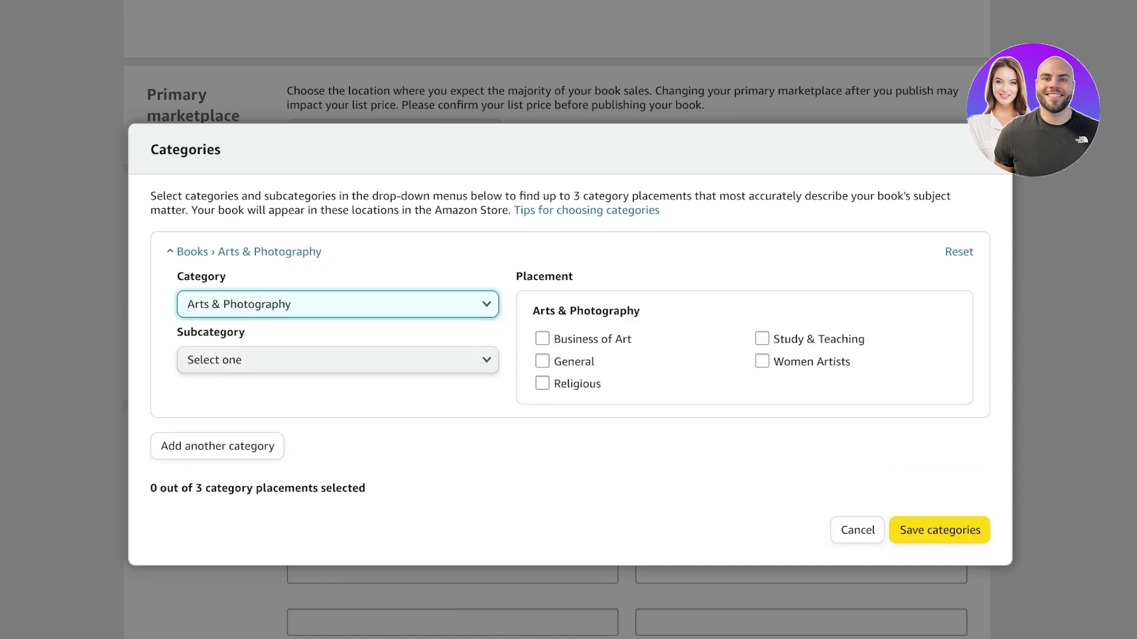
{"action": "left_click", "coordinate": [337, 360]}
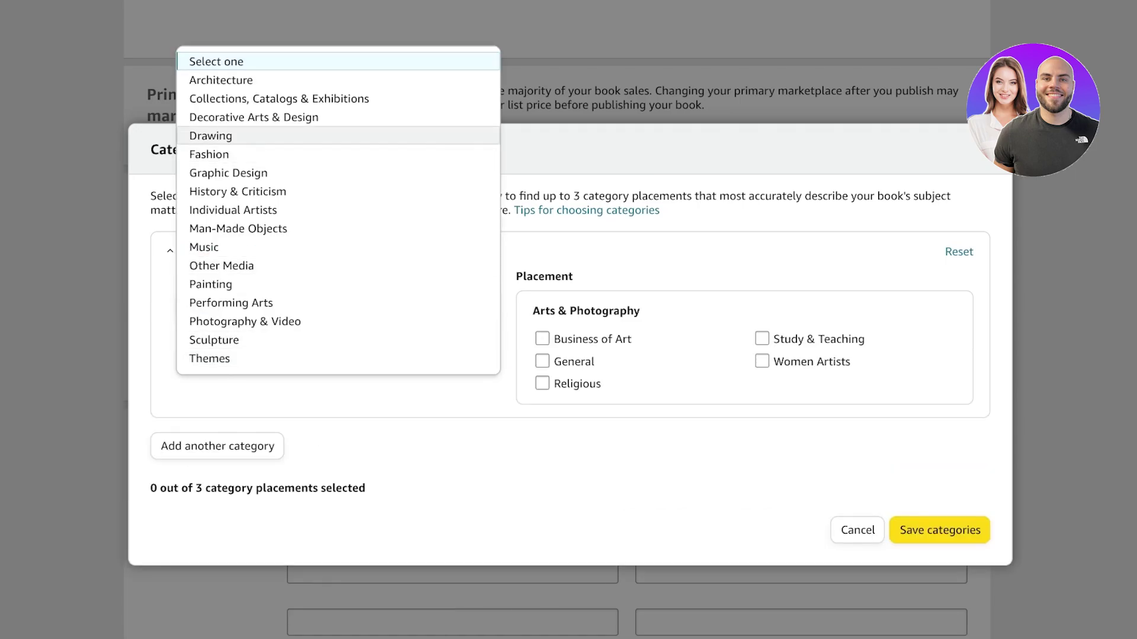
{"action": "left_click", "coordinate": [210, 136]}
{"action": "left_click", "coordinate": [337, 358]}
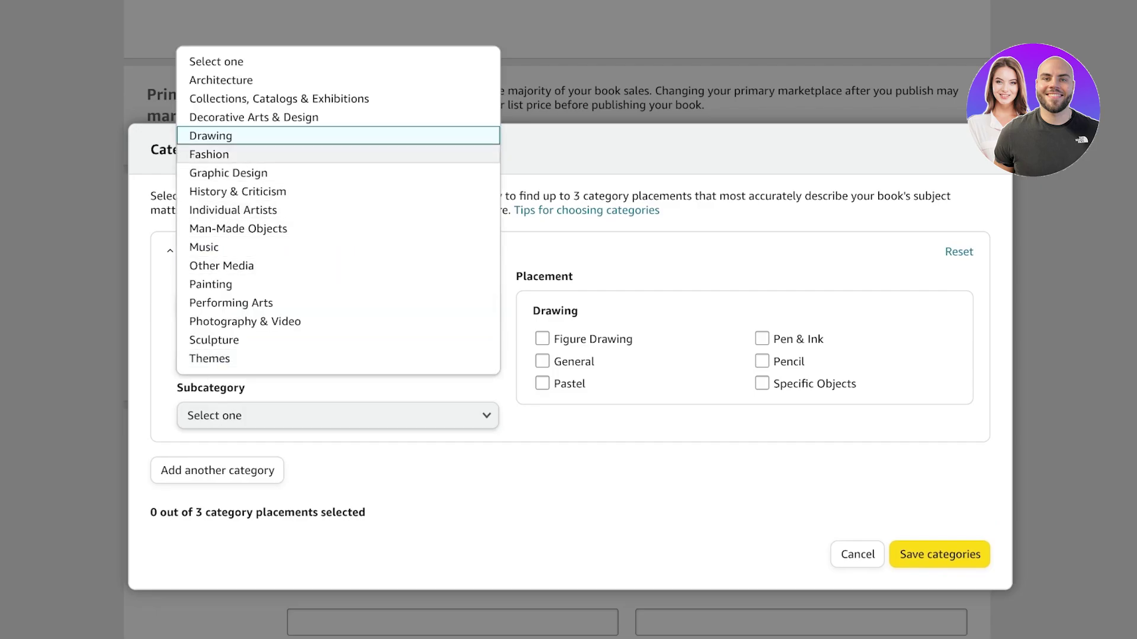
{"action": "left_click", "coordinate": [210, 136]}
- Add Figure Drawing, Pencil and Pen & Ink as category placements
{"action": "left_click", "coordinate": [337, 415]}
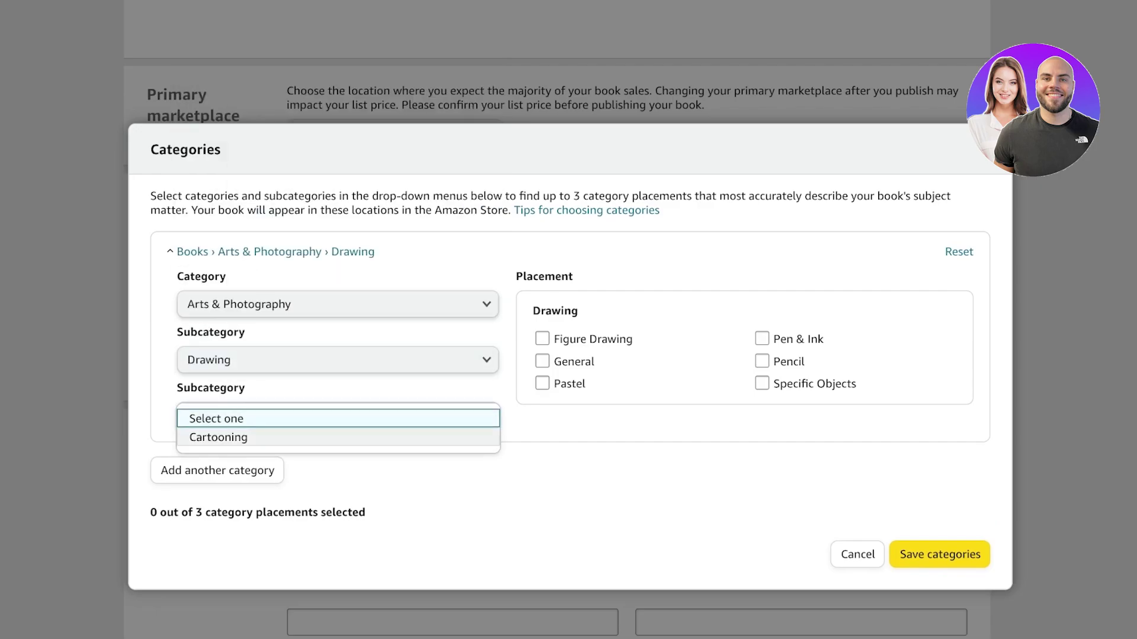
{"action": "left_click", "coordinate": [541, 339]}
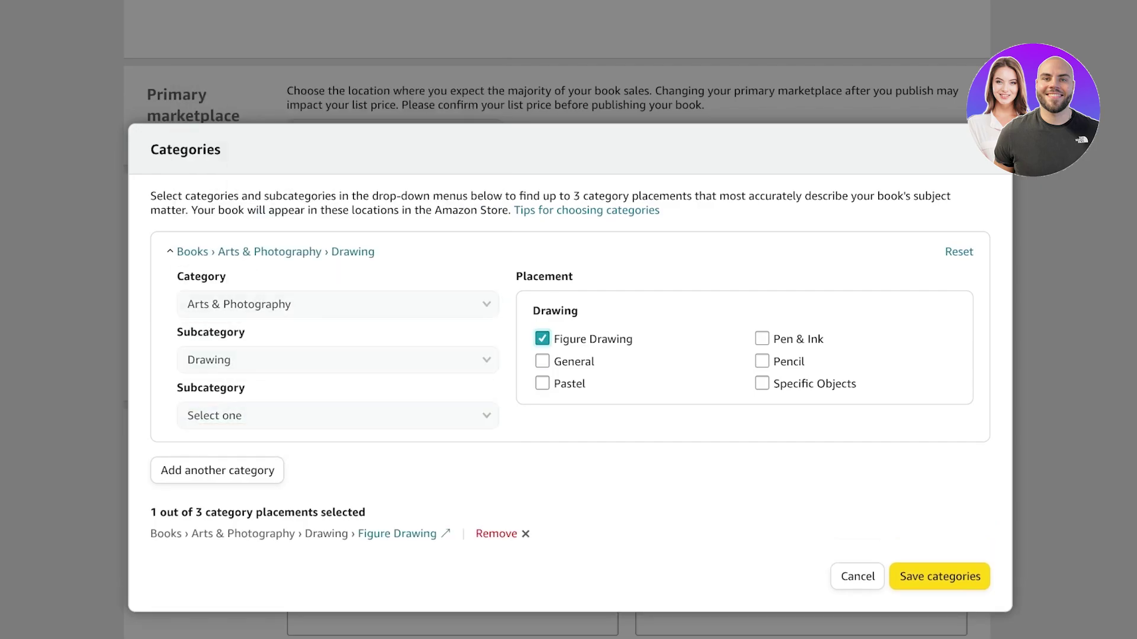
{"action": "left_click", "coordinate": [762, 361]}
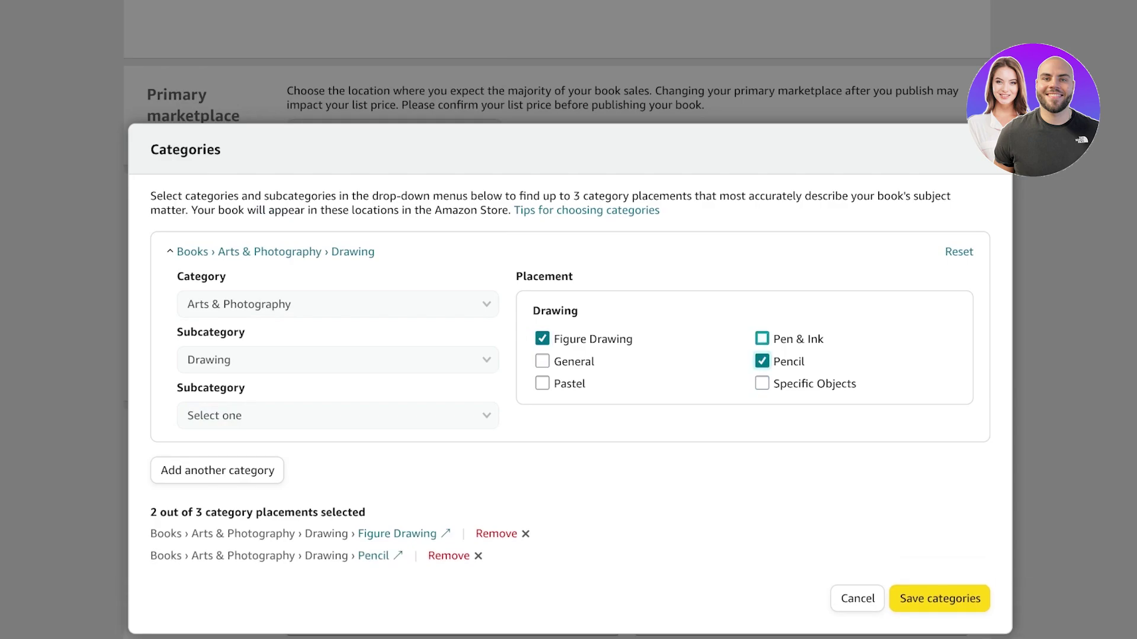
{"action": "left_click", "coordinate": [762, 338]}
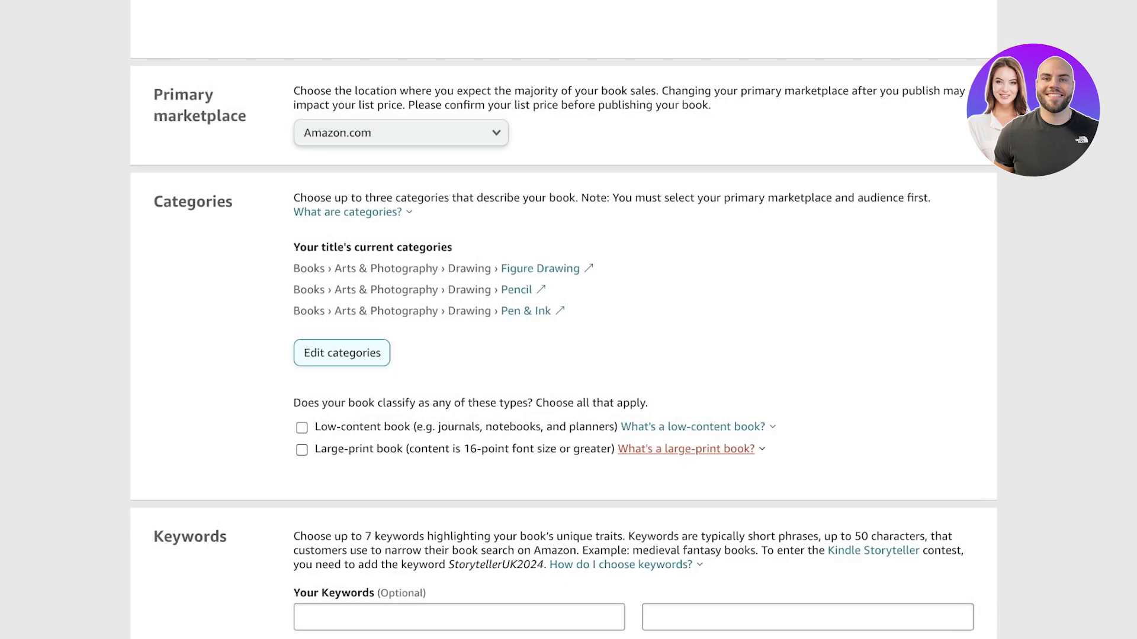
{"action": "scroll", "coordinate": [569, 320], "scroll_direction": "down", "scroll_amount": 2}
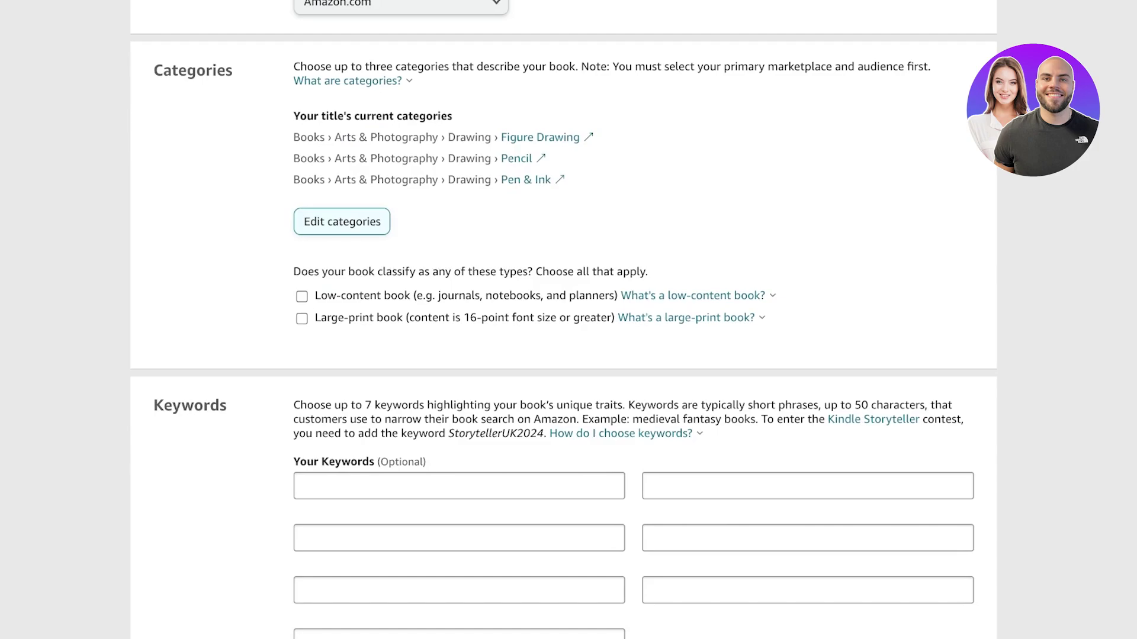
- Mark the book as a low-content book
{"action": "left_click_drag", "start_coordinate": [326, 271], "coordinate": [649, 272]}
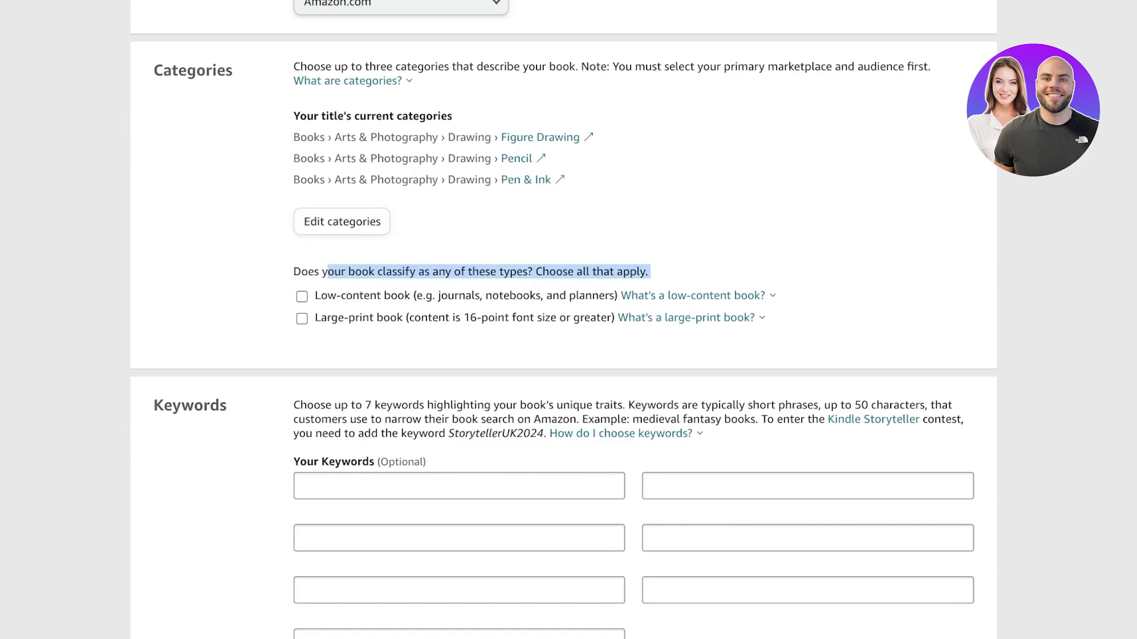
{"action": "left_click", "coordinate": [650, 272]}
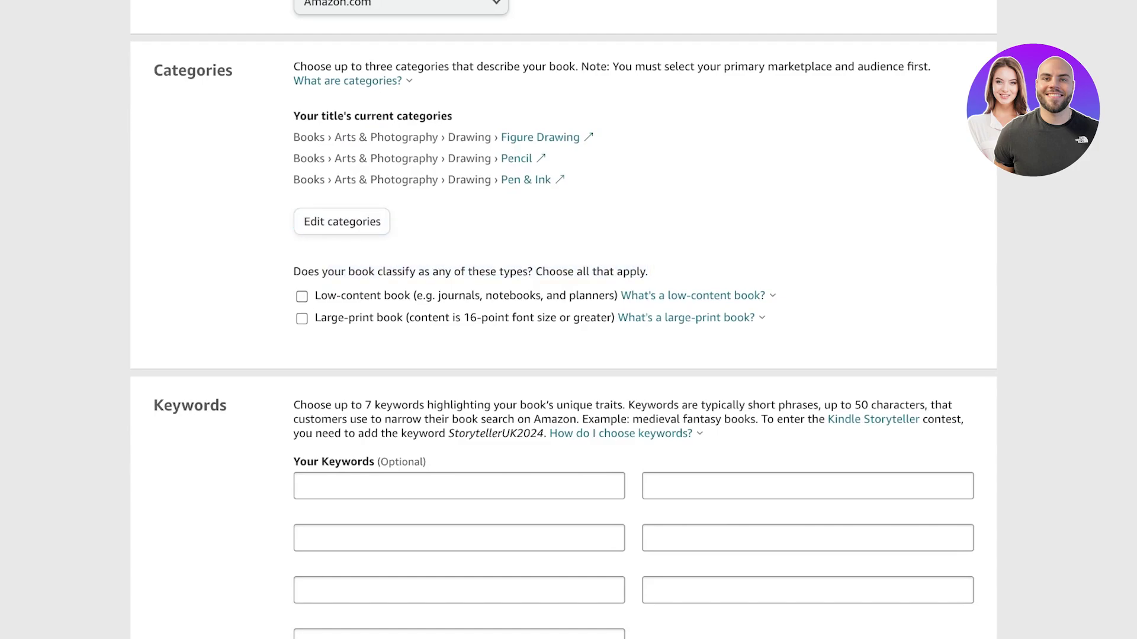
{"action": "left_click", "coordinate": [301, 296]}
{"action": "scroll", "coordinate": [568, 320], "scroll_direction": "down", "scroll_amount": 3}
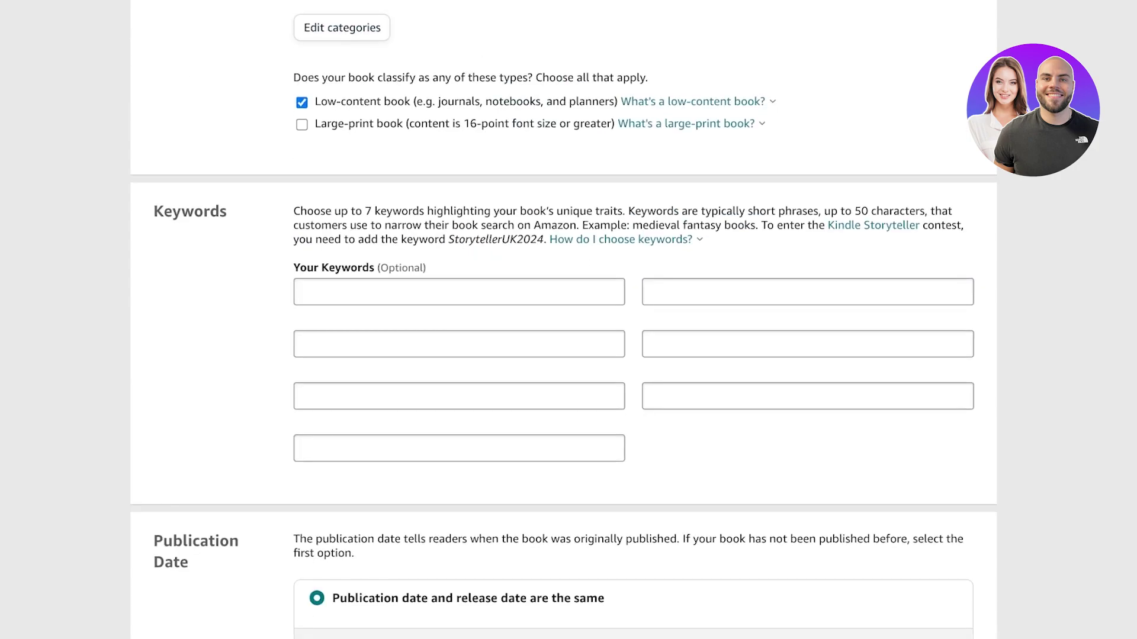
{"action": "left_click", "coordinate": [459, 292]}
- Enter keywords 'coloring', 'cute coloring book' and 'stress relief'
{"action": "type", "text": "coloring"}
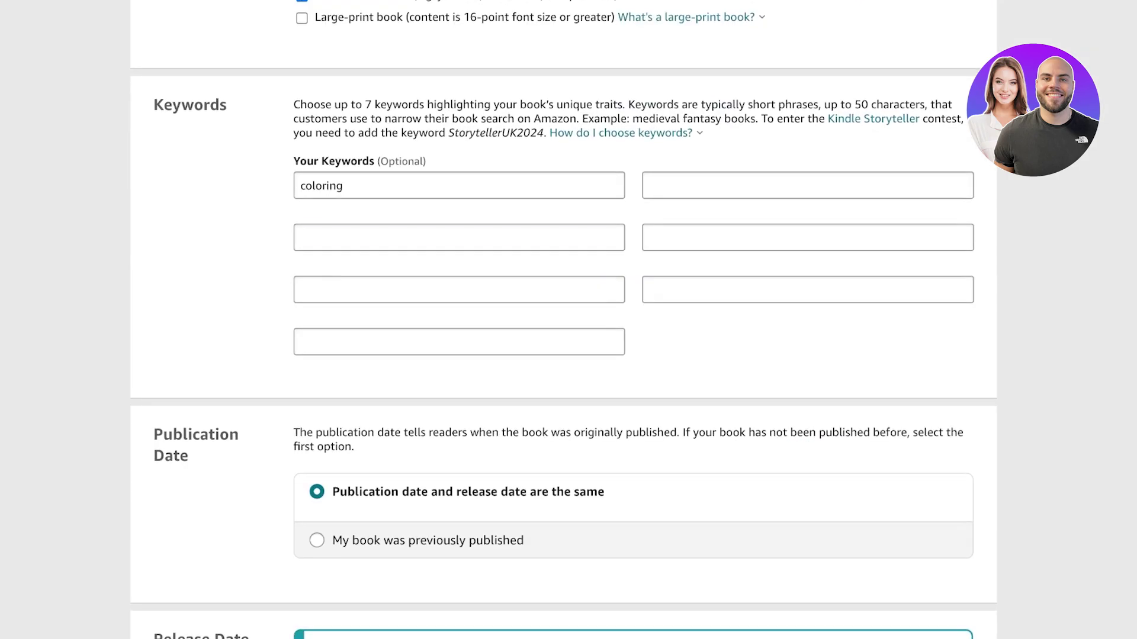
{"action": "left_click", "coordinate": [459, 237]}
{"action": "type", "text": "cute coloring book"}
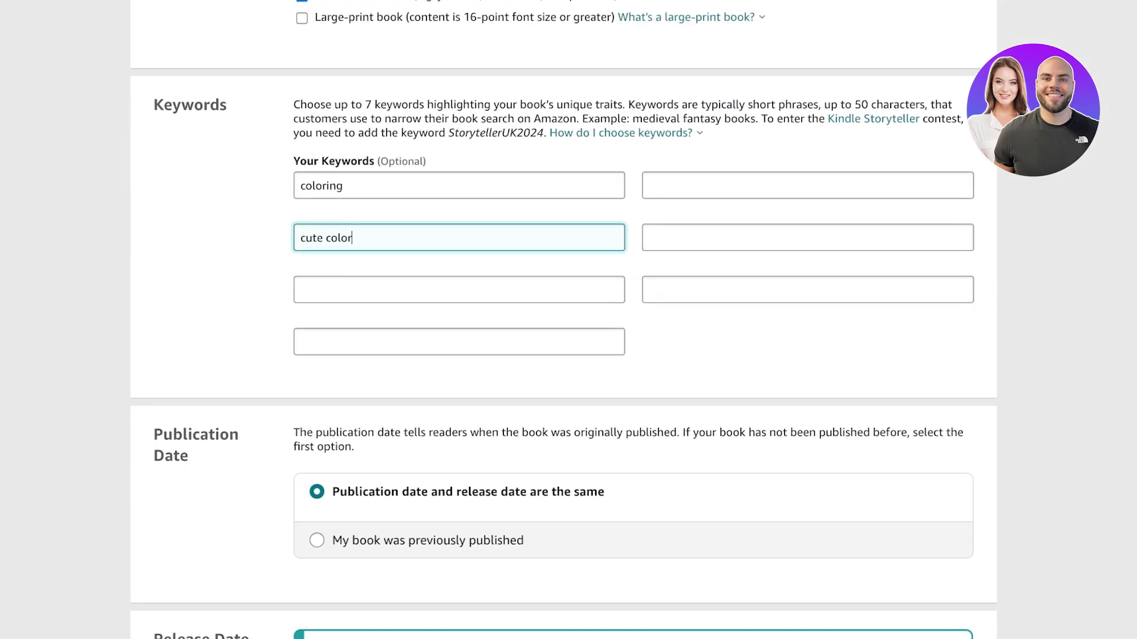
{"action": "left_click", "coordinate": [458, 290]}
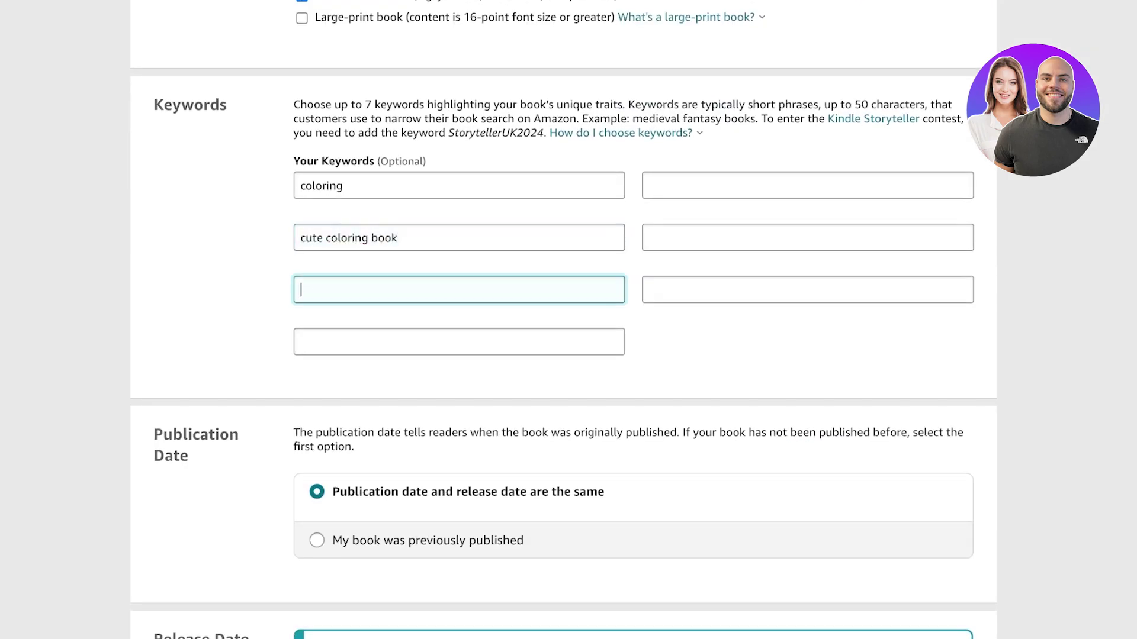
{"action": "type", "text": "stress relief"}
- Enter keywords 'animal coloring book', 'coloringbook' and 'stress relief coloringbook'
{"action": "left_click", "coordinate": [459, 341]}
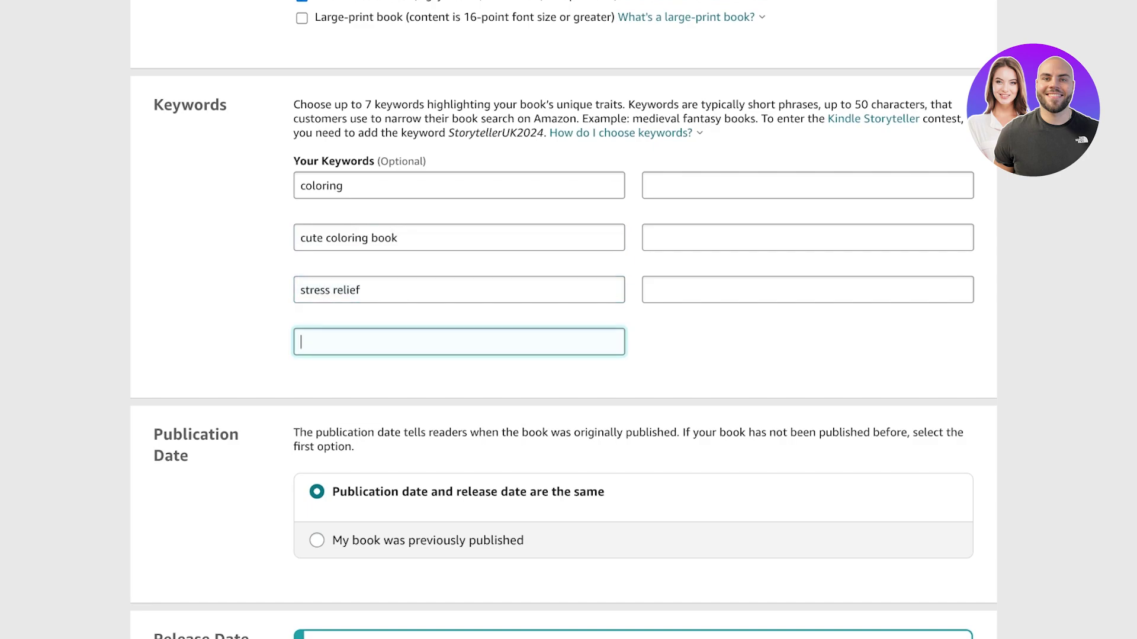
{"action": "type", "text": "animal coloring book"}
{"action": "left_click", "coordinate": [808, 186]}
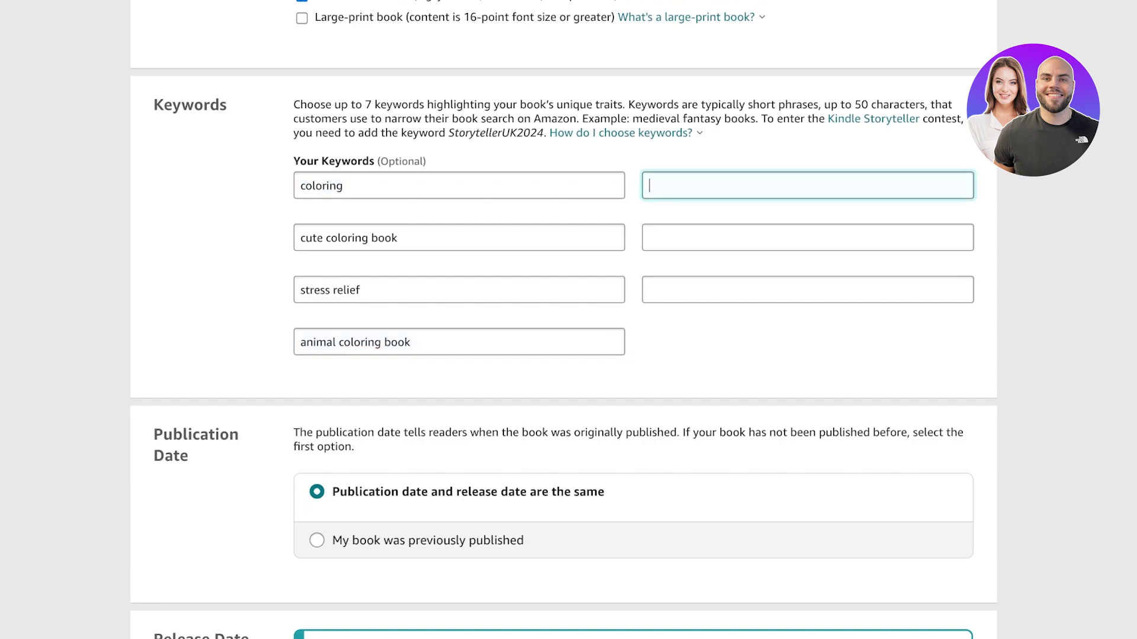
{"action": "type", "text": "coloringbook"}
{"action": "left_click", "coordinate": [807, 238]}
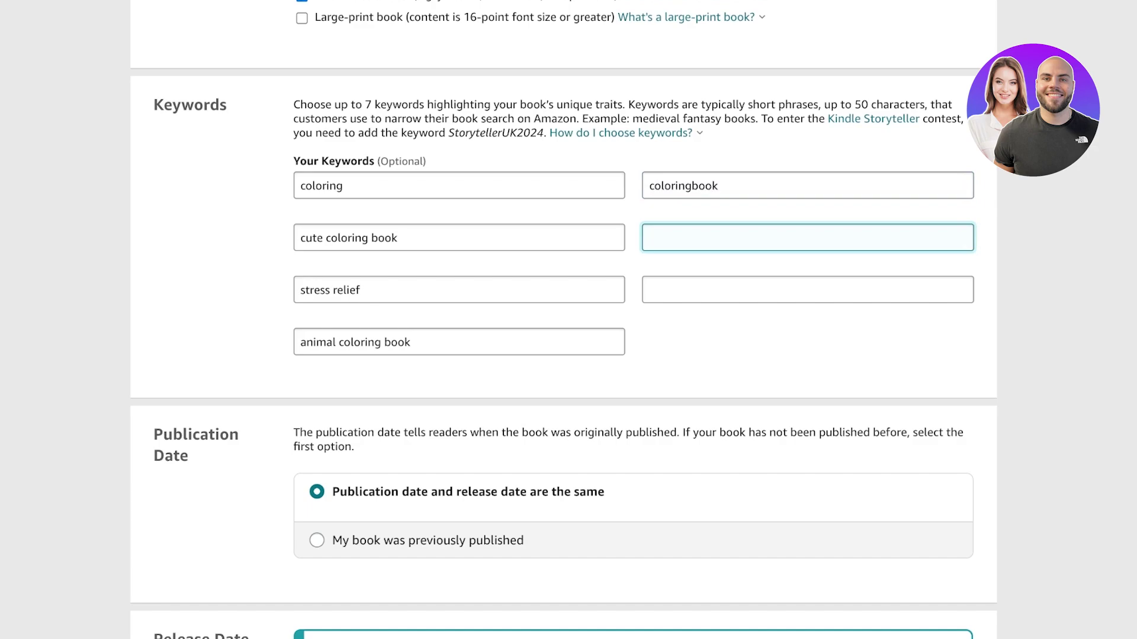
{"action": "type", "text": "stress relief coloring"}
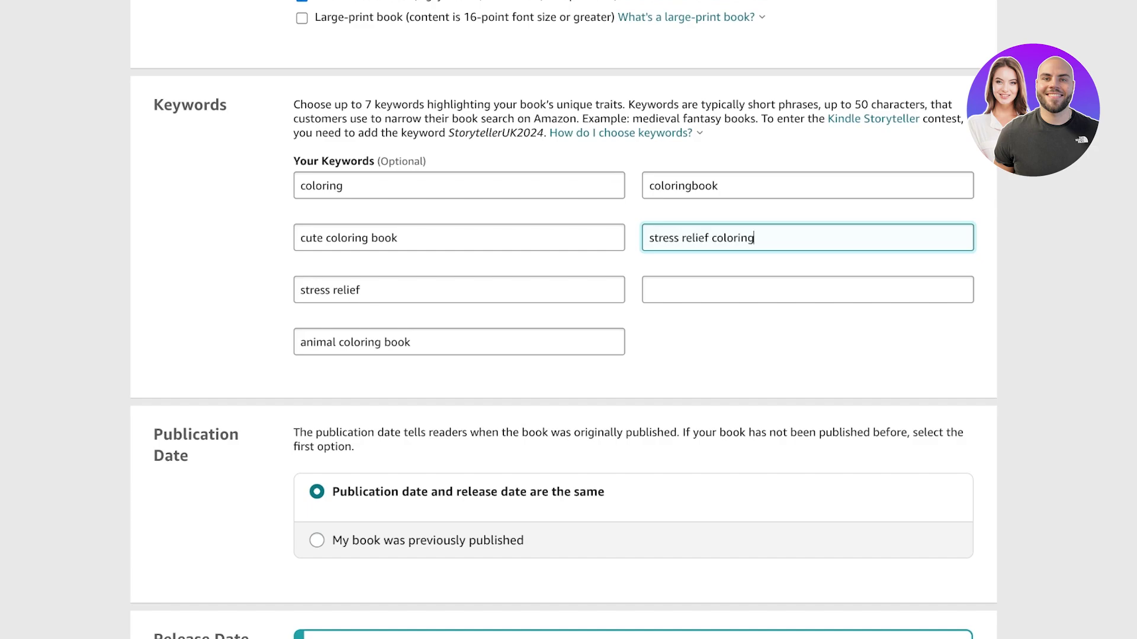
{"action": "type", "text": "book"}
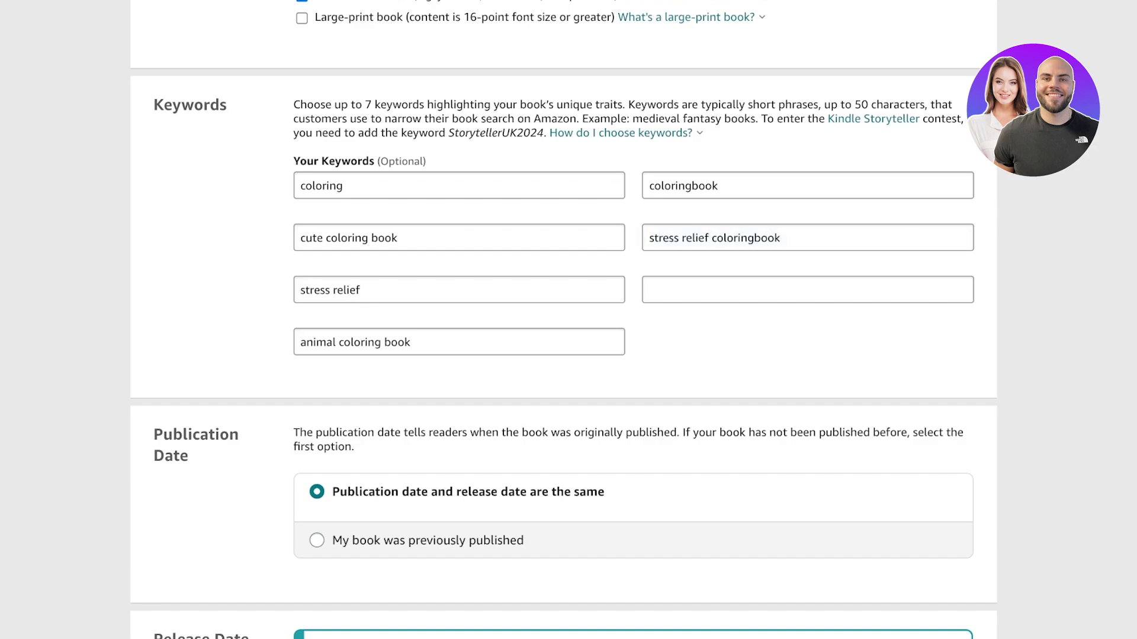
{"action": "scroll", "coordinate": [569, 320], "scroll_direction": "down", "scroll_amount": 3}
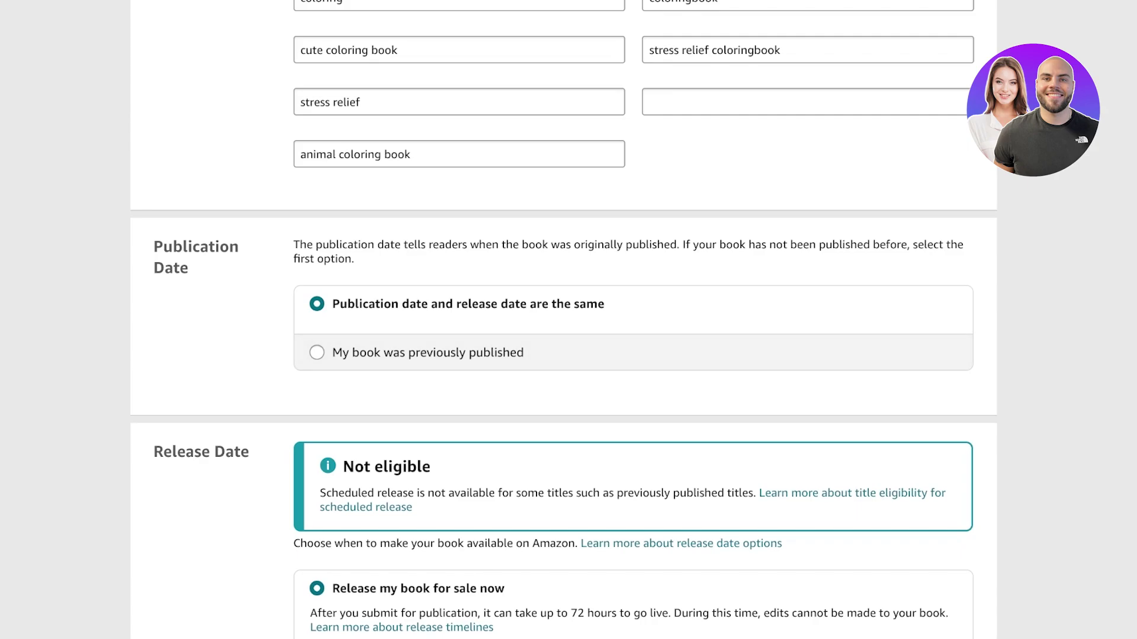
- Save and continue, clearing the minimum reading age to resolve the reading-age error
{"action": "scroll", "coordinate": [564, 320], "scroll_direction": "down", "scroll_amount": 4}
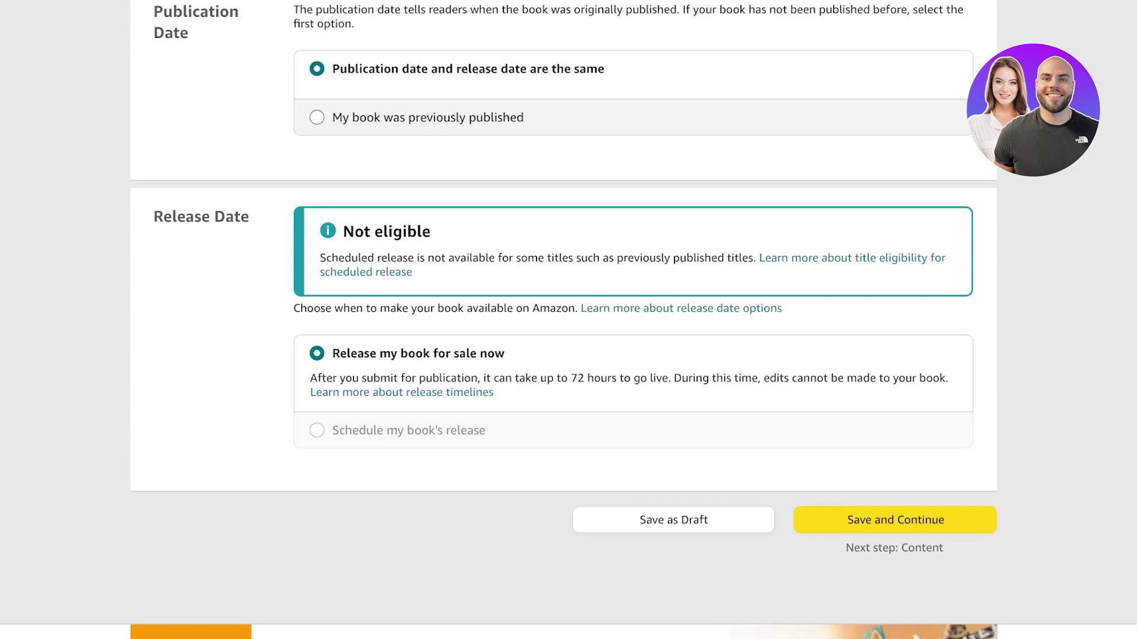
{"action": "left_click", "coordinate": [895, 520]}
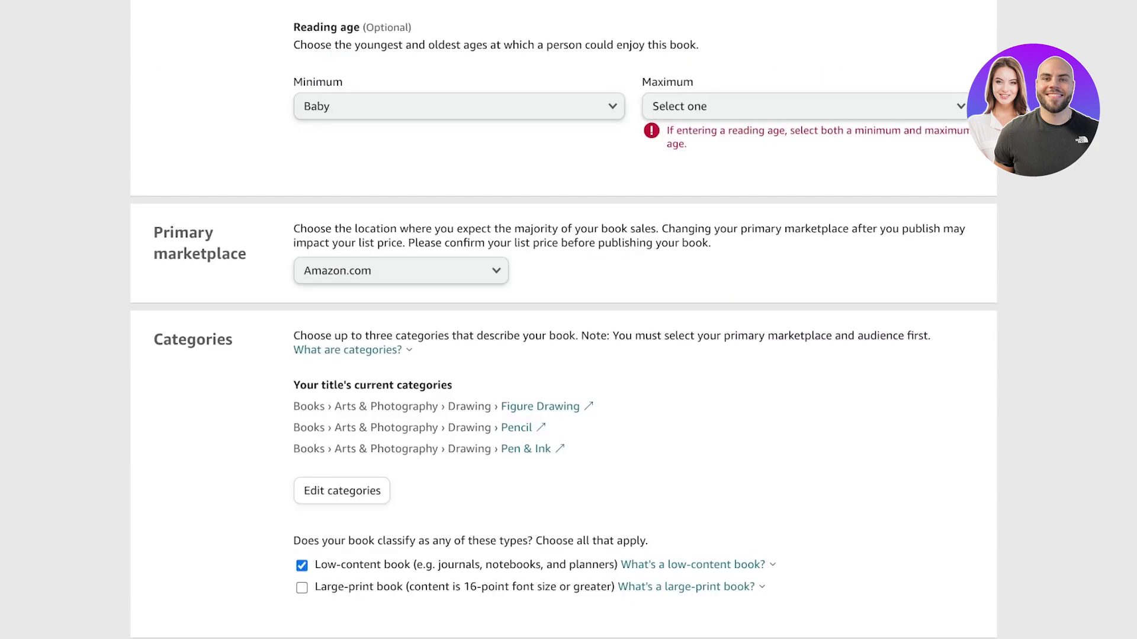
{"action": "left_click", "coordinate": [457, 107]}
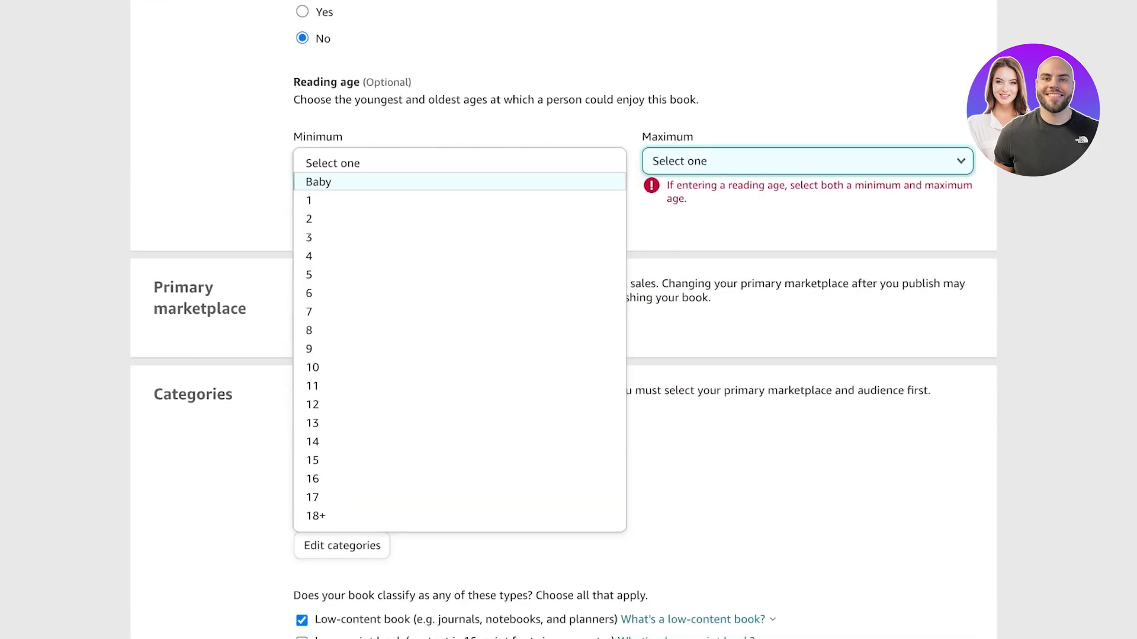
{"action": "key", "text": "Escape"}
{"action": "scroll", "coordinate": [569, 319], "scroll_direction": "down", "scroll_amount": 15}
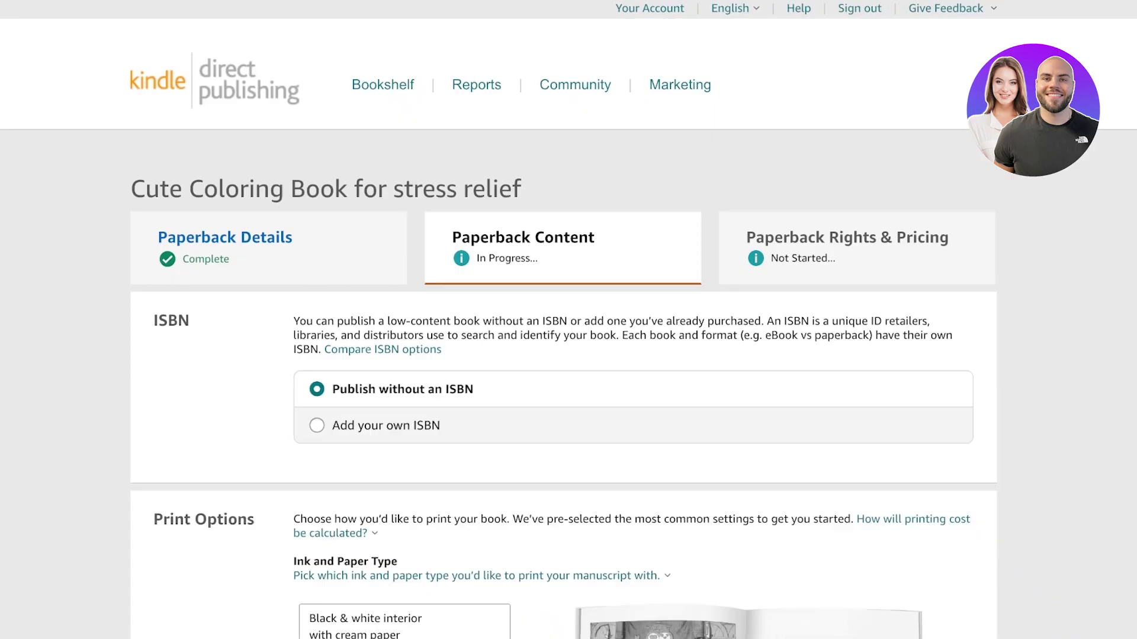
- Choose to publish the paperback without an ISBN
{"action": "scroll", "coordinate": [569, 320], "scroll_direction": "down", "scroll_amount": 3}
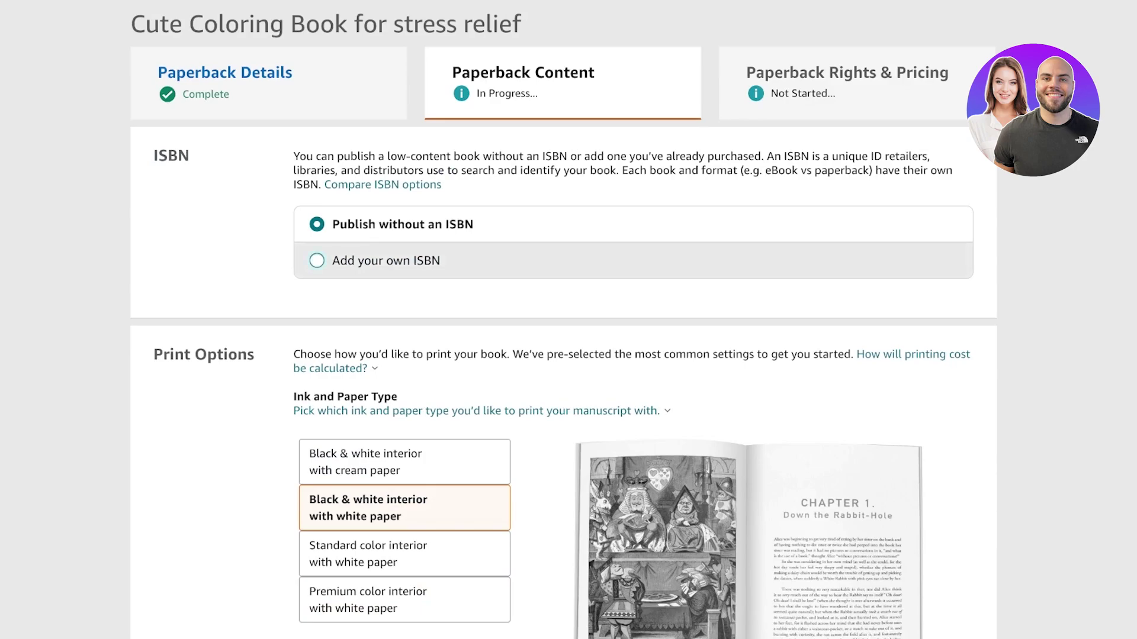
{"action": "left_click", "coordinate": [385, 260]}
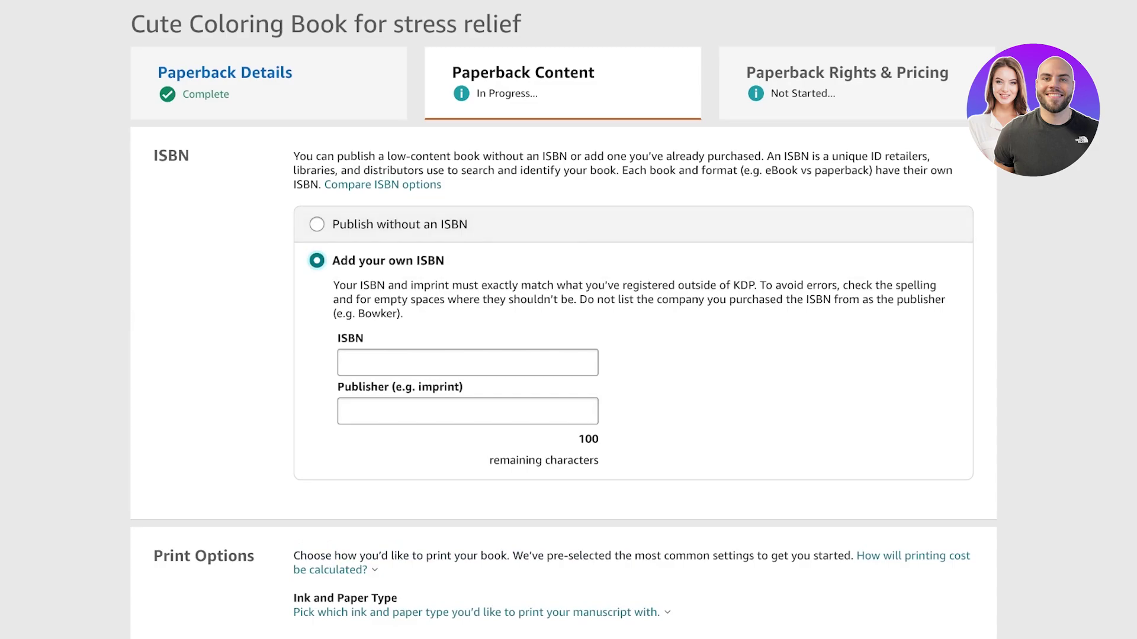
{"action": "left_click", "coordinate": [391, 224]}
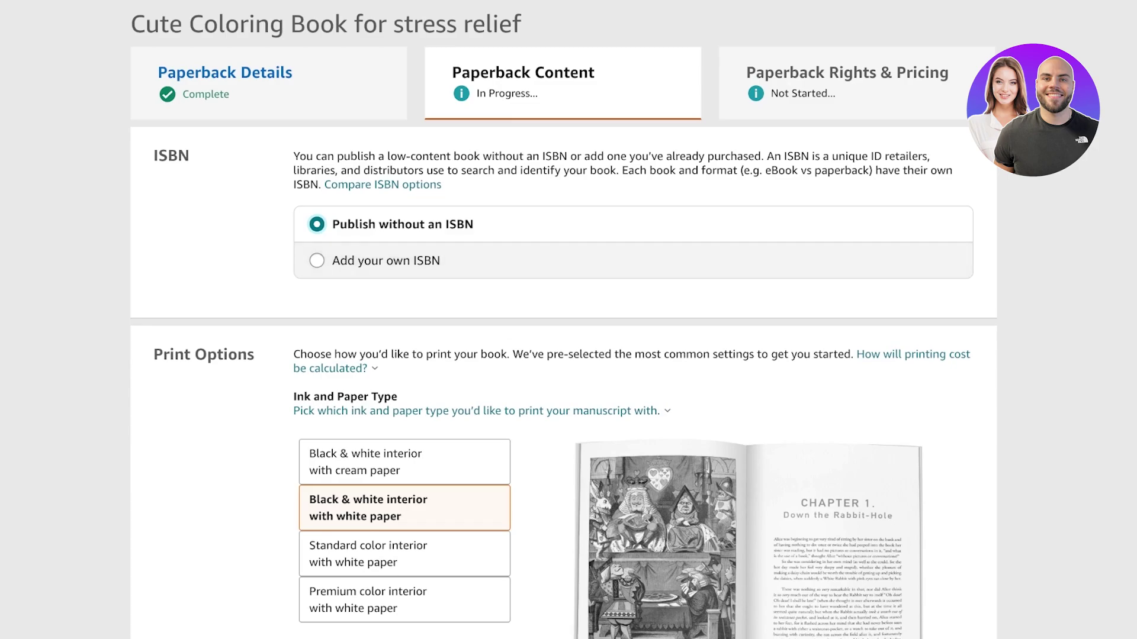
- Compare the ink and paper options, settling on black & white interior with white paper
{"action": "scroll", "coordinate": [563, 355], "scroll_direction": "down", "scroll_amount": 1}
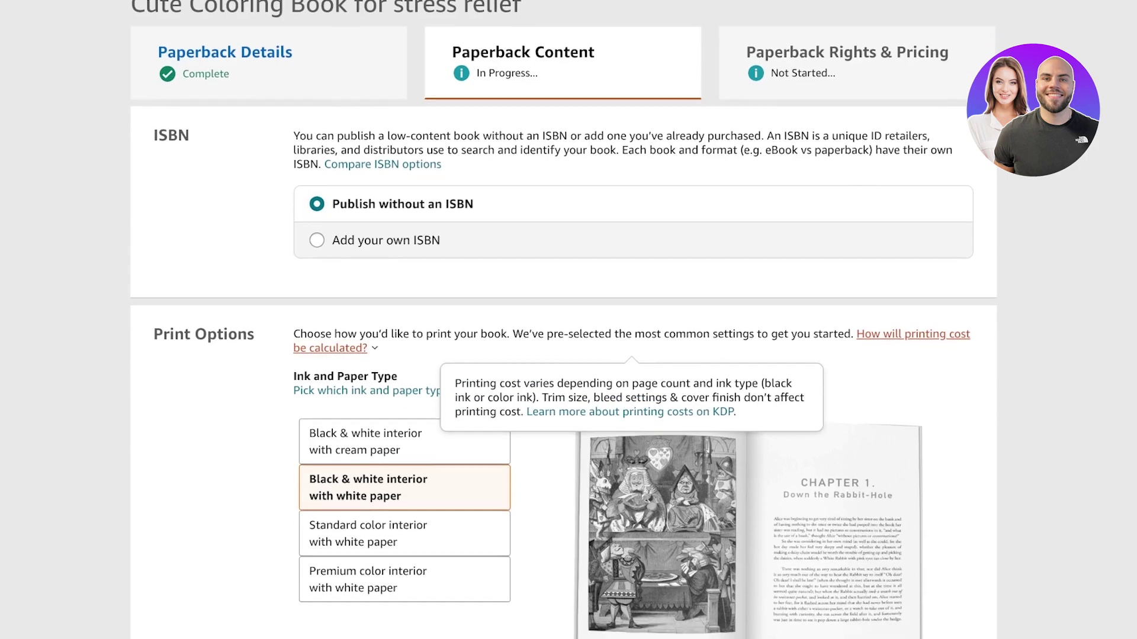
{"action": "scroll", "coordinate": [563, 355], "scroll_direction": "down", "scroll_amount": 3}
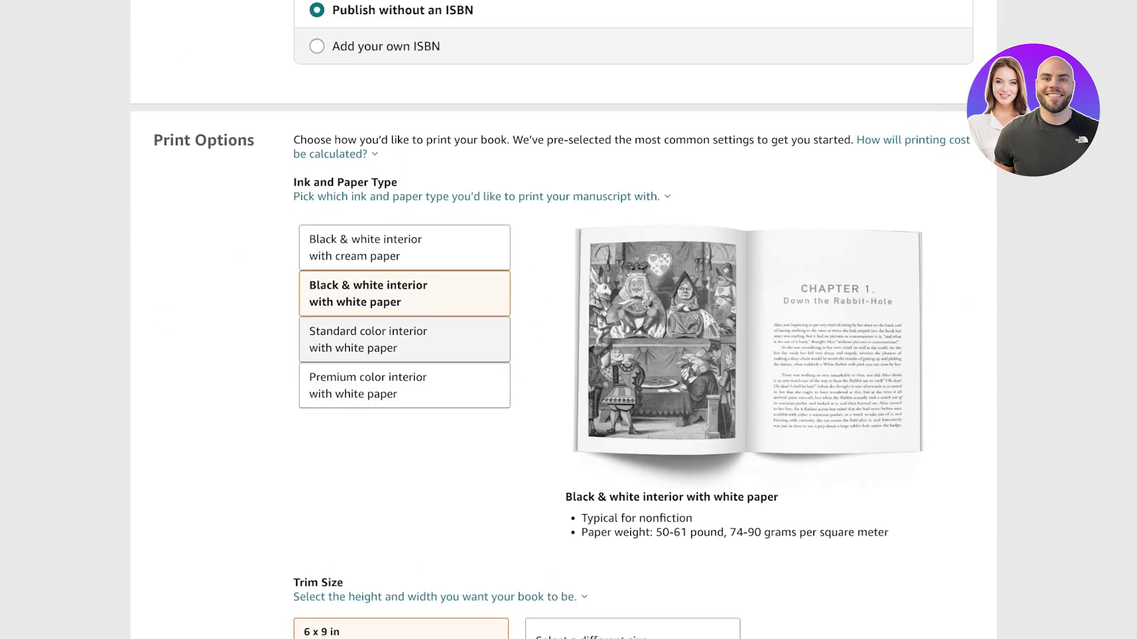
{"action": "left_click", "coordinate": [404, 247]}
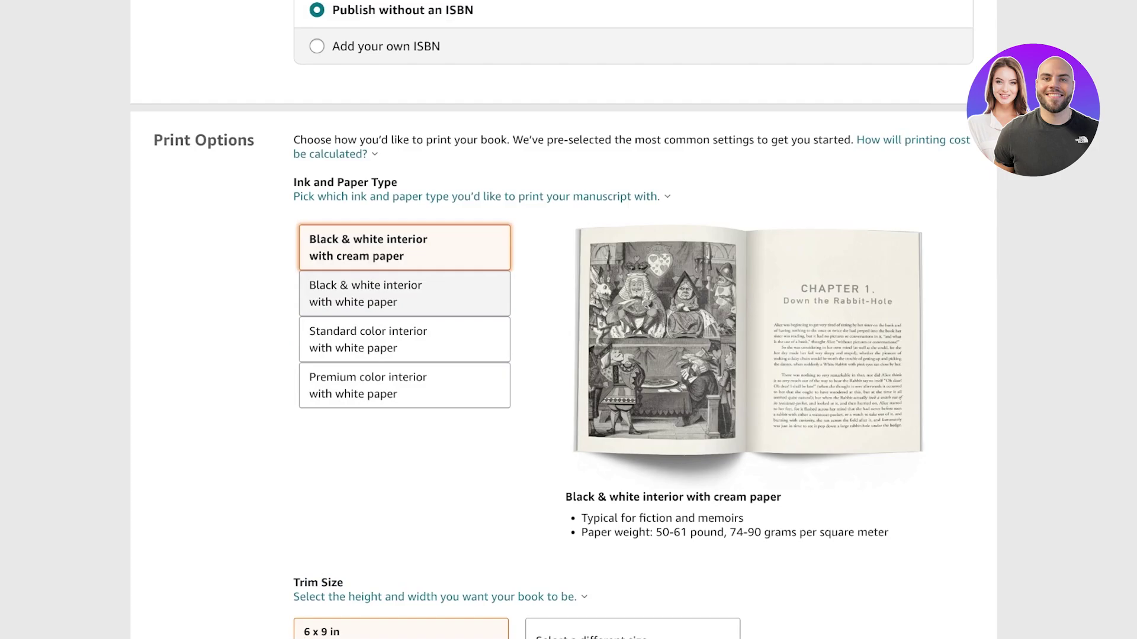
{"action": "left_click", "coordinate": [405, 294]}
{"action": "left_click", "coordinate": [404, 340]}
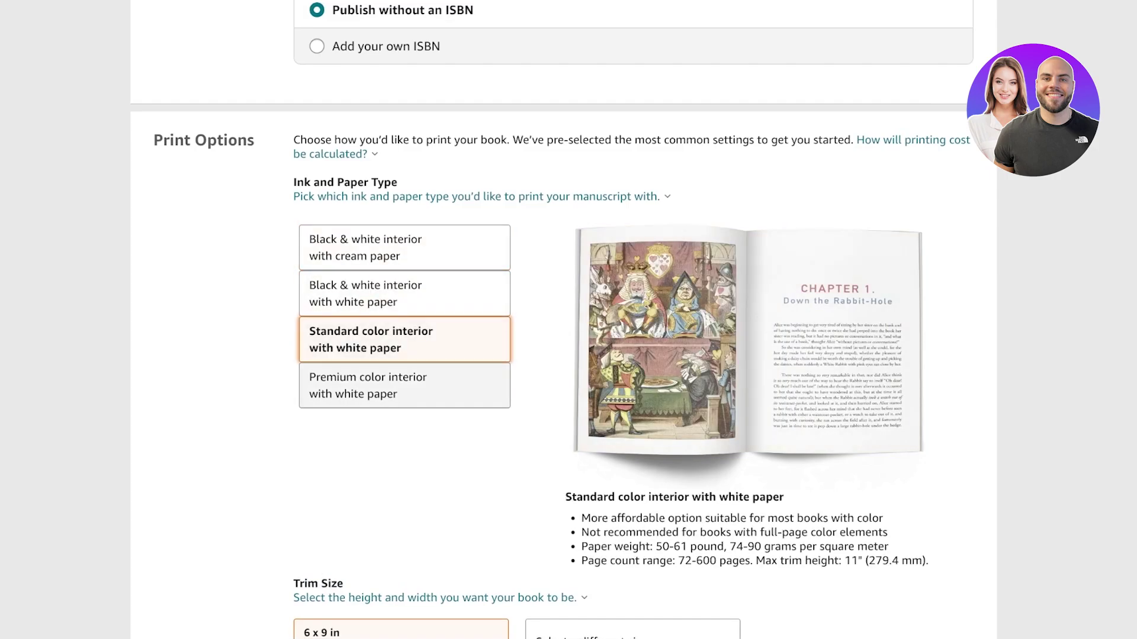
{"action": "left_click", "coordinate": [405, 385]}
{"action": "left_click", "coordinate": [405, 294]}
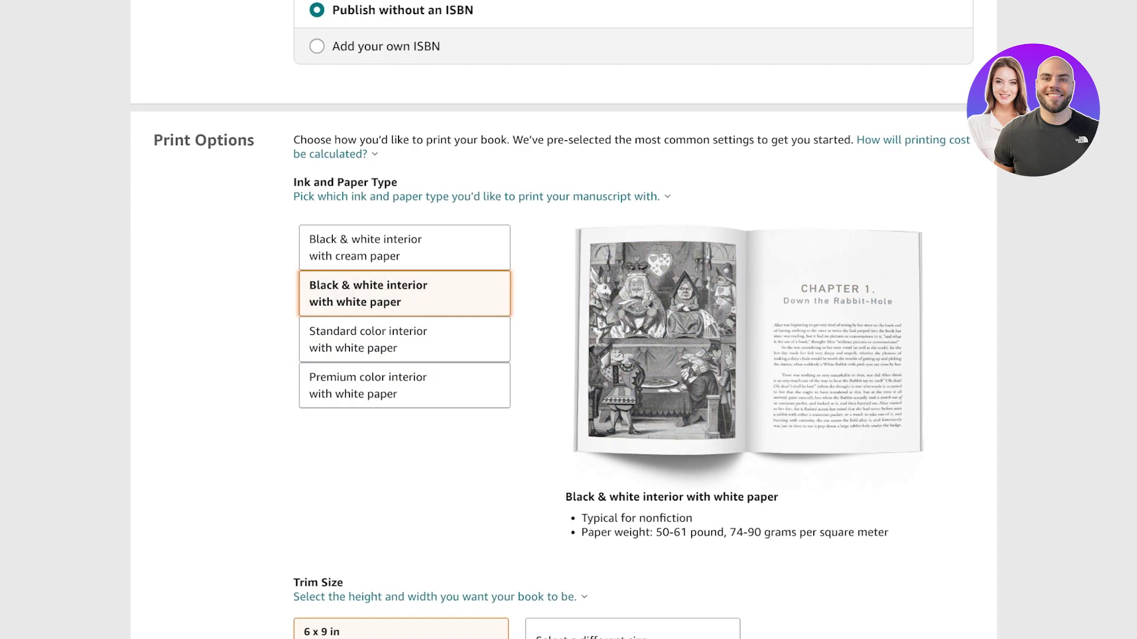
{"action": "scroll", "coordinate": [569, 320], "scroll_direction": "down", "scroll_amount": 7}
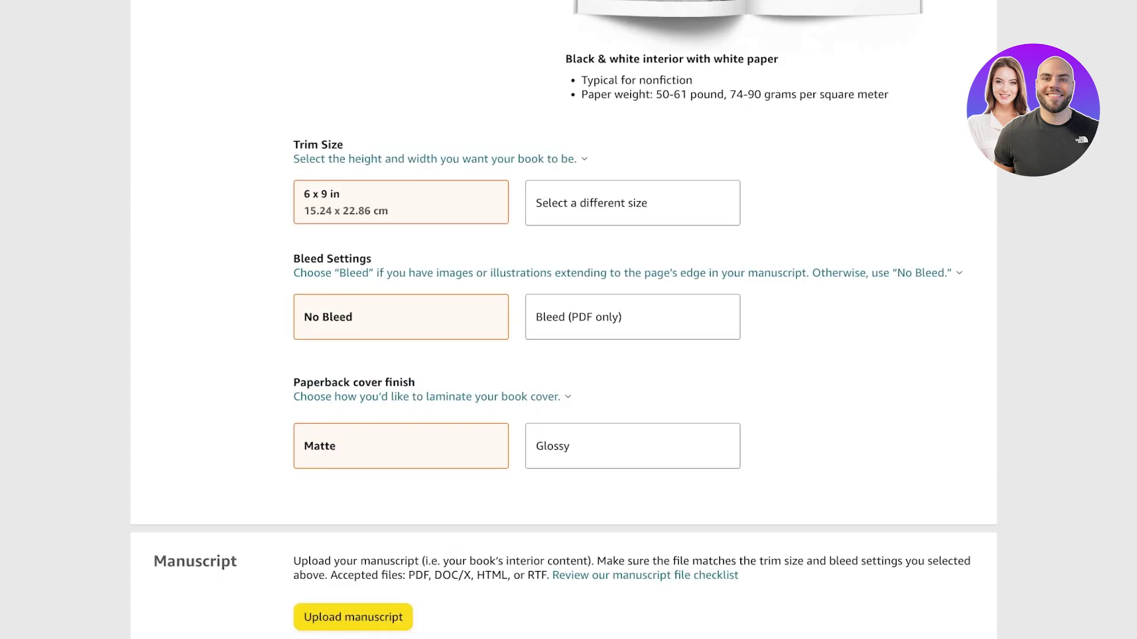
- Change the trim size to 8.5 x 8.5 in and review the Expanded Distribution notice
{"action": "left_click", "coordinate": [632, 203]}
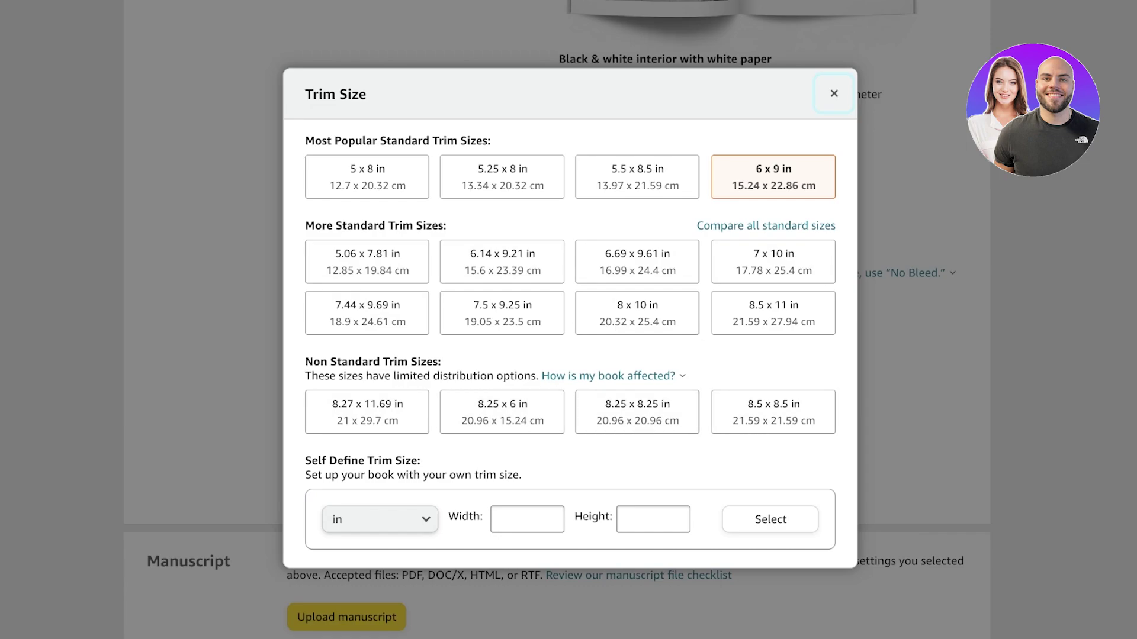
{"action": "left_click", "coordinate": [527, 519]}
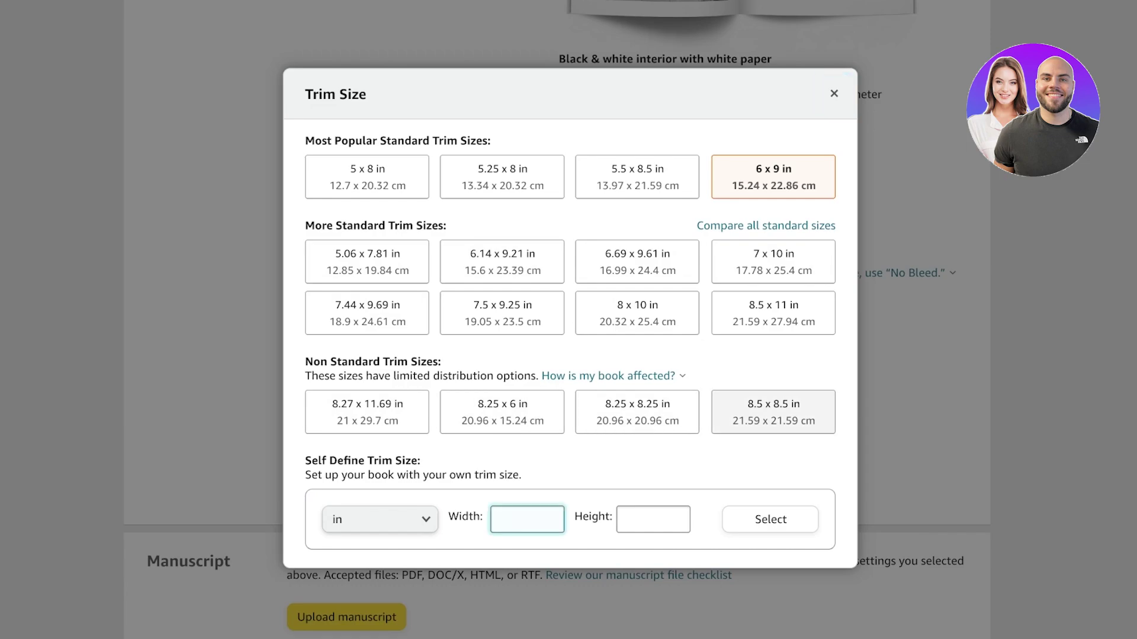
{"action": "left_click", "coordinate": [773, 412]}
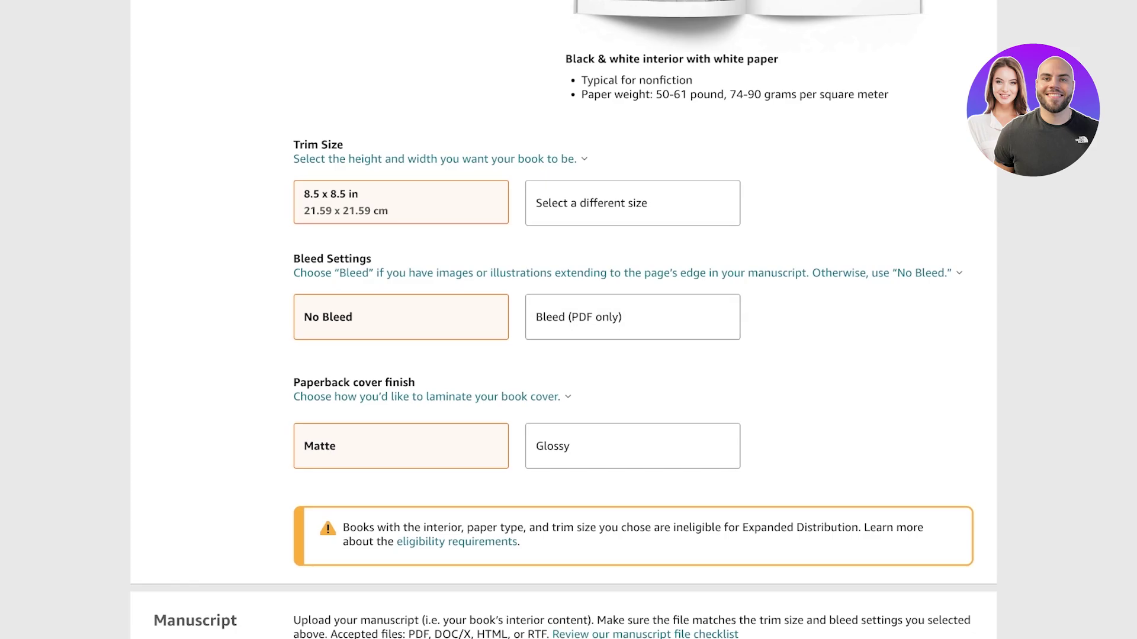
{"action": "scroll", "coordinate": [563, 319], "scroll_direction": "down", "scroll_amount": 3}
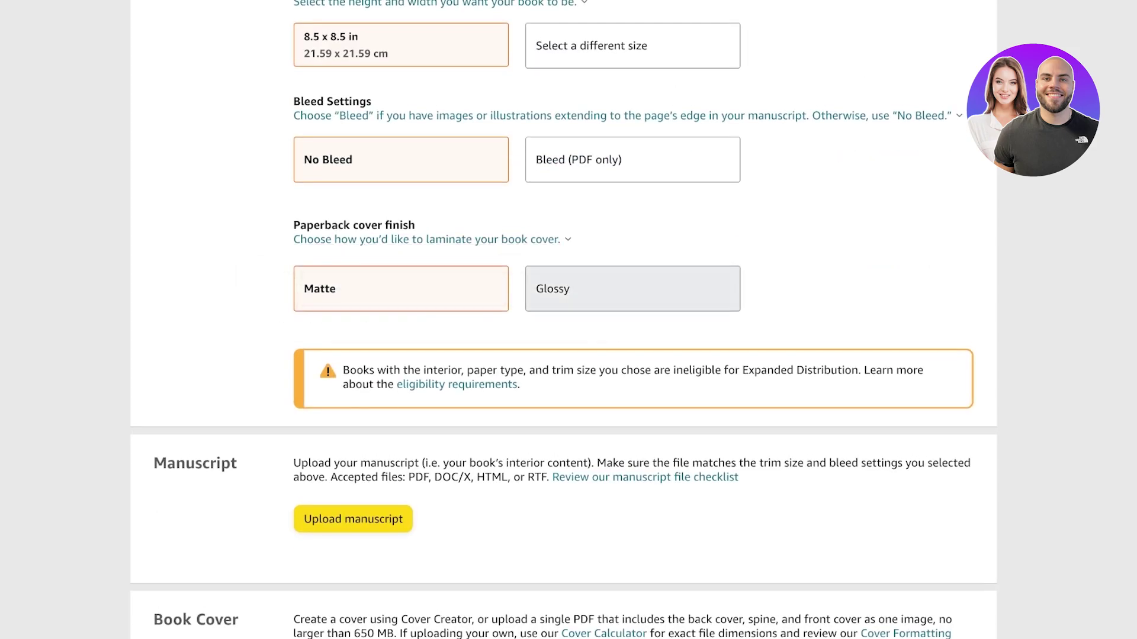
{"action": "scroll", "coordinate": [563, 319], "scroll_direction": "down", "scroll_amount": 3}
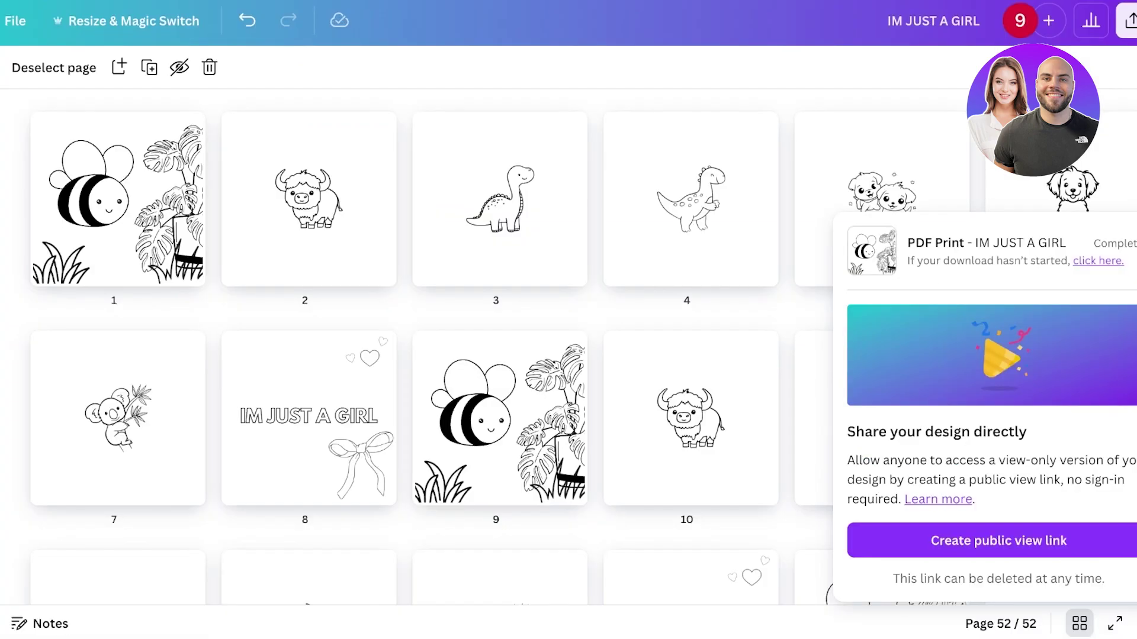
- Exit Canva's page overview and deselect the image after the PDF Print download
{"action": "scroll", "coordinate": [415, 356], "scroll_direction": "down", "scroll_amount": 5}
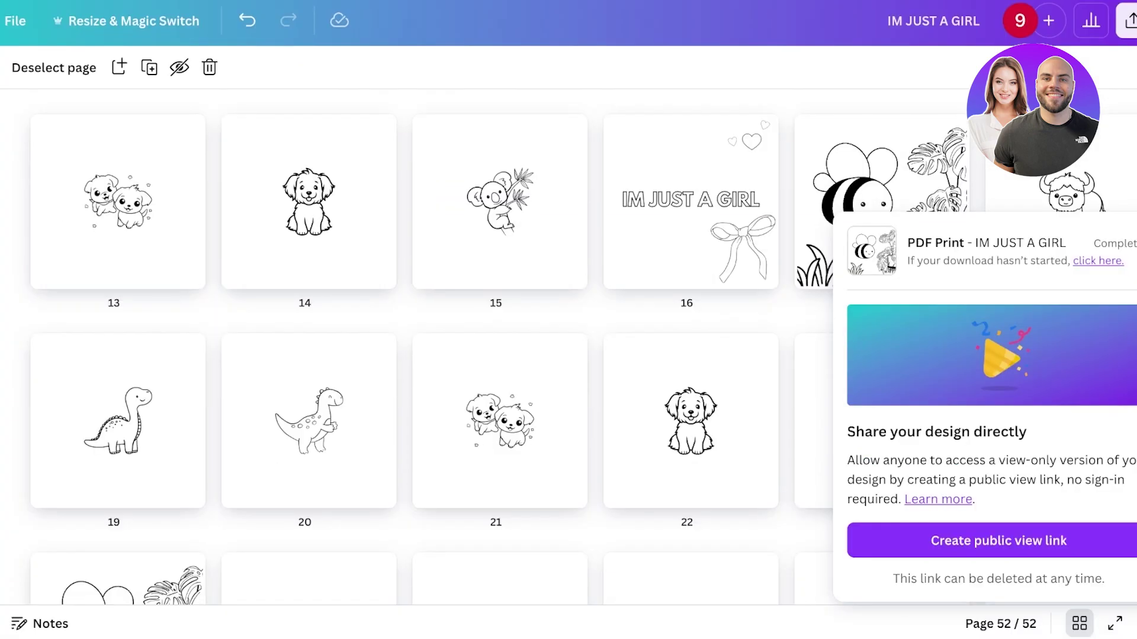
{"action": "left_click", "coordinate": [1079, 623]}
{"action": "scroll", "coordinate": [761, 308], "scroll_direction": "up", "scroll_amount": 20}
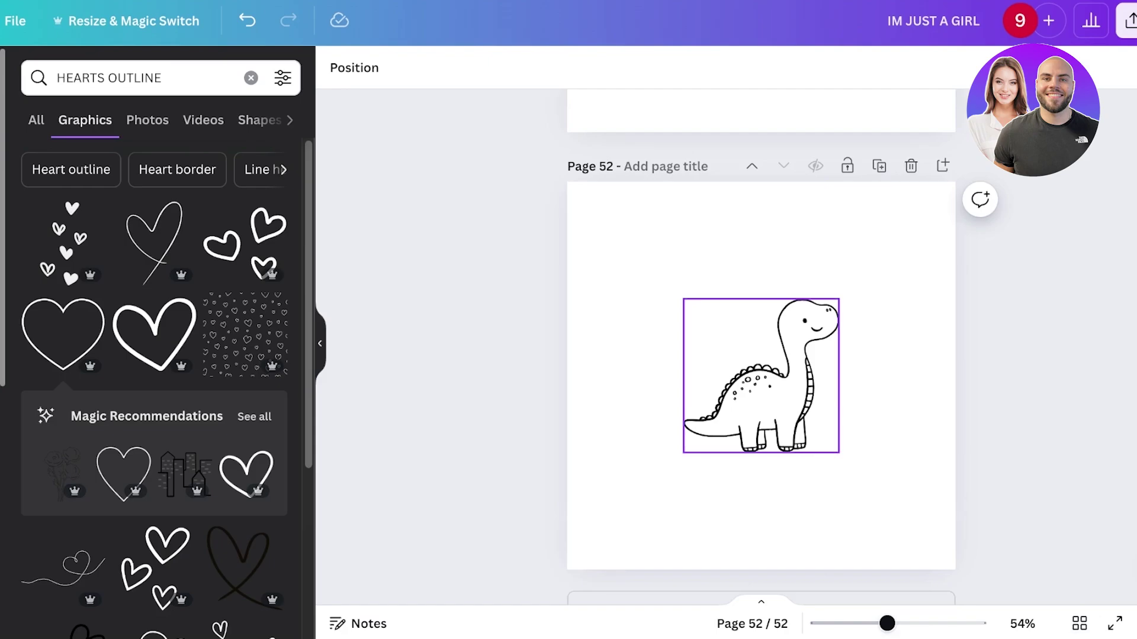
{"action": "key", "text": "Escape"}
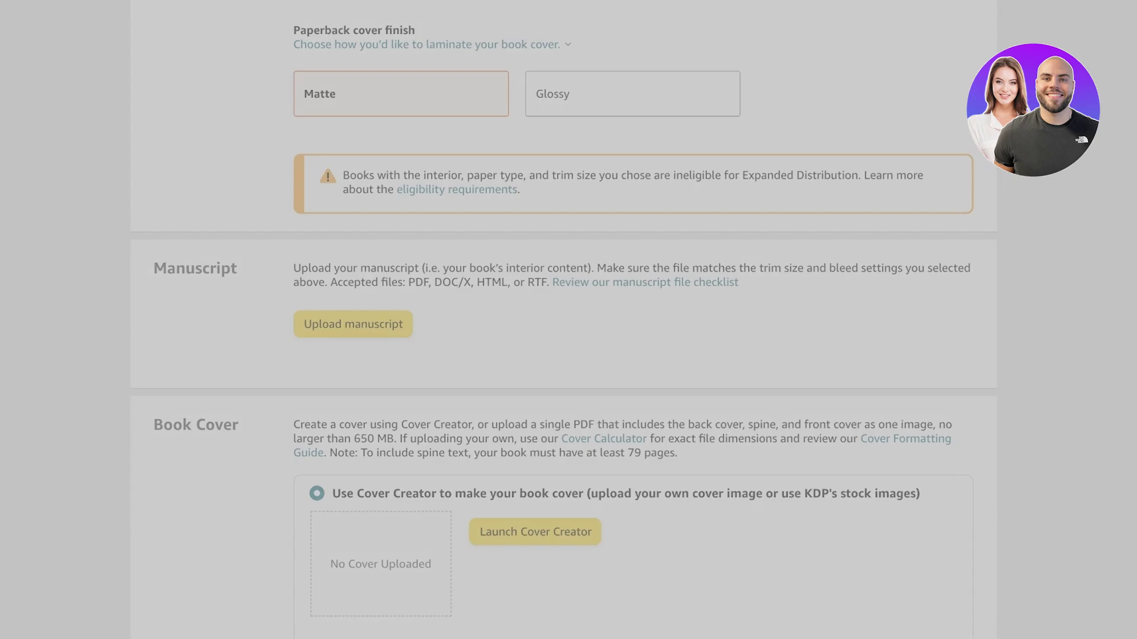
- Upload the manuscript 'IM JUST A GIRL.pdf' and dismiss the save confirmation
{"action": "key", "text": "Return"}
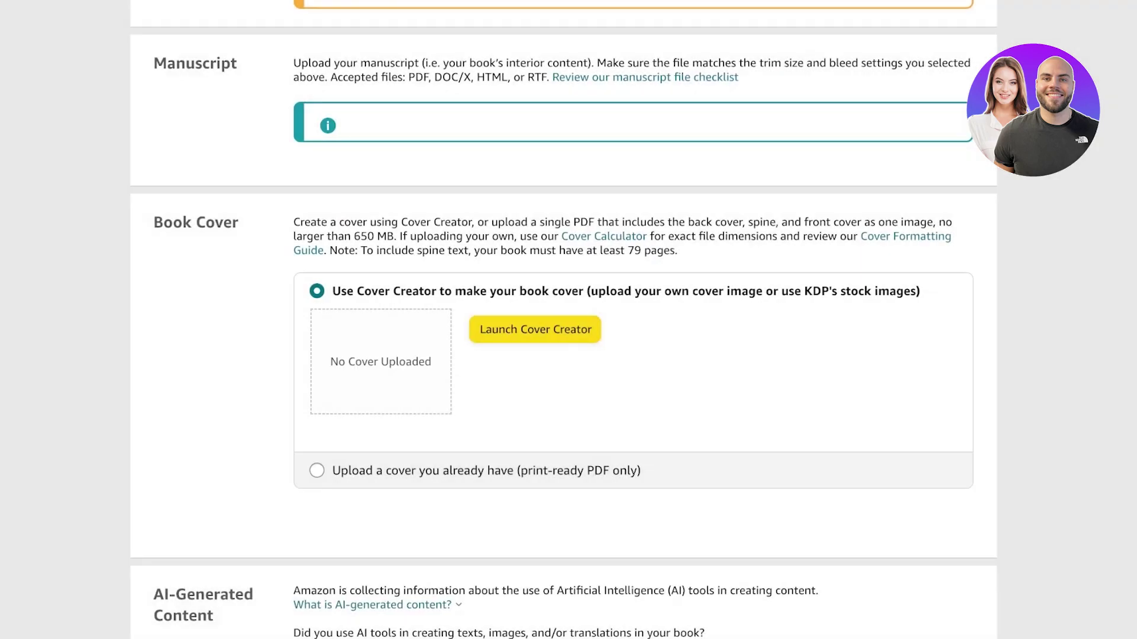
{"action": "left_click", "coordinate": [535, 330]}
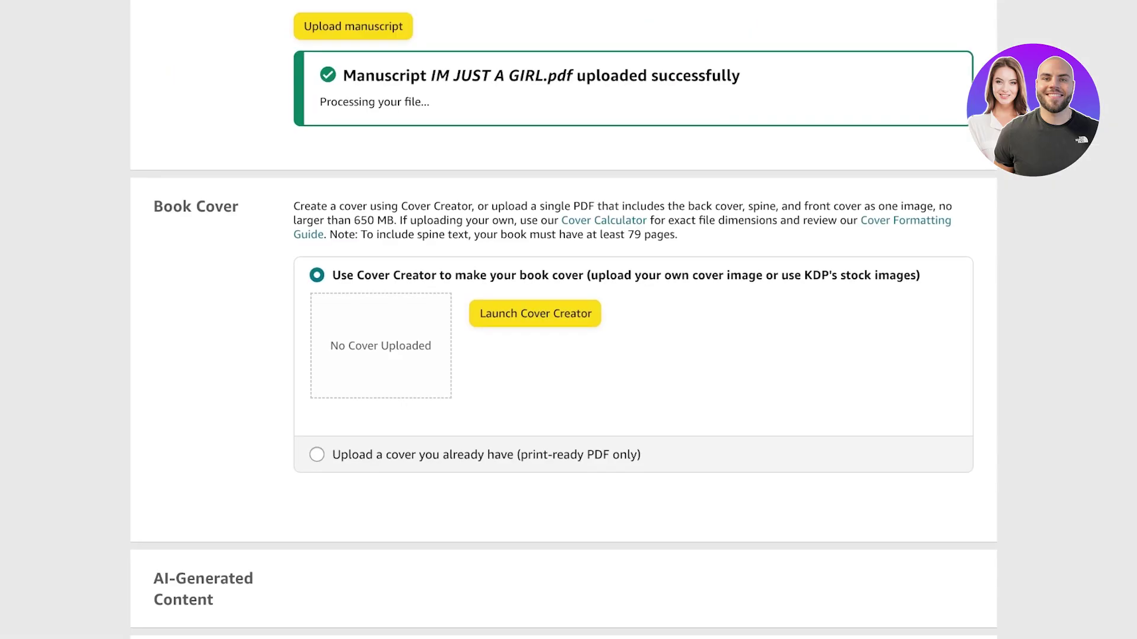
{"action": "scroll", "coordinate": [562, 320], "scroll_direction": "up", "scroll_amount": 2}
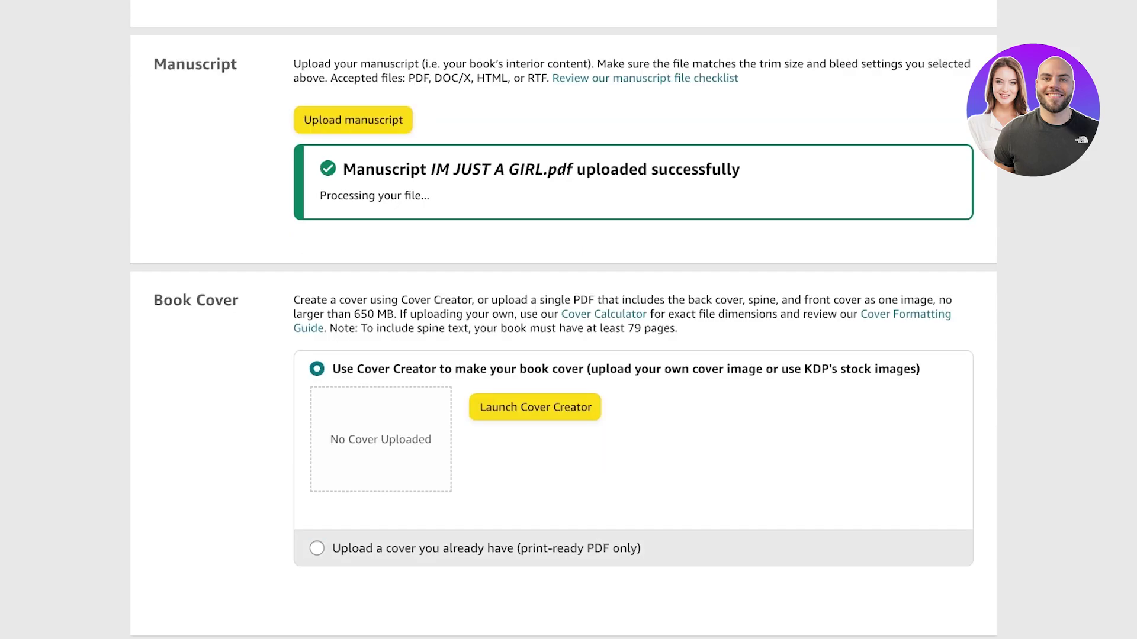
- Choose 'Upload a cover you already have (print-ready PDF only)' as the cover option
{"action": "left_click", "coordinate": [317, 548]}
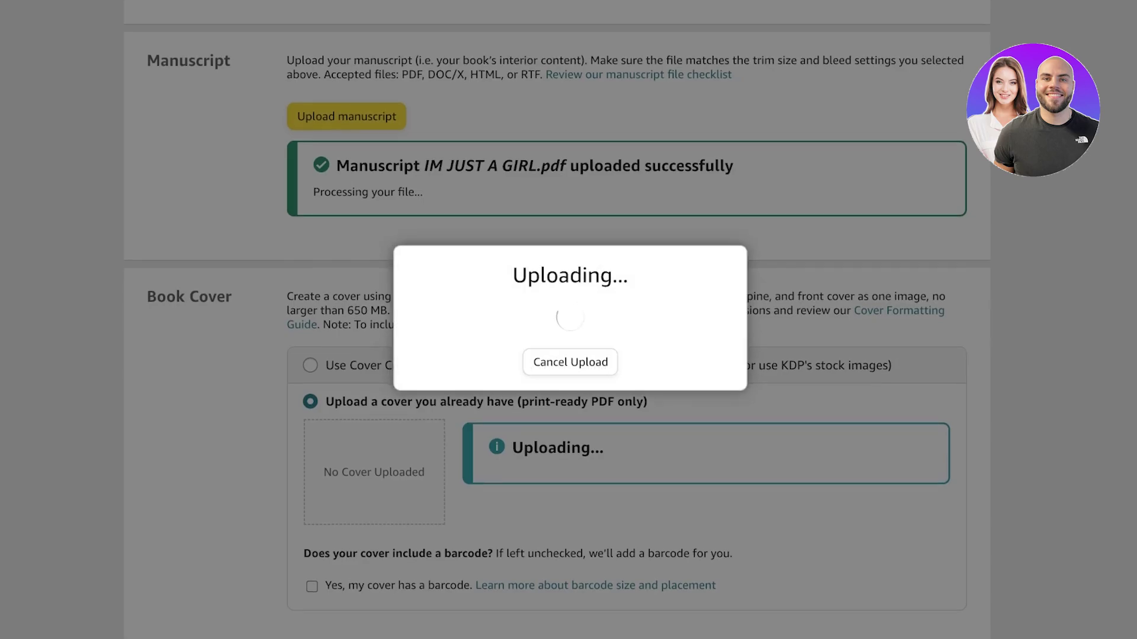
{"action": "scroll", "coordinate": [569, 320], "scroll_direction": "down", "scroll_amount": 4}
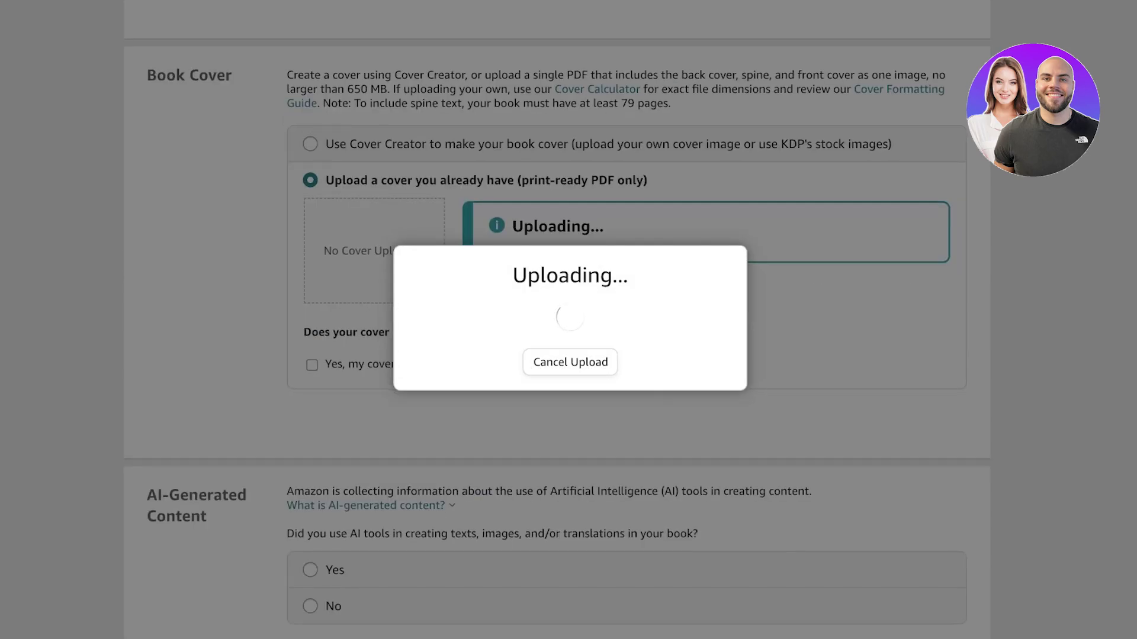
{"action": "scroll", "coordinate": [557, 326], "scroll_direction": "down", "scroll_amount": 5}
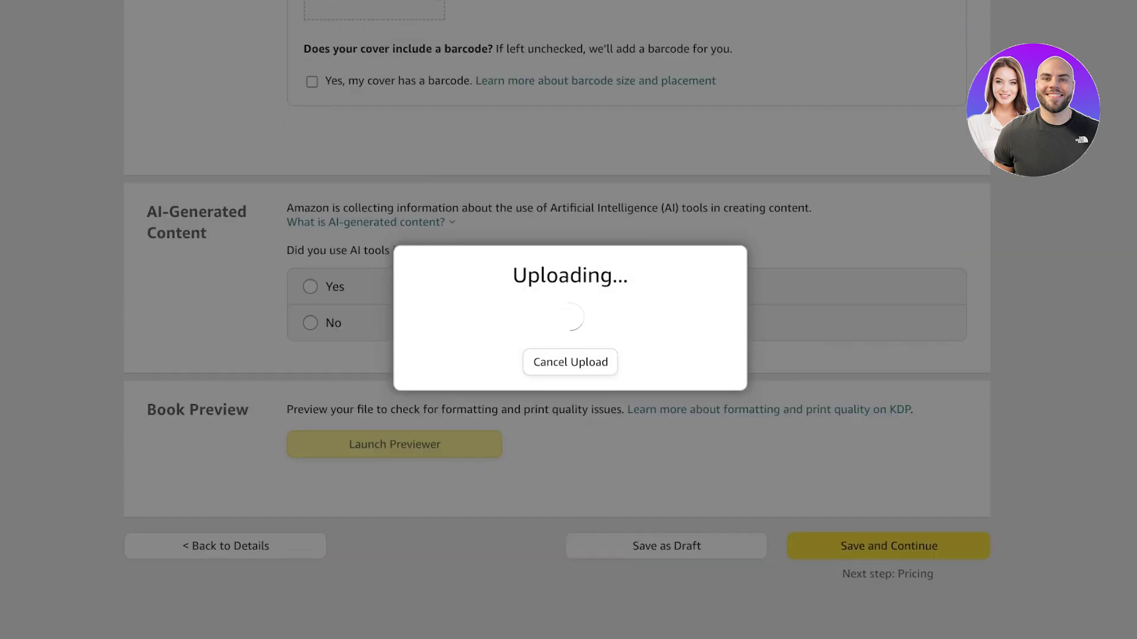
{"action": "scroll", "coordinate": [568, 320], "scroll_direction": "up", "scroll_amount": 3}
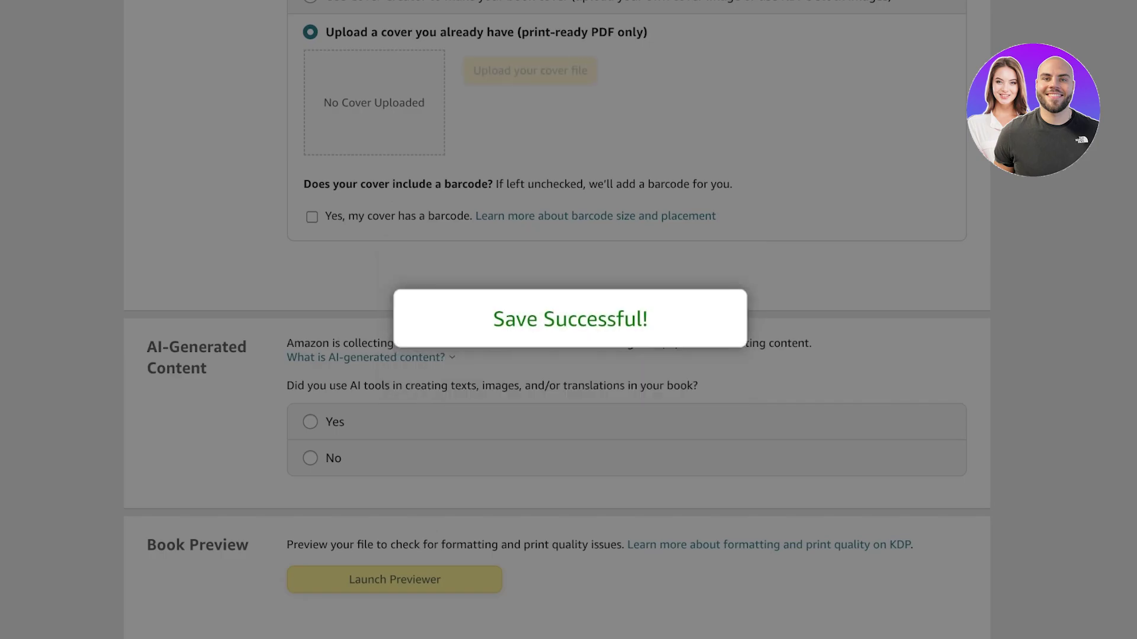
{"action": "scroll", "coordinate": [563, 320], "scroll_direction": "down", "scroll_amount": 10}
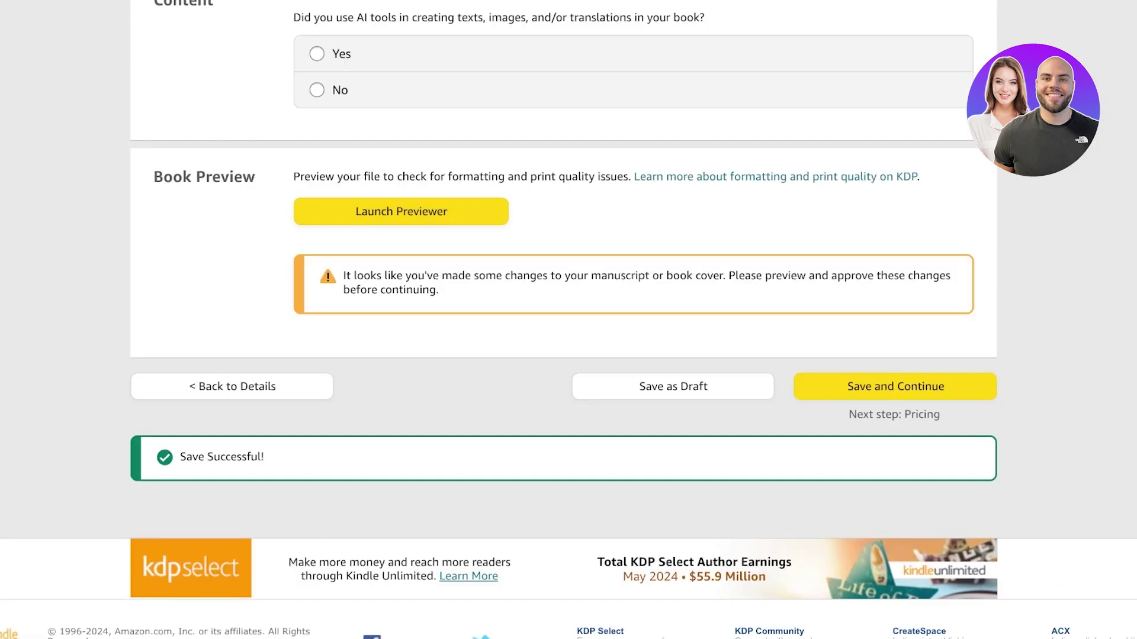
- Answer No to AI-generated content, then save and continue to start the quality check
{"action": "left_click", "coordinate": [317, 89]}
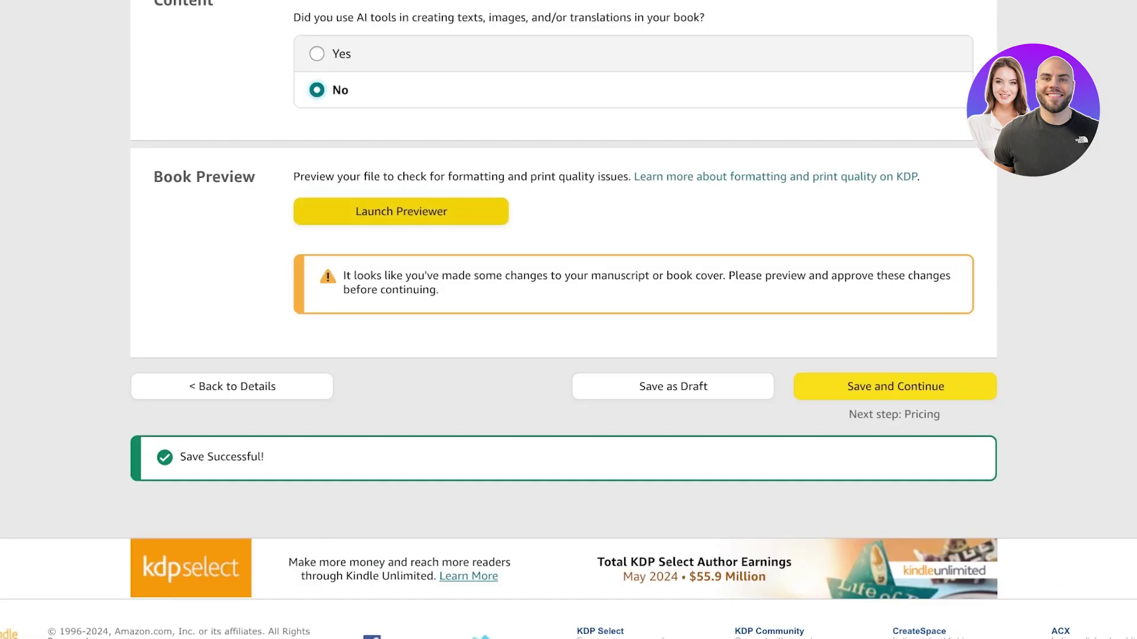
{"action": "key", "text": "Return"}
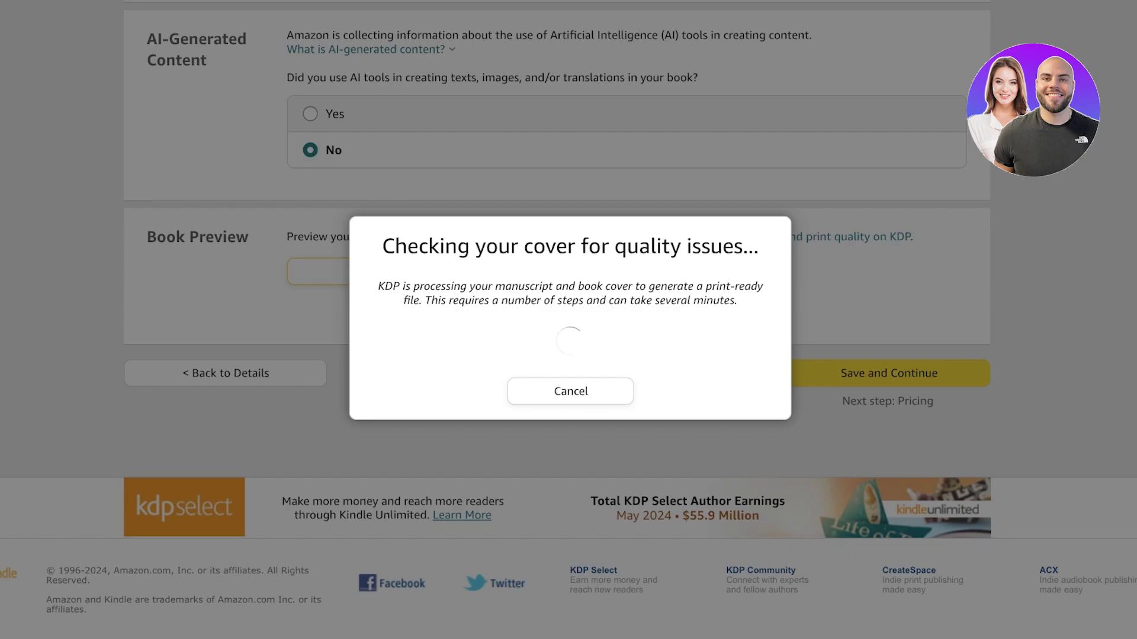
{"action": "scroll", "coordinate": [568, 320], "scroll_direction": "up", "scroll_amount": 1}
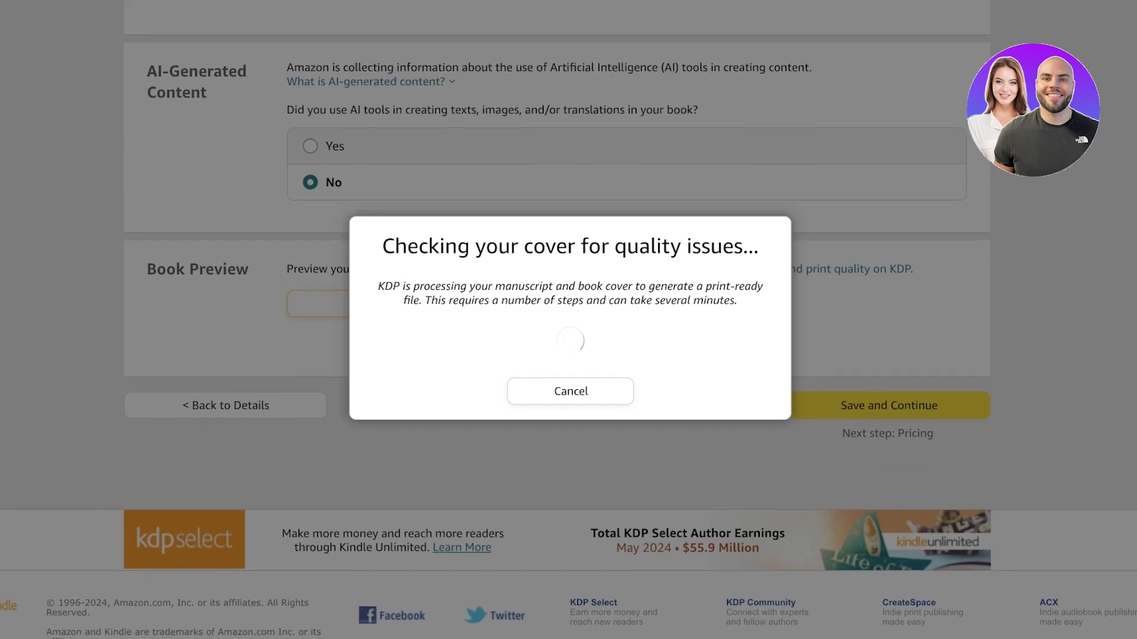